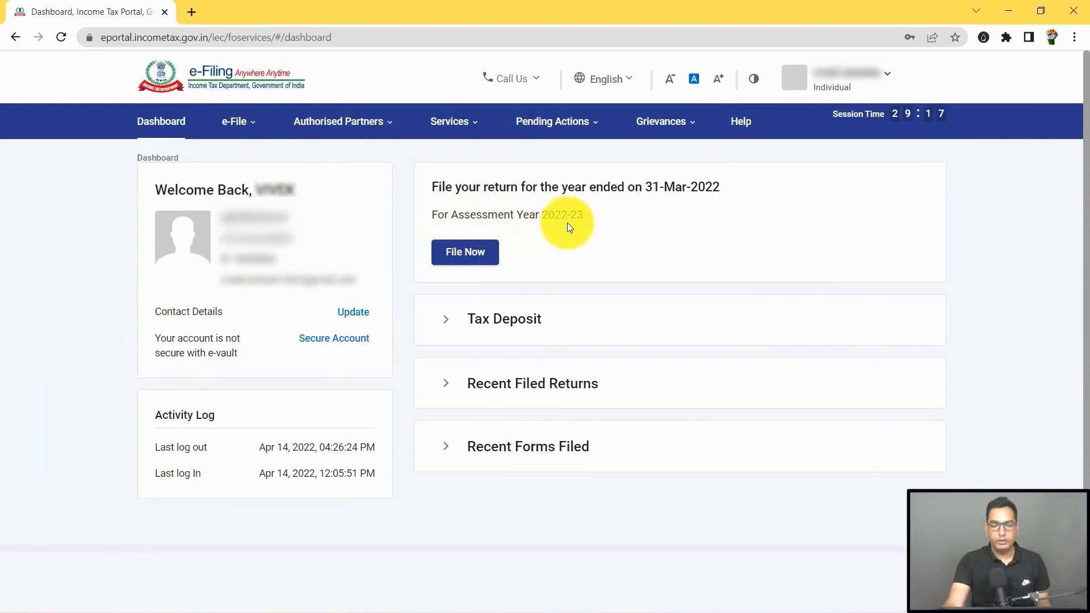
Step: Begin a fresh online return for assessment year 2022-23 instead of the saved draft
click(475, 258)
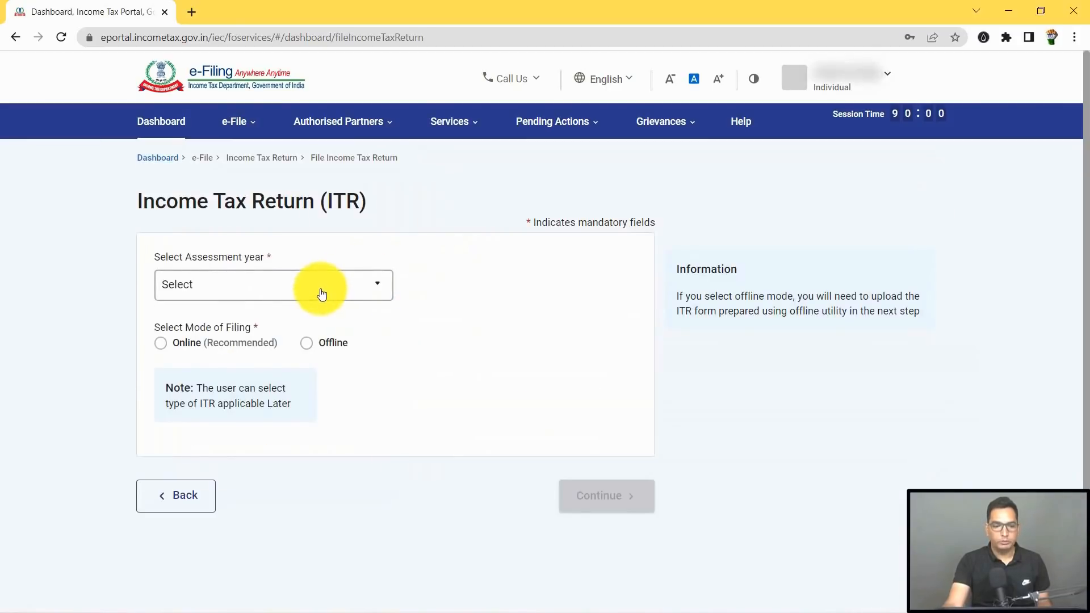
click(322, 293)
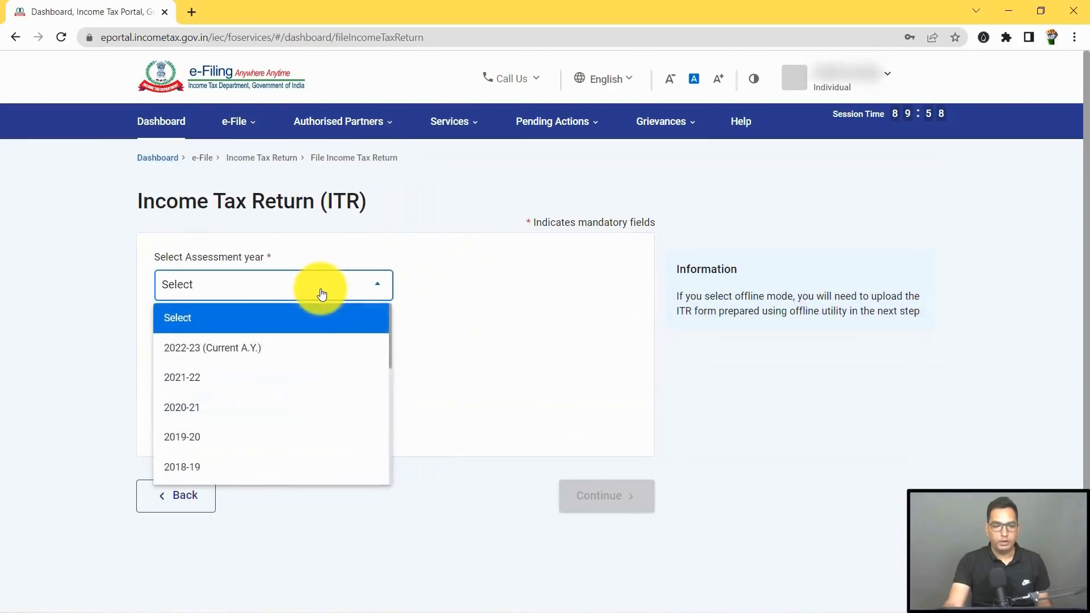
click(283, 349)
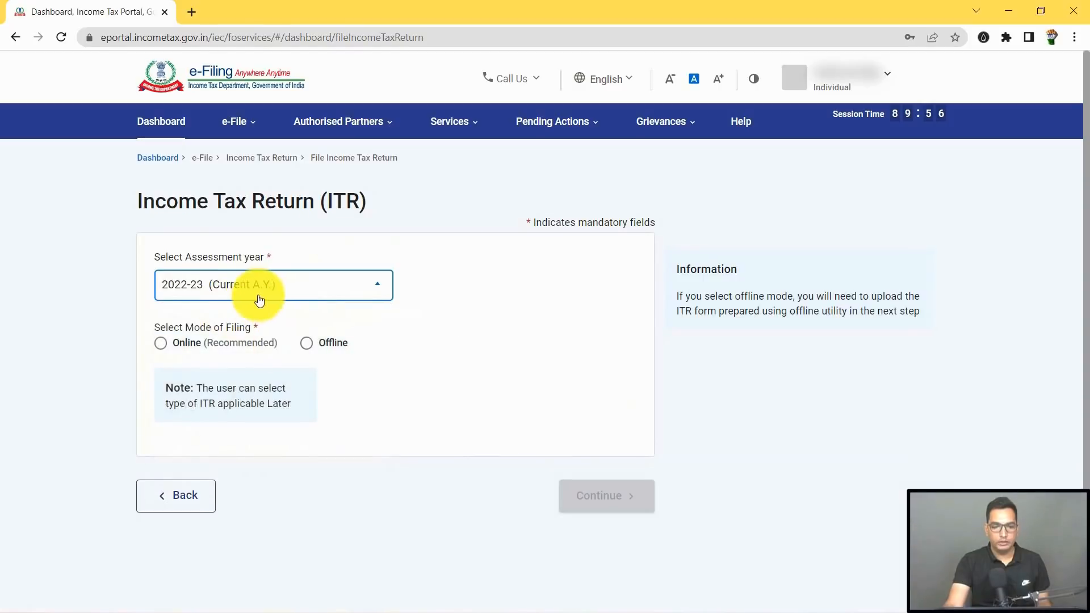
click(163, 347)
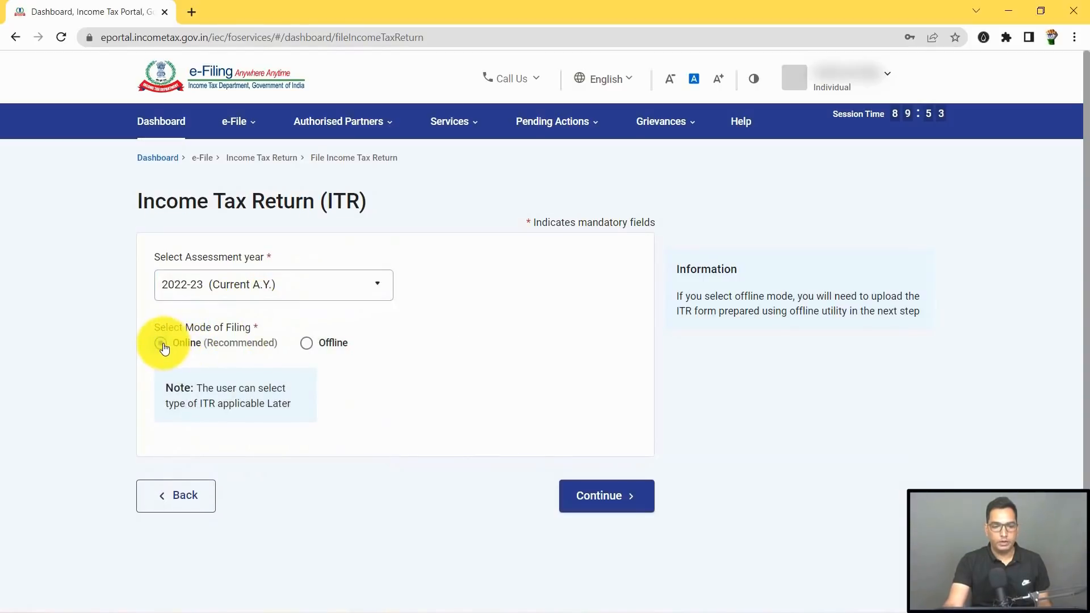
click(607, 500)
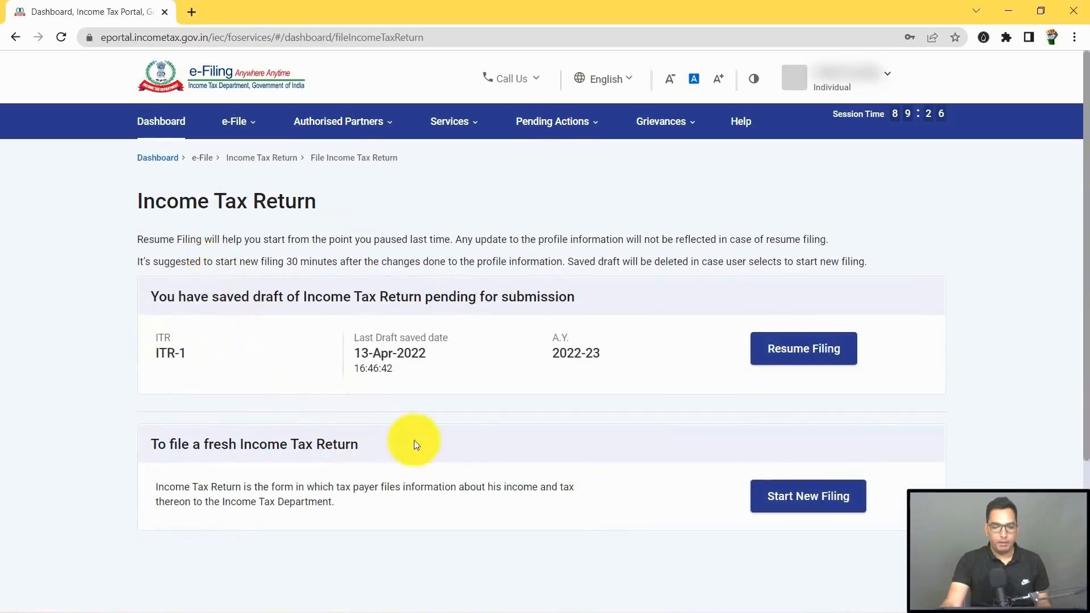
click(816, 509)
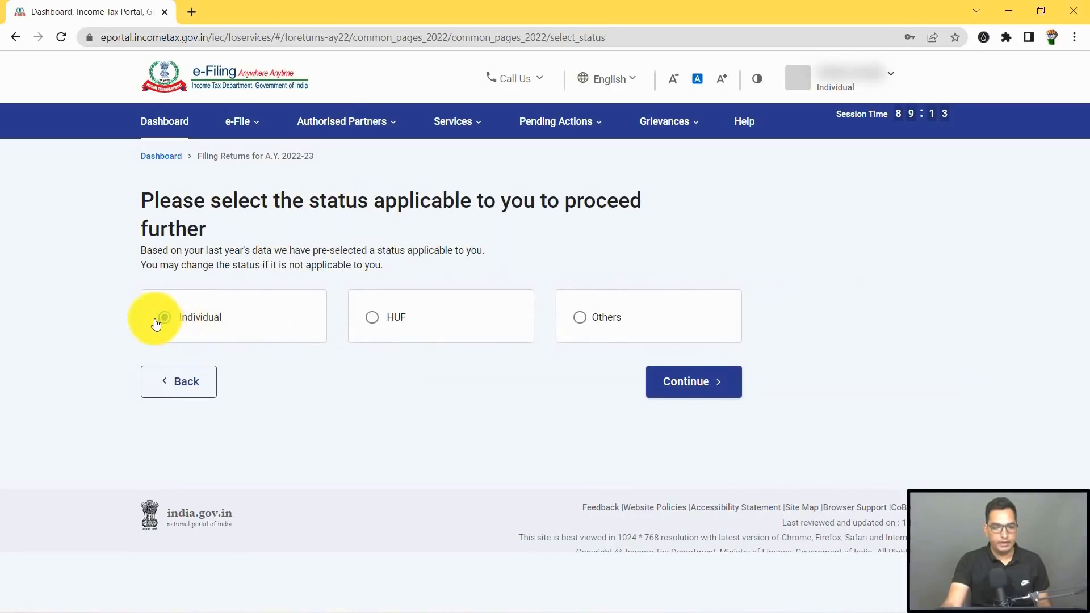
Step: Keep Individual as the taxpayer status and select ITR - 1 as the return form
click(687, 389)
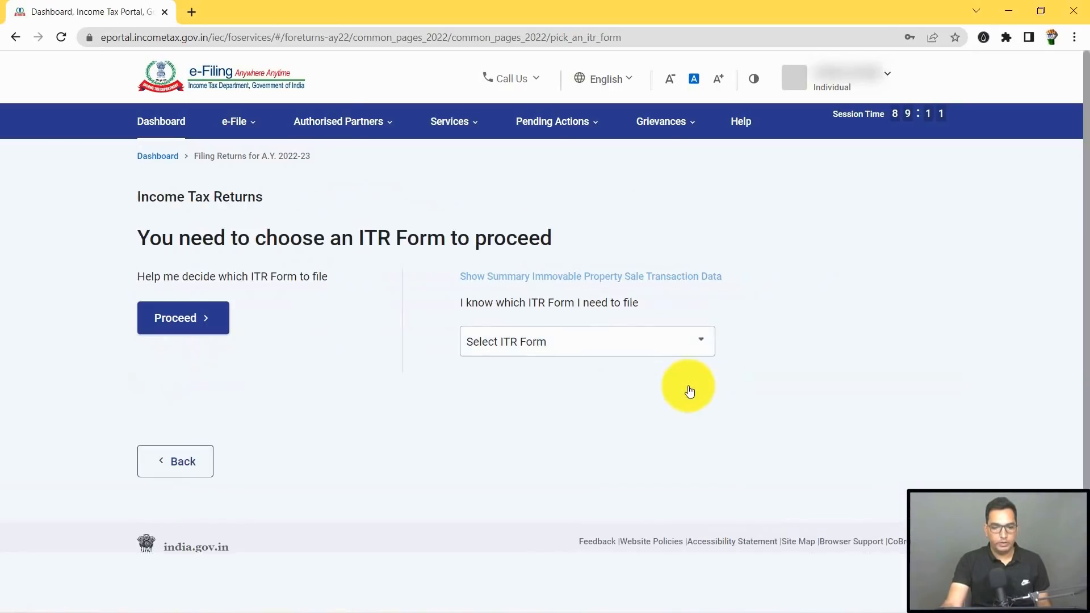
click(599, 350)
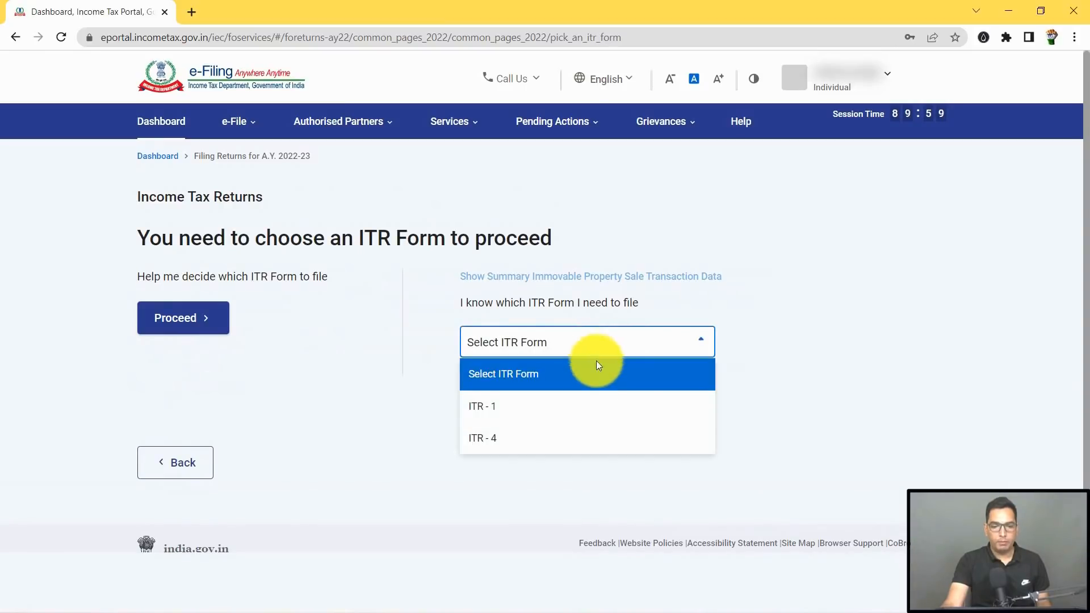
click(583, 412)
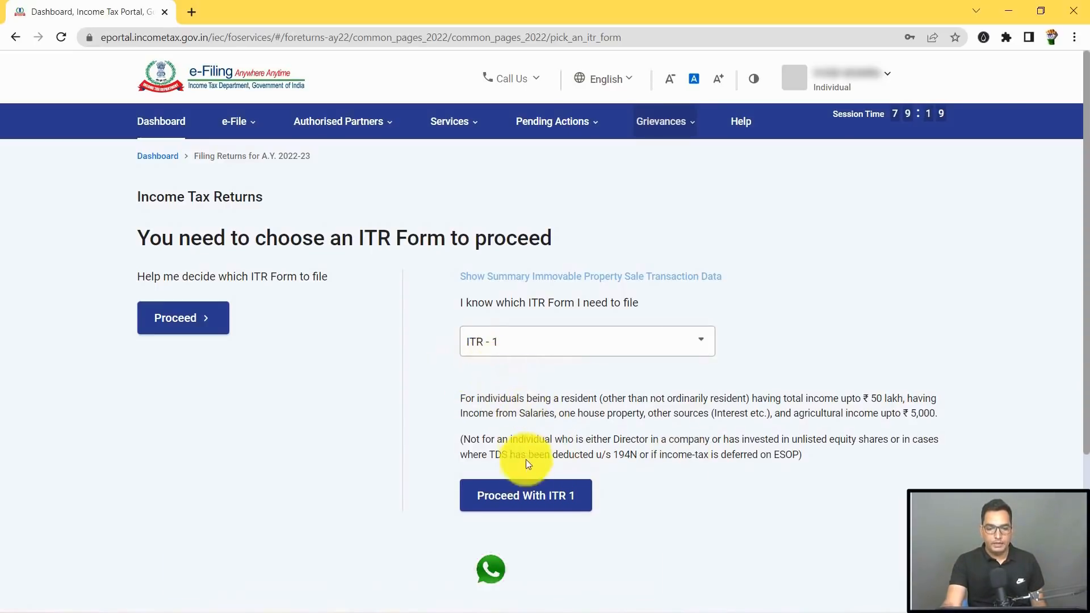
Step: Proceed with ITR 1 and bring the helpful Documents list into view
click(539, 502)
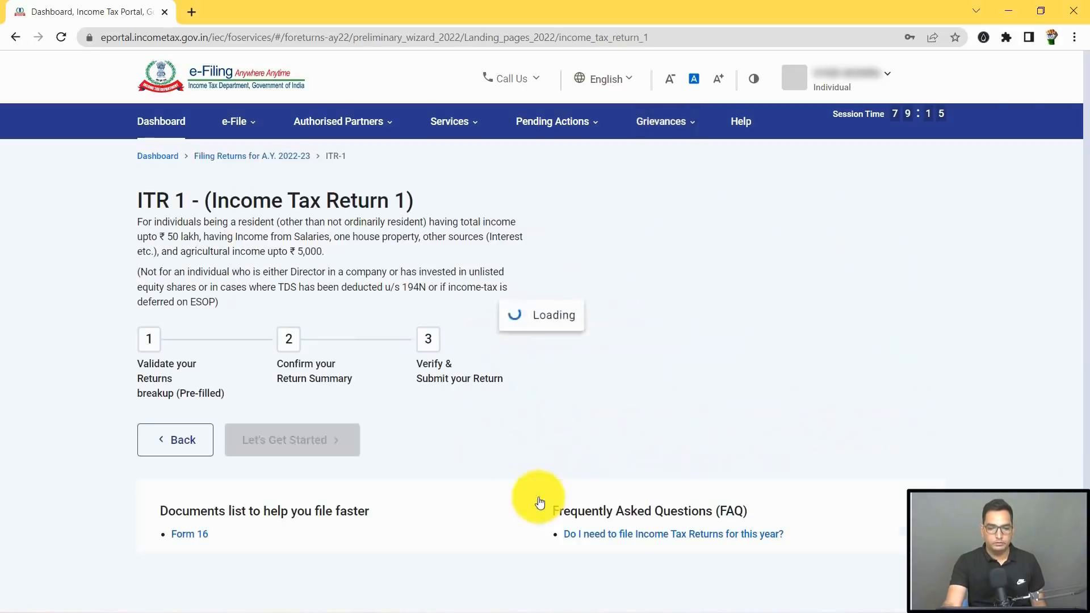
scroll(531, 268, down, 2)
scroll(529, 274, down, 3)
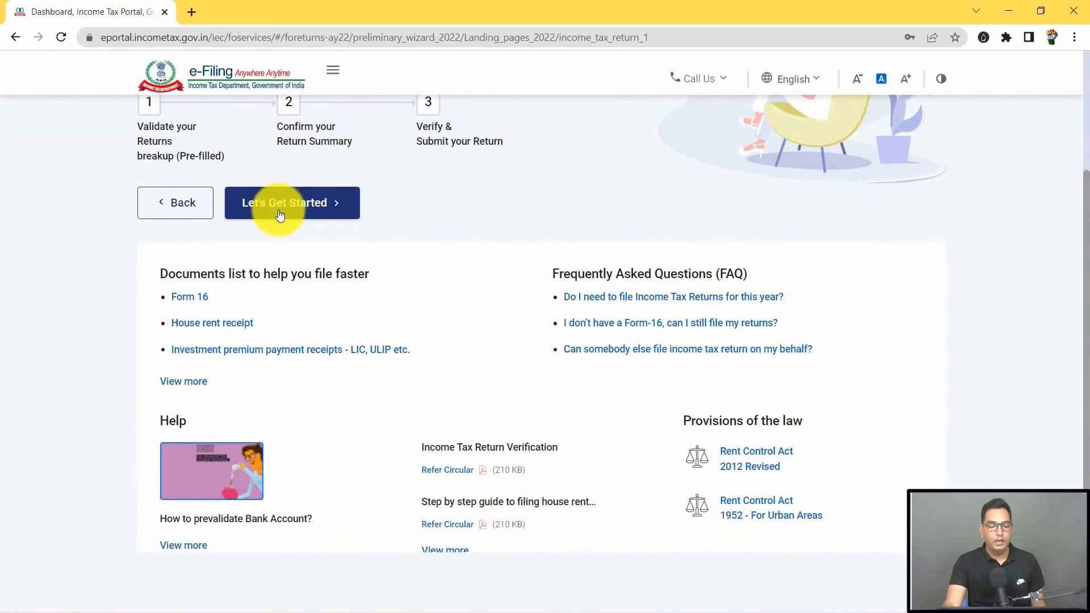
scroll(291, 236, down, 1)
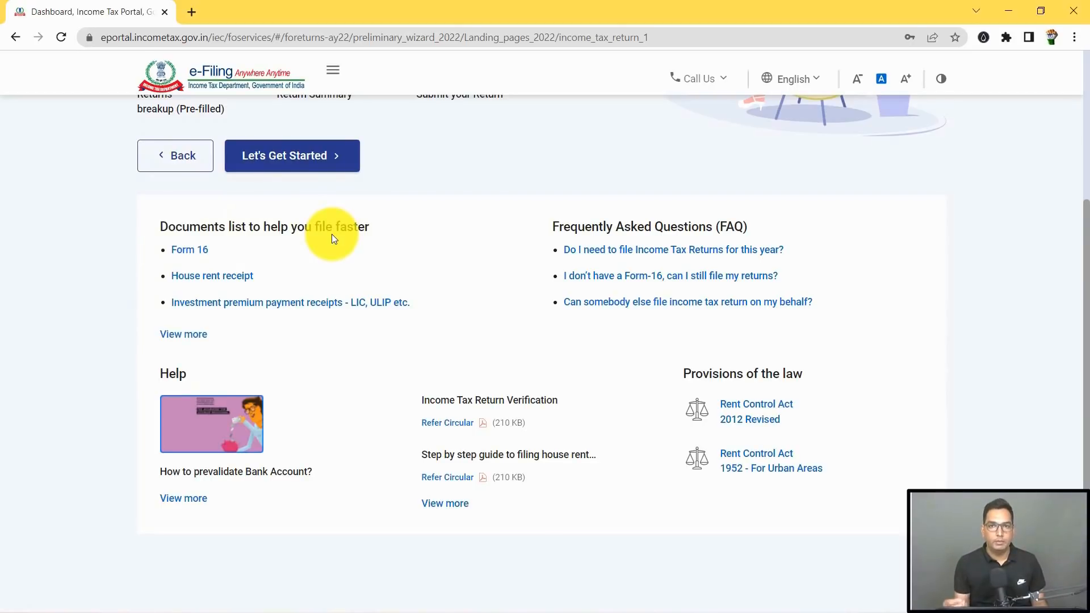
Step: Open the full documents guide and read the Form 16, 16A, 26AS, bank statement and housing loan entries
click(186, 336)
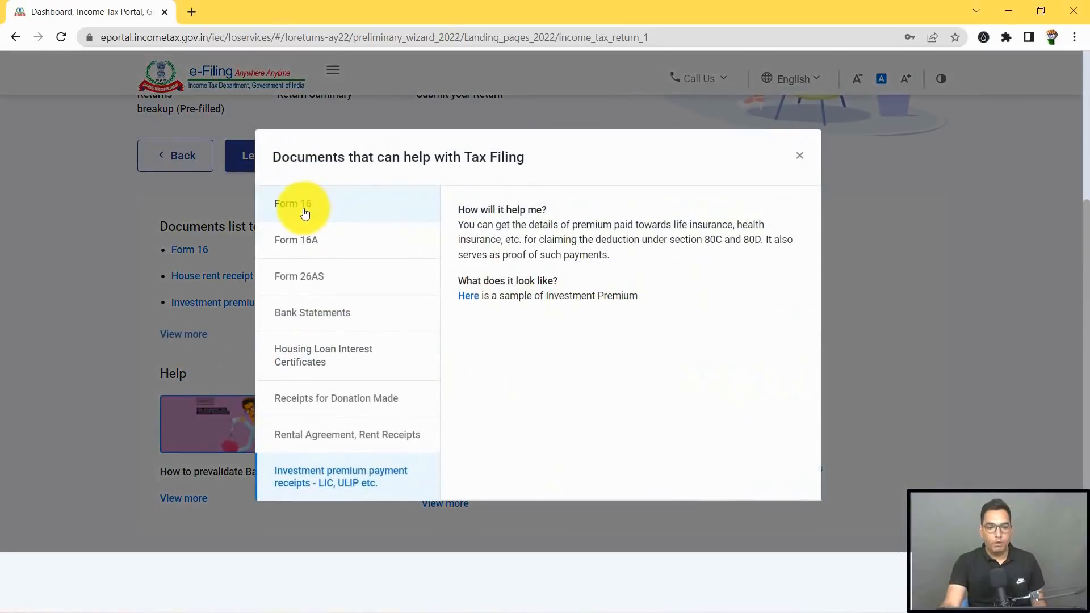
click(305, 213)
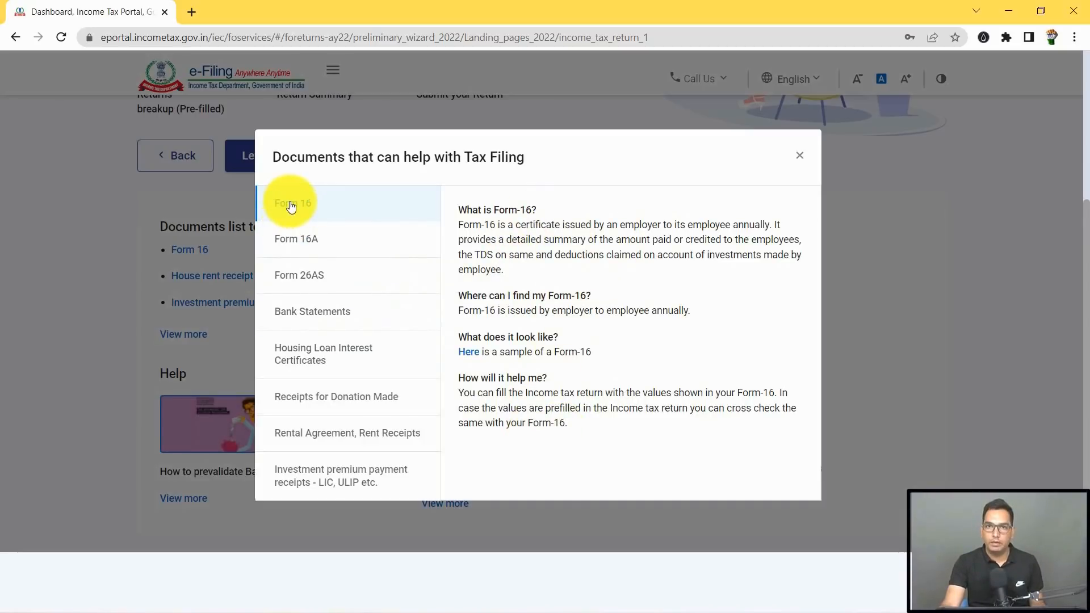
click(295, 245)
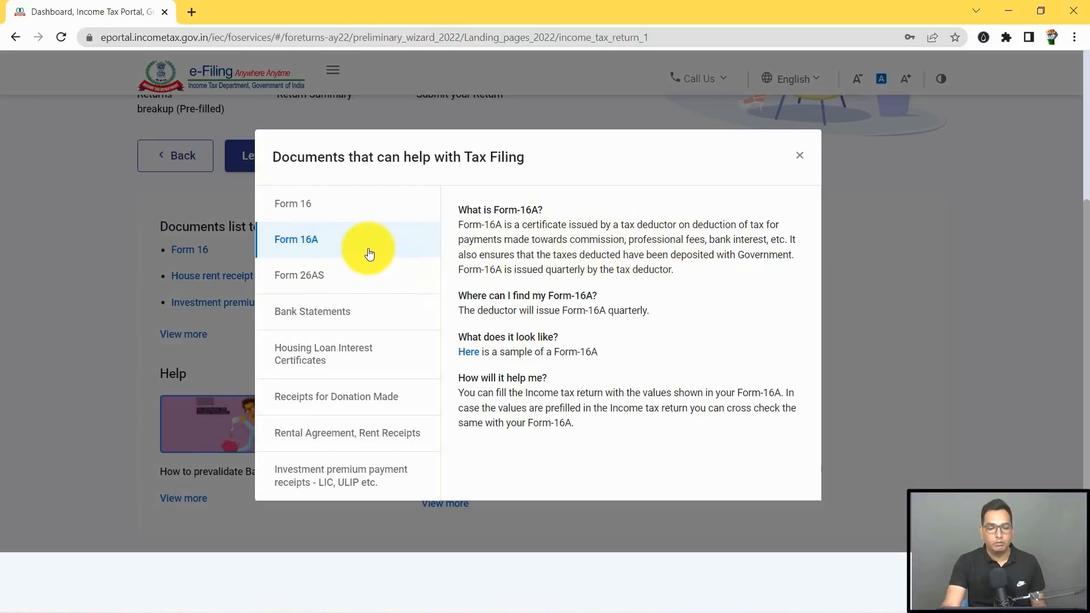
click(322, 278)
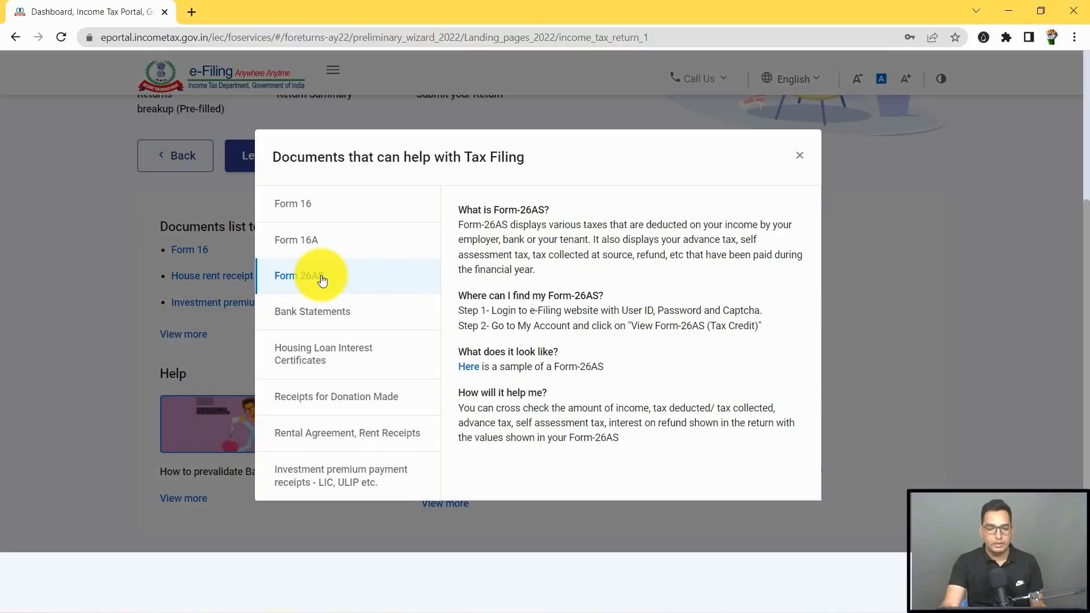
click(325, 313)
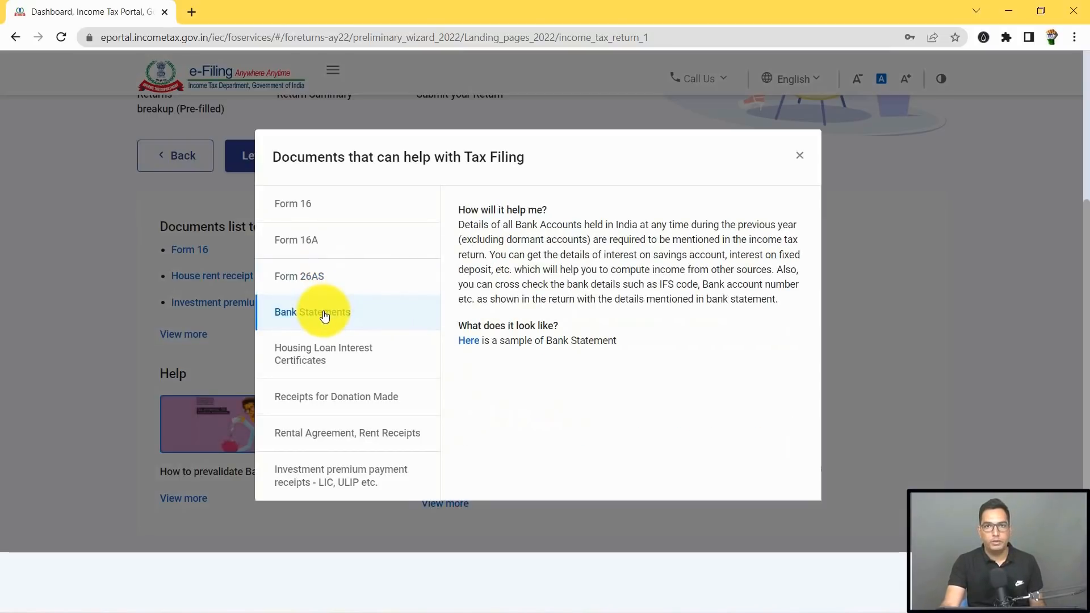
click(313, 358)
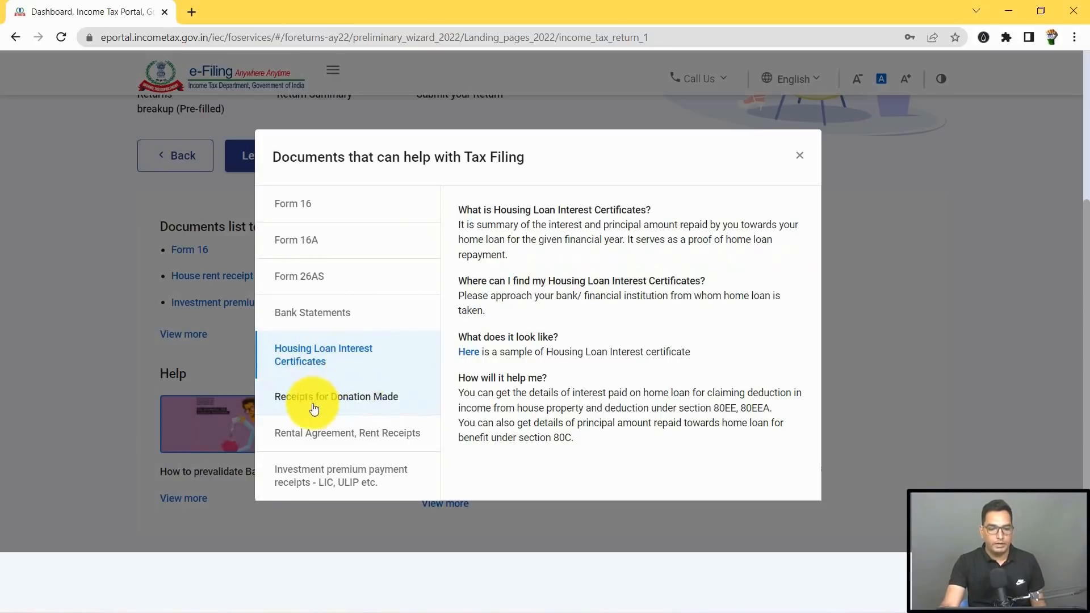
Step: Read the notes on donation receipts, rental agreements and rent receipts, and investment premium receipts
click(347, 401)
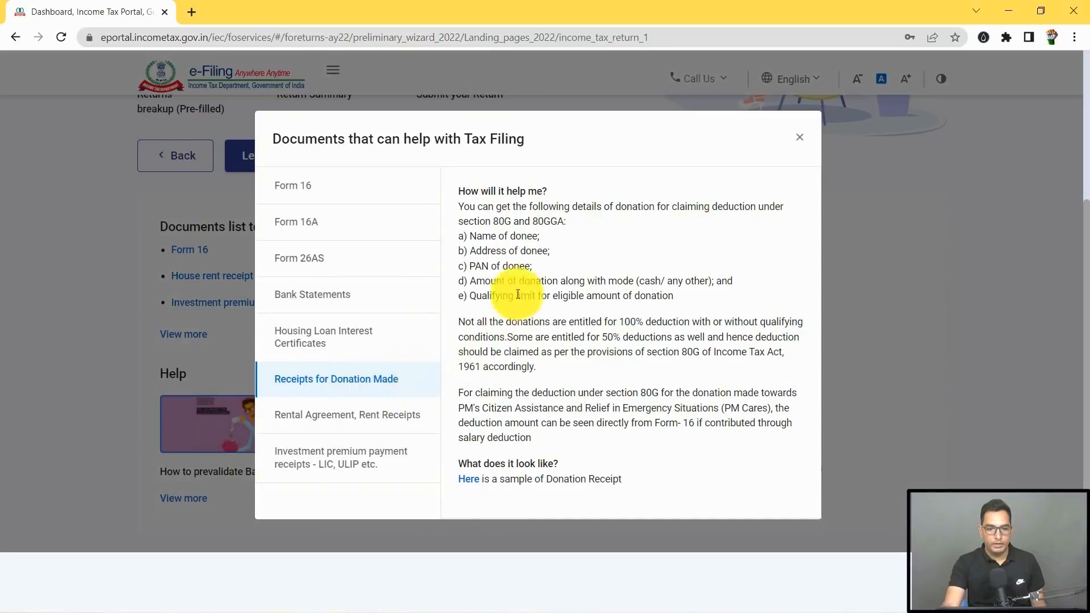
click(353, 430)
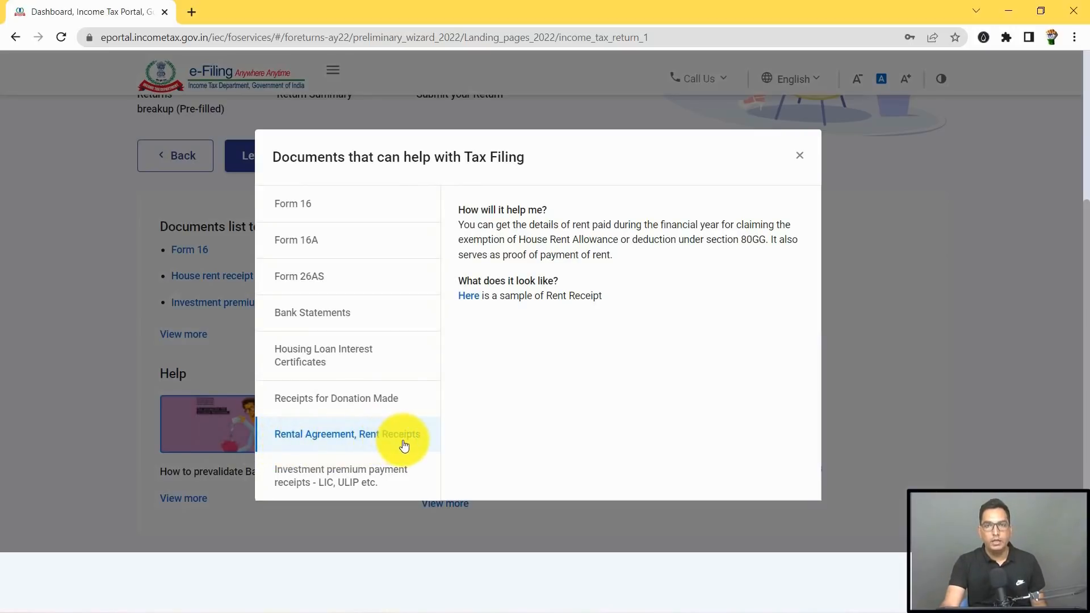
click(370, 481)
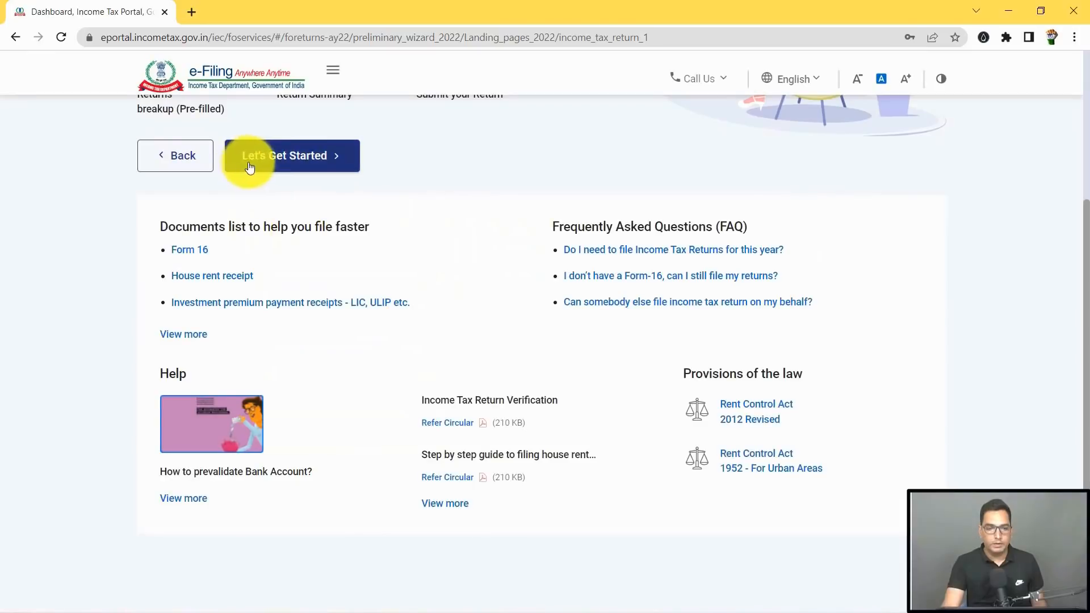
Step: Give 'Taxable income is more than basic exemption limit' as the filing reason and continue
click(303, 165)
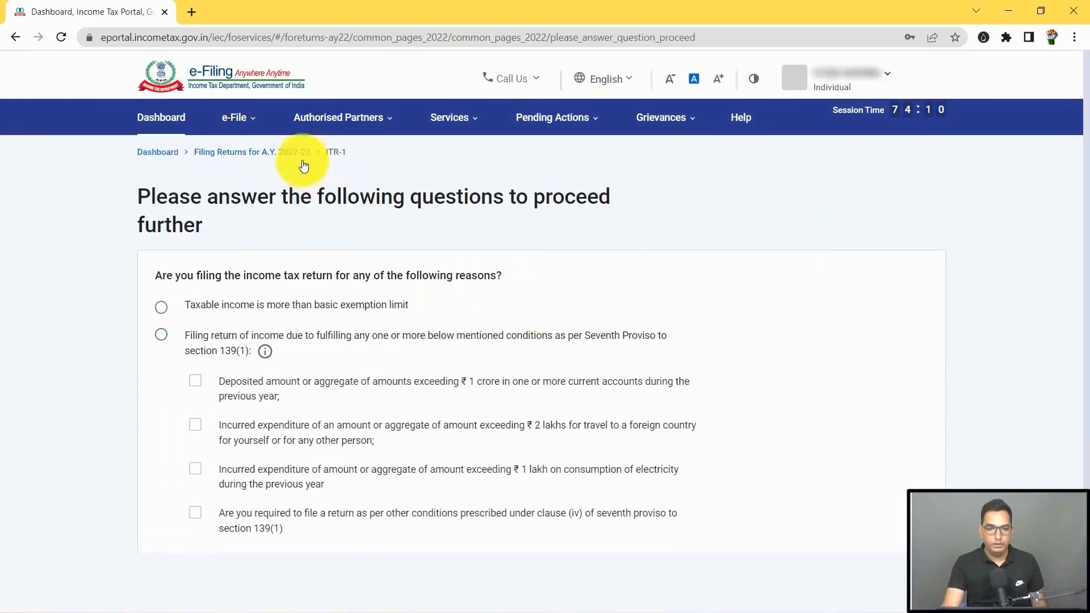
scroll(178, 215, down, 1)
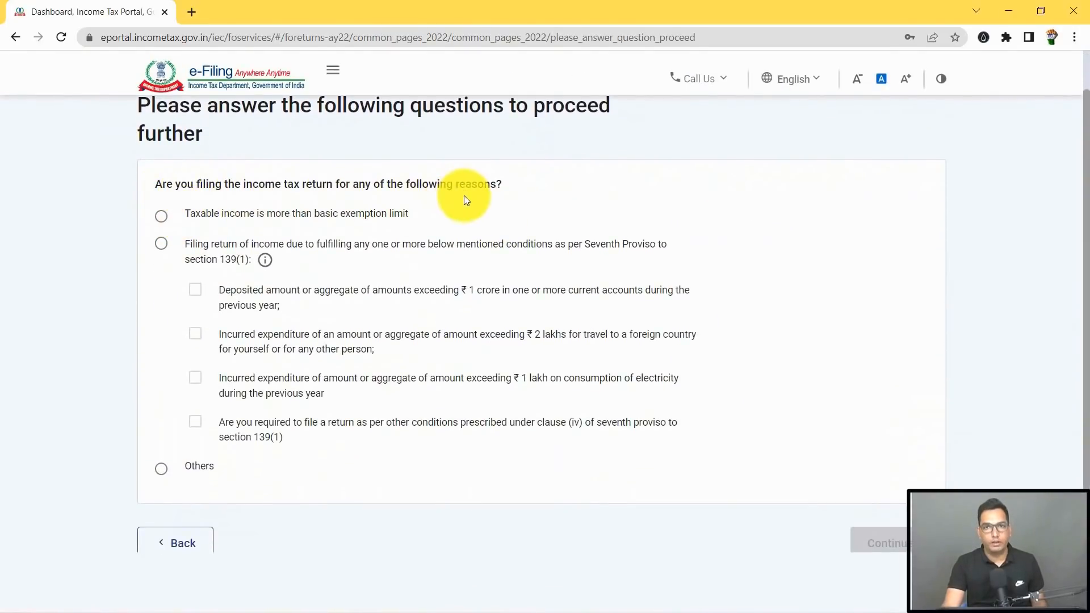
click(162, 220)
scroll(371, 227, down, 2)
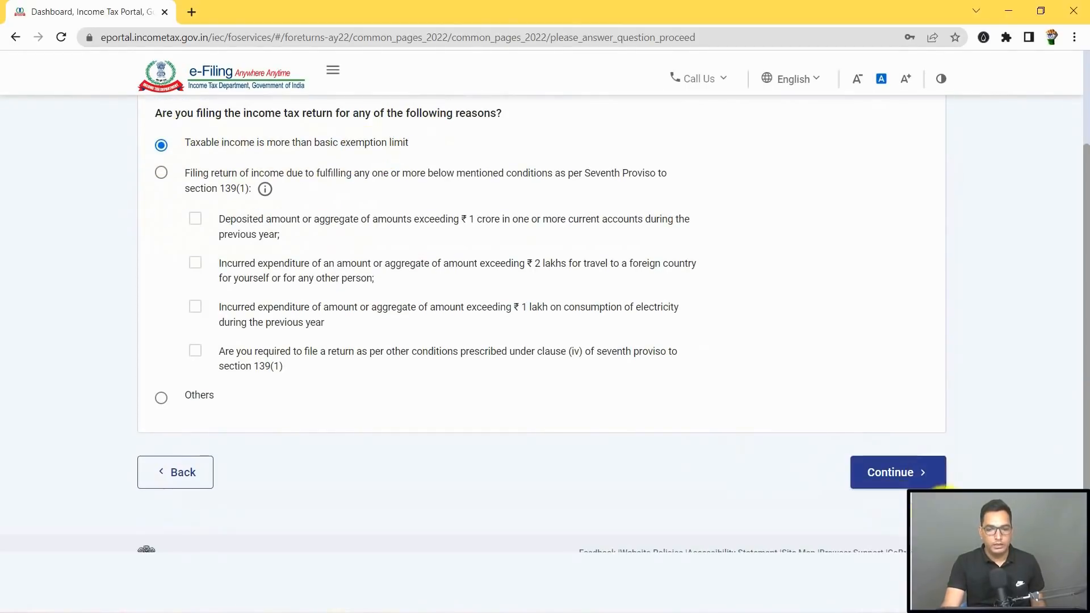
click(916, 481)
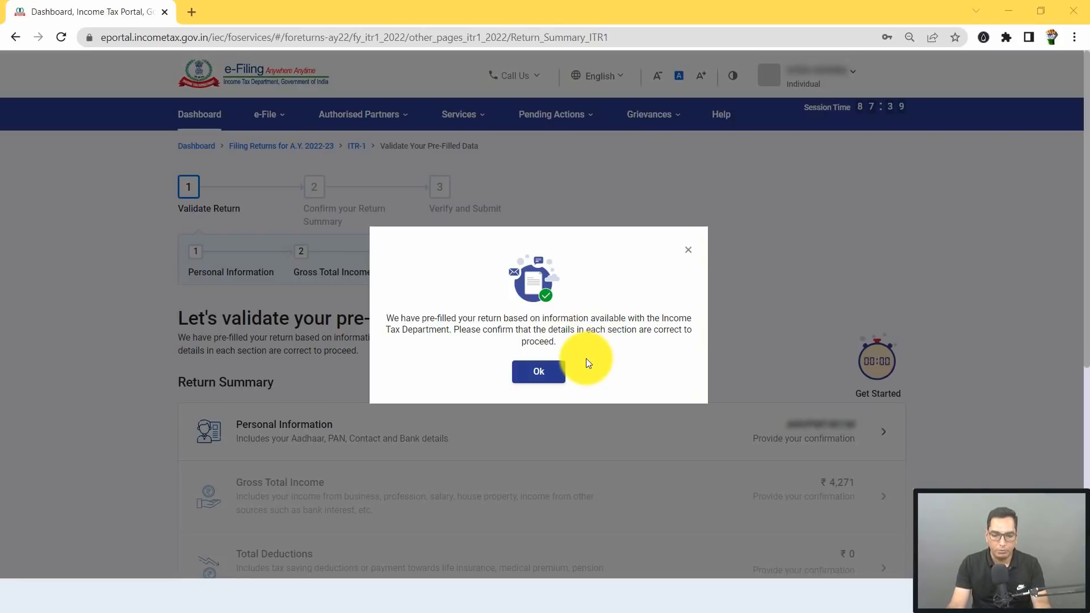
Step: Dismiss the pre-filled data notice and open the Personal Information section for verification
click(546, 374)
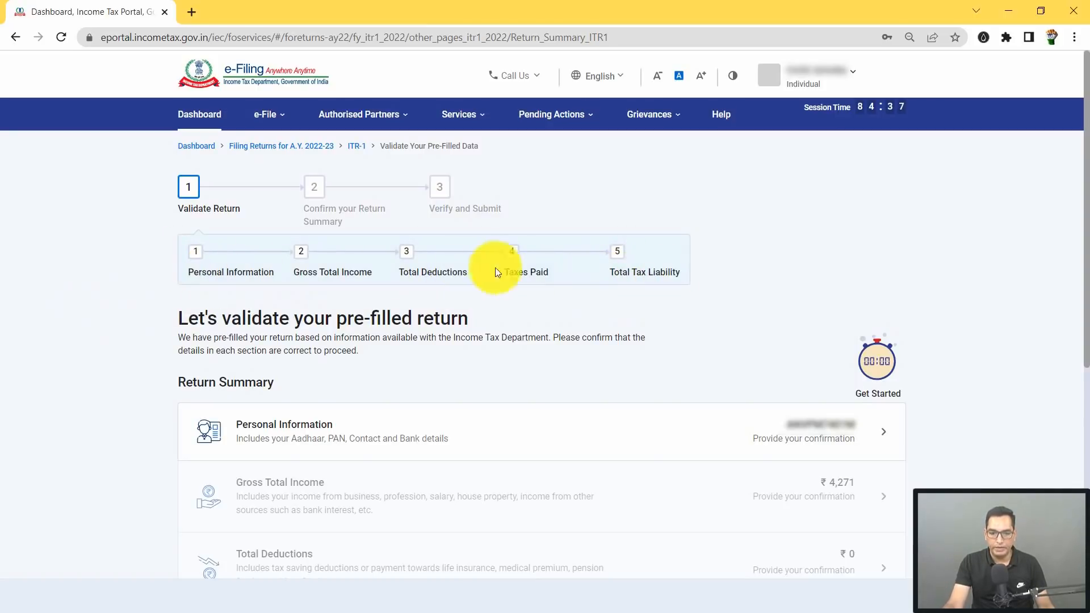
scroll(352, 270, down, 3)
scroll(331, 298, down, 1)
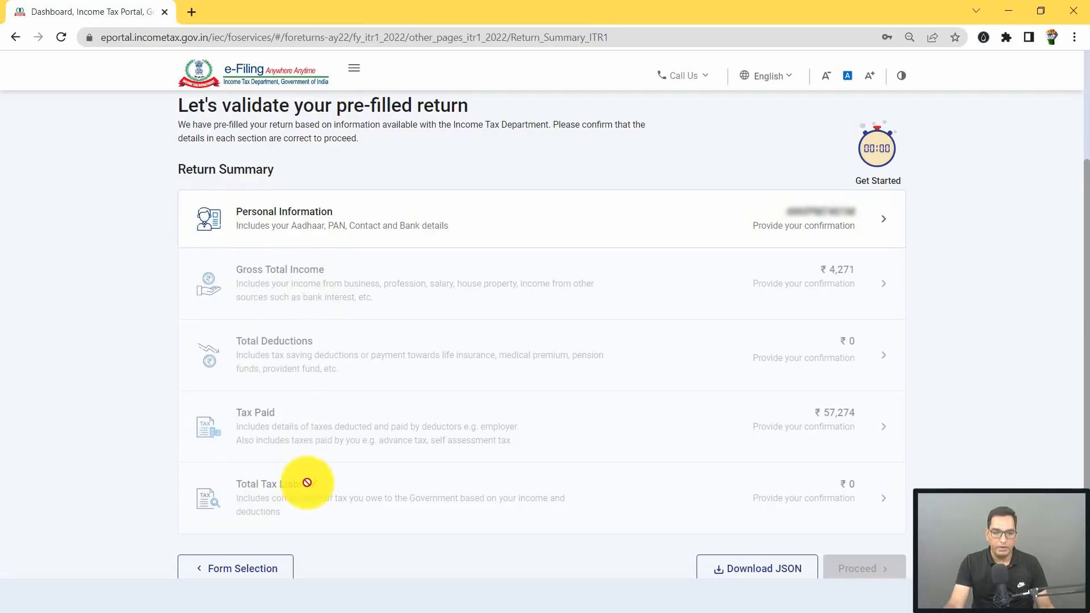
click(365, 221)
Step: Choose Others from the Nature of Employment list on the personal information page
scroll(263, 282, down, 4)
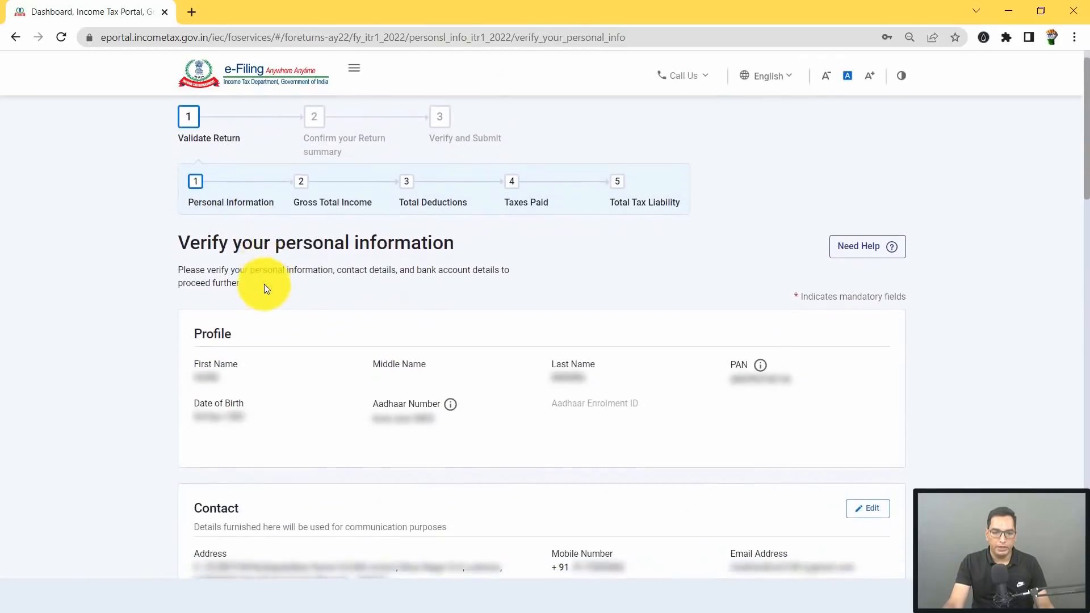
scroll(446, 288, down, 5)
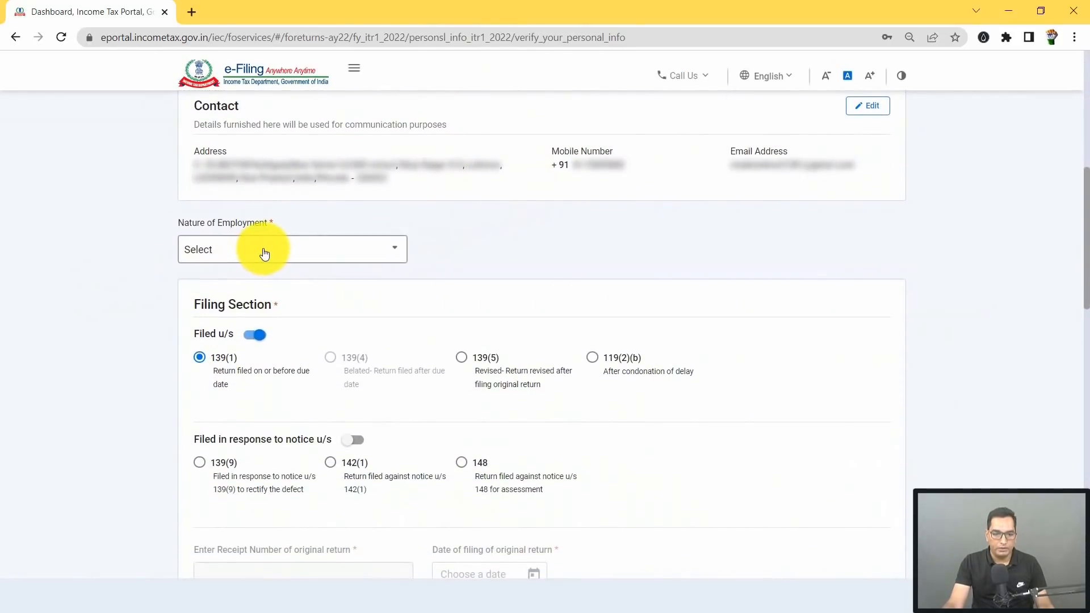
click(262, 251)
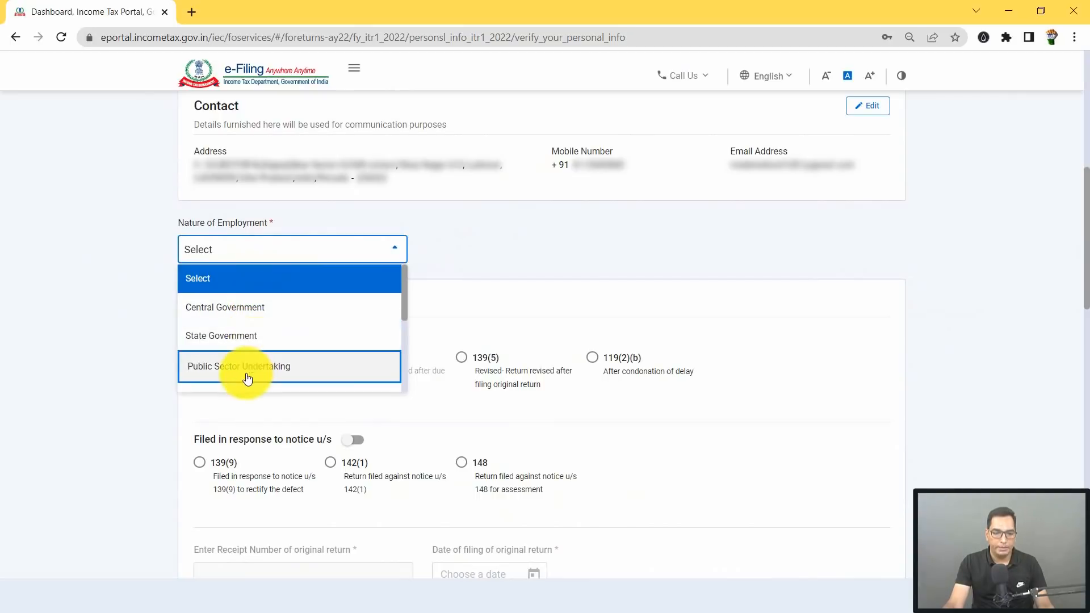
scroll(250, 341, down, 4)
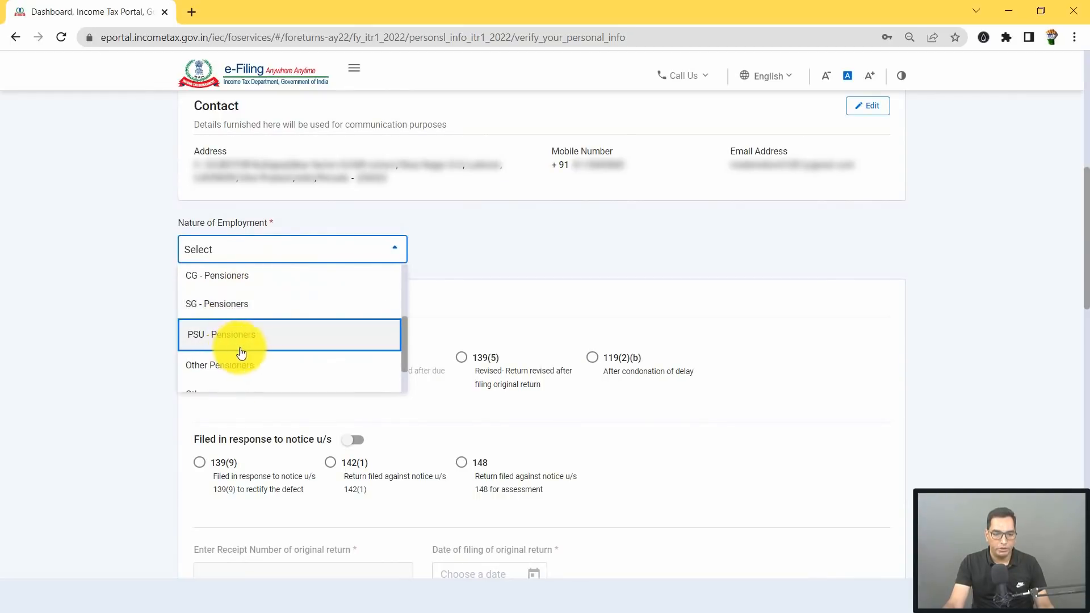
scroll(225, 350, down, 2)
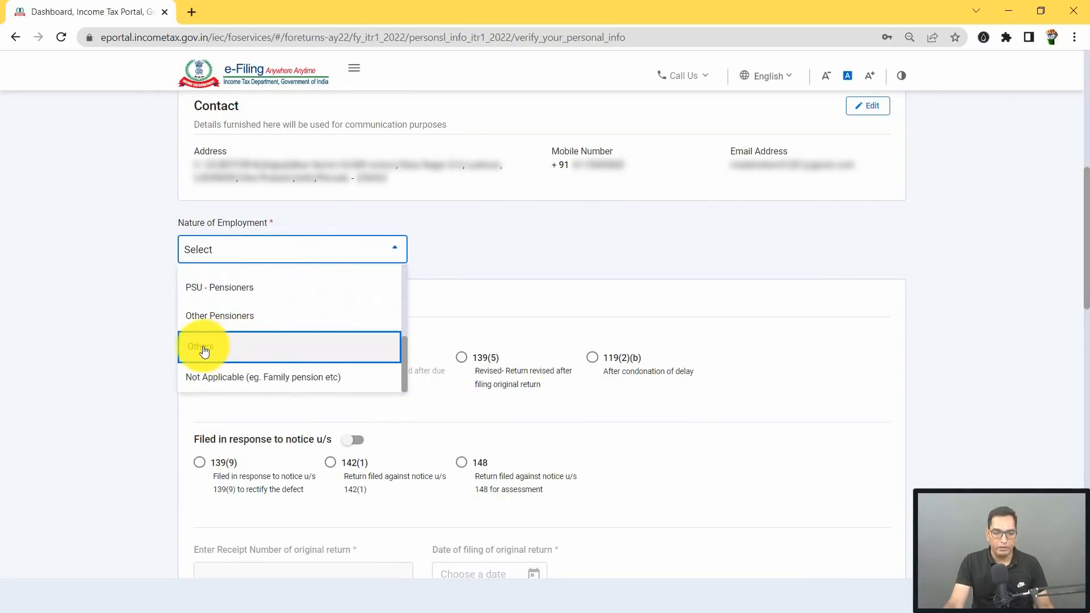
click(210, 350)
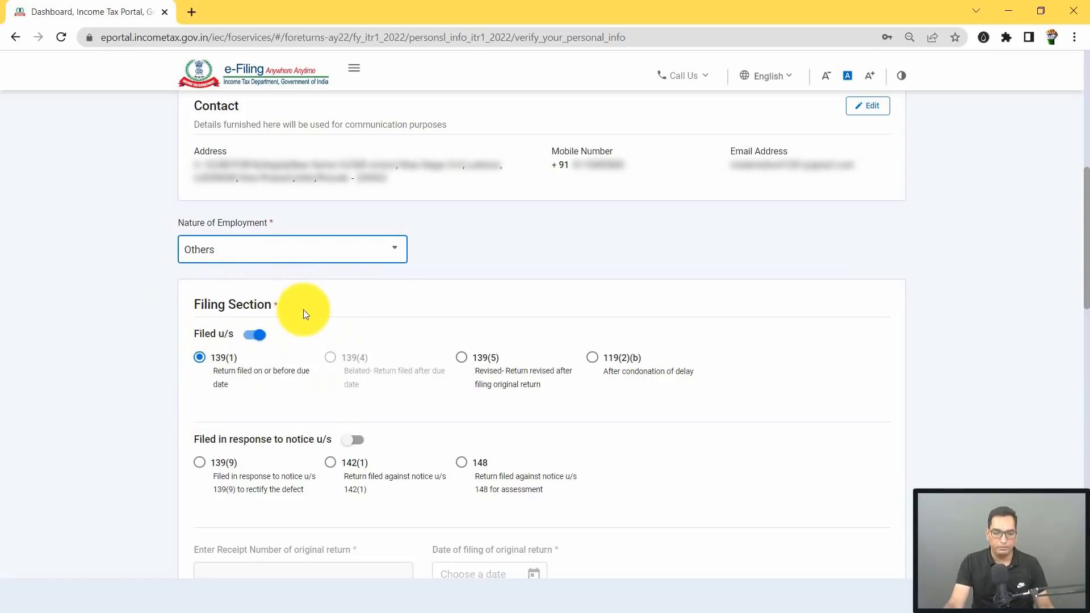
scroll(201, 284, down, 1)
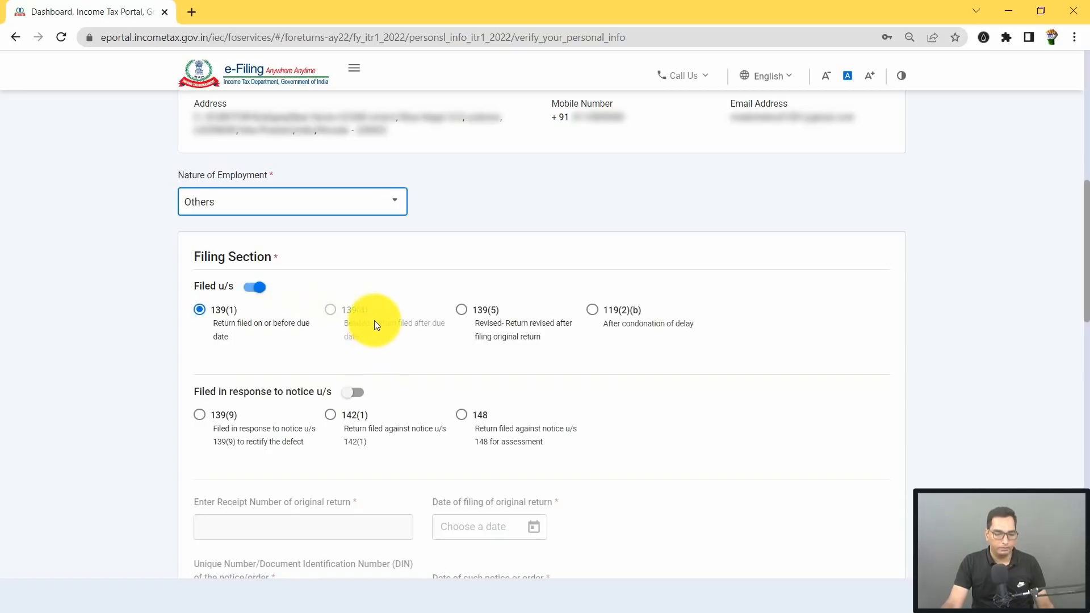
scroll(226, 302, down, 5)
scroll(243, 297, down, 2)
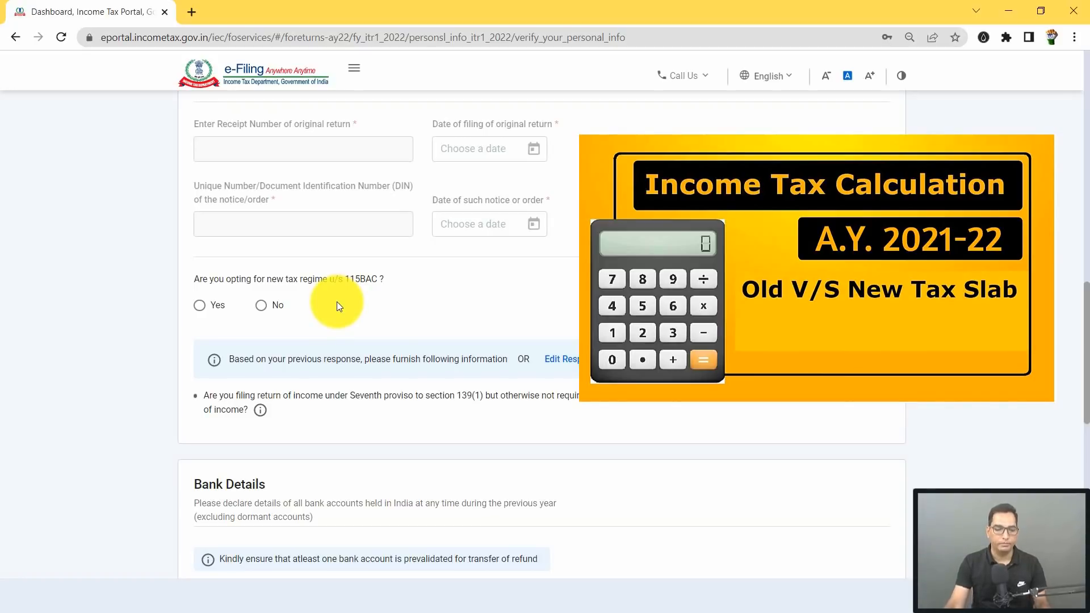
Step: Select No for opting into the new tax regime under section 115BAC
click(276, 306)
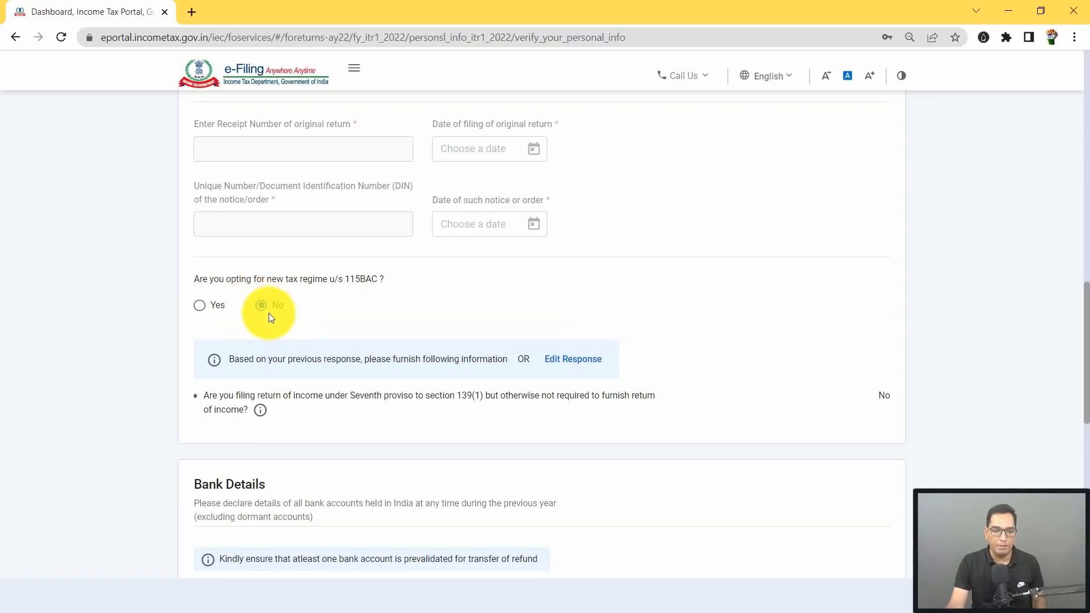
scroll(271, 316, down, 5)
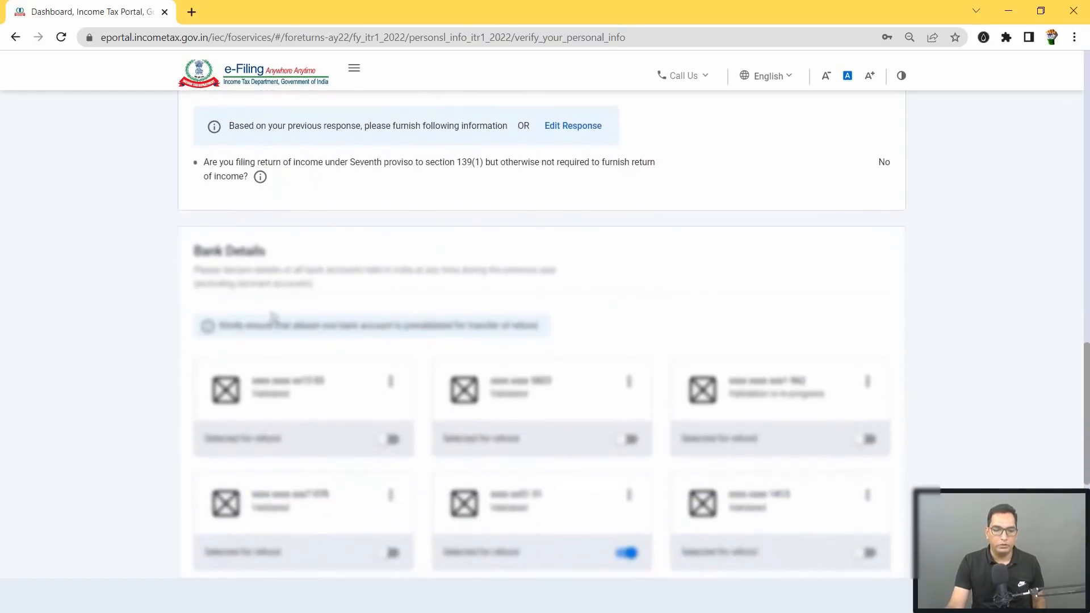
Step: Cancel adding another bank account, select the second-row account for refund, and confirm Personal Information
scroll(310, 244, down, 1)
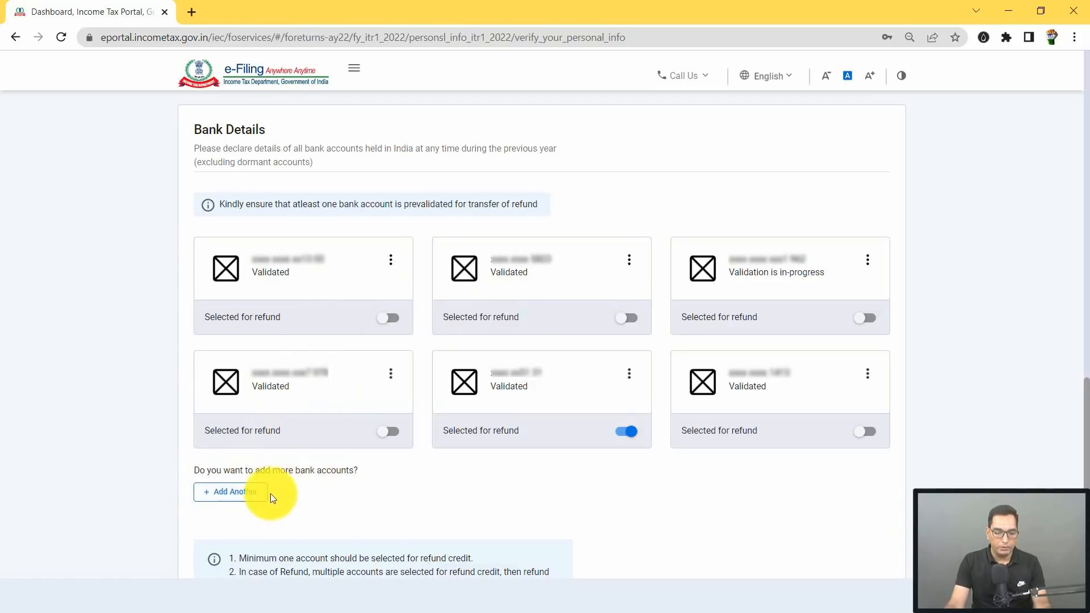
click(244, 497)
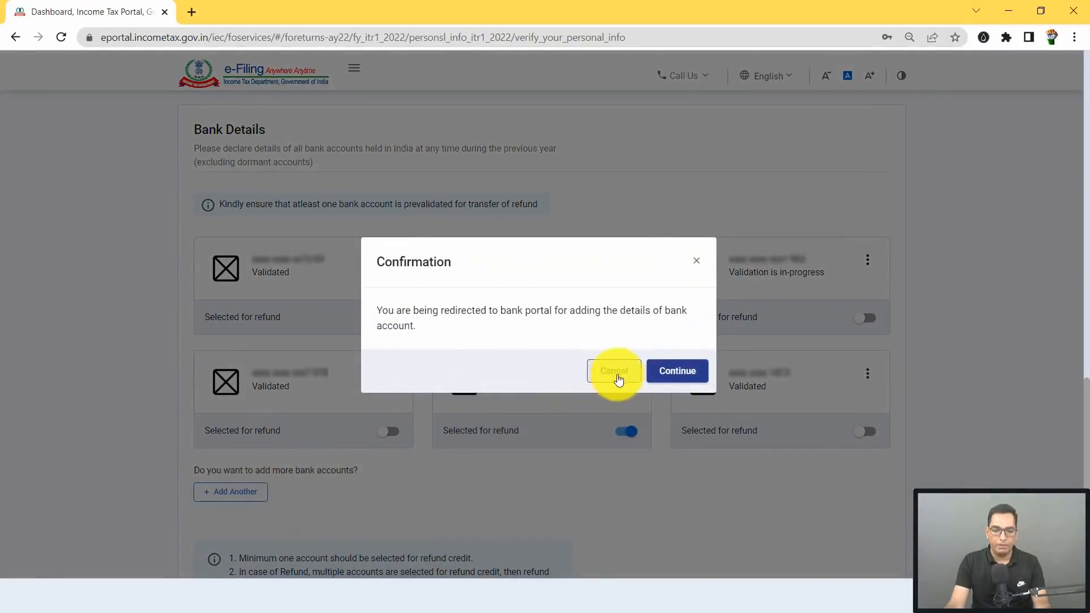
click(696, 260)
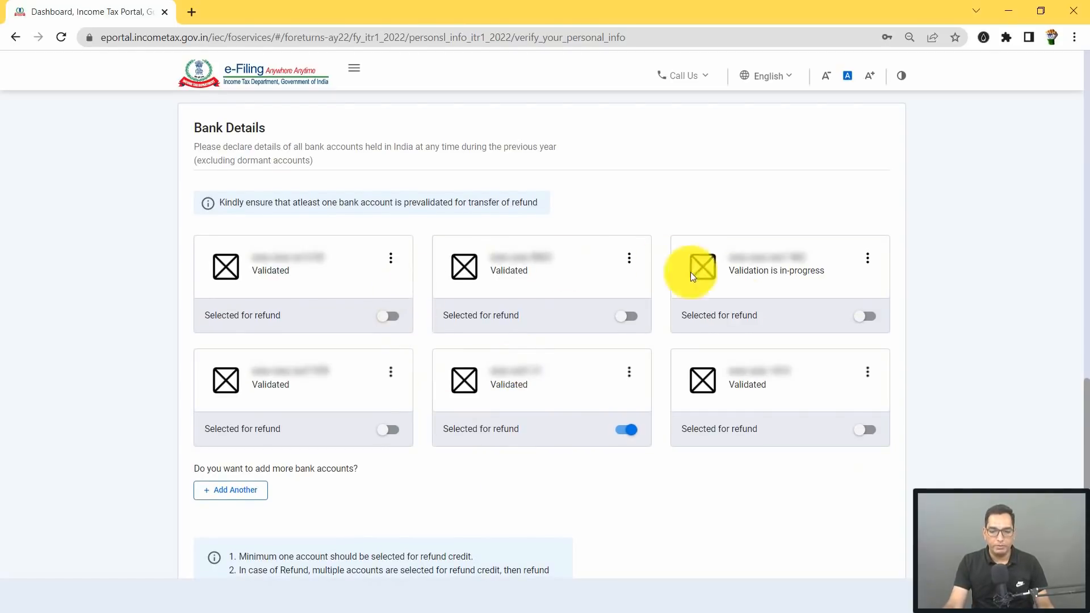
click(628, 431)
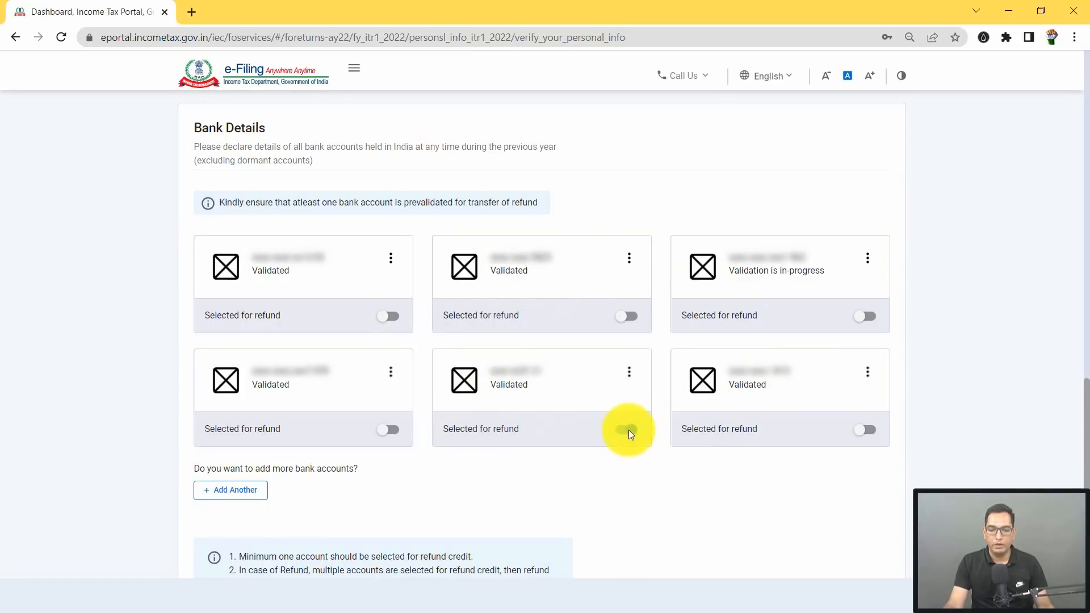
scroll(583, 361, down, 4)
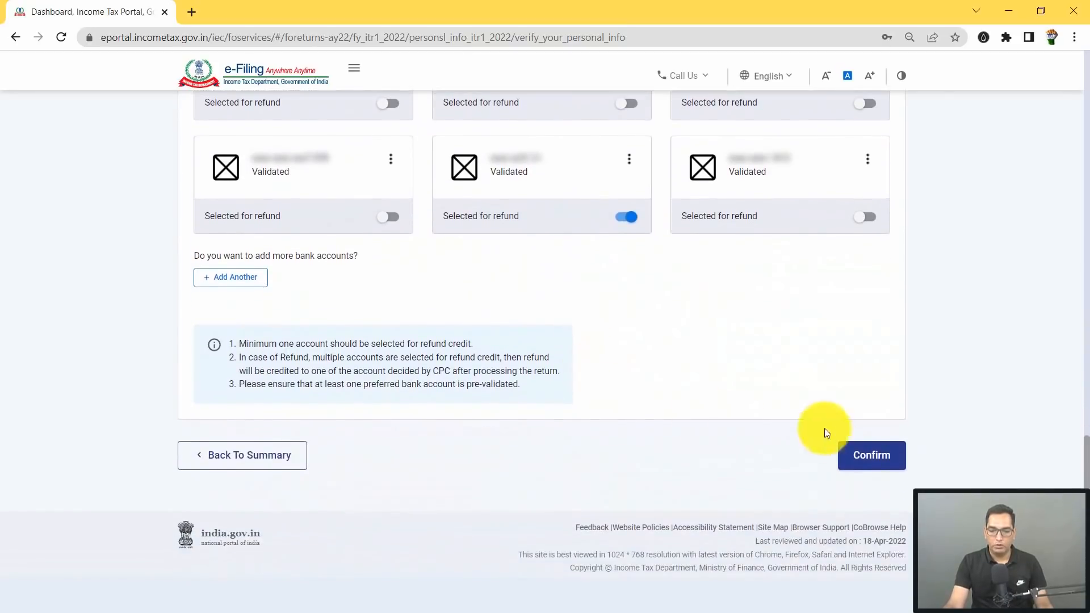
click(877, 457)
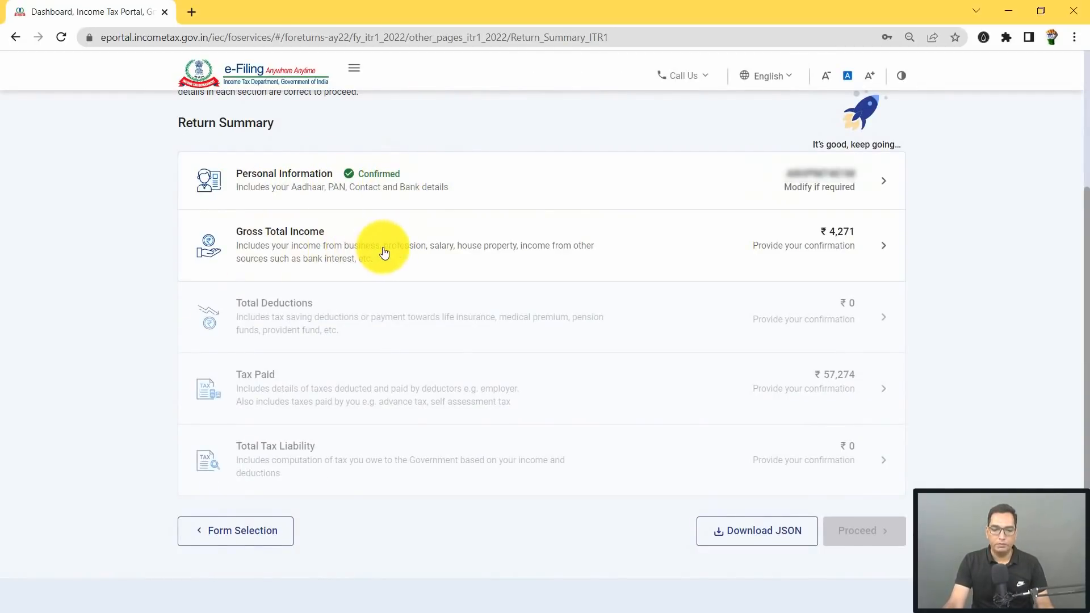
Step: Open Gross Total Income, go past the salary exemption questions and continue to income source verification
click(446, 251)
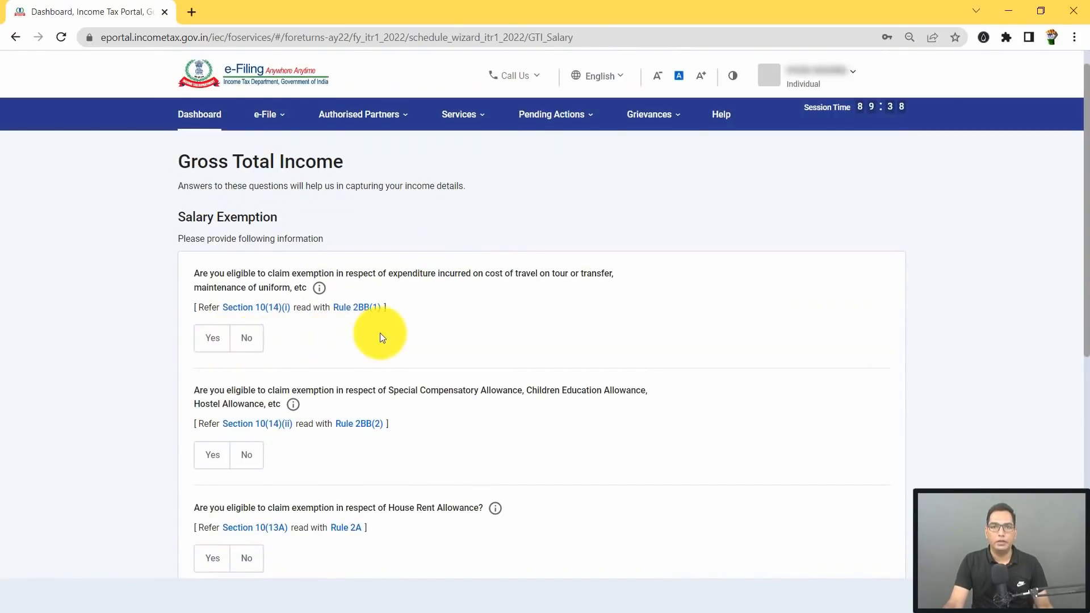
scroll(479, 309, down, 7)
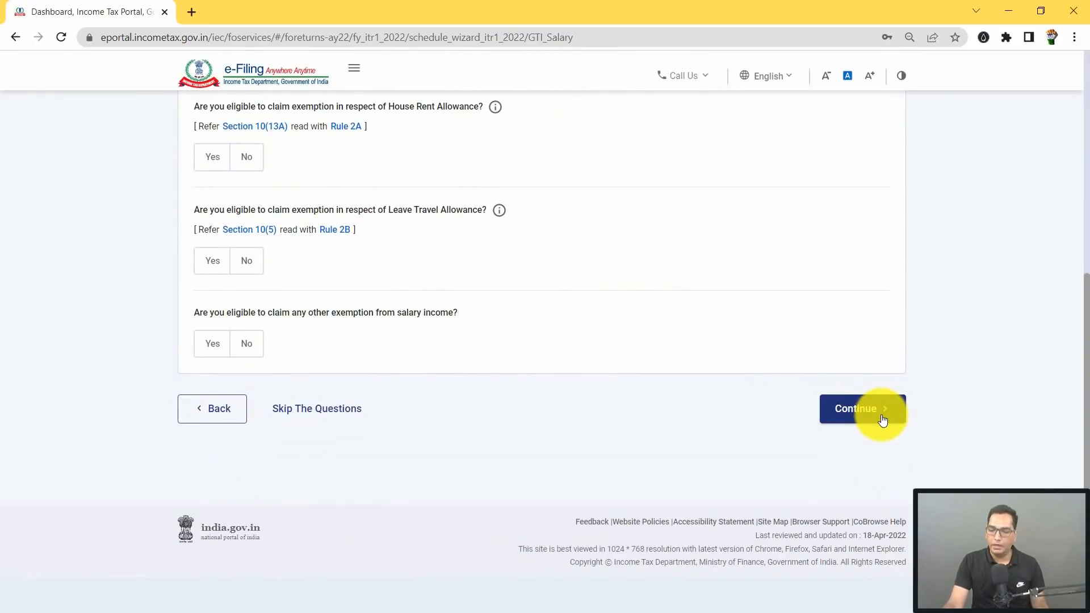
click(874, 417)
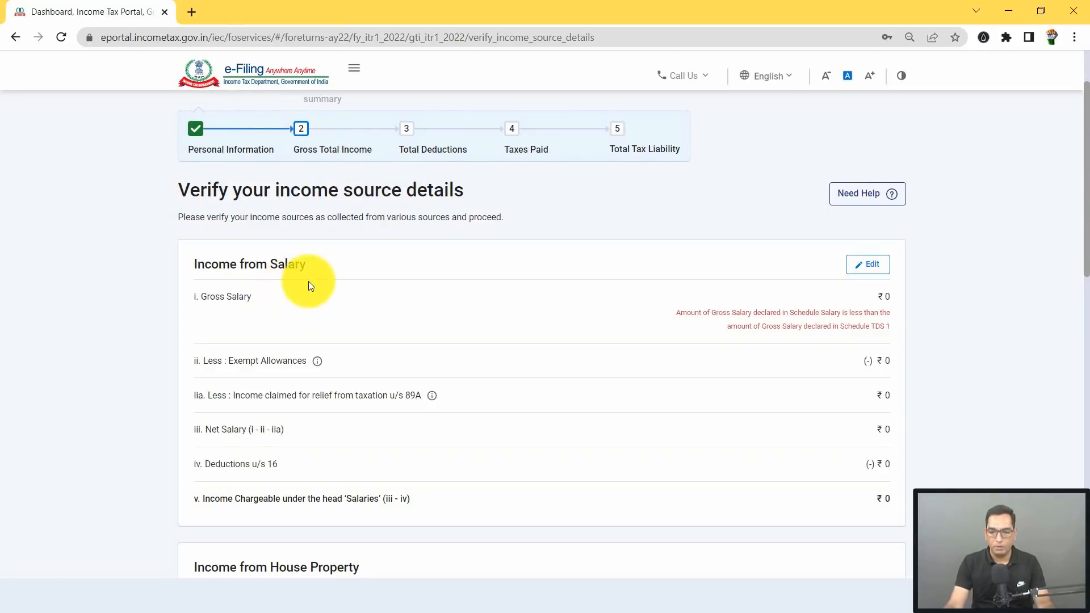
Step: Scroll down to Income from Salary and open its edit form
scroll(334, 287, down, 1)
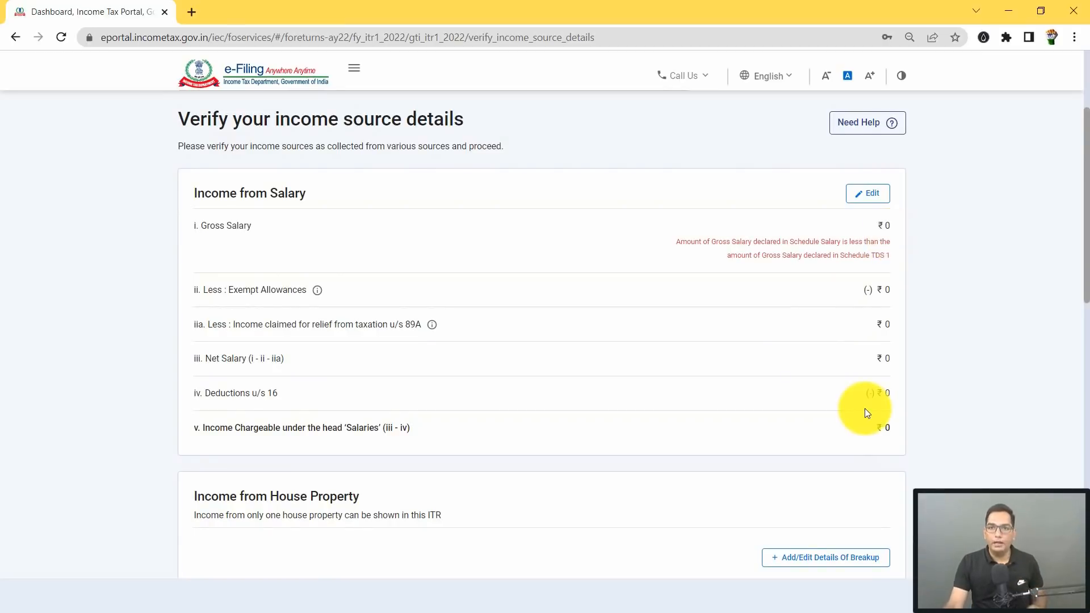
click(875, 201)
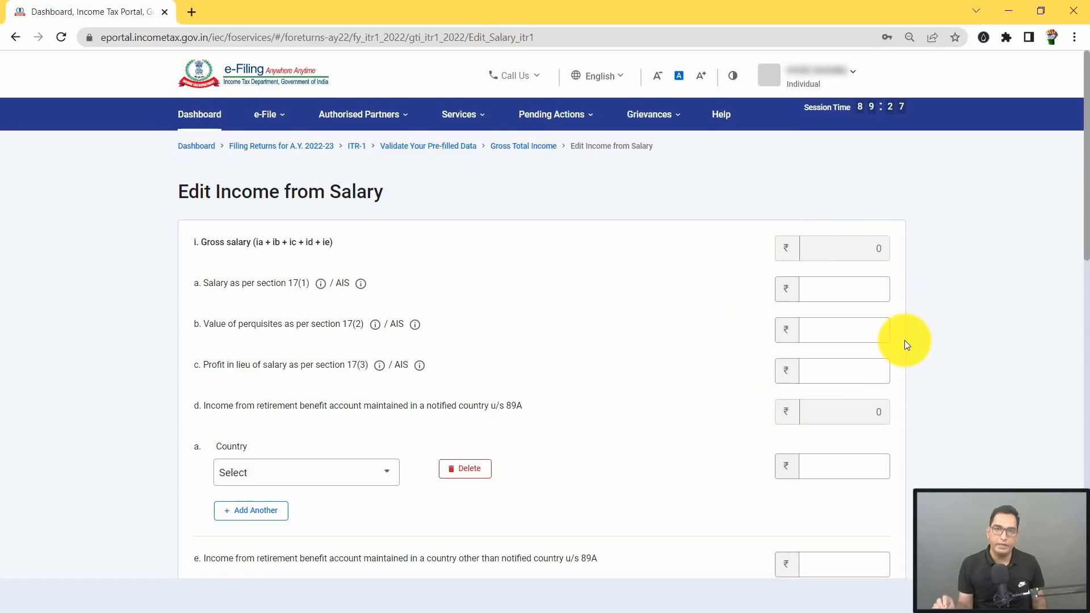
click(850, 297)
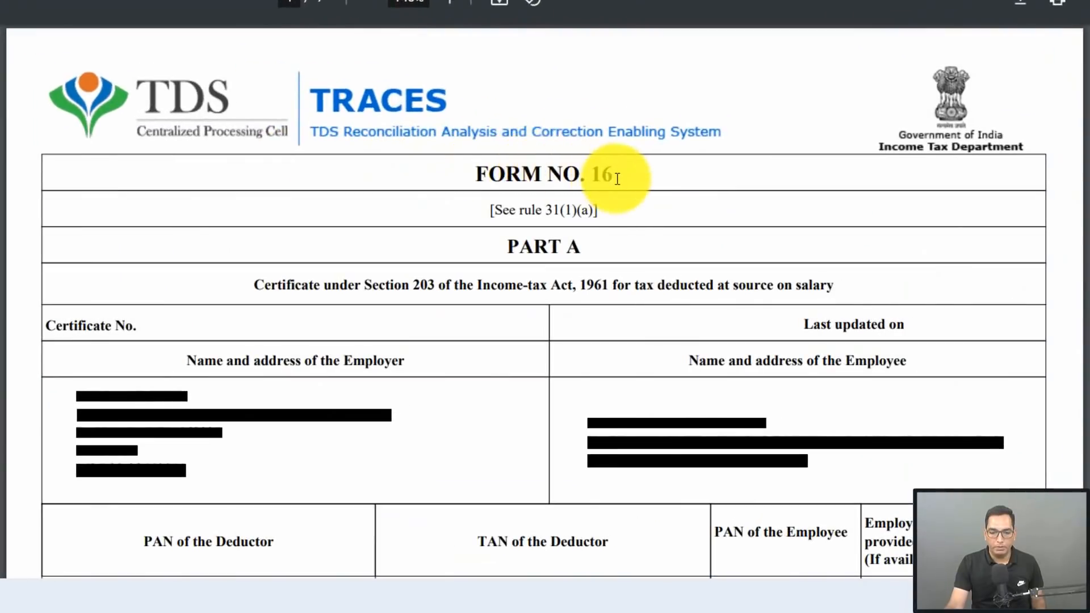
scroll(617, 179, down, 3)
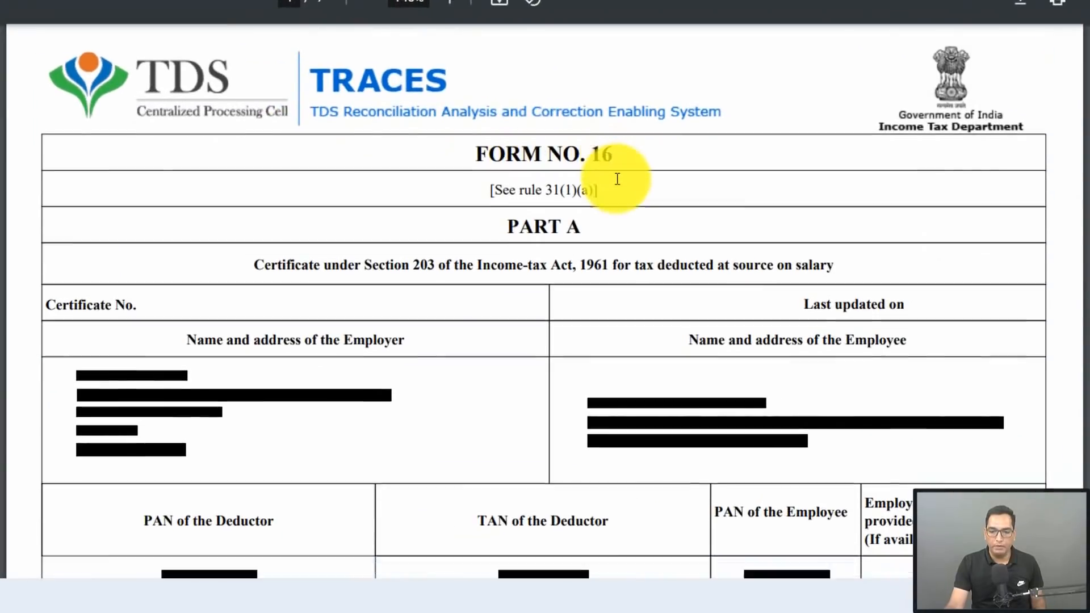
drag(498, 161, 603, 162)
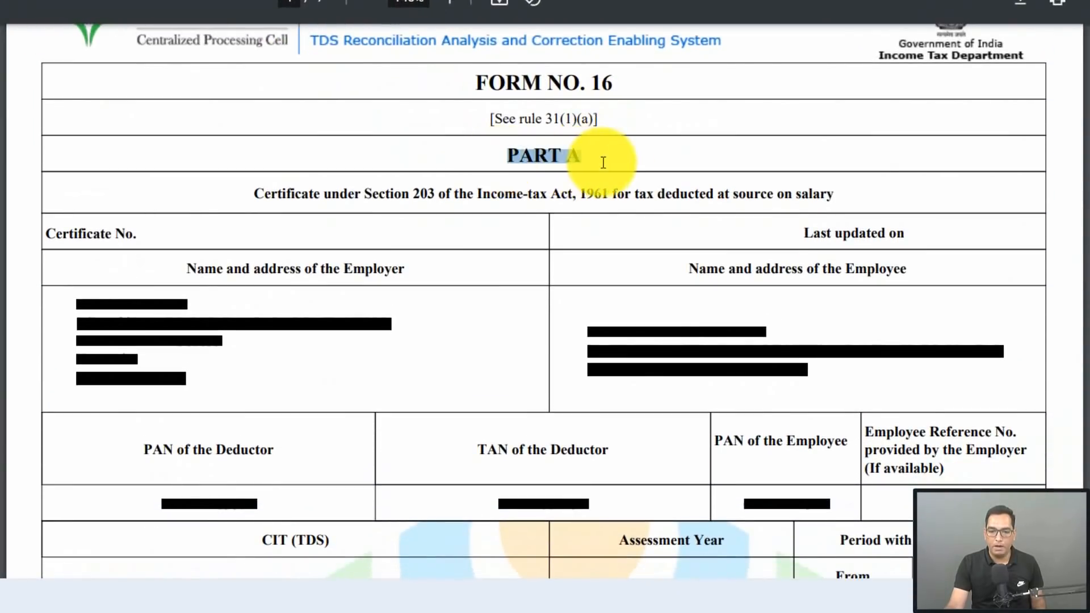
click(603, 163)
scroll(578, 173, up, 3)
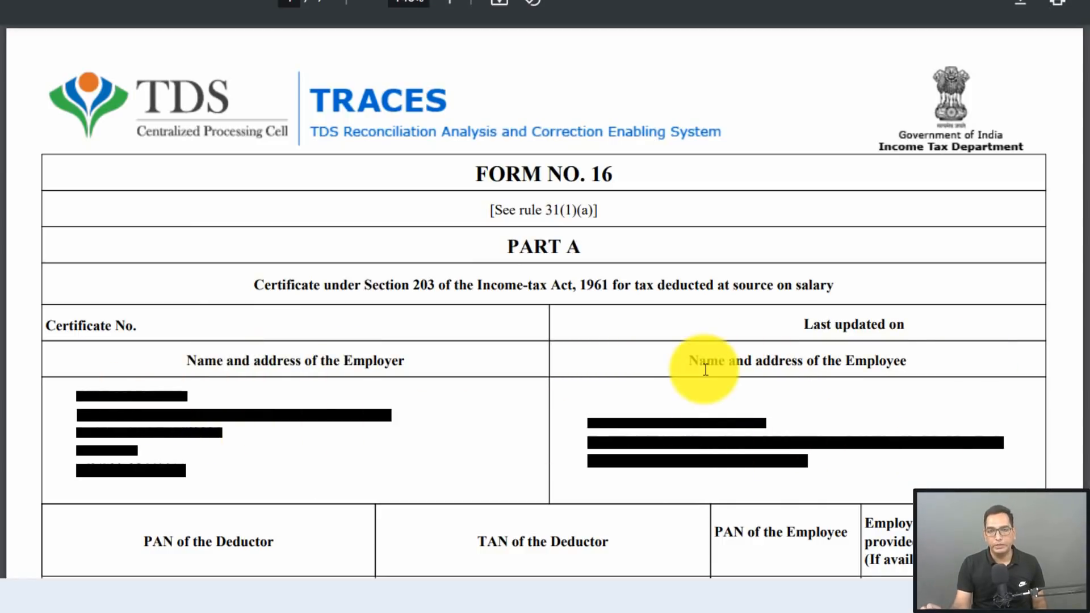
scroll(705, 370, down, 5)
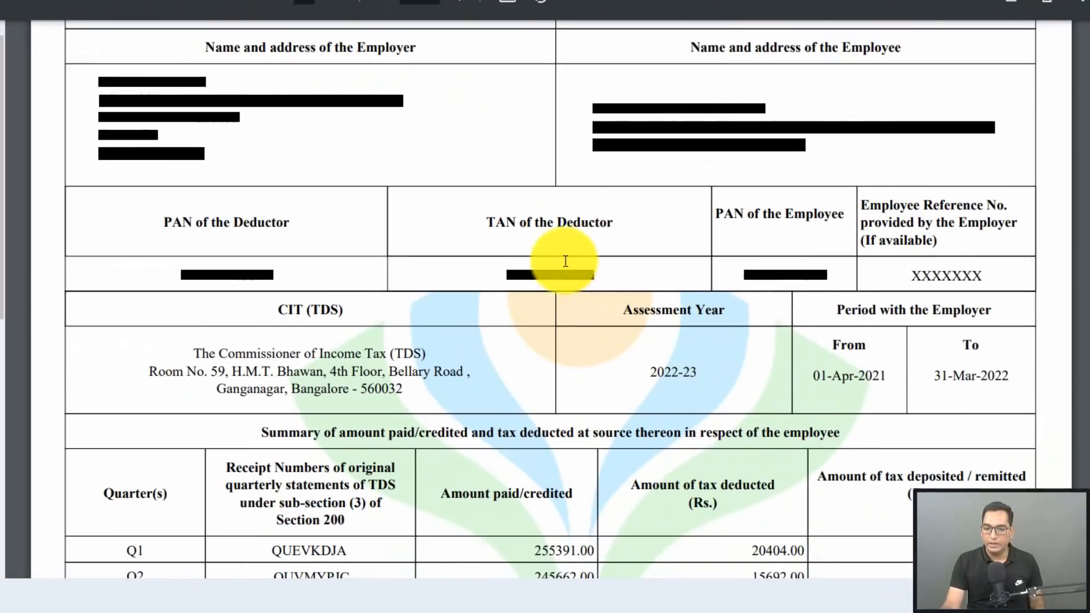
scroll(783, 272, down, 2)
scroll(800, 271, down, 1)
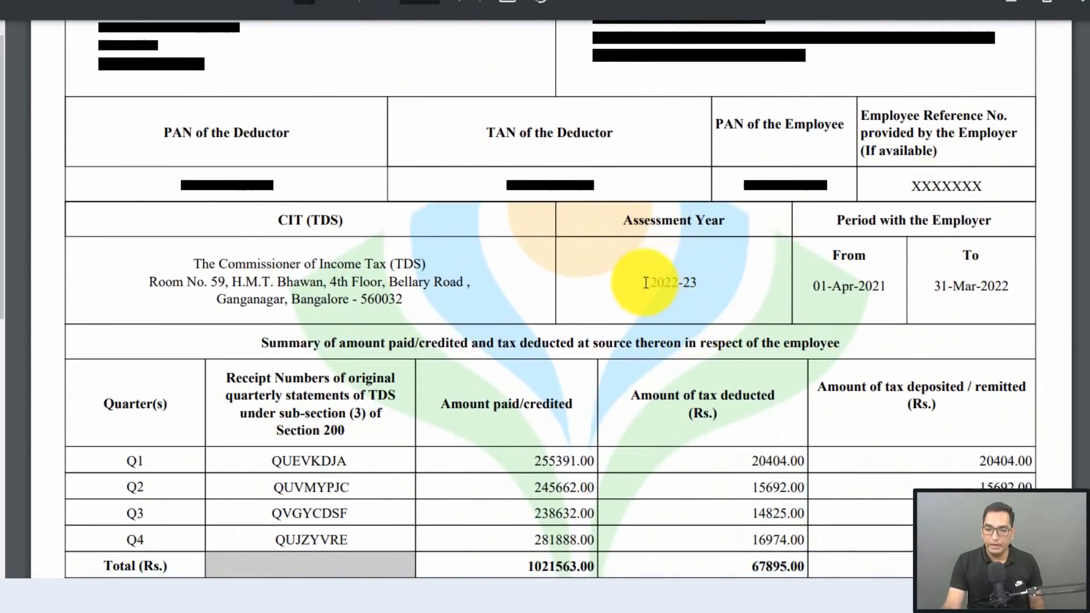
drag(647, 283, 711, 278)
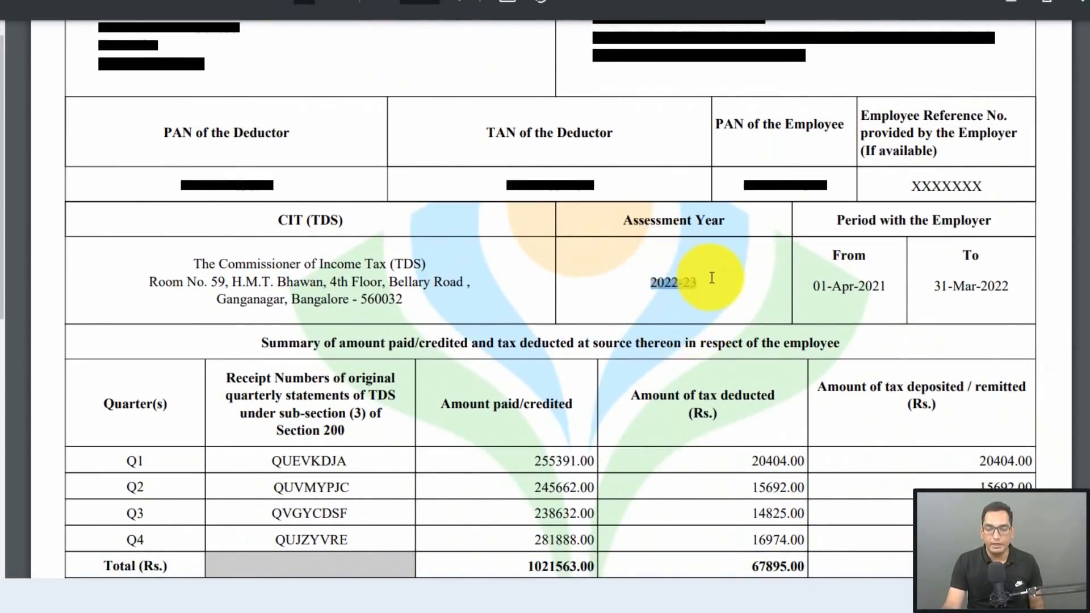
scroll(164, 258, down, 4)
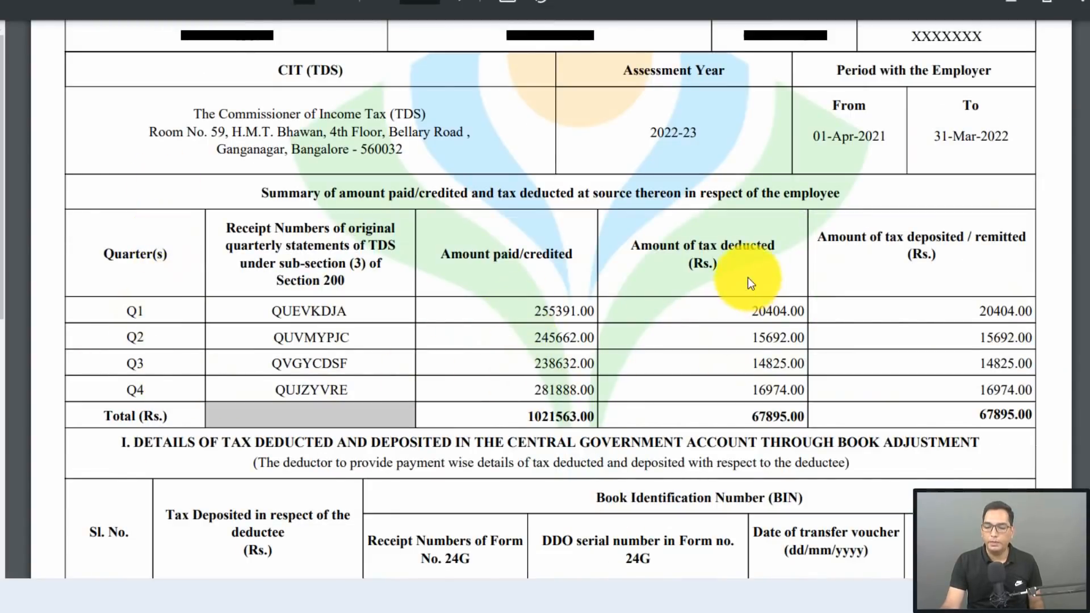
double_click(749, 418)
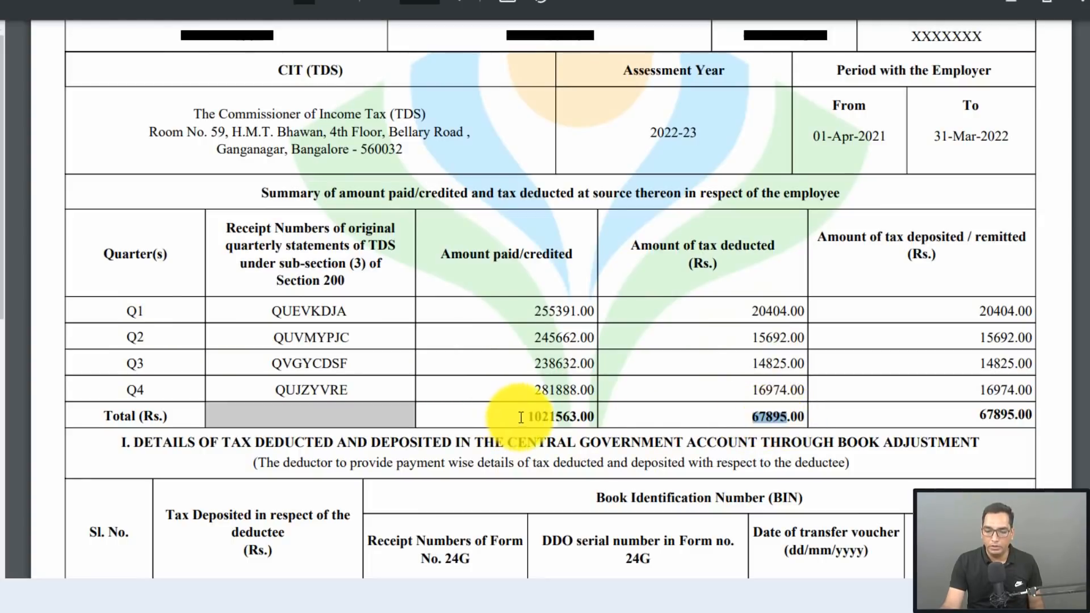
drag(521, 418, 575, 417)
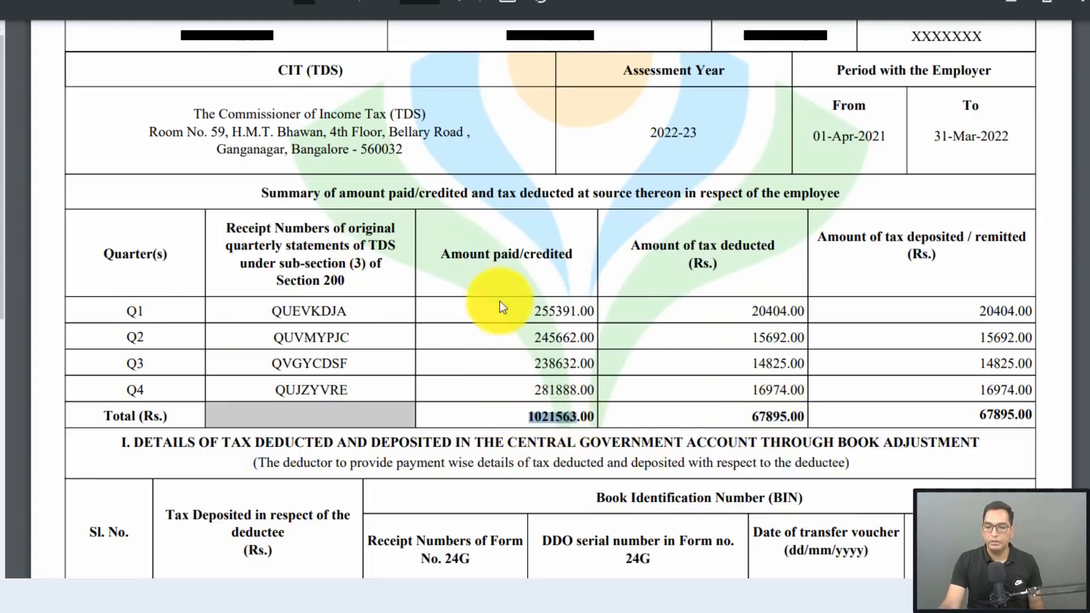
click(709, 422)
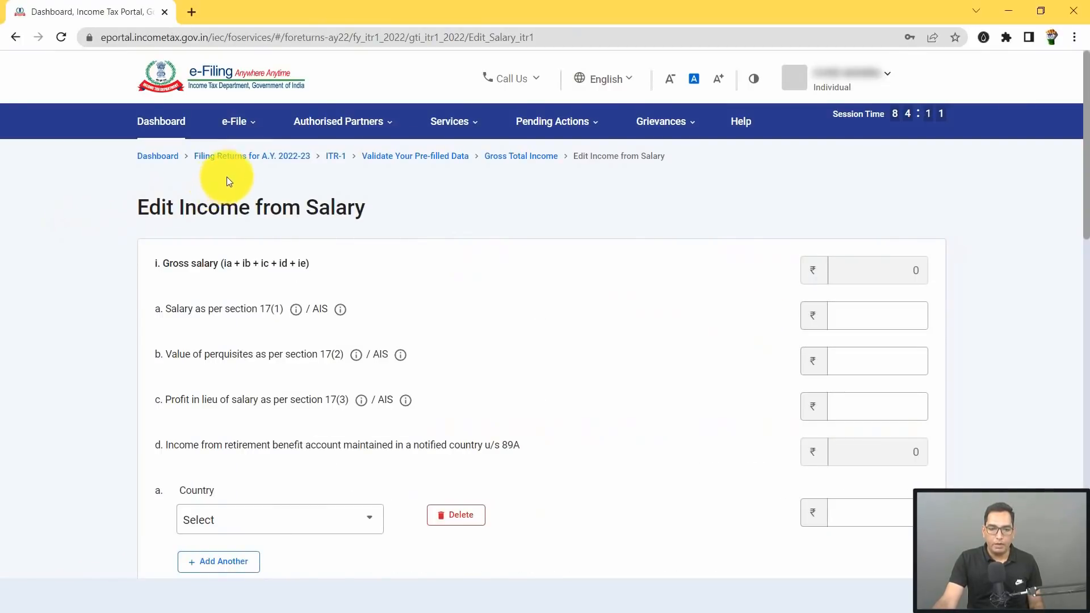
Step: Choose View Form 26AS under e-File > Income Tax Returns and confirm the redirect to TRACES
click(243, 126)
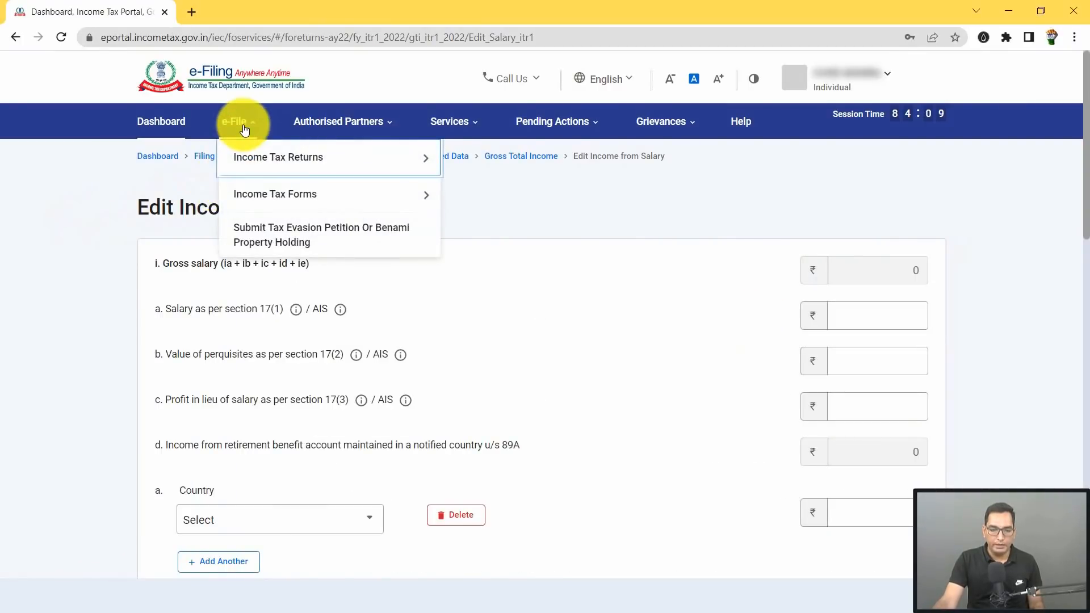
mouse_move(244, 159)
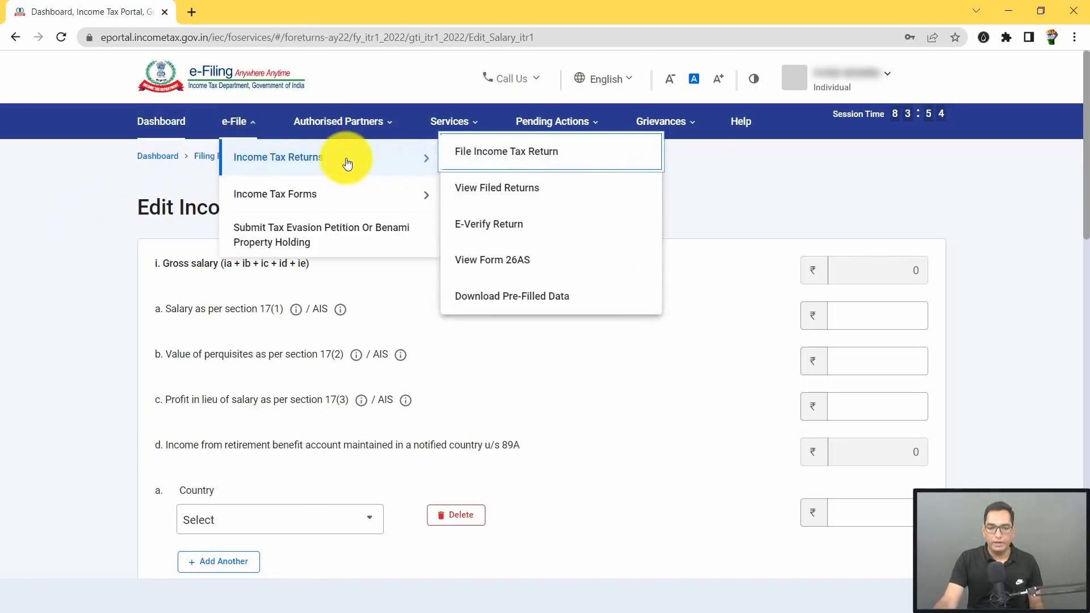
click(498, 268)
click(706, 451)
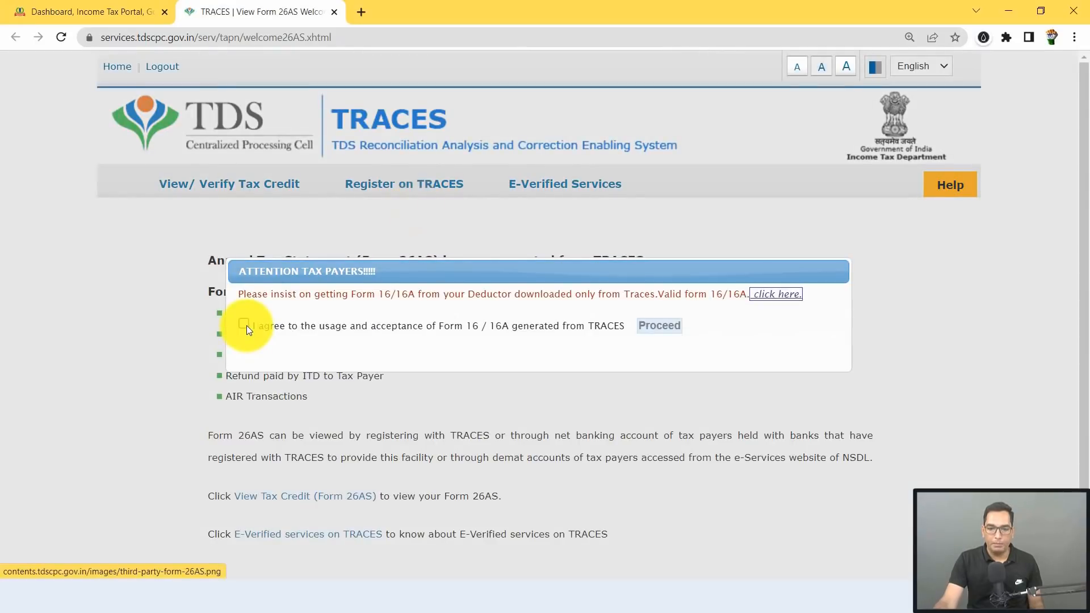
Step: Accept the TRACES Form 16/16A terms and open the View Tax Credit (Form 26AS) page
click(245, 325)
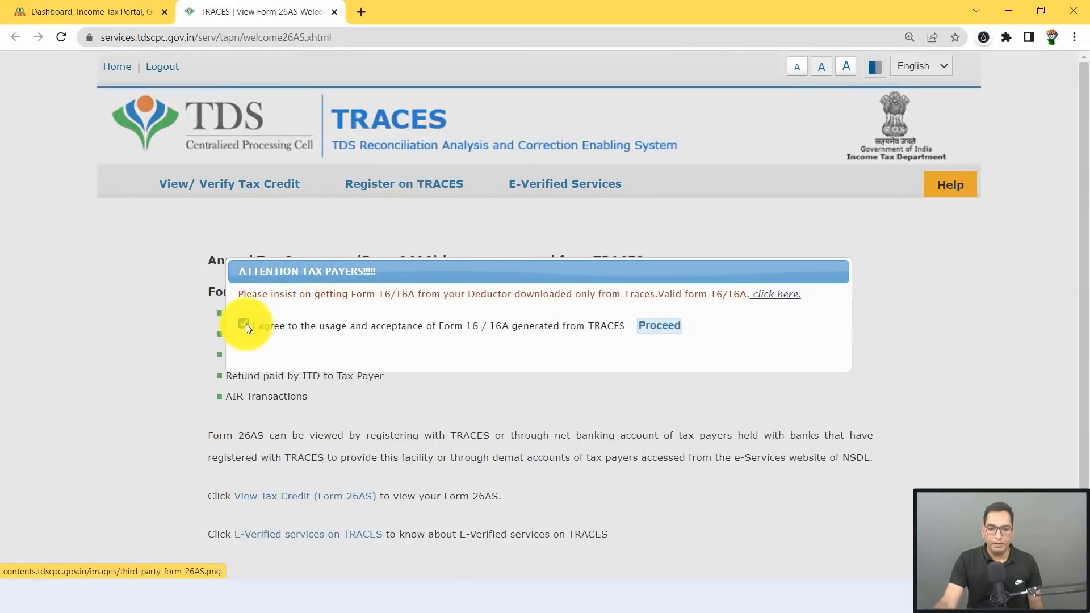
click(660, 326)
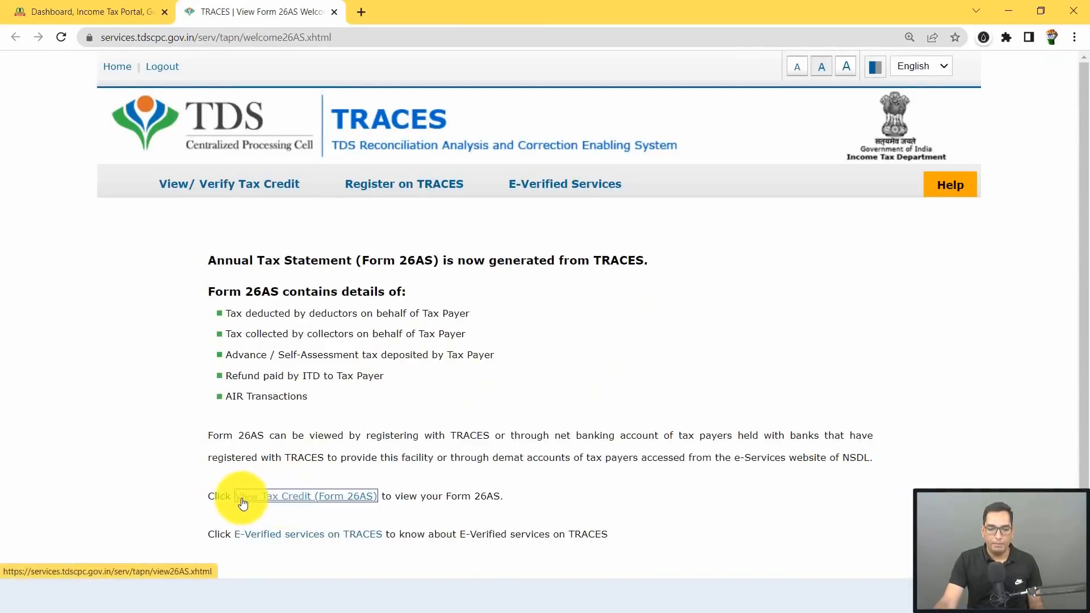
click(312, 496)
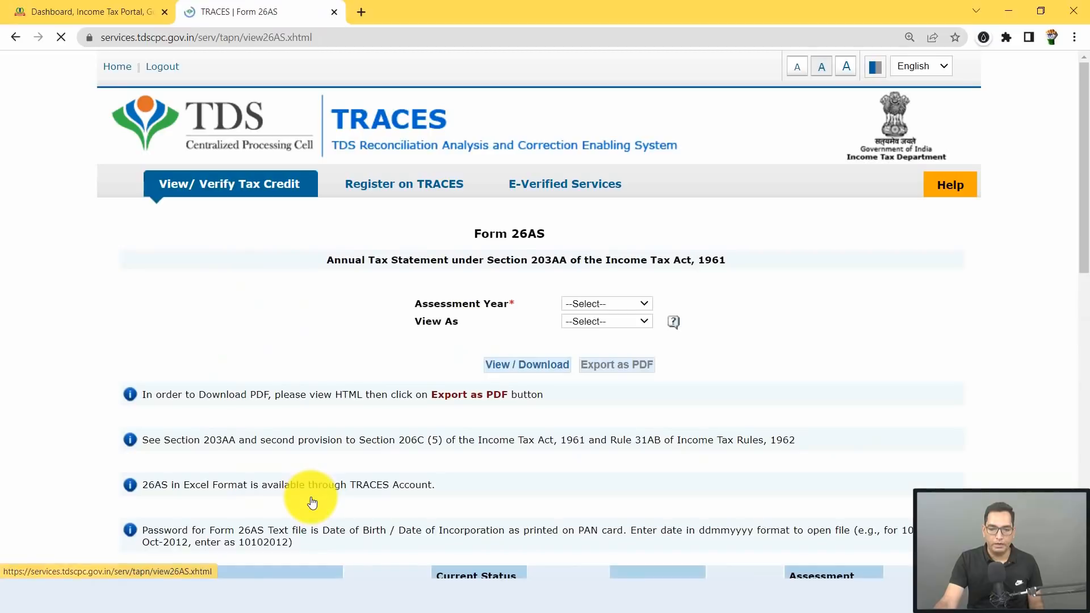
Step: Generate Form 26AS for 2022-23 in HTML, export it as PDF and open it
click(604, 305)
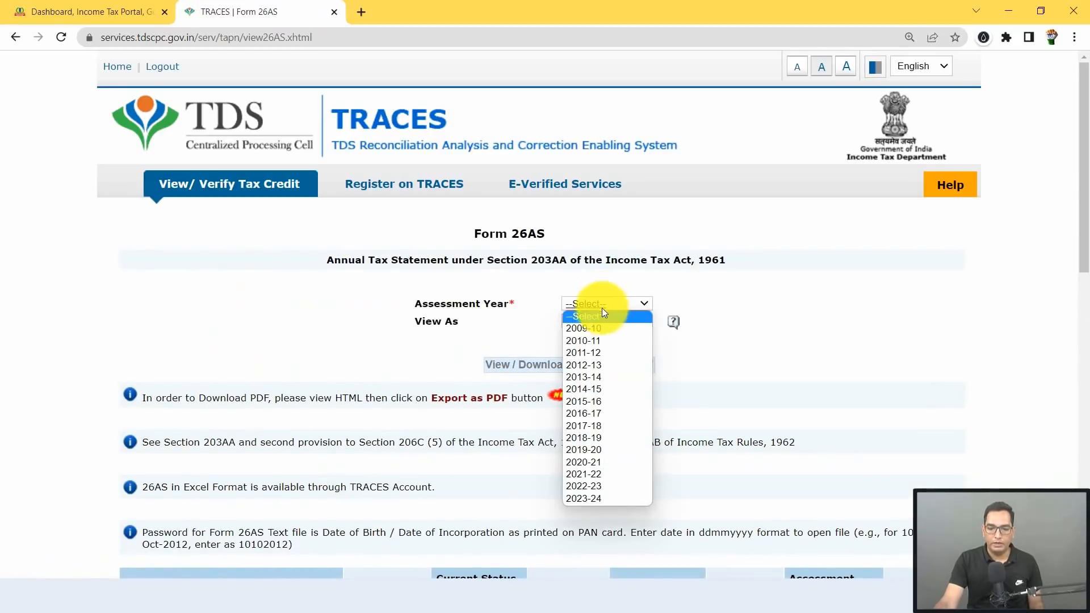
click(587, 485)
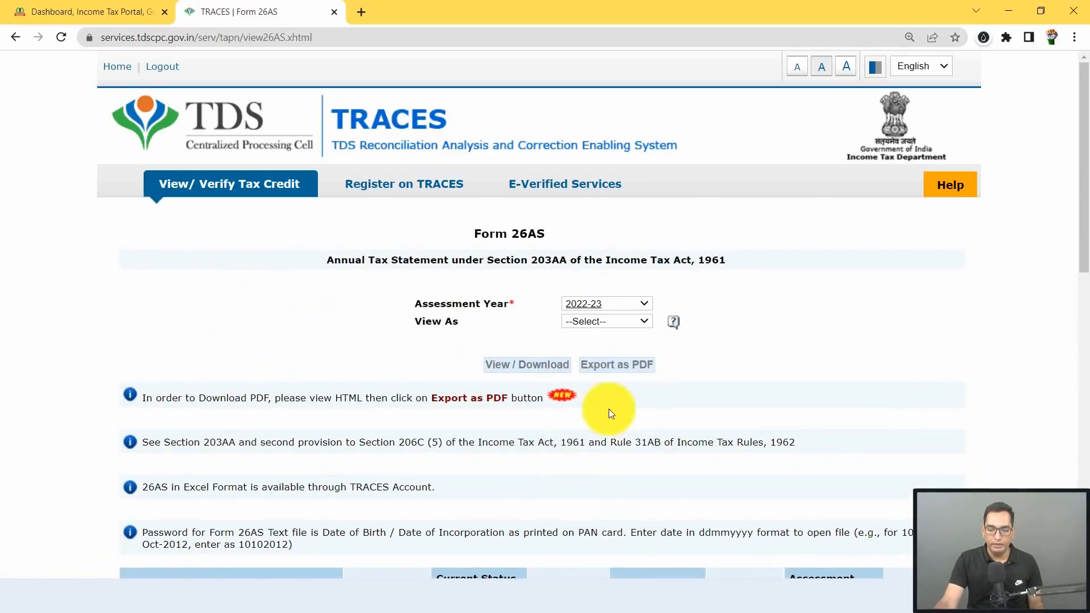
click(609, 328)
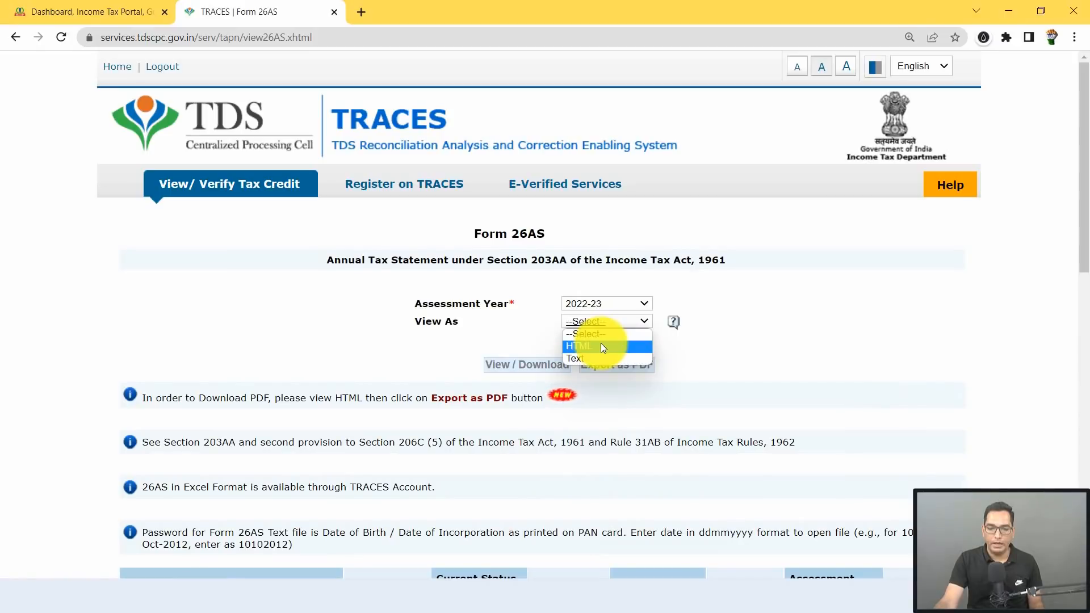
click(601, 342)
click(509, 363)
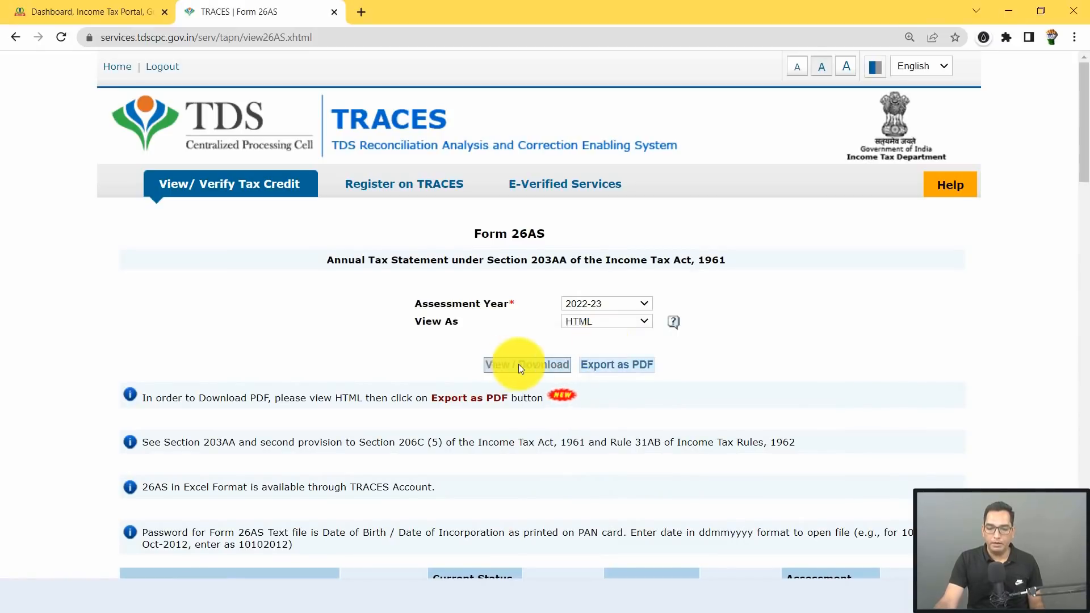
click(617, 366)
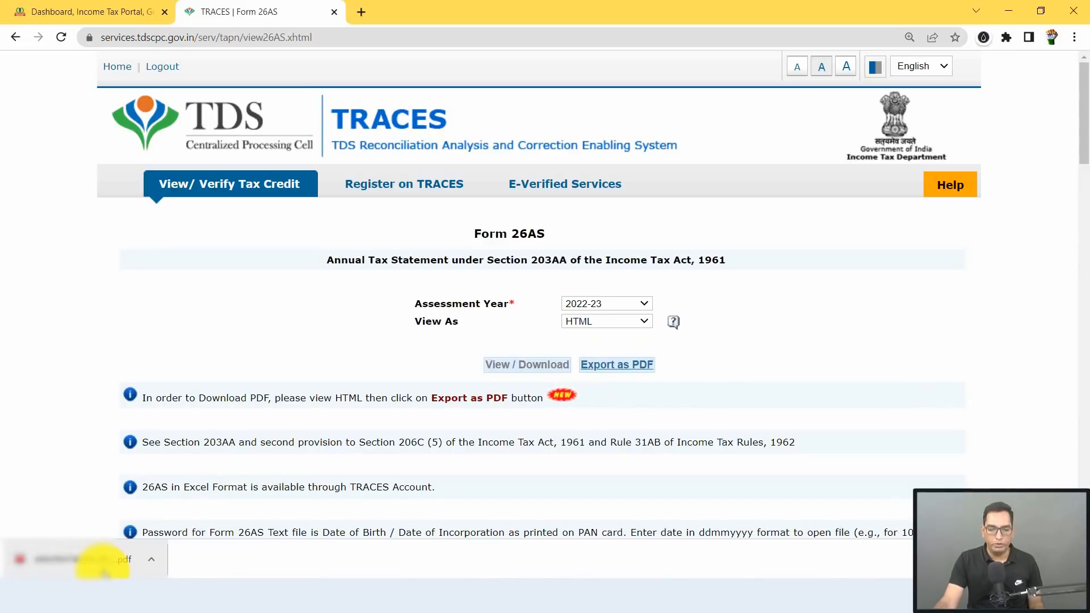
click(103, 569)
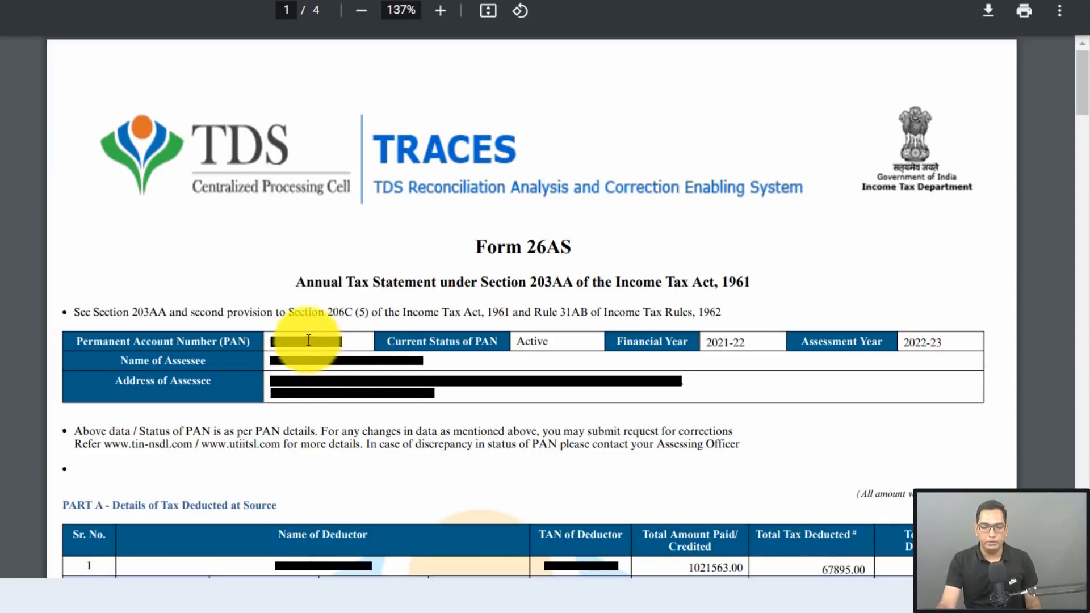
Step: Scroll to Form 16's quarterly summary showing 1021563.00 paid and 67895.00 tax deducted
scroll(357, 401, down, 2)
scroll(358, 401, down, 5)
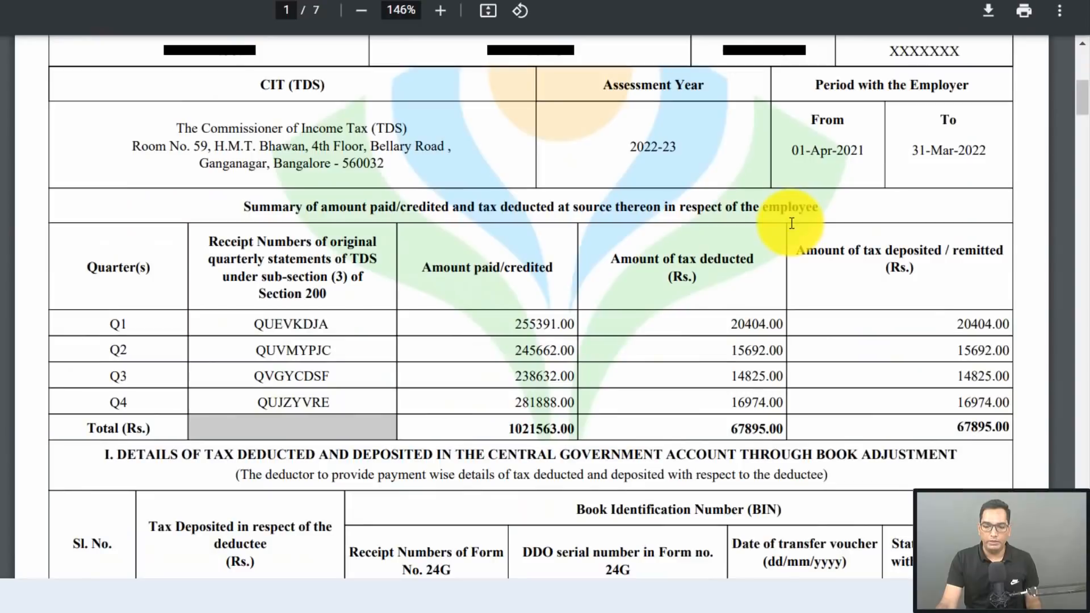
Step: Show Form 26AS Part A's twelve monthly section 192 deductions totalling 67895.00
scroll(605, 298, down, 1)
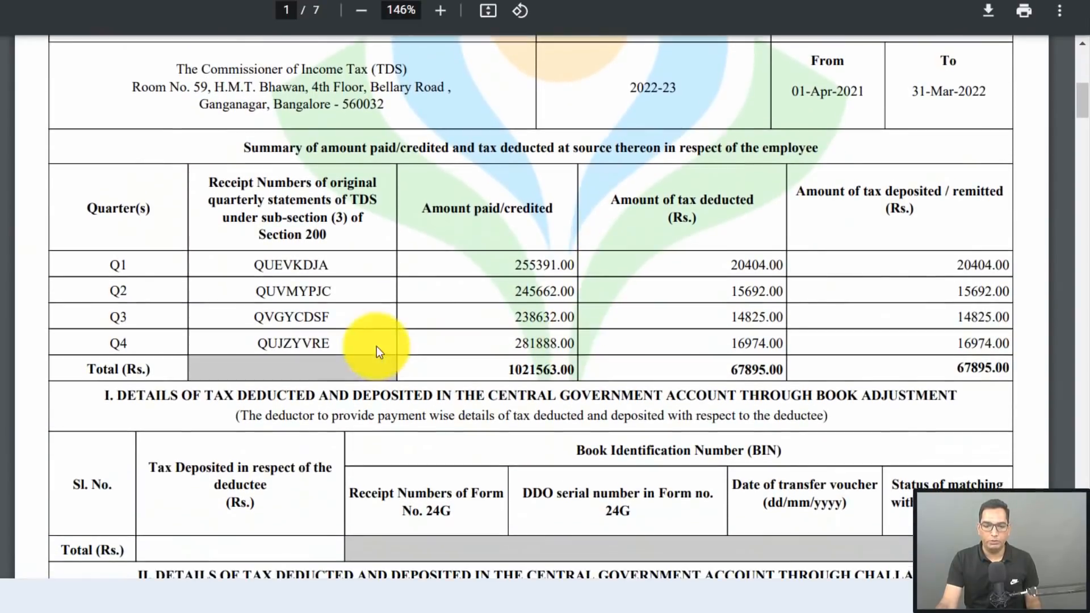
scroll(513, 364, up, 10)
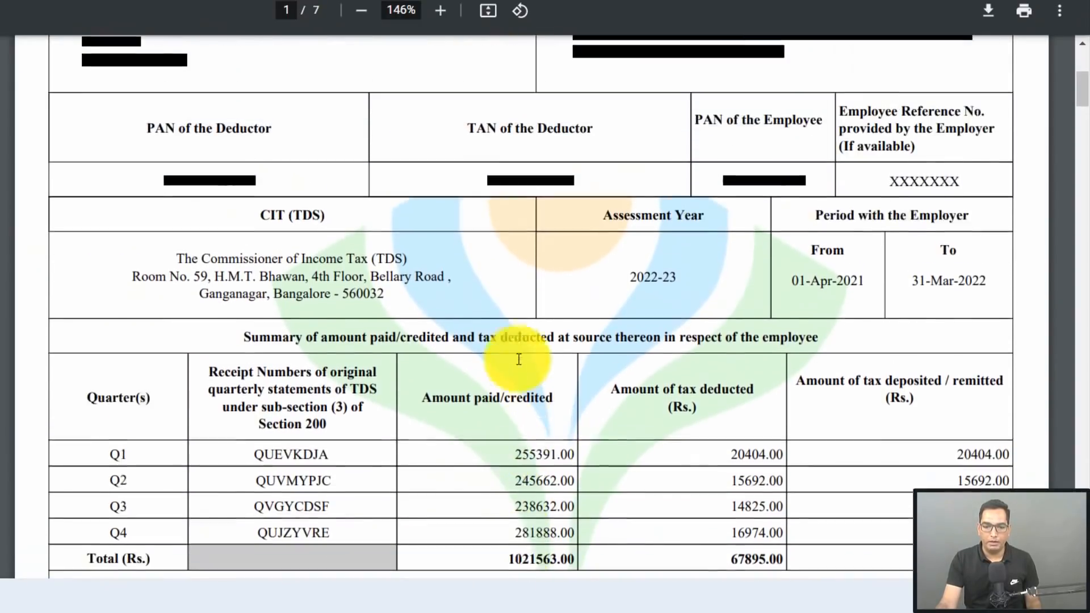
scroll(509, 280, down, 10)
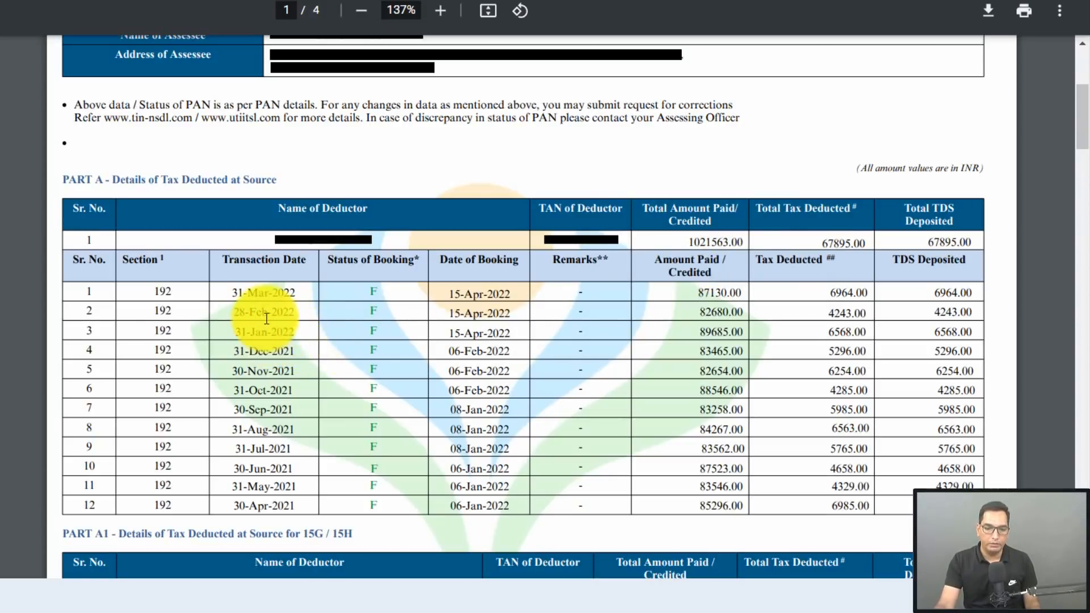
drag(295, 333, 234, 297)
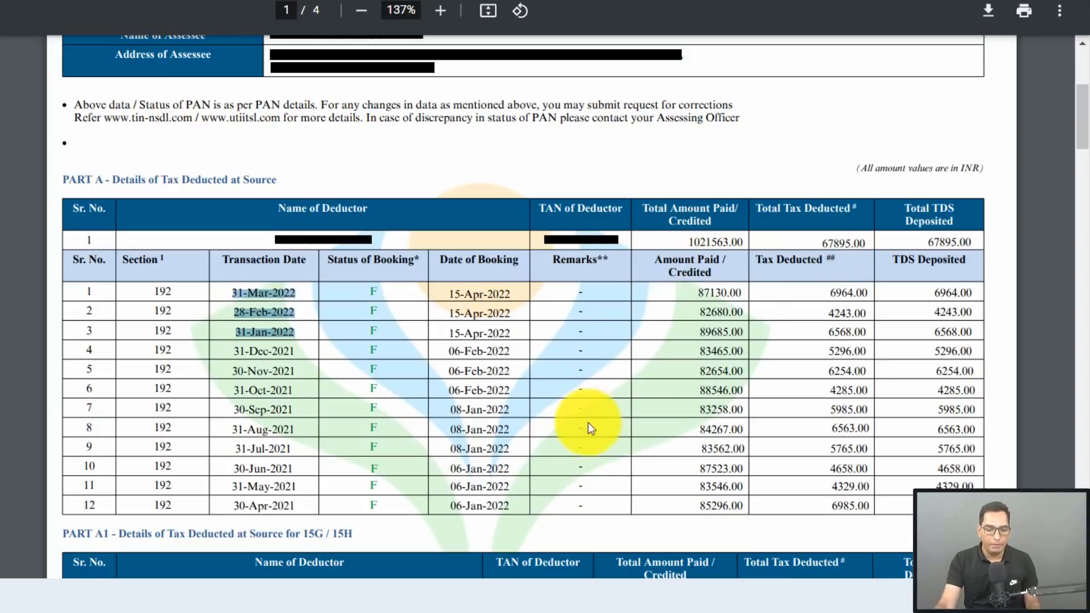
drag(298, 505, 243, 506)
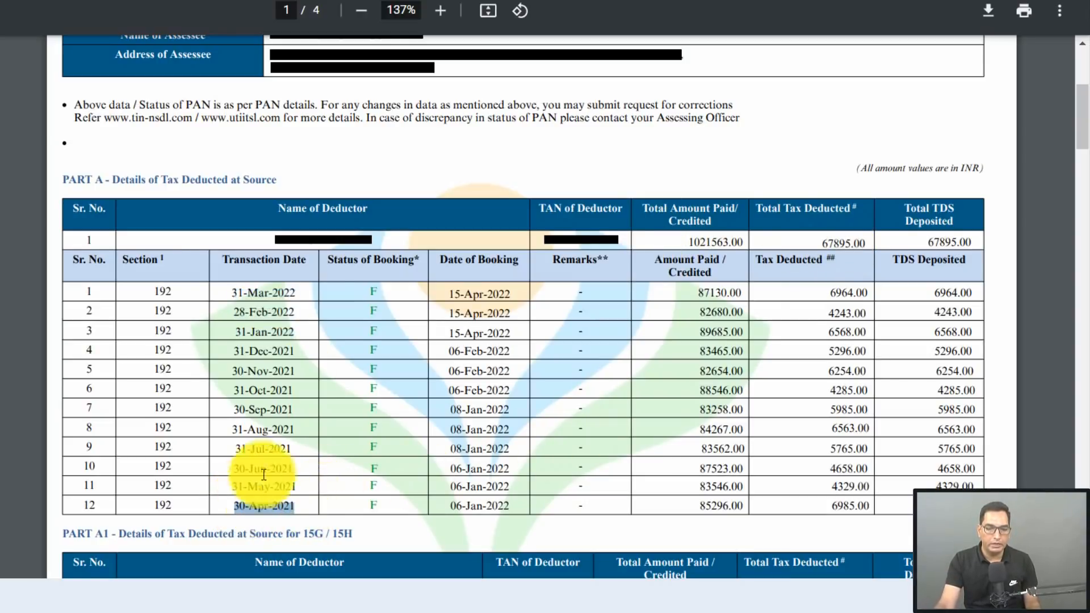
drag(297, 292, 231, 293)
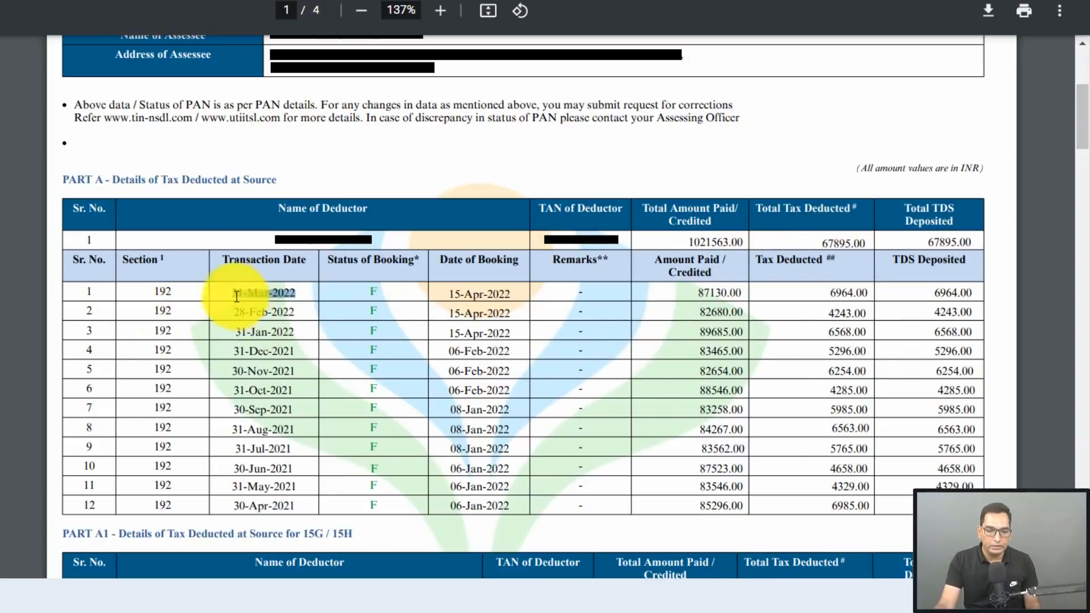
drag(232, 292, 308, 324)
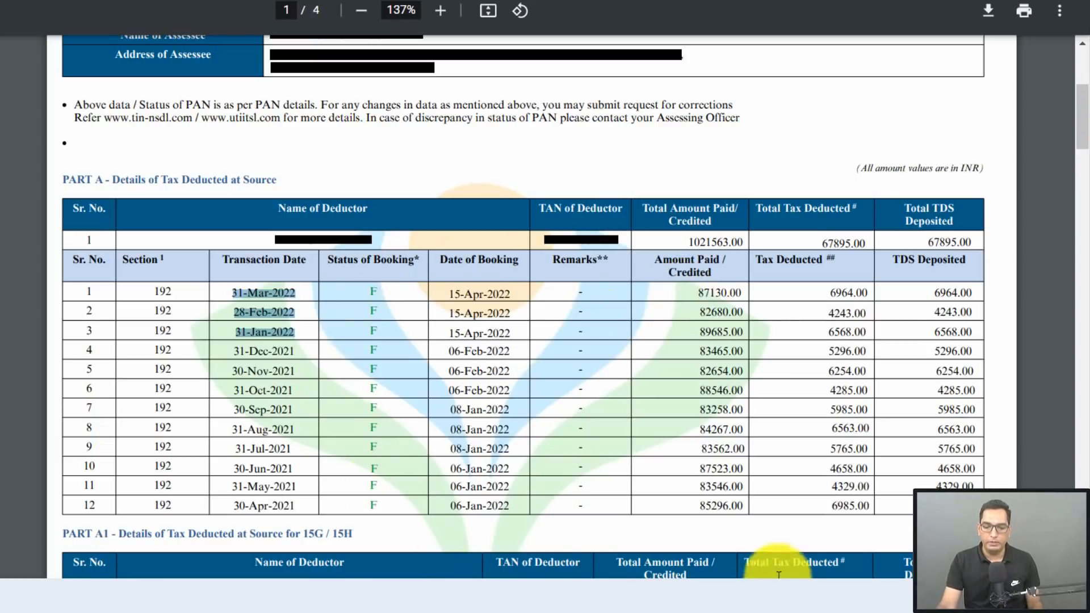
mouse_move(544, 596)
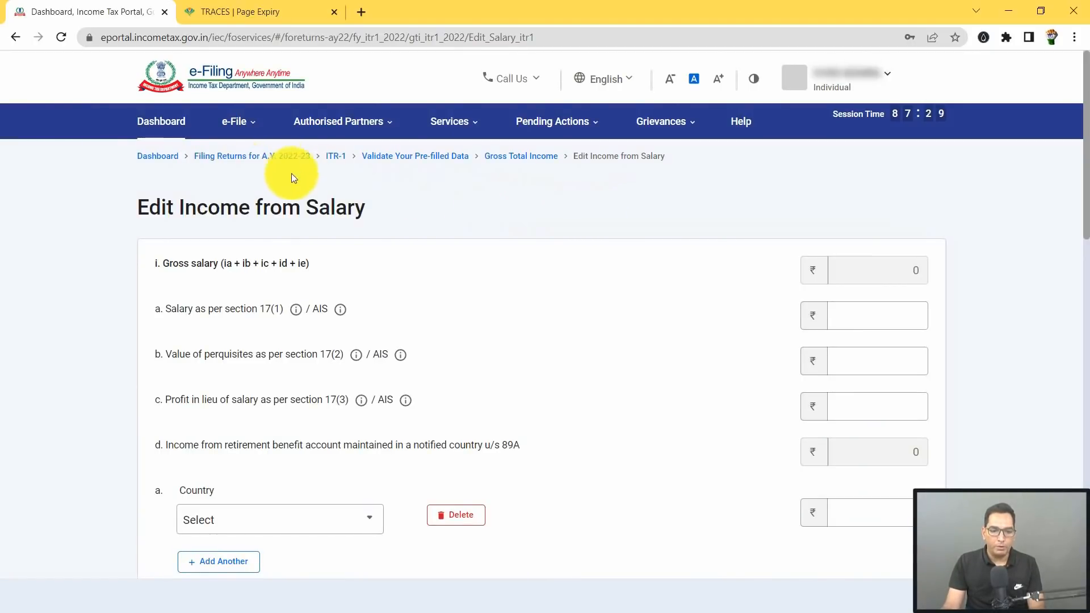
Step: Choose Services > Annual Information Statement (AIS) to get the Compliance Portal redirect notice
click(454, 123)
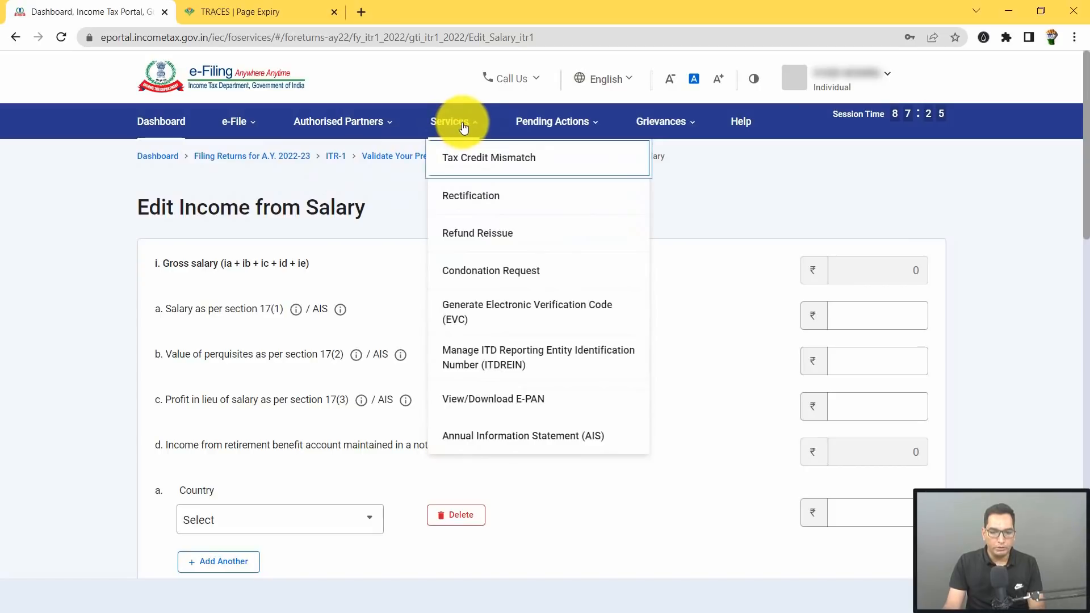
click(537, 445)
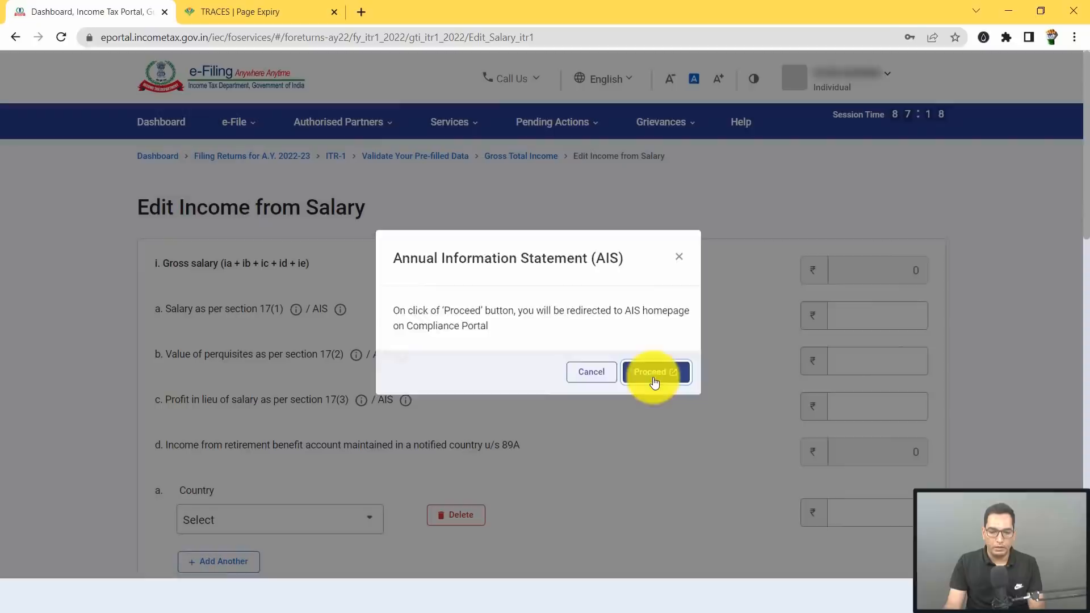
Step: Proceed to AIS and open the F.Y. 2021-22 Taxpayer Information Summary showing salary 10,21,563
click(654, 378)
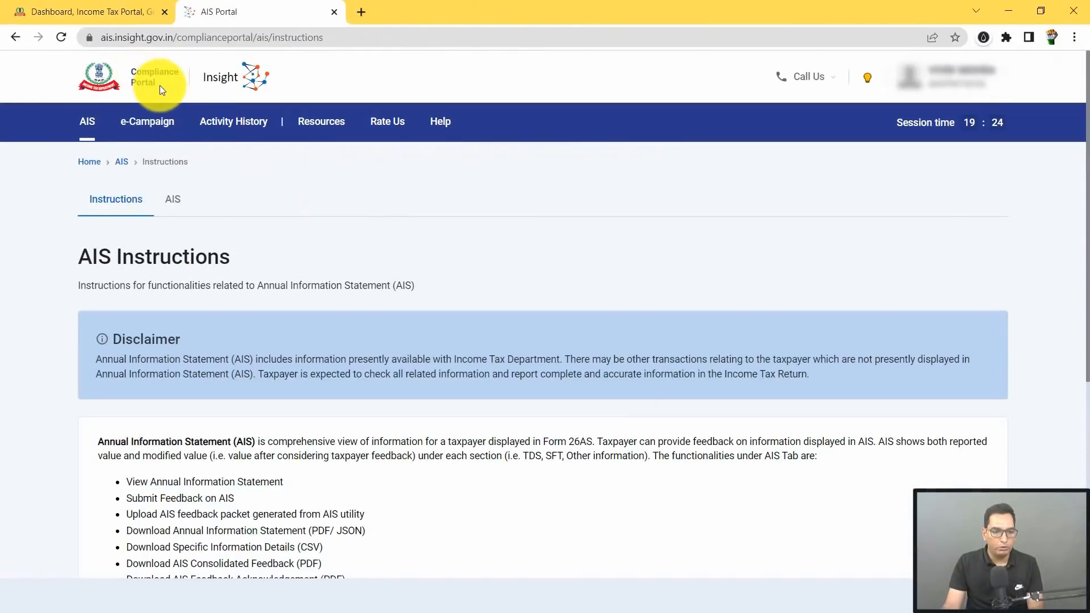
click(173, 210)
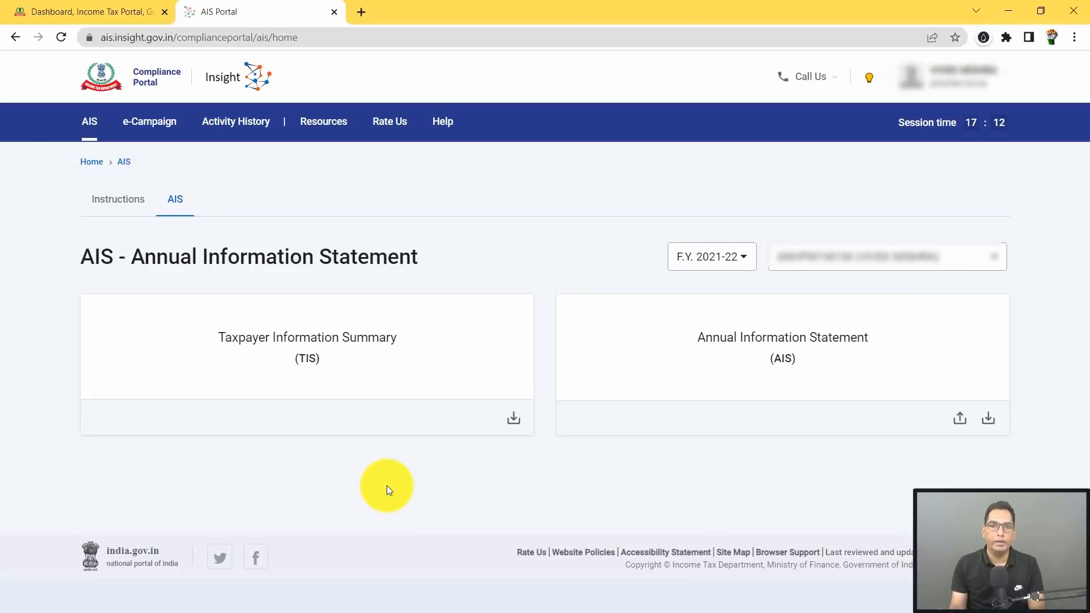
click(279, 348)
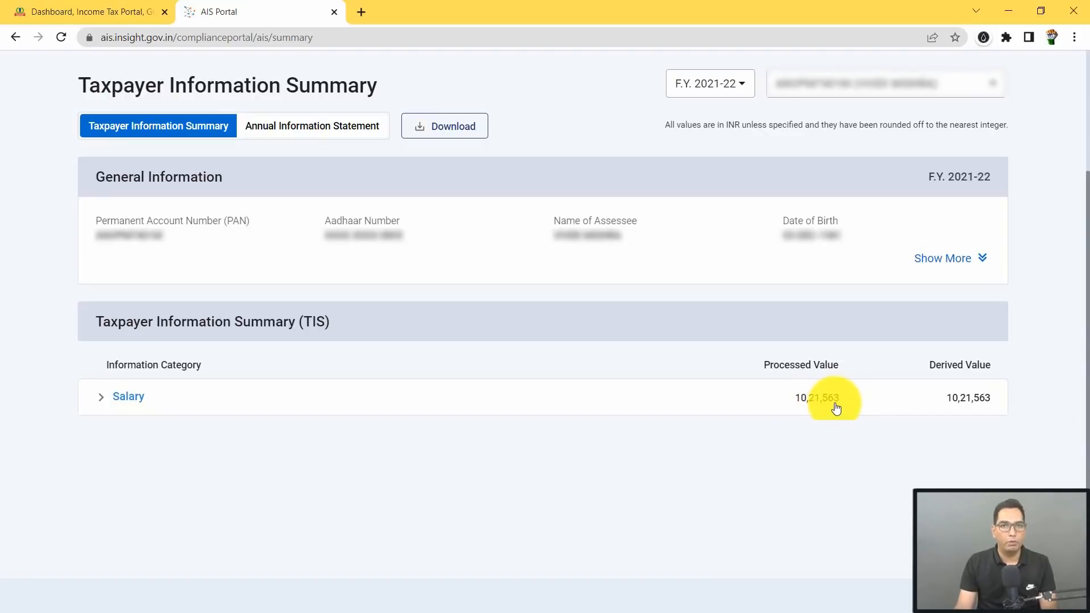
scroll(401, 418, up, 1)
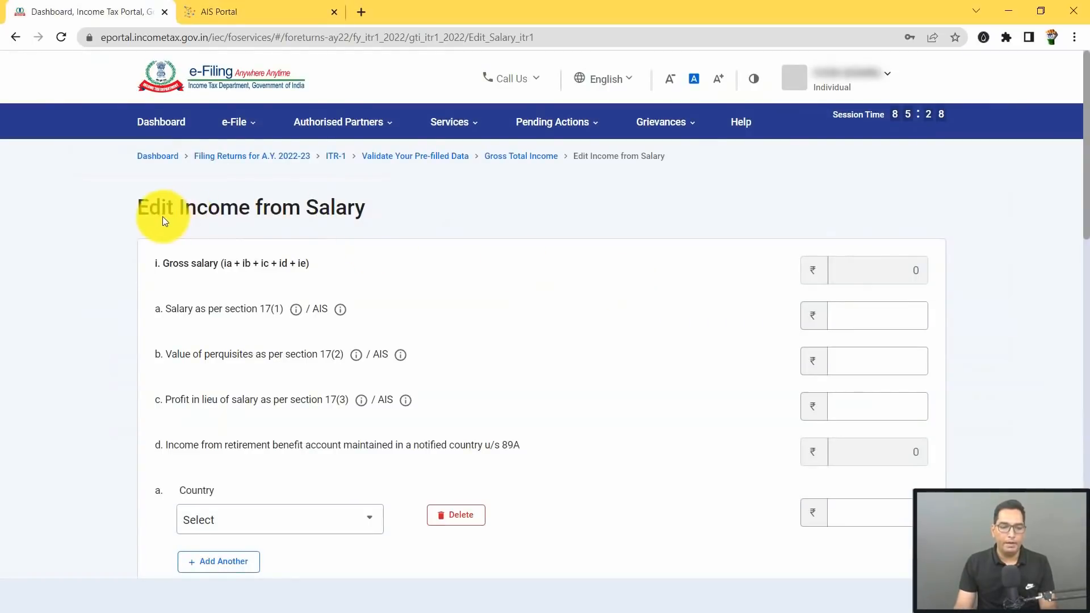
Step: Focus the section 17(1) salary field and check Form 16 for assessment year 2022-23
click(872, 316)
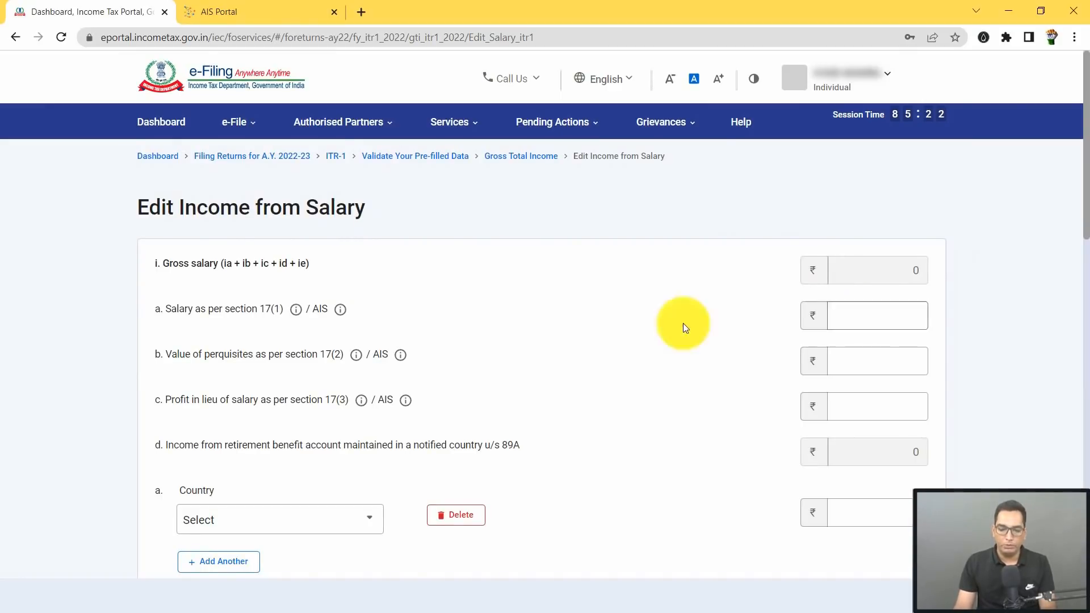
click(582, 593)
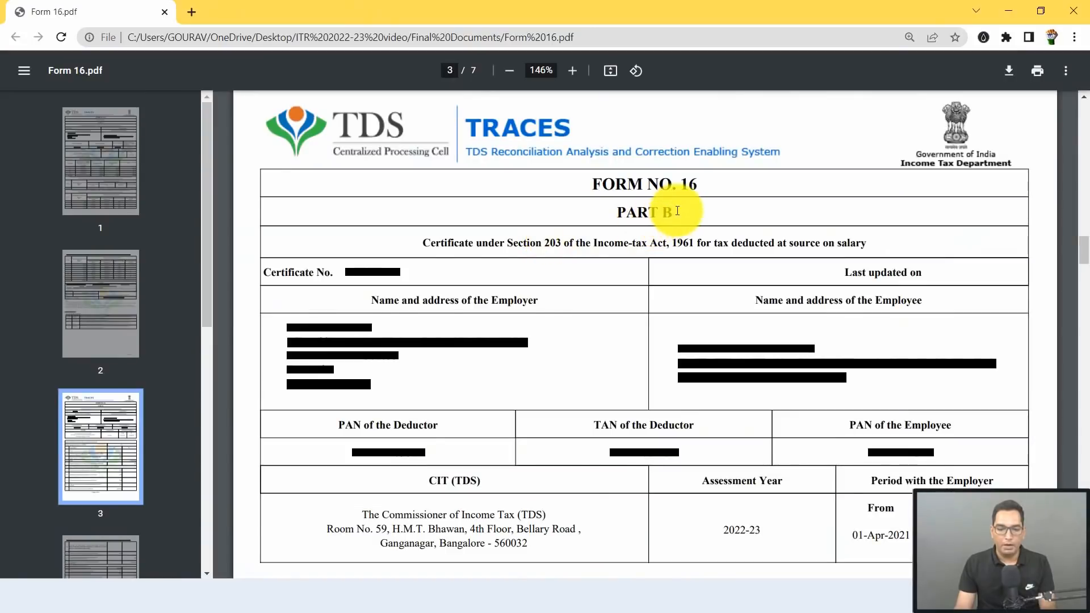
scroll(670, 216, down, 1)
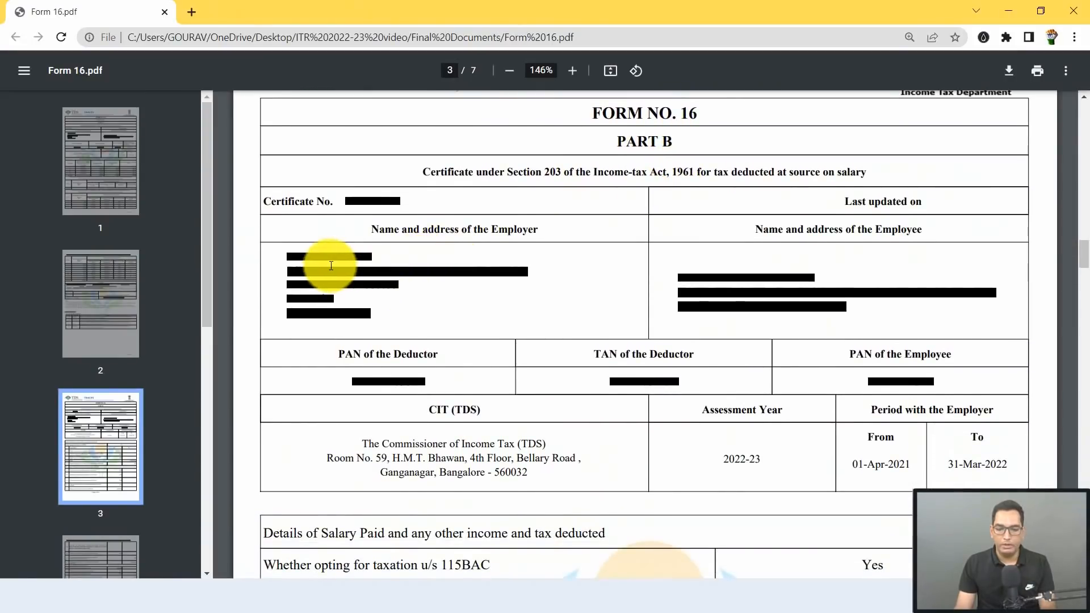
scroll(721, 292, down, 3)
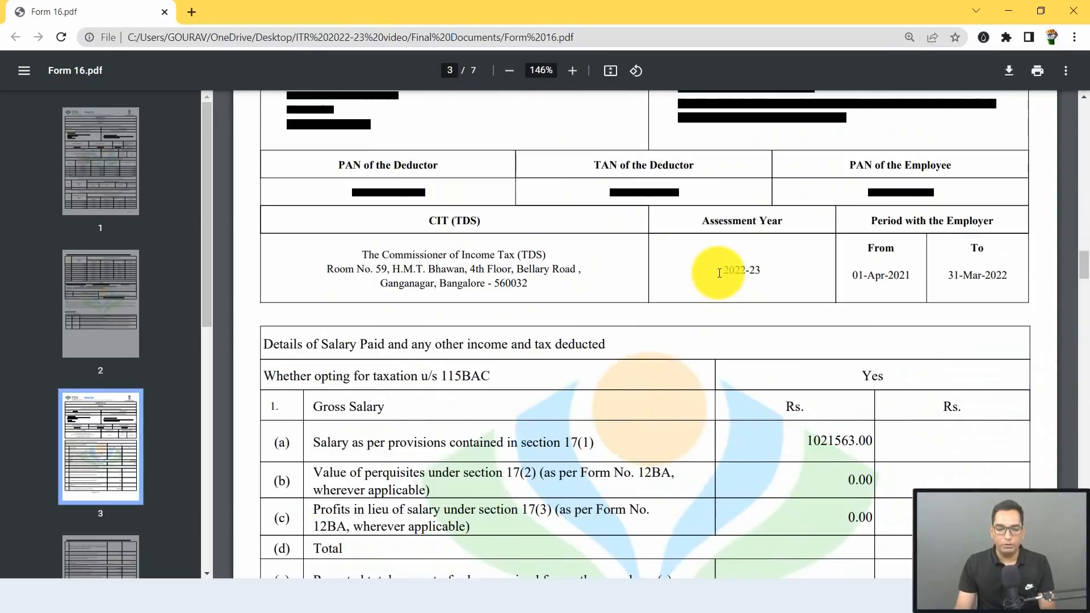
drag(722, 271, 779, 272)
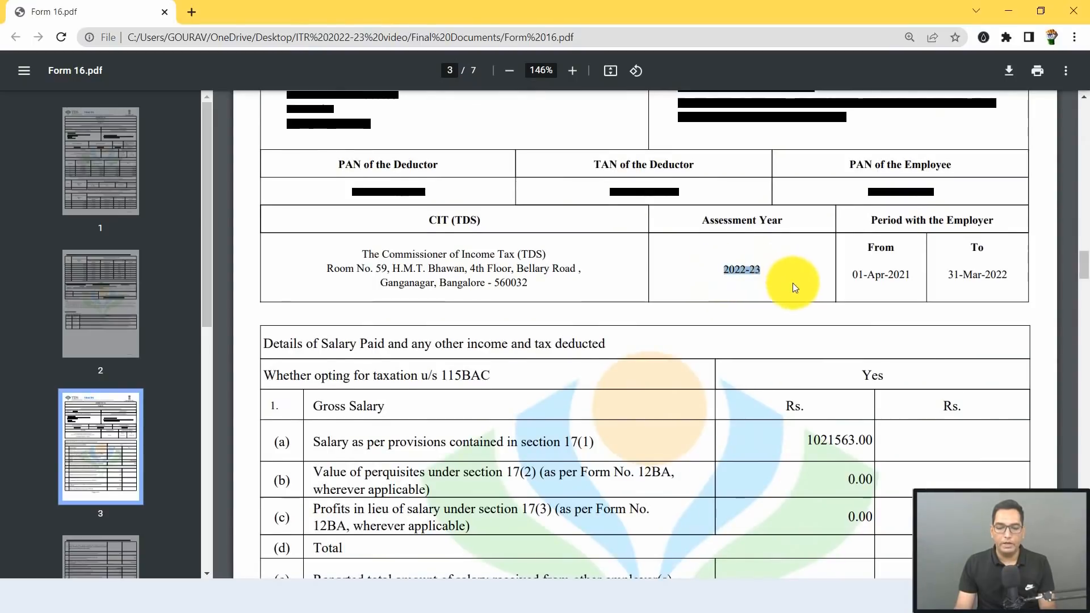
scroll(792, 282, down, 3)
click(803, 277)
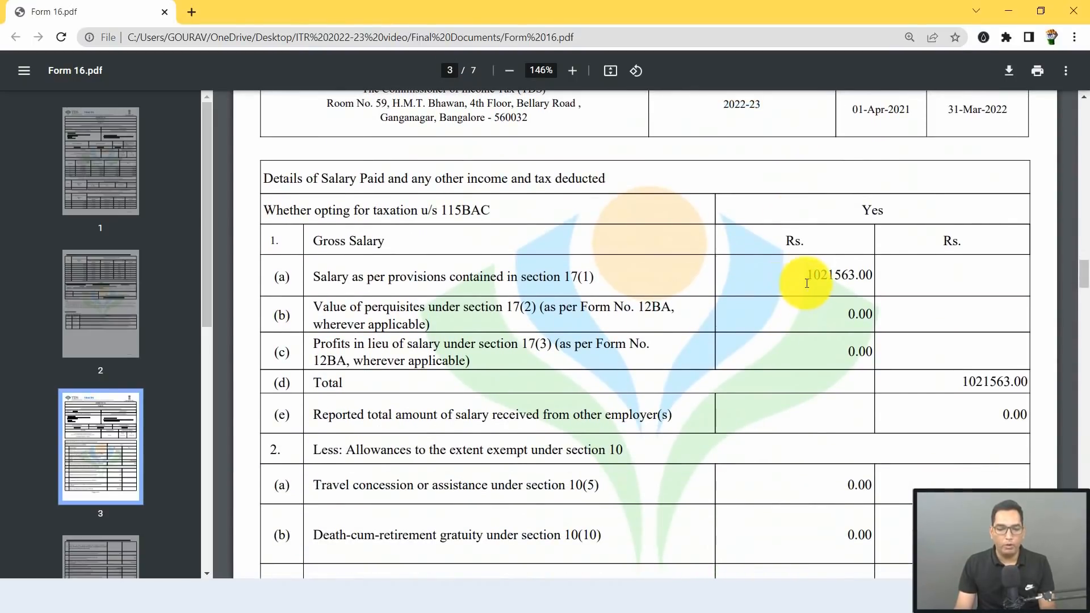
Step: Enter 10,21,563 as salary under section 17(1), matching Form 16
key(alt+Tab)
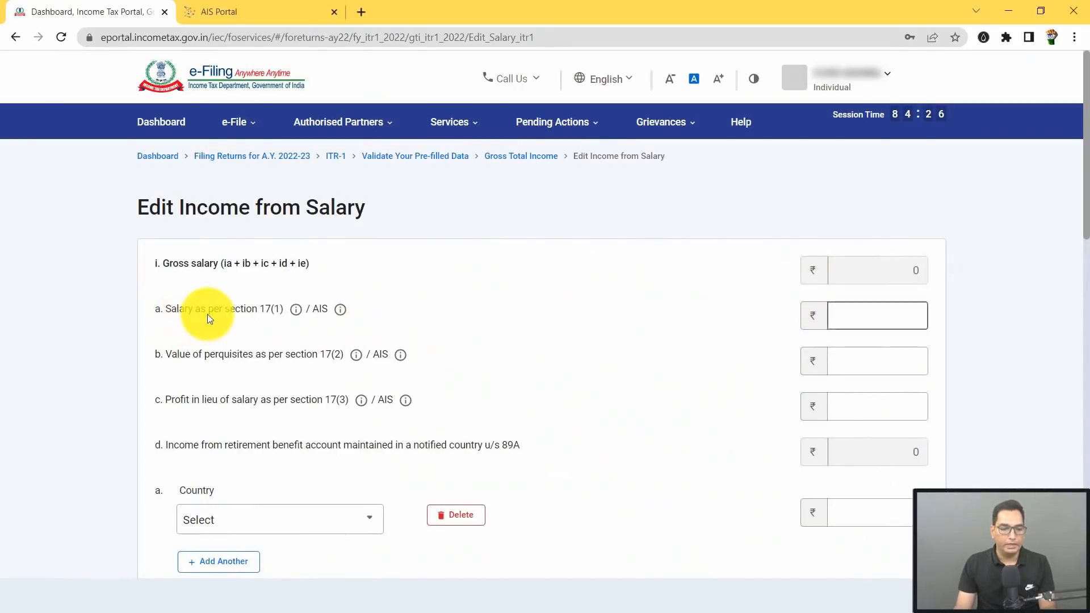
key(alt+Tab)
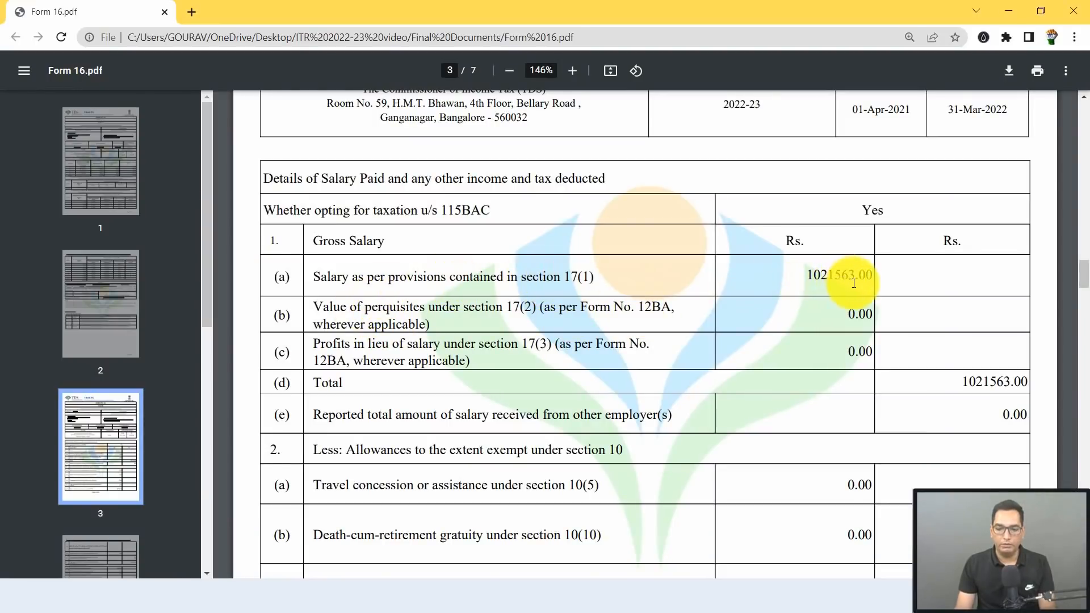
key(alt+Tab)
text(1)
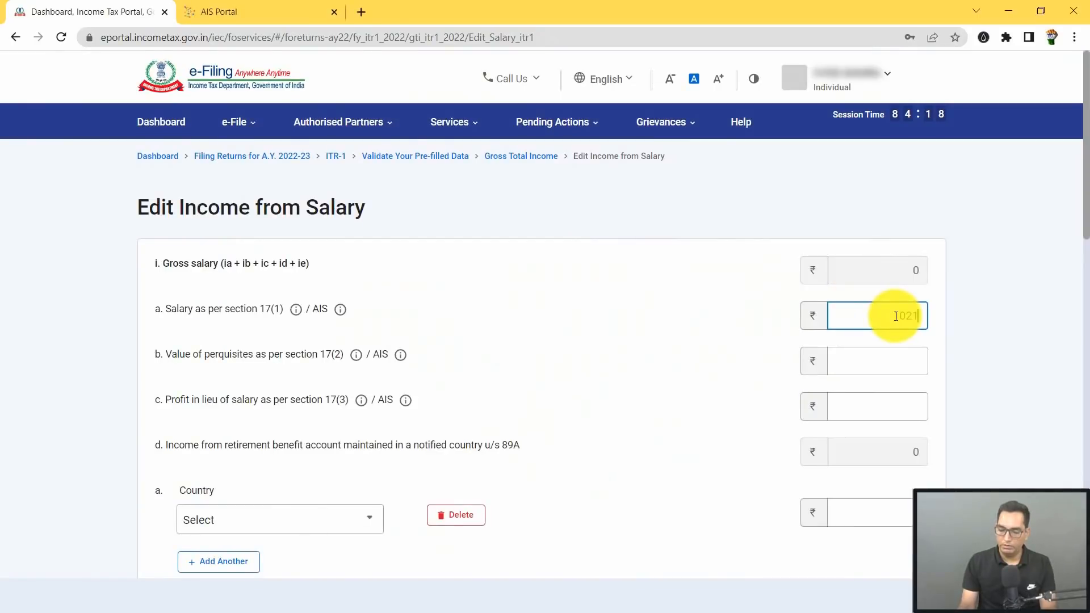
text(0,21,563)
key(Tab)
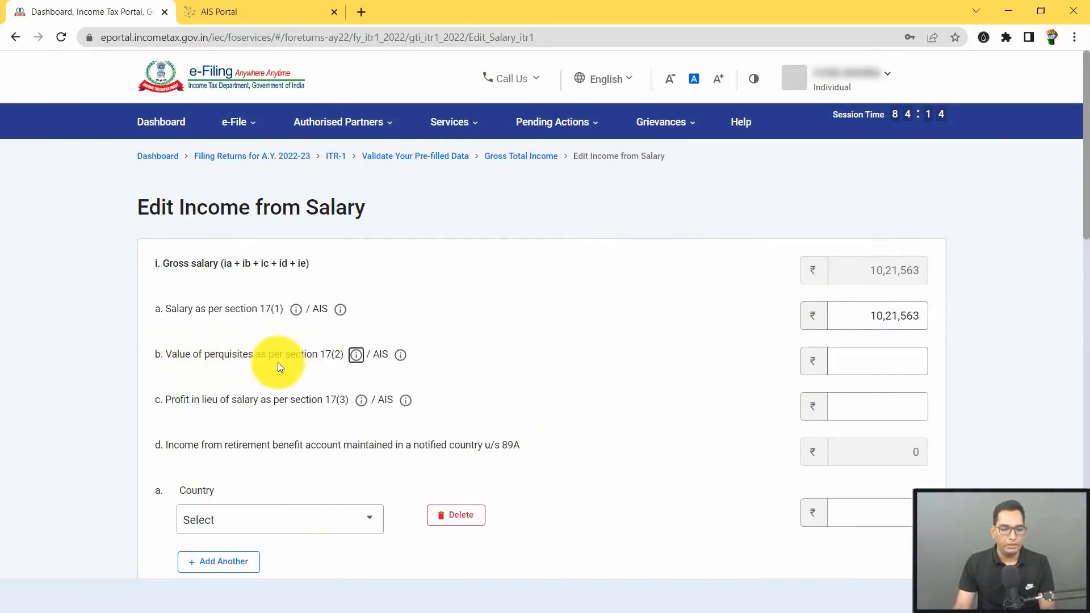
Step: Enter 0 as section 17(2) perquisites, then check Form 16 for profits in lieu of salary
key(alt+Tab)
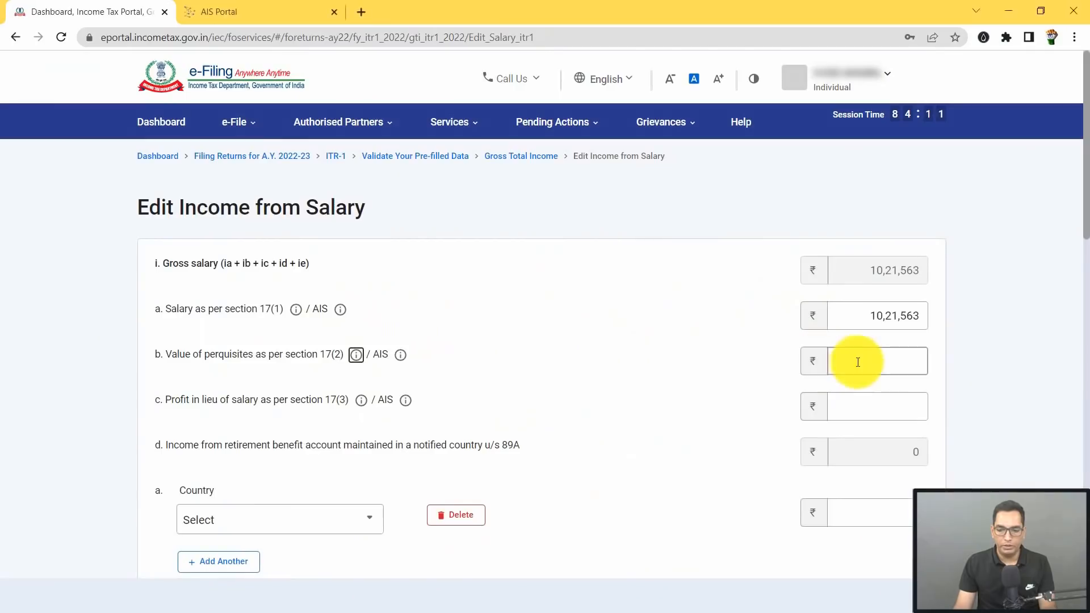
key(alt+Tab)
click(874, 360)
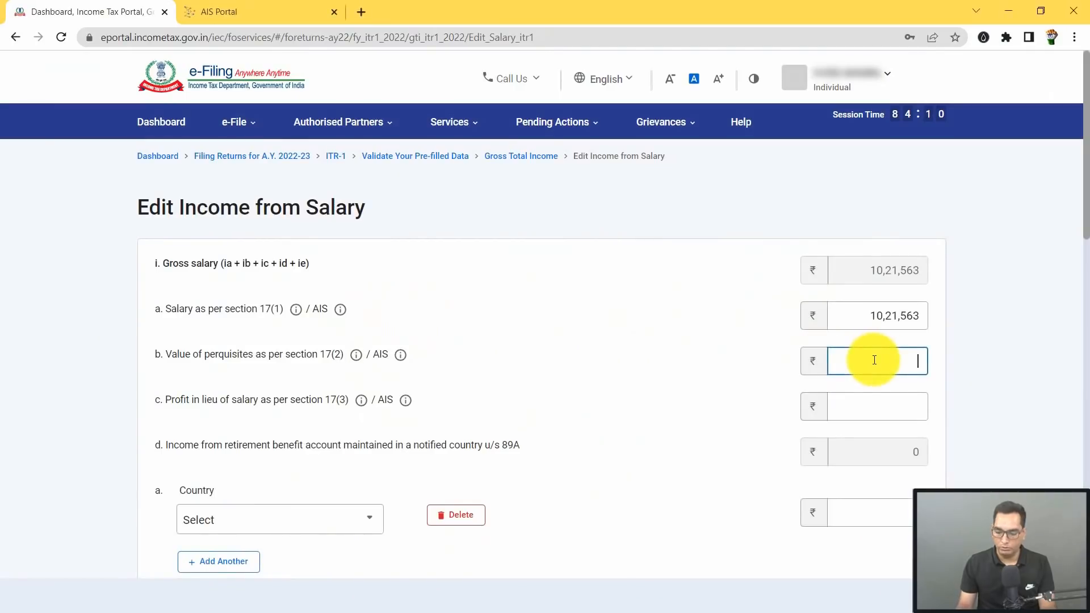
text(0)
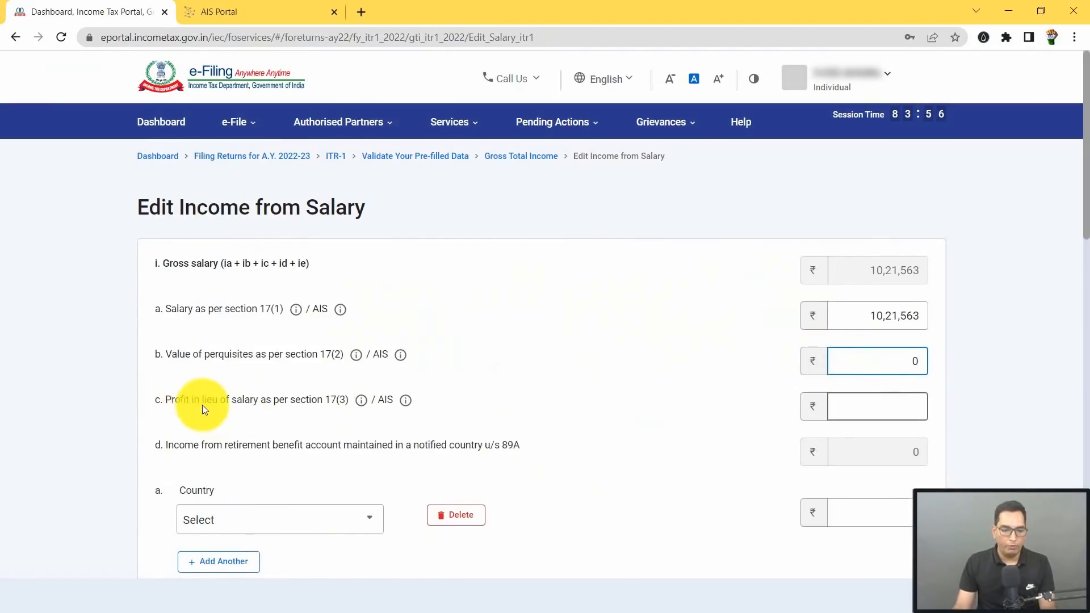
key(alt+Tab)
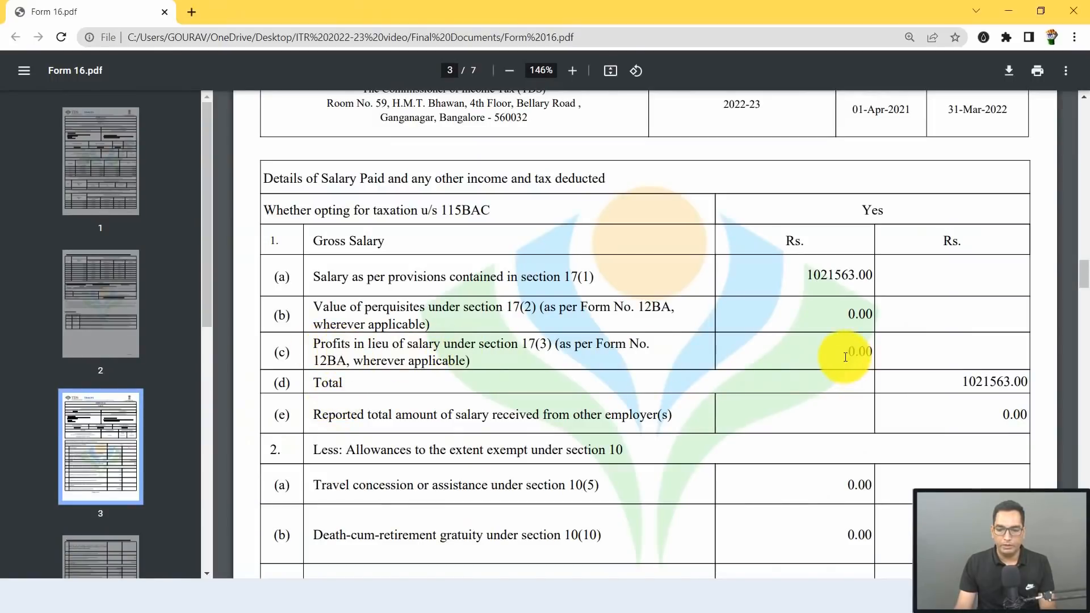
key(alt+Tab)
click(892, 410)
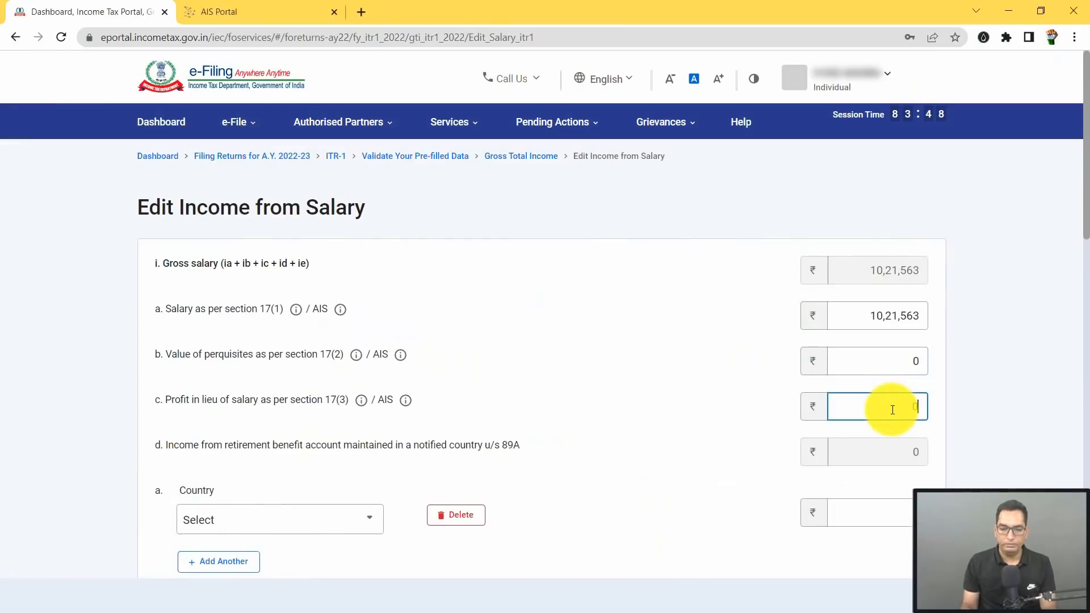
scroll(240, 338, down, 2)
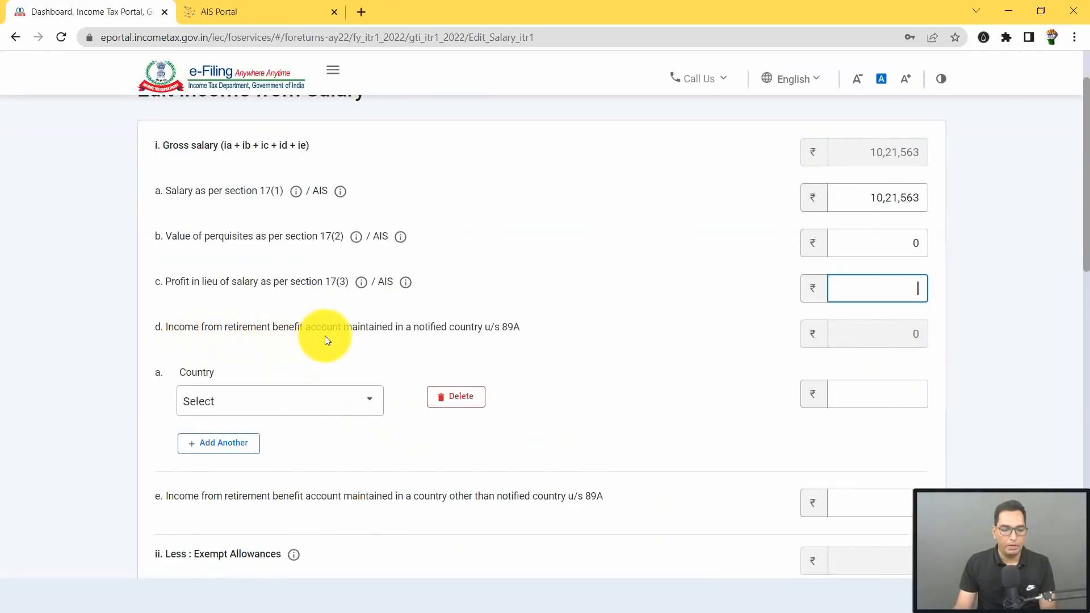
Step: Remove the empty 89A row and claim a Sec 10(13A) house rent exemption of 48,760
click(462, 398)
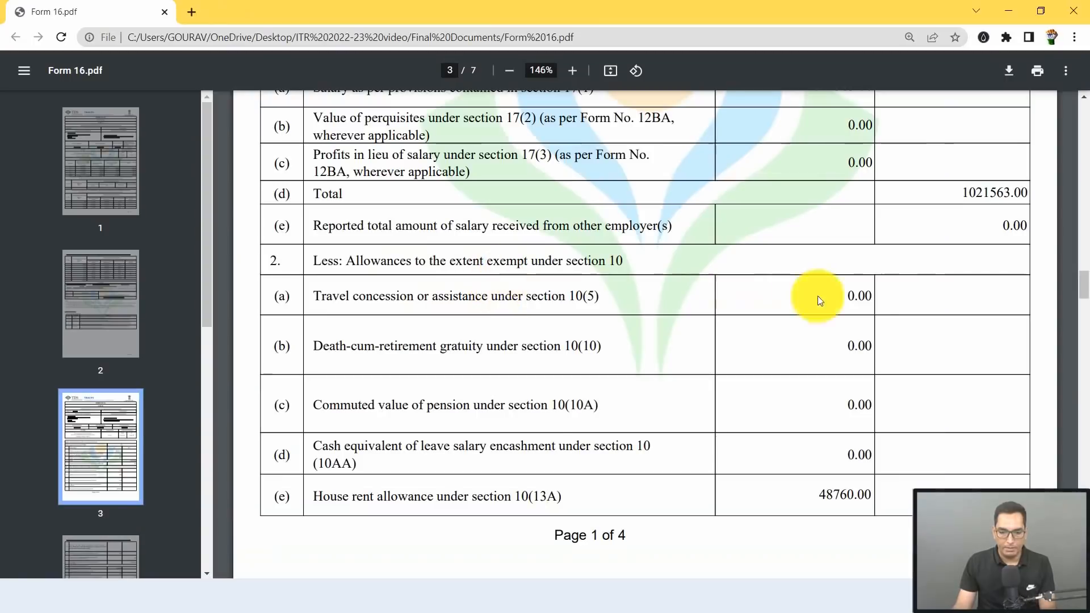
scroll(776, 439, down, 1)
scroll(776, 439, down, 1)
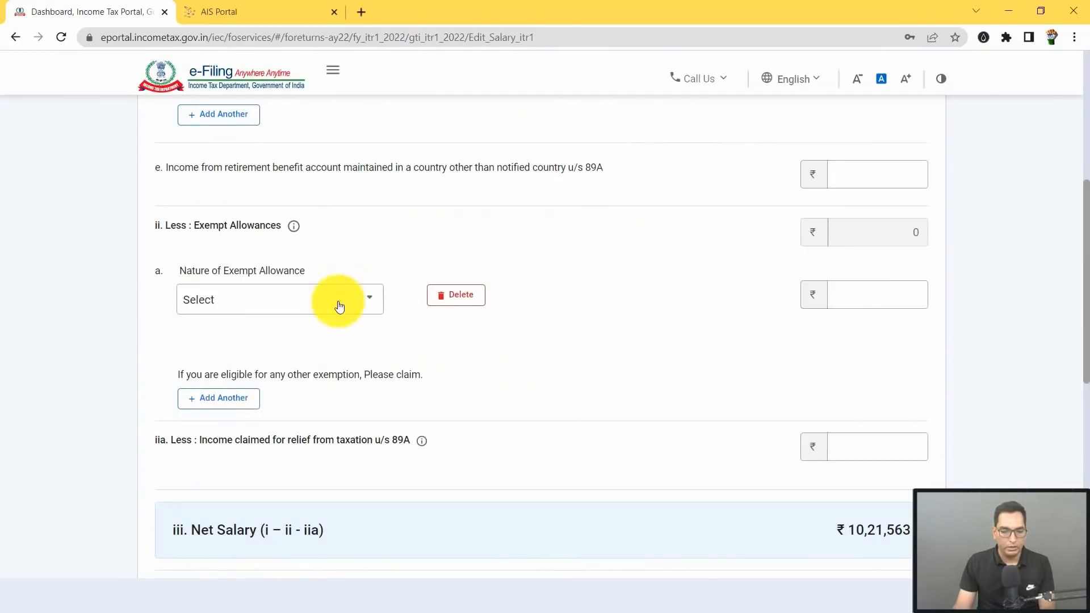
click(338, 305)
scroll(242, 368, down, 4)
scroll(245, 379, down, 5)
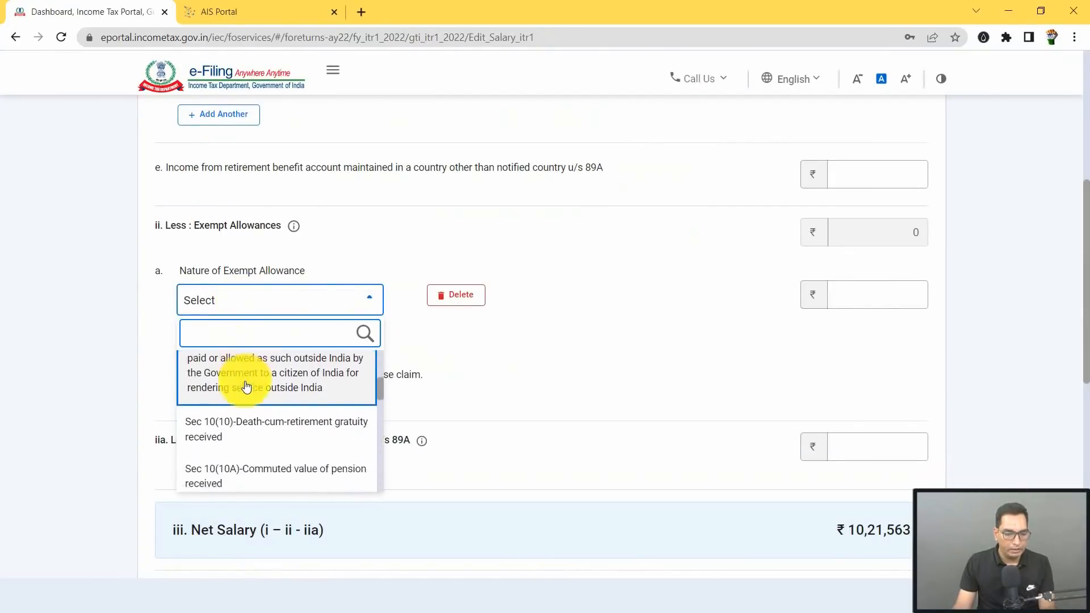
scroll(244, 384, down, 3)
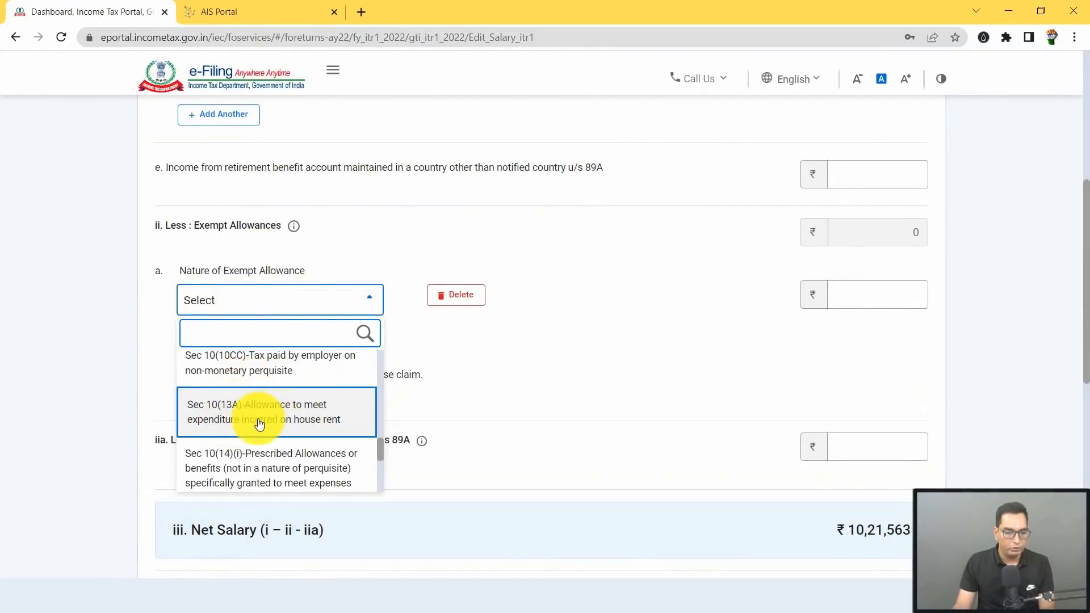
click(264, 422)
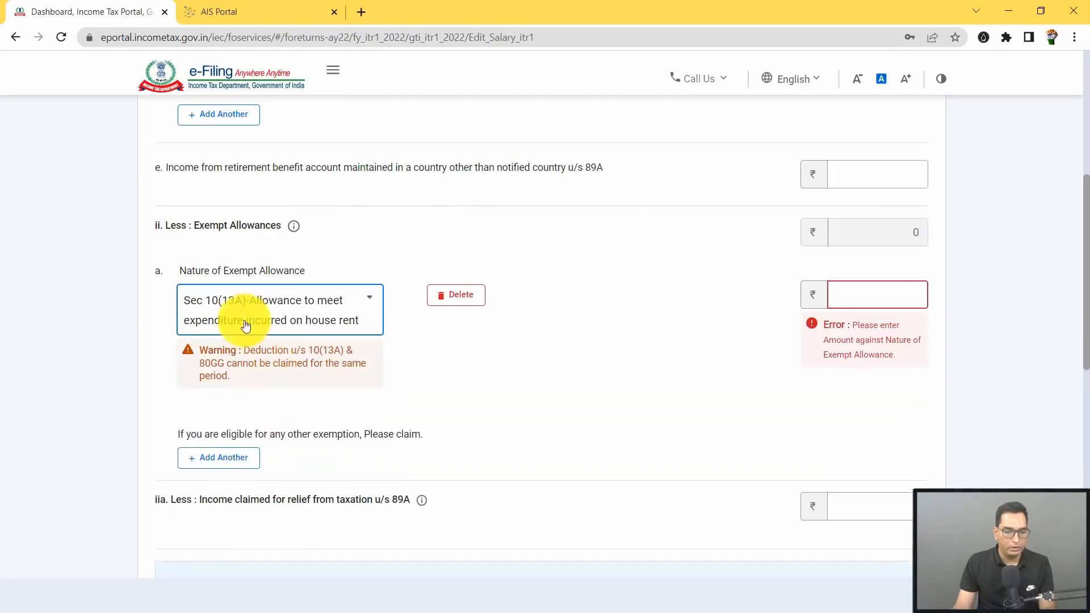
key(alt+Tab)
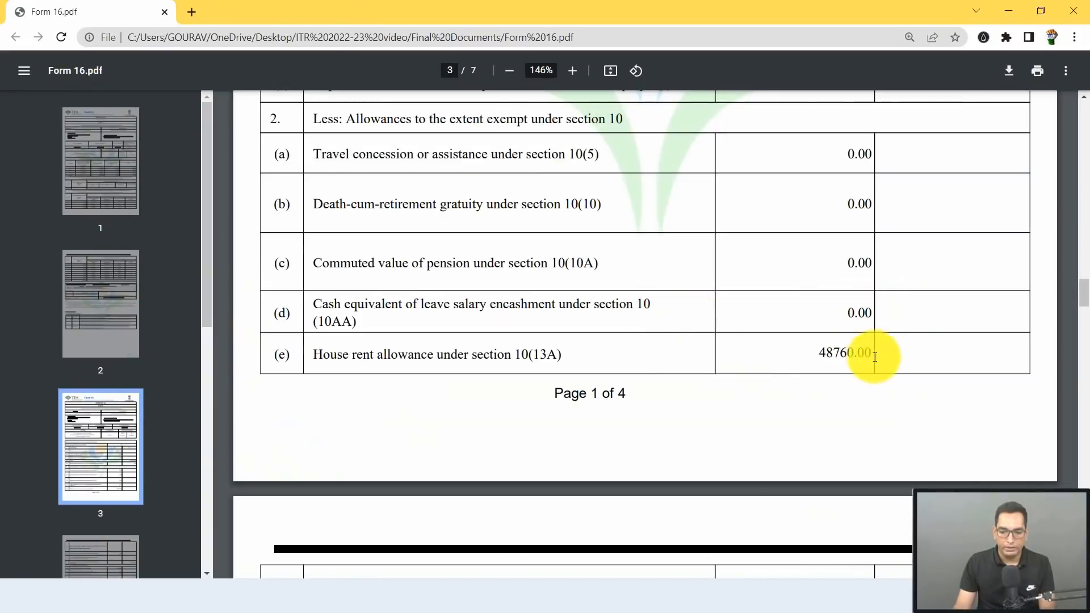
key(alt+Tab)
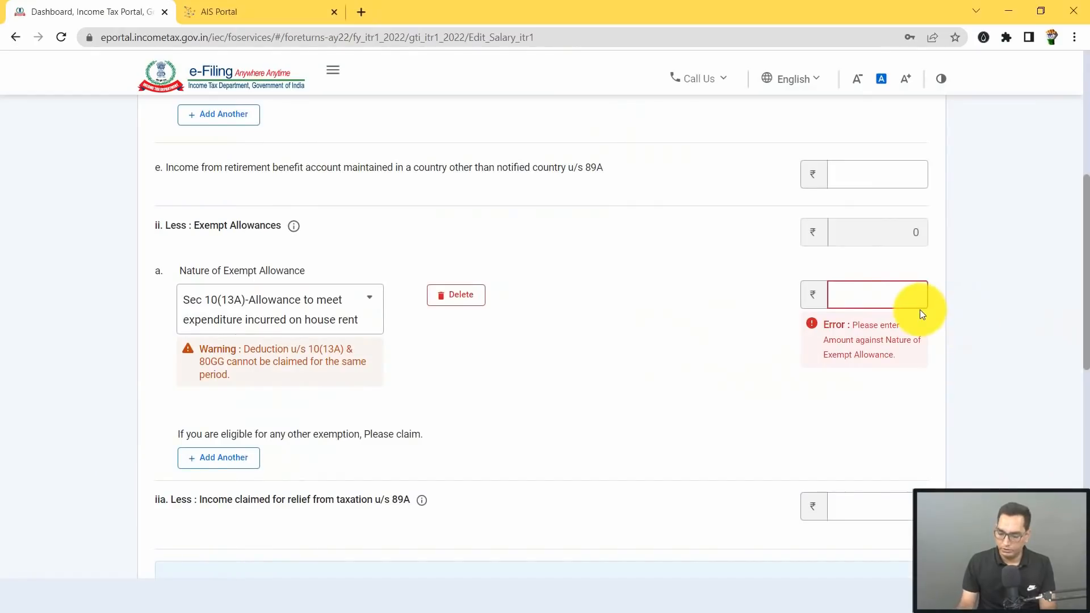
text(48,760)
click(850, 326)
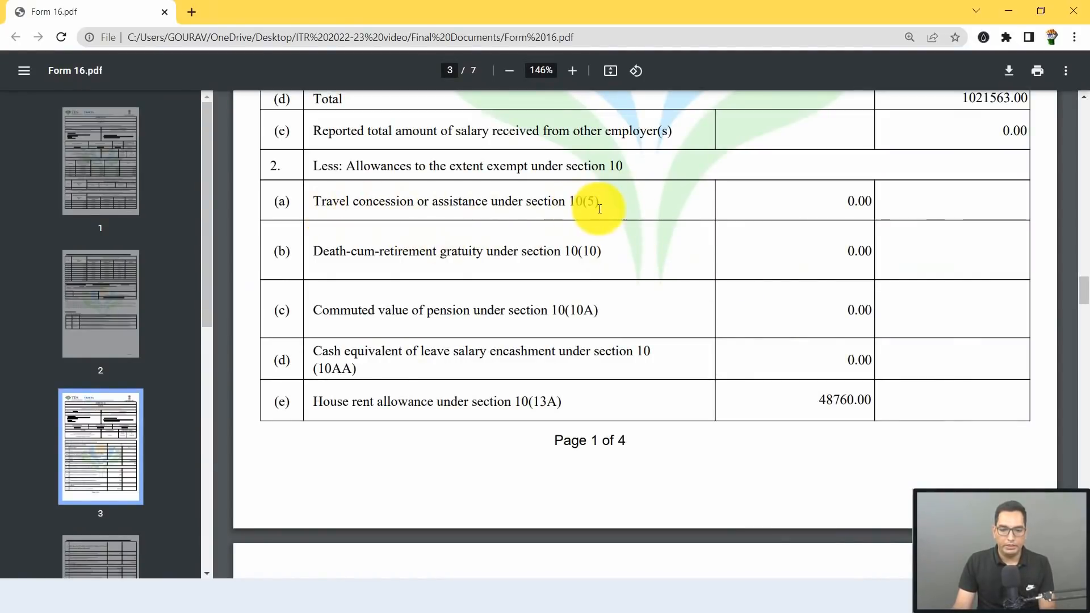
Step: Add a Sec 10(5) leave travel concession row, then delete it as unneeded
key(alt+Tab)
click(237, 441)
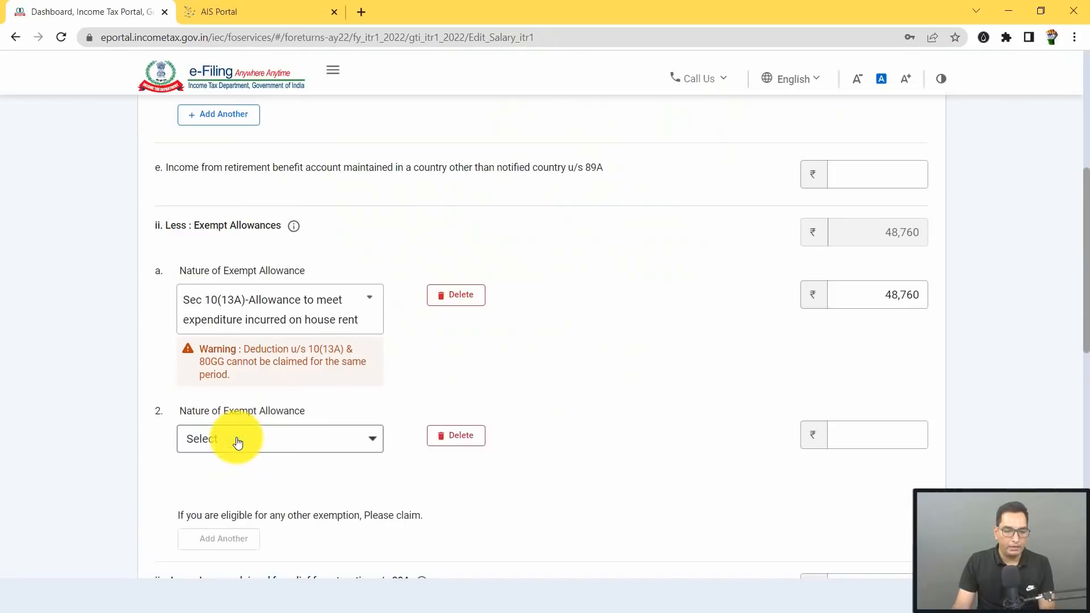
click(329, 445)
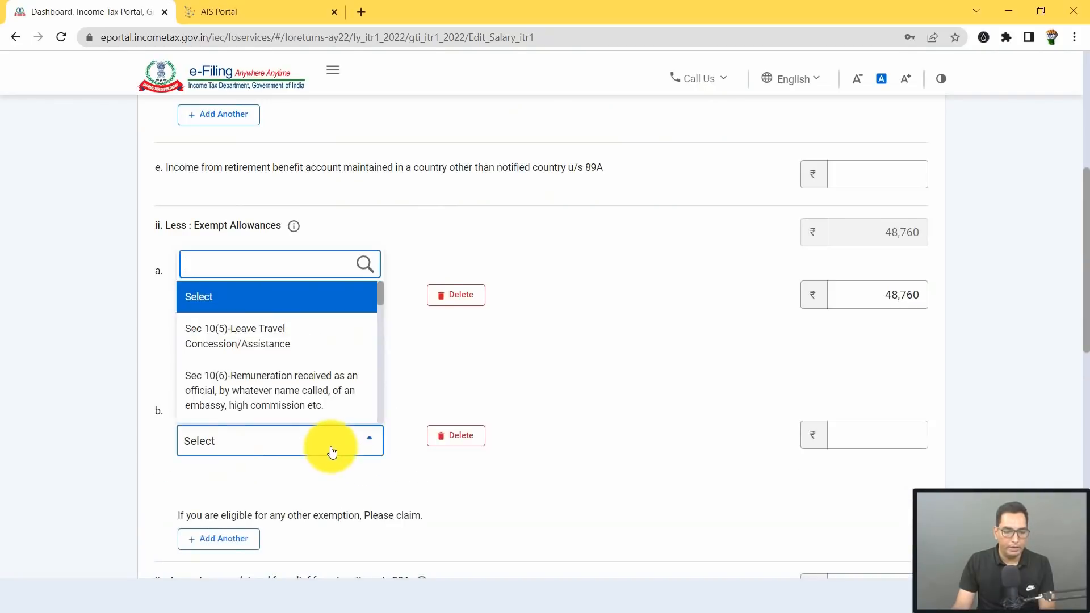
click(230, 350)
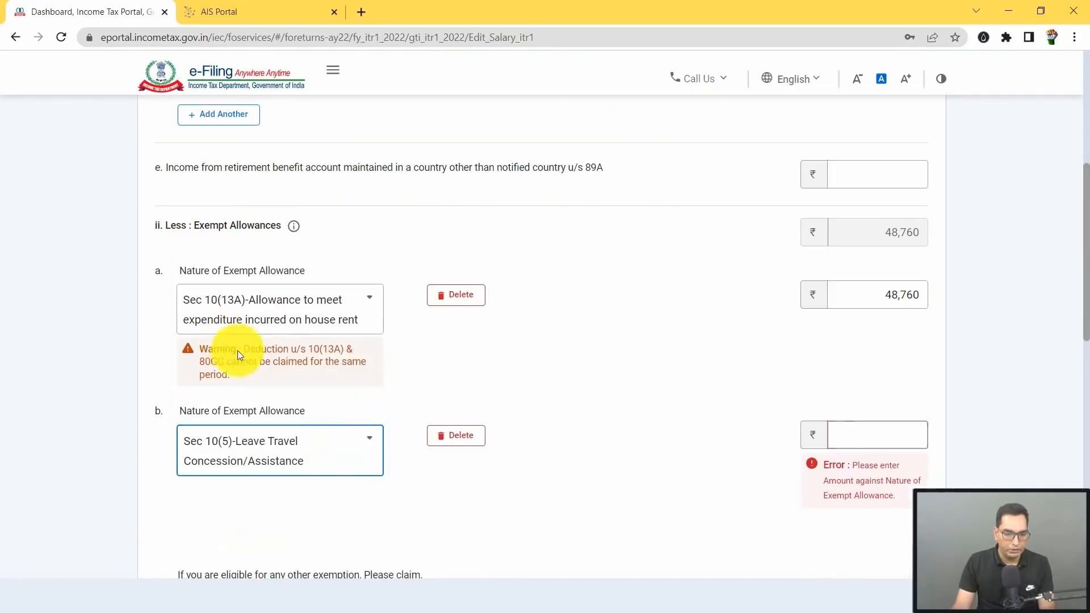
click(868, 435)
key(alt+Tab)
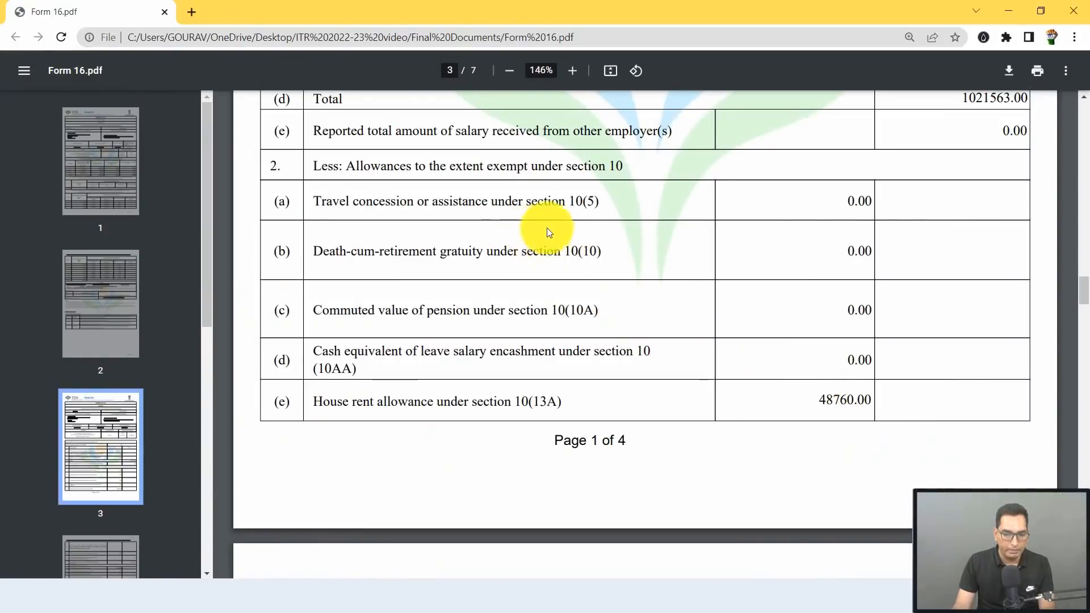
key(alt+Tab)
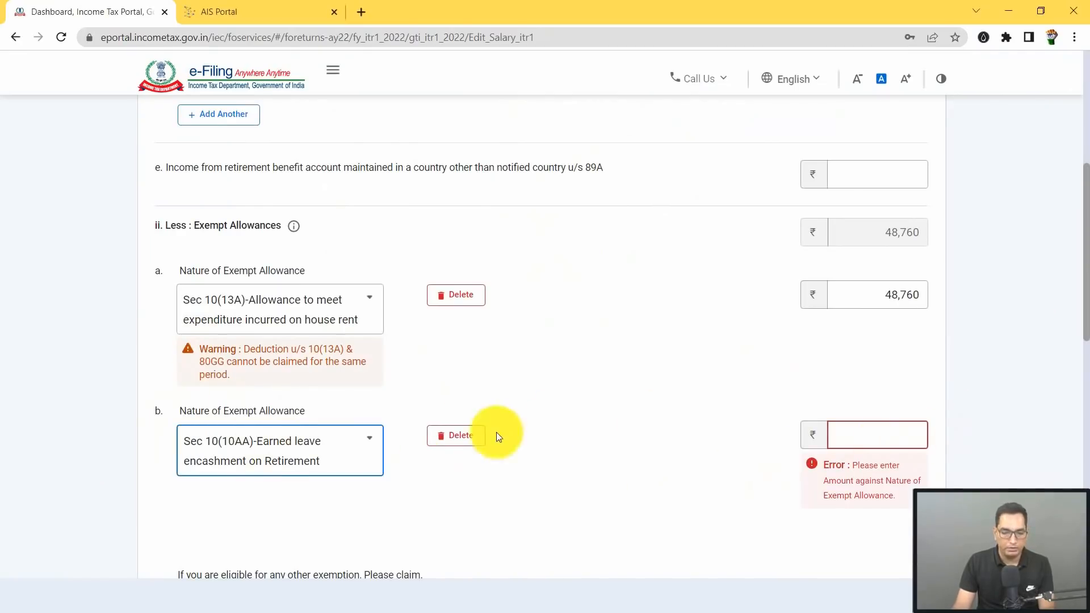
click(456, 435)
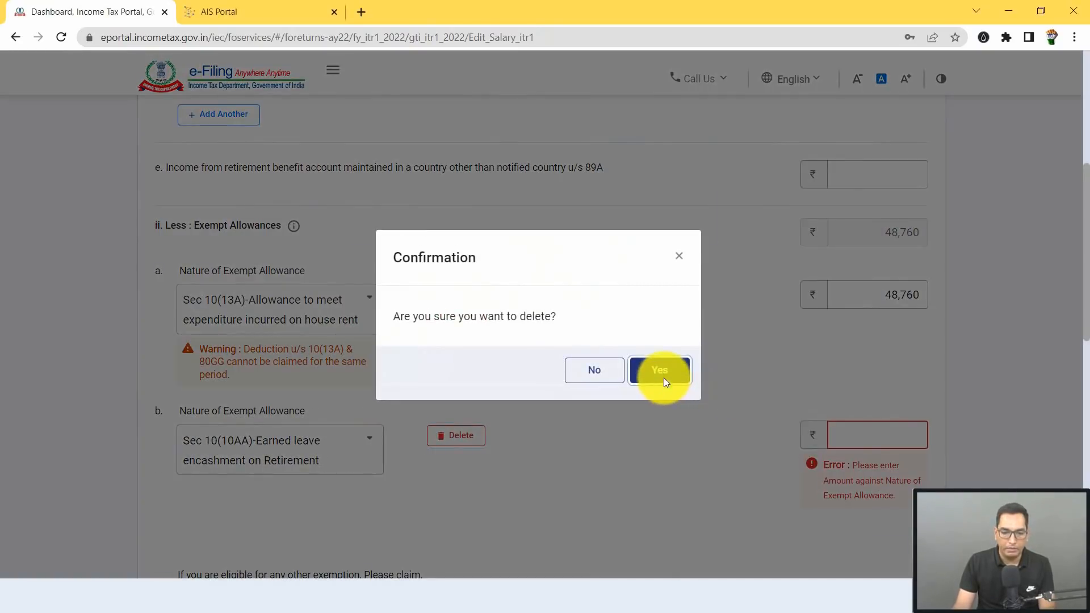
click(664, 379)
Step: Review Form 16's section 16 deductions, marking the 50000.00 standard deduction
click(855, 296)
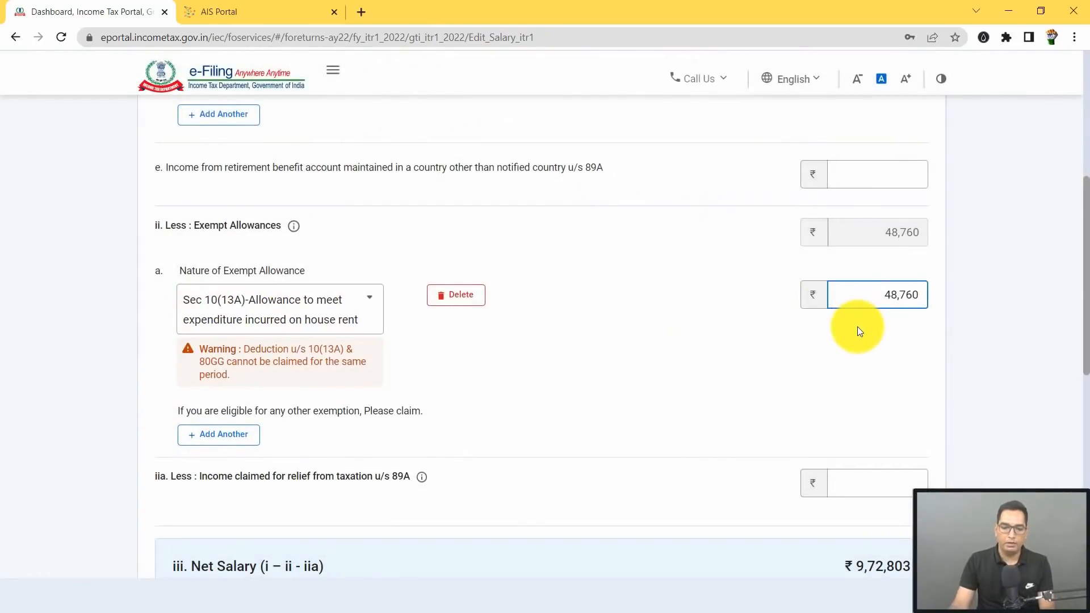
scroll(709, 327, down, 3)
scroll(710, 327, down, 2)
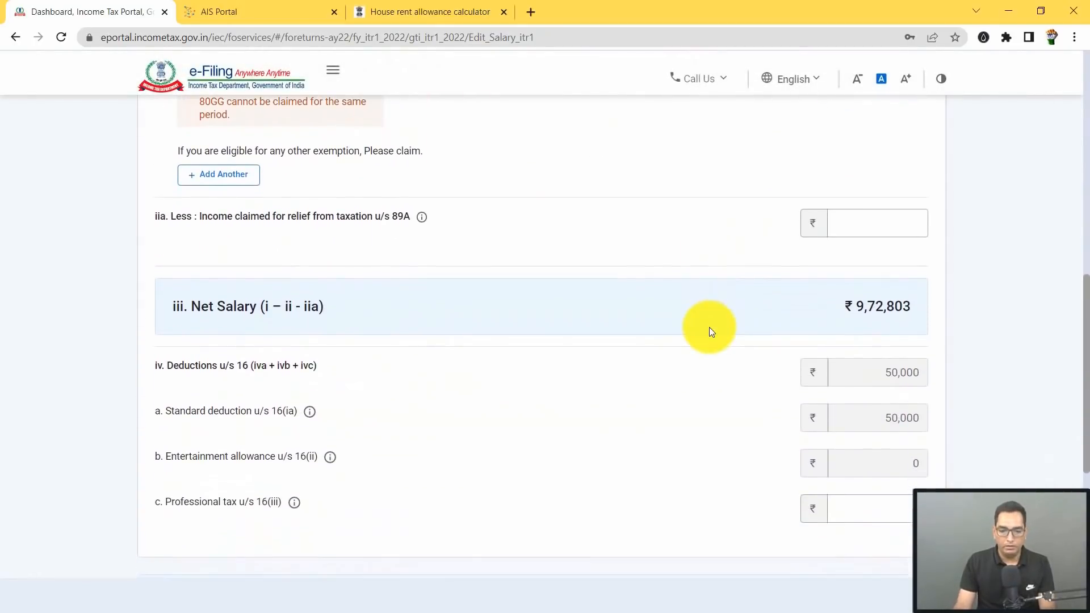
key(alt+Tab)
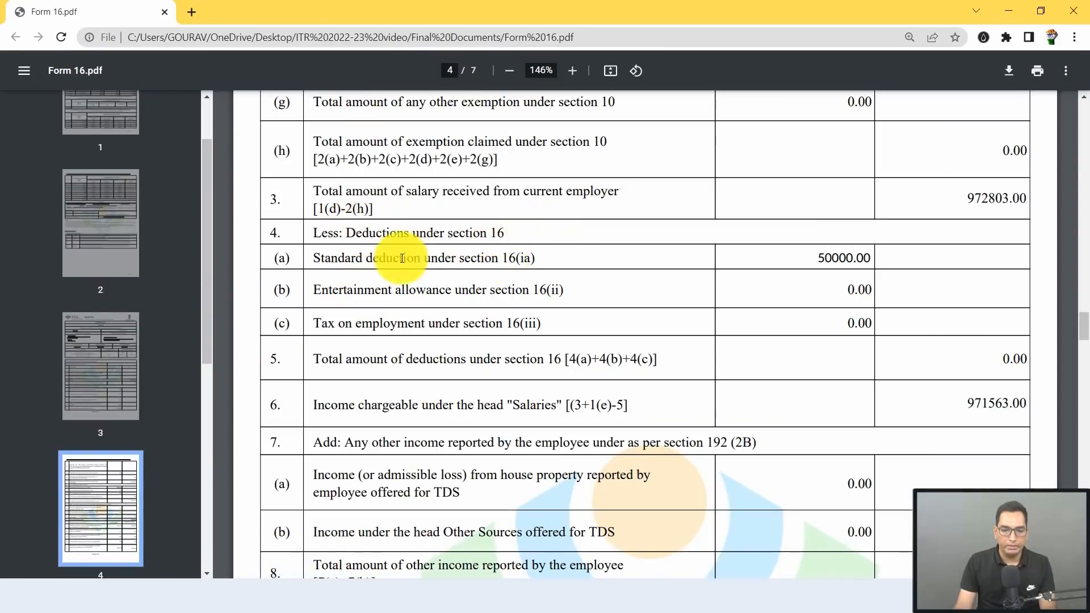
drag(338, 259, 886, 251)
click(907, 258)
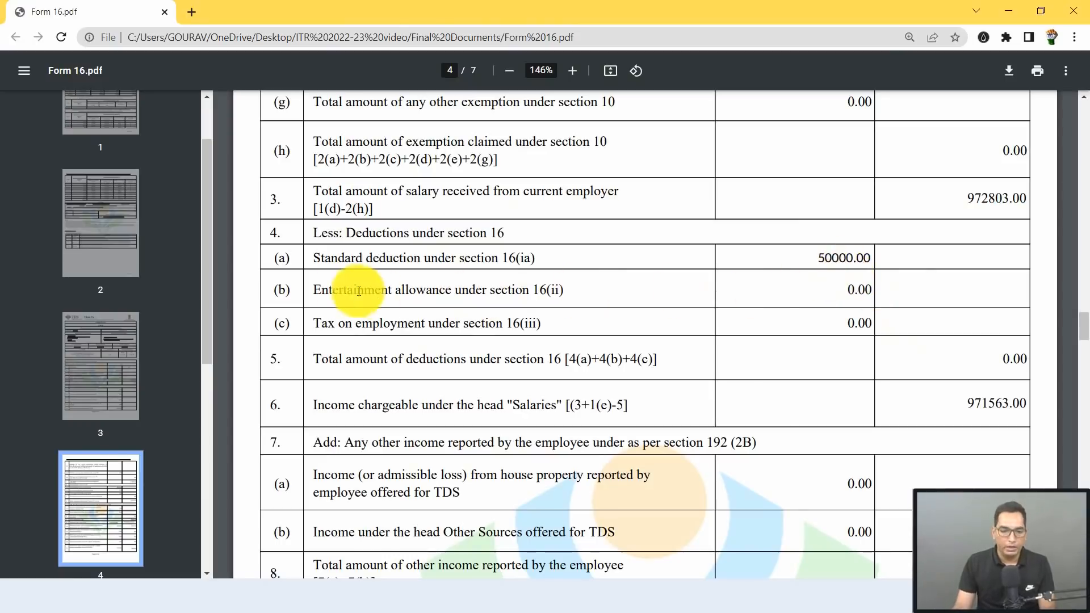
Step: Check Form 16 page 4 shows 0.00 for entertainment allowance and tax on employment, then return to the salary form
drag(533, 290, 562, 290)
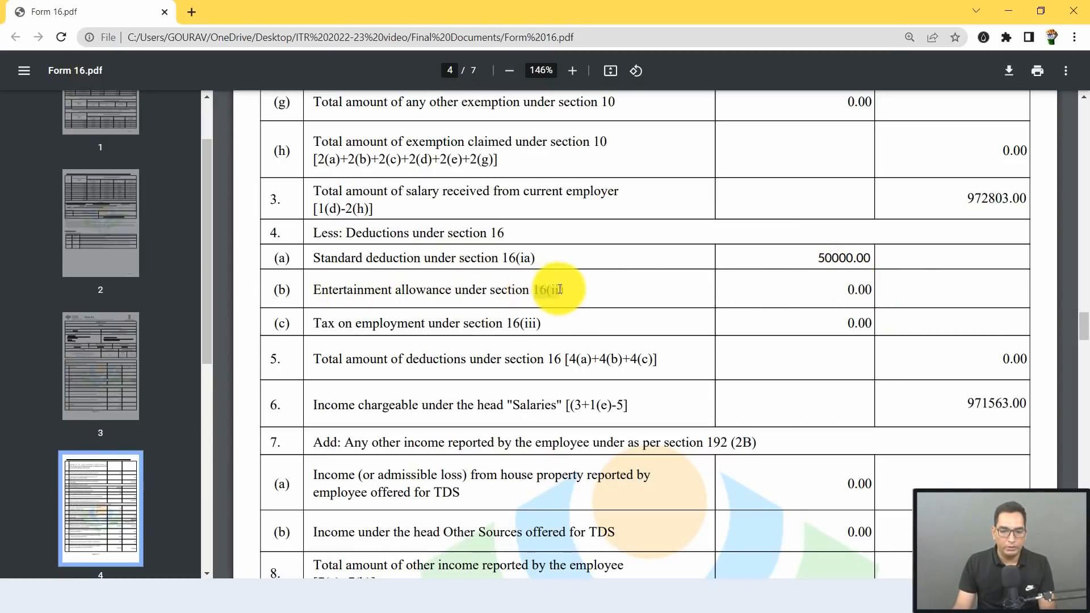
drag(841, 288, 877, 288)
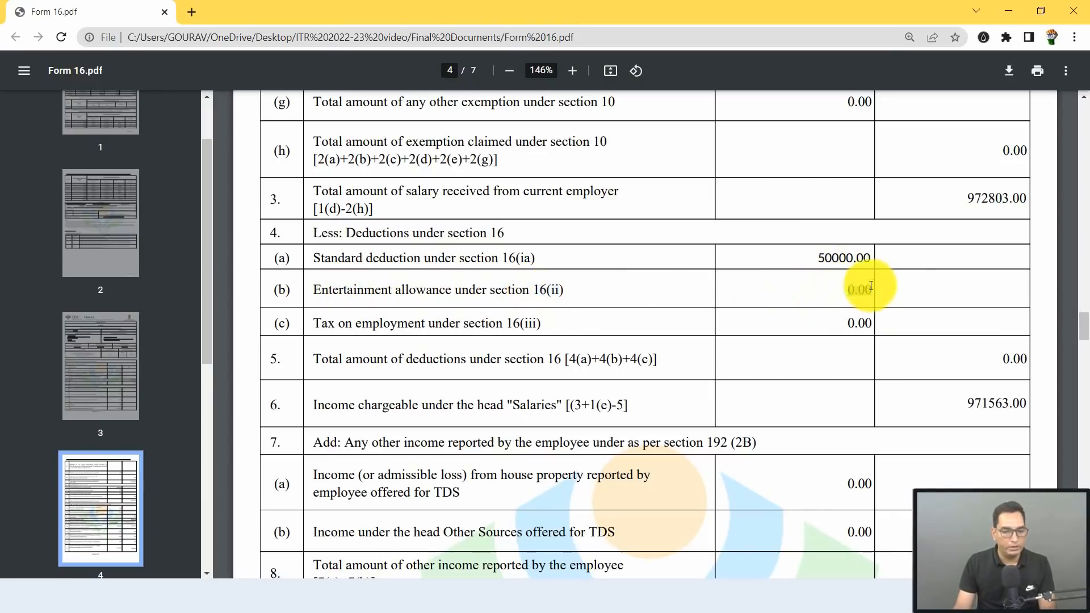
drag(322, 323, 450, 324)
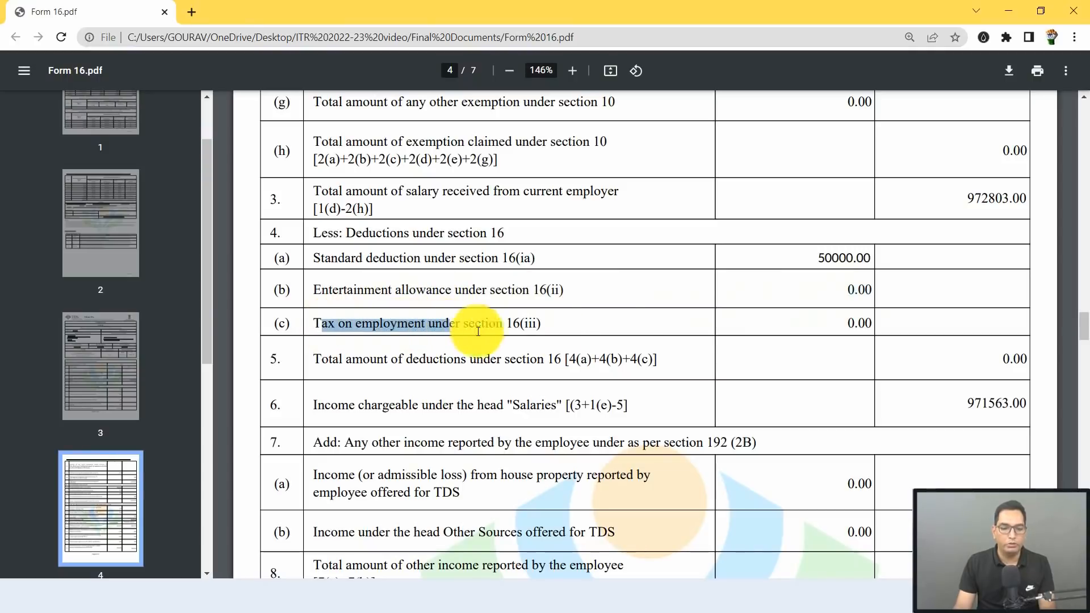
click(840, 325)
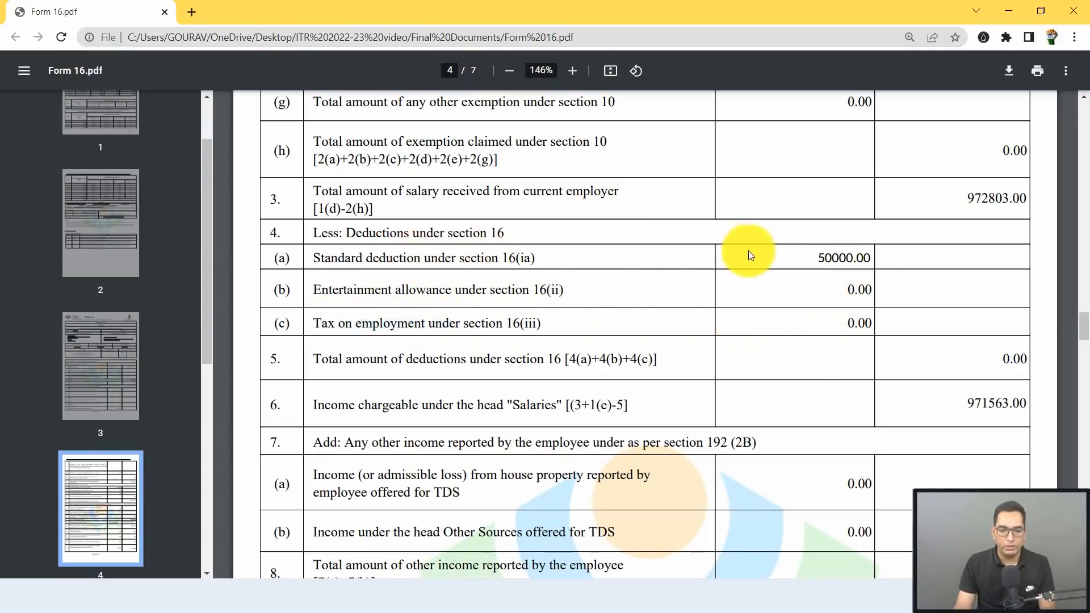
key(alt+Tab)
Step: Enter 0 as professional tax u/s 16(iii), leaving income chargeable under Salaries at ₹9,22,803
click(880, 413)
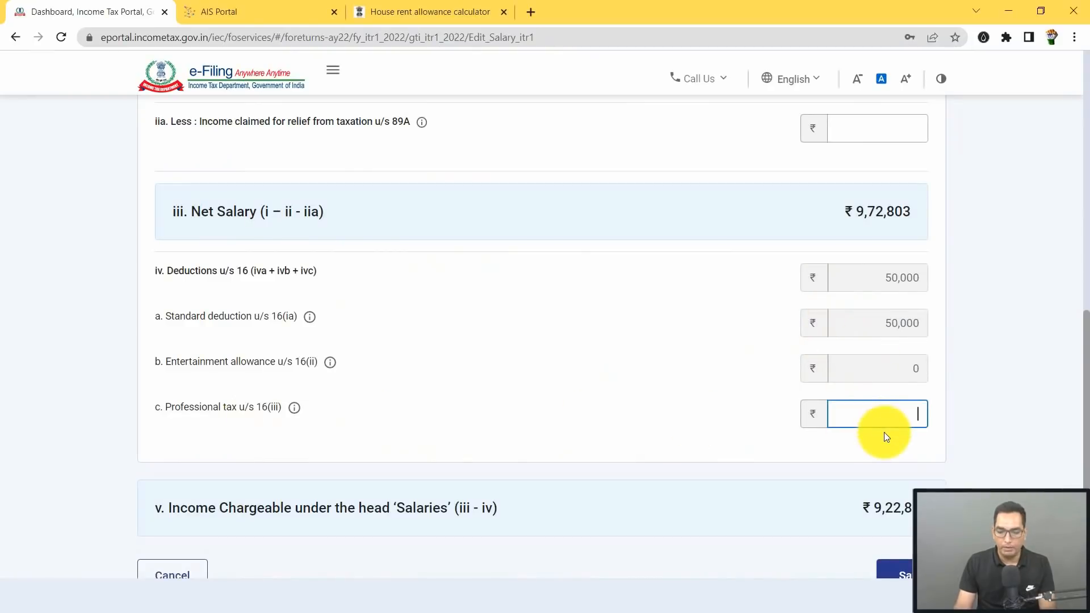
text(0)
scroll(270, 315, down, 1)
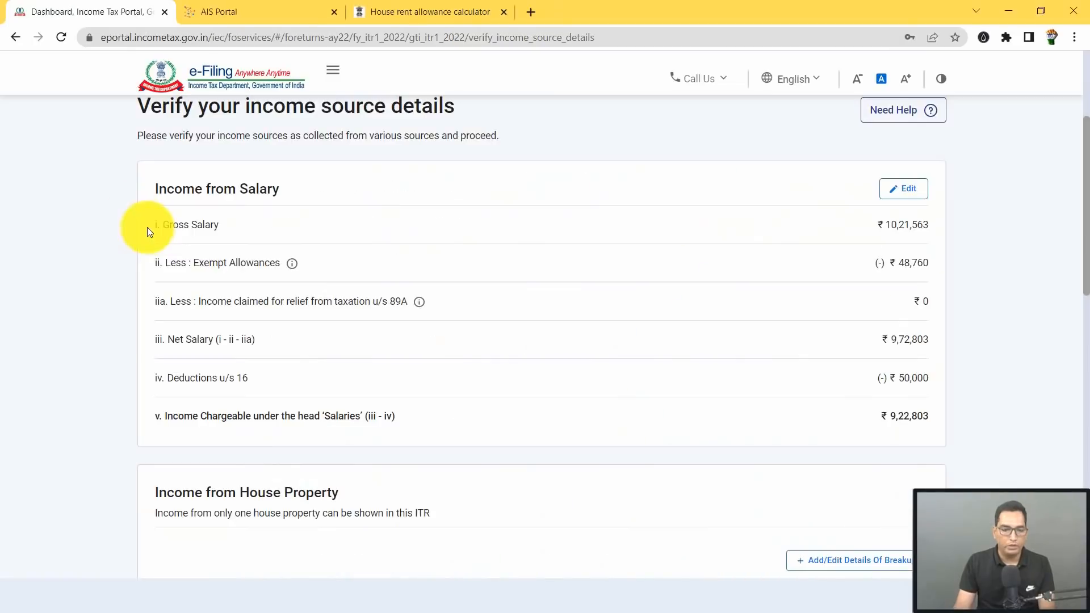
scroll(321, 200, down, 4)
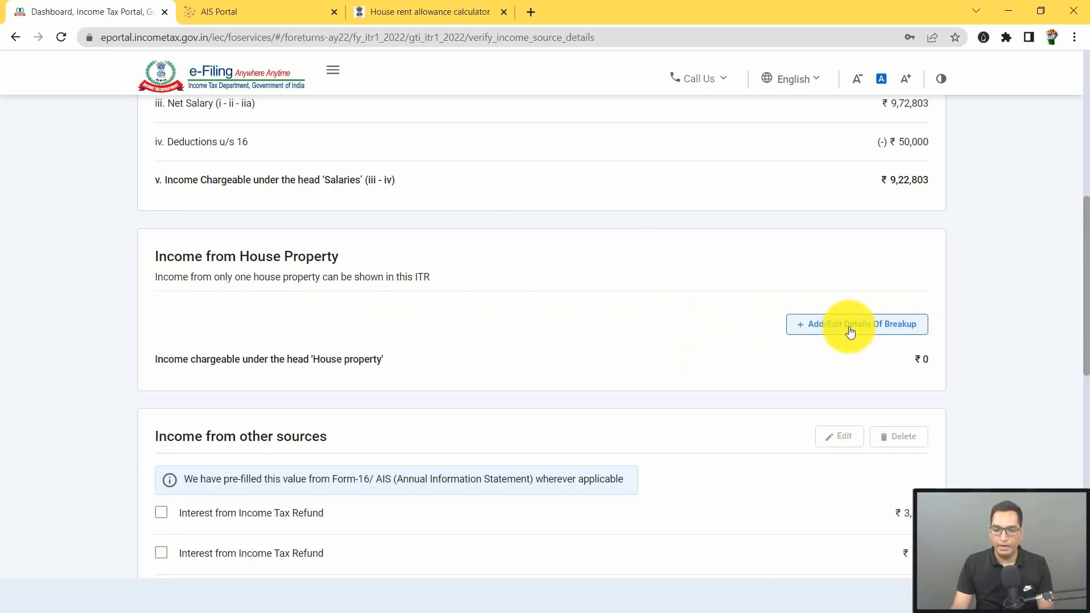
Step: Add a house property breakup entry with property type Self Occupied
click(888, 332)
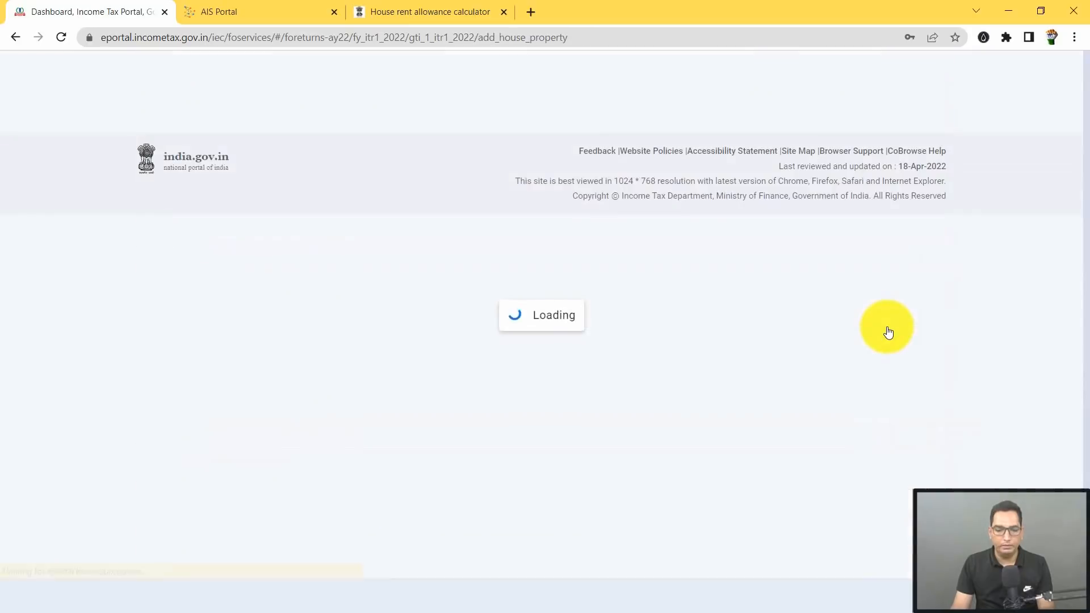
click(259, 357)
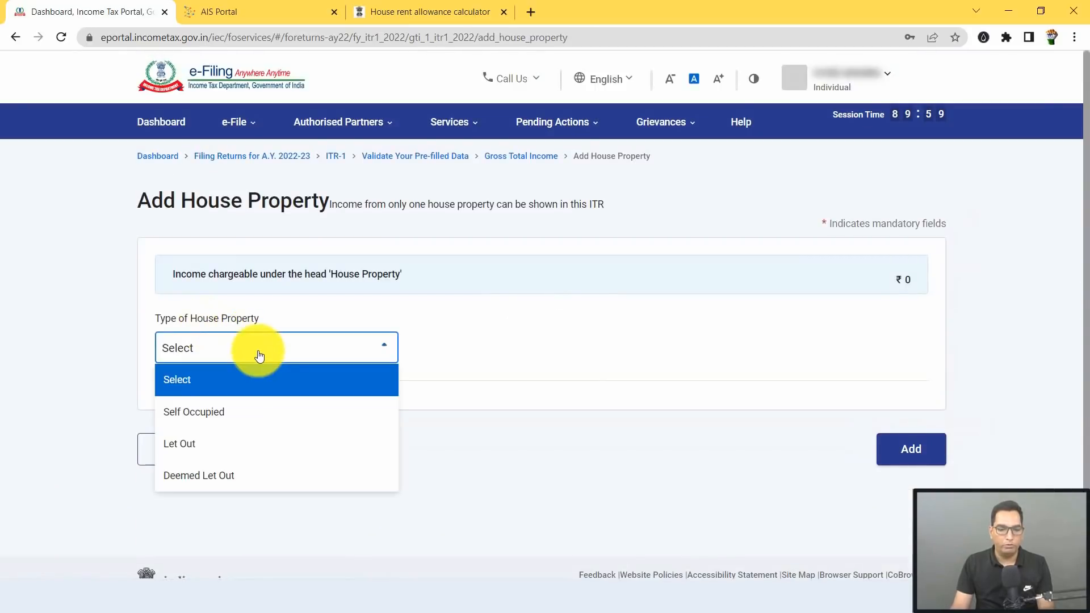
click(244, 411)
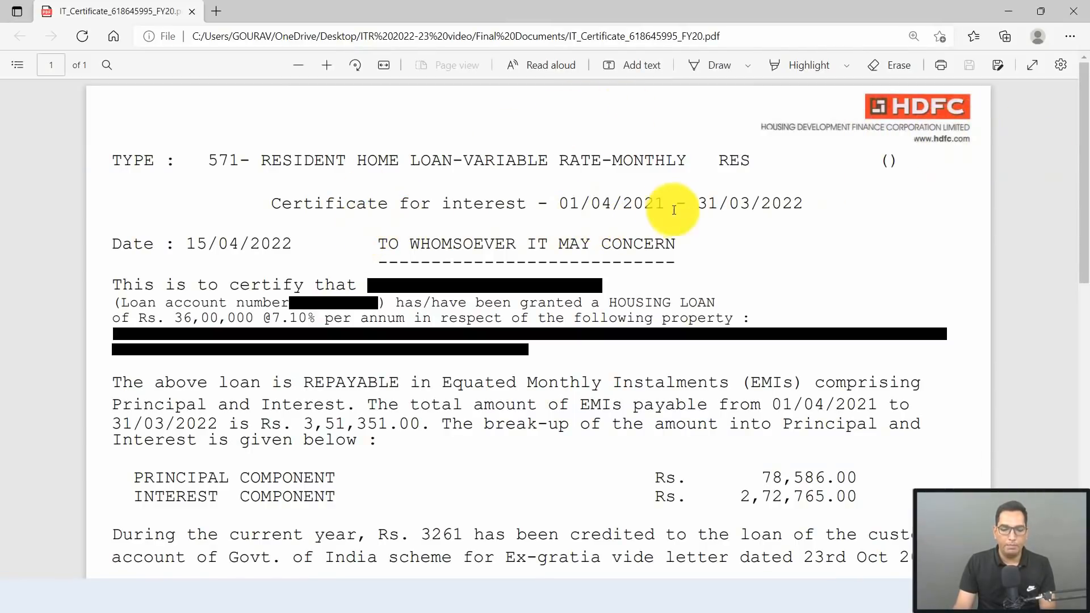
Step: Read the HDFC certificate's principal and interest breakup, then enter 2,00,000 as interest on borrowed capital
scroll(810, 206, down, 5)
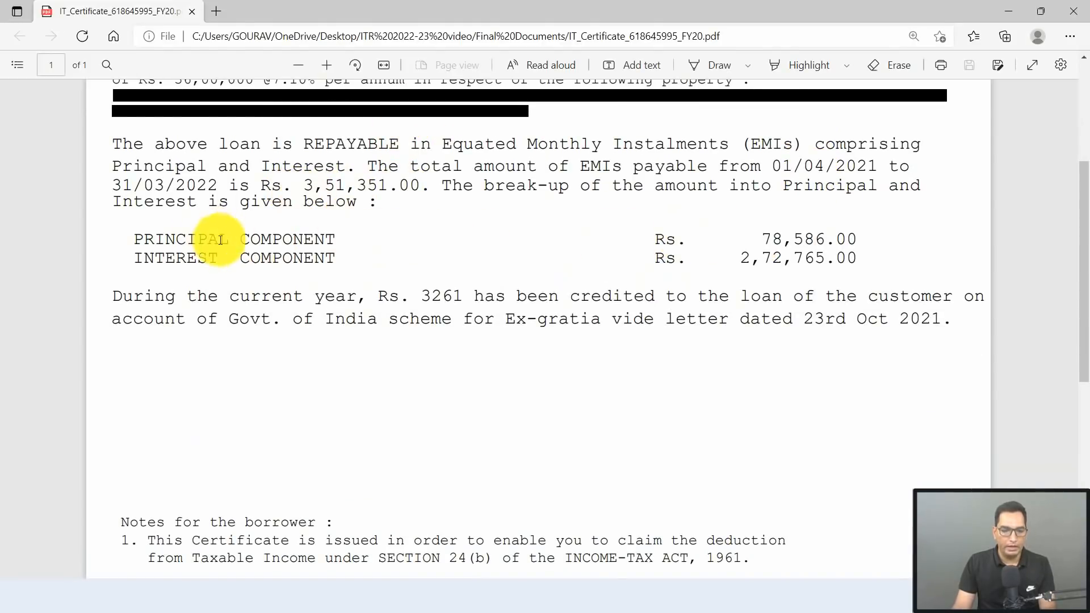
scroll(316, 214, down, 1)
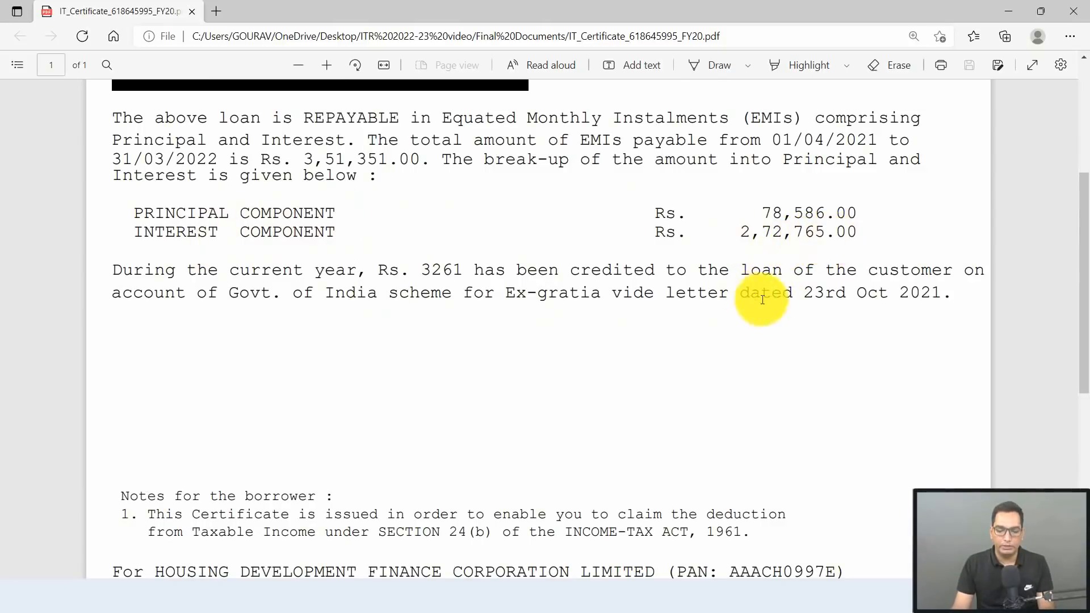
drag(763, 212, 821, 212)
click(774, 217)
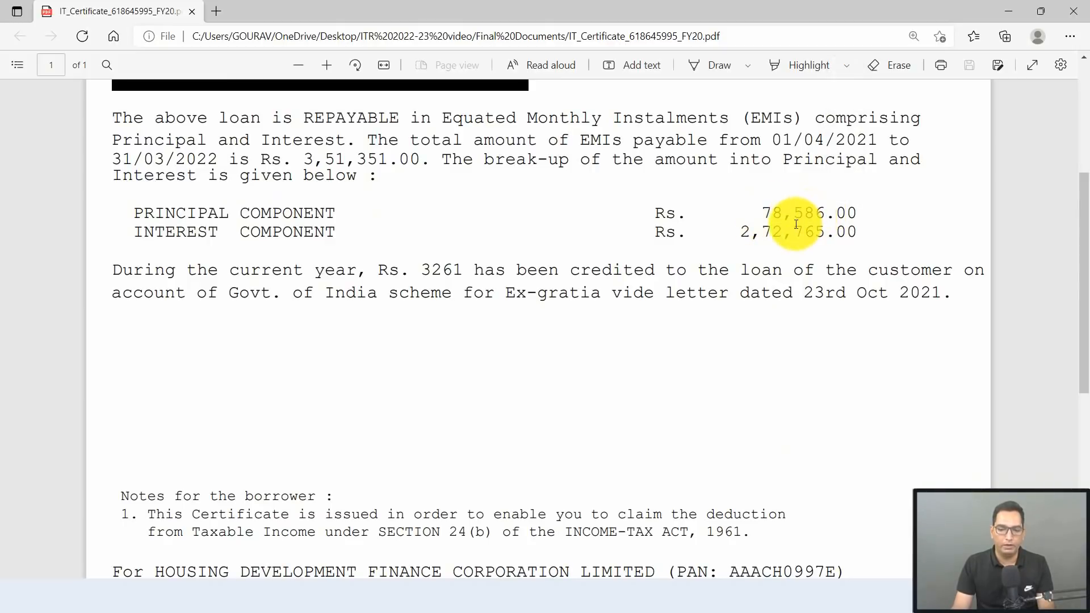
key(alt+Tab)
text(2,00,00)
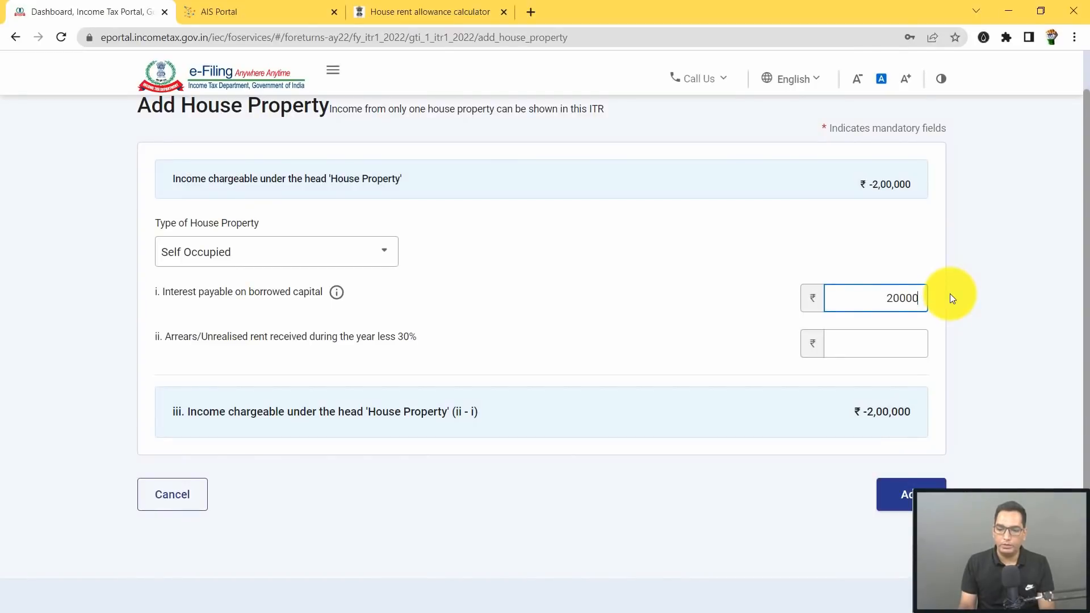
text(0)
Step: Commit ₹2,00,000 interest on borrowed capital and enter 0 as arrears/unrealised rent
click(749, 309)
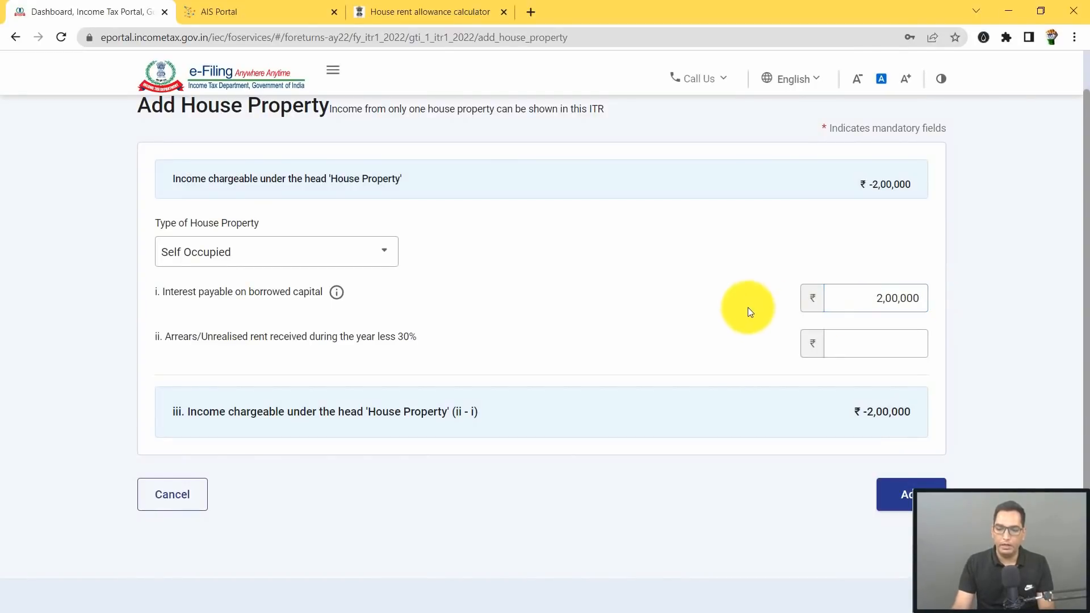
key(alt+Tab)
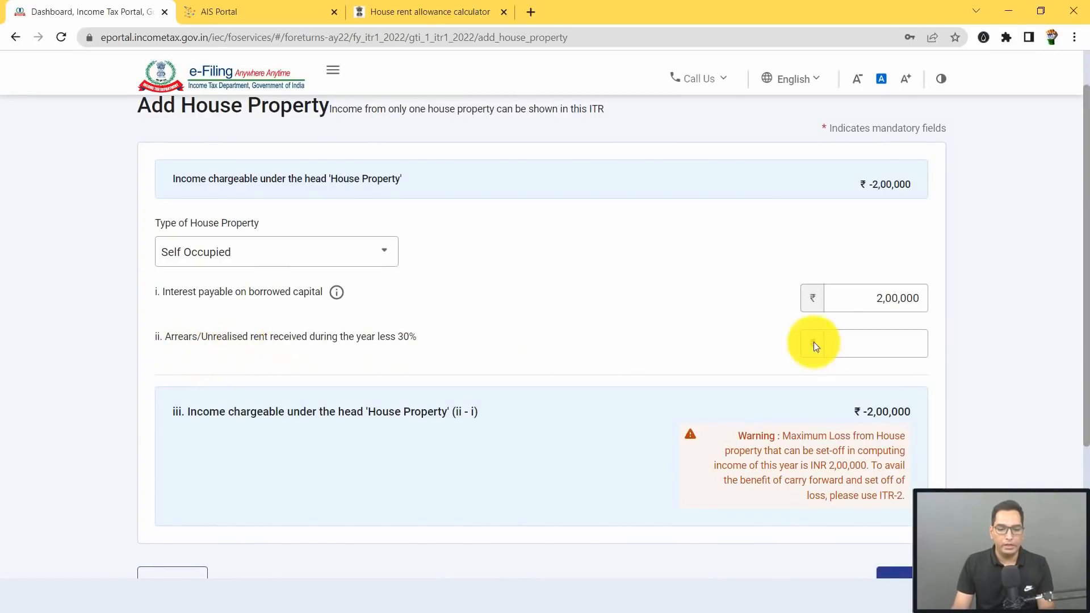
click(899, 342)
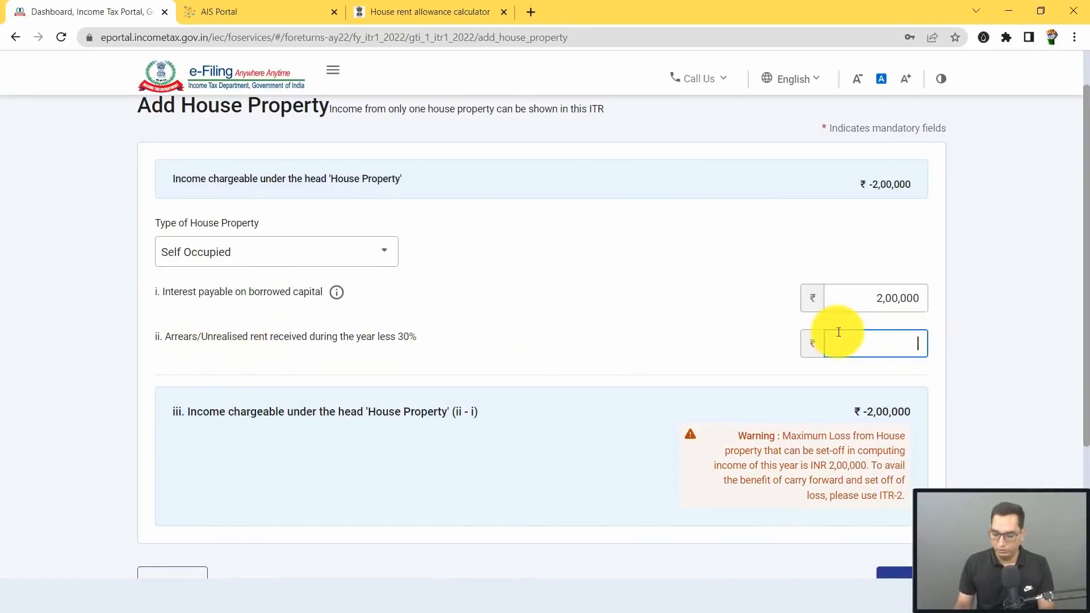
text(0)
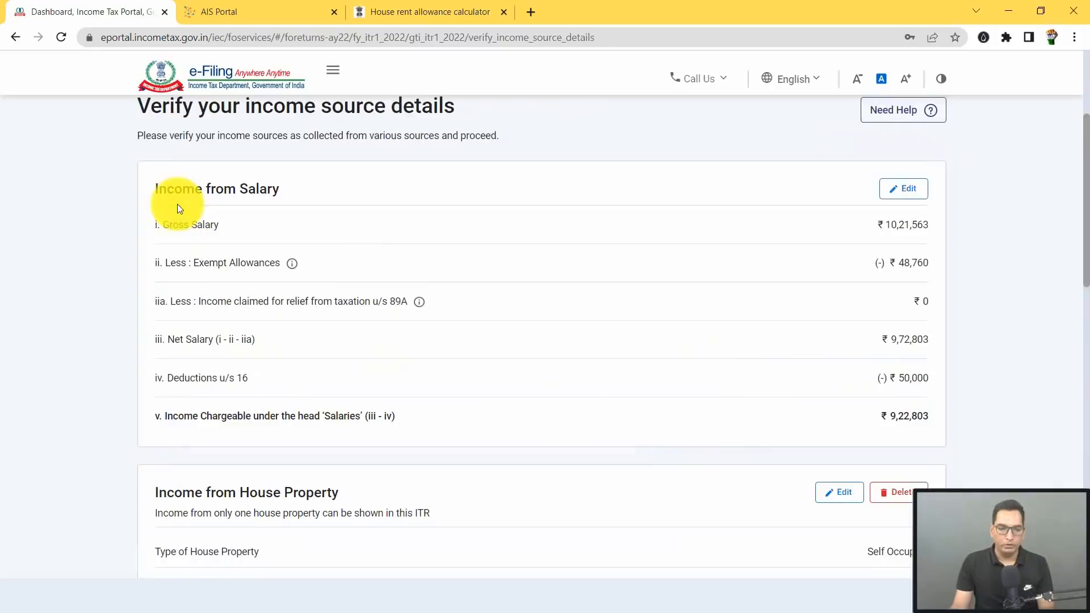
scroll(456, 172, down, 3)
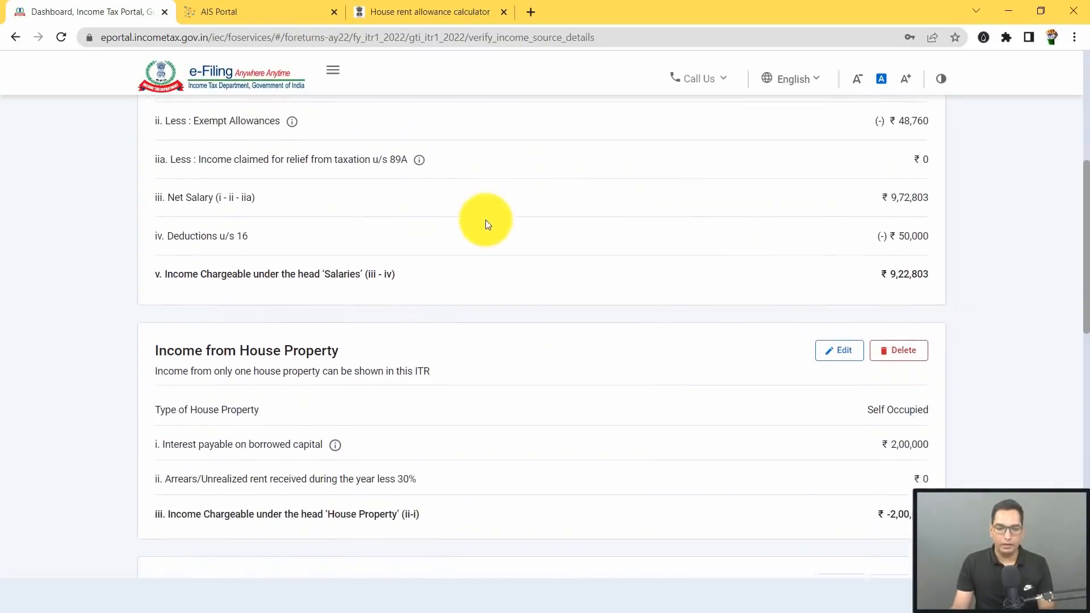
scroll(485, 224, down, 7)
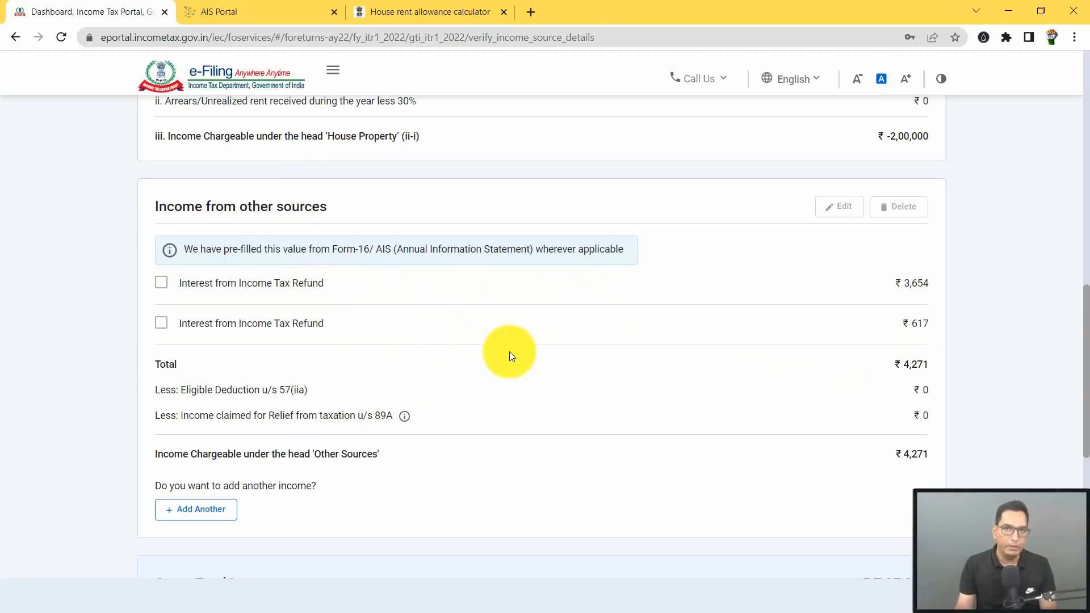
Step: Declare ₹4,562 savings bank interest under other sources, review the refund interest of 3,654, and continue
click(204, 516)
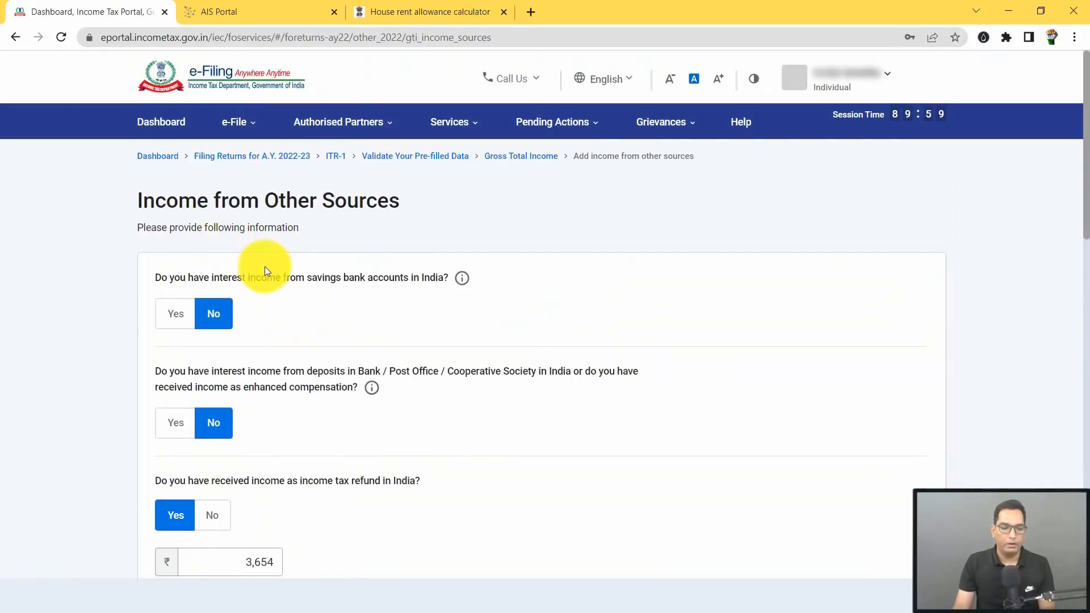
scroll(264, 267, down, 2)
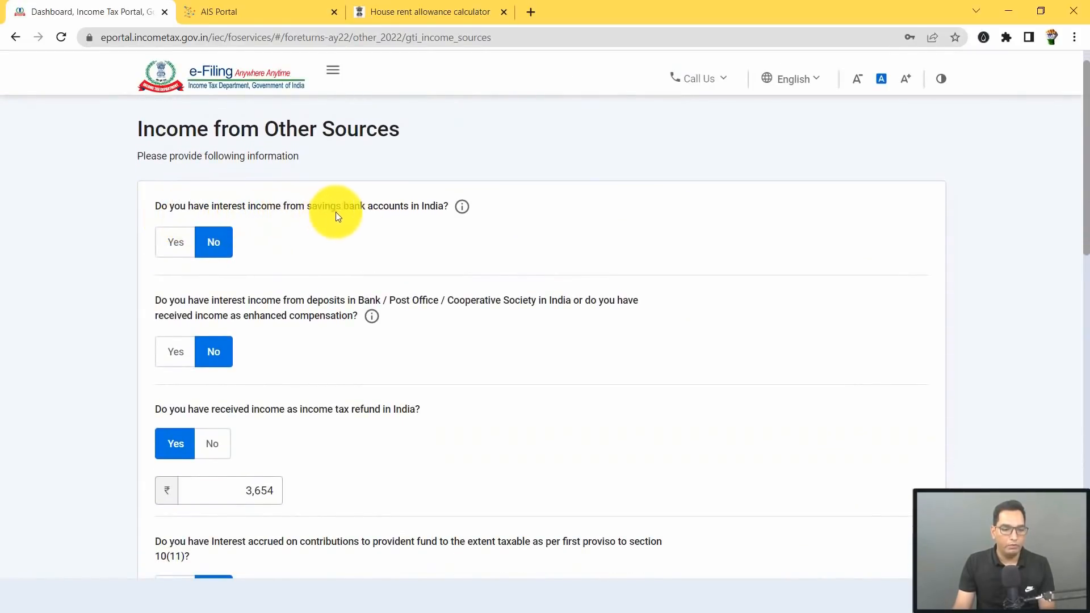
click(177, 248)
text(4)
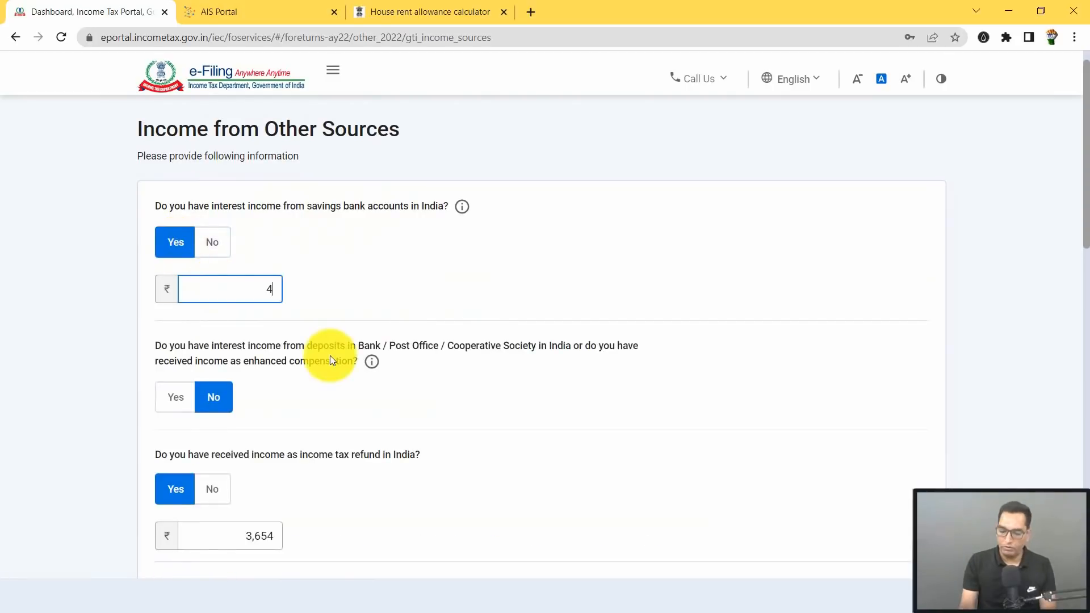
text(562)
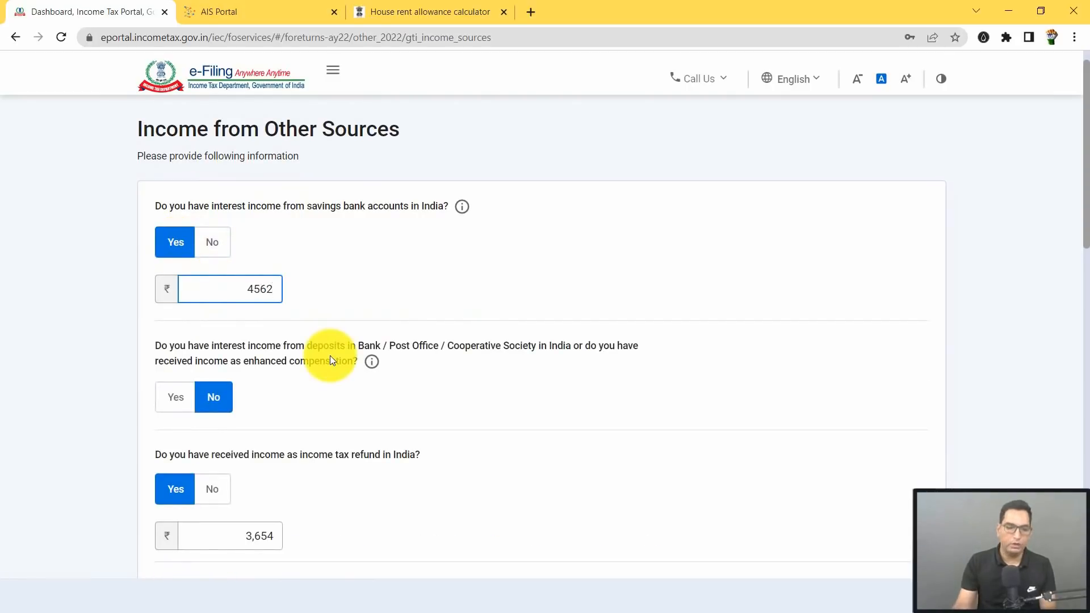
scroll(199, 305, down, 1)
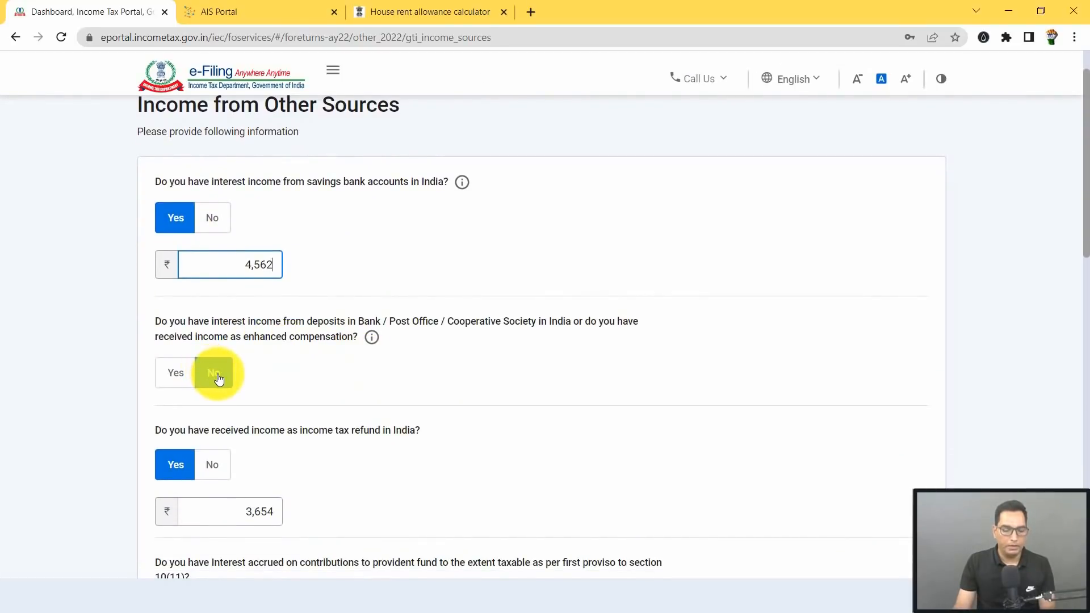
scroll(210, 371, down, 2)
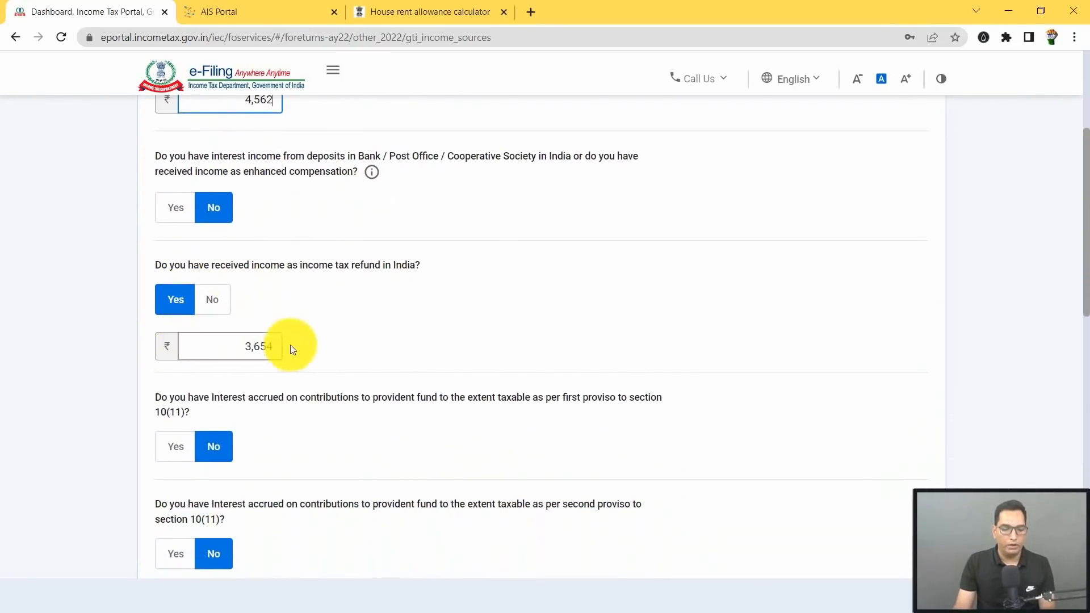
click(236, 348)
scroll(330, 353, down, 3)
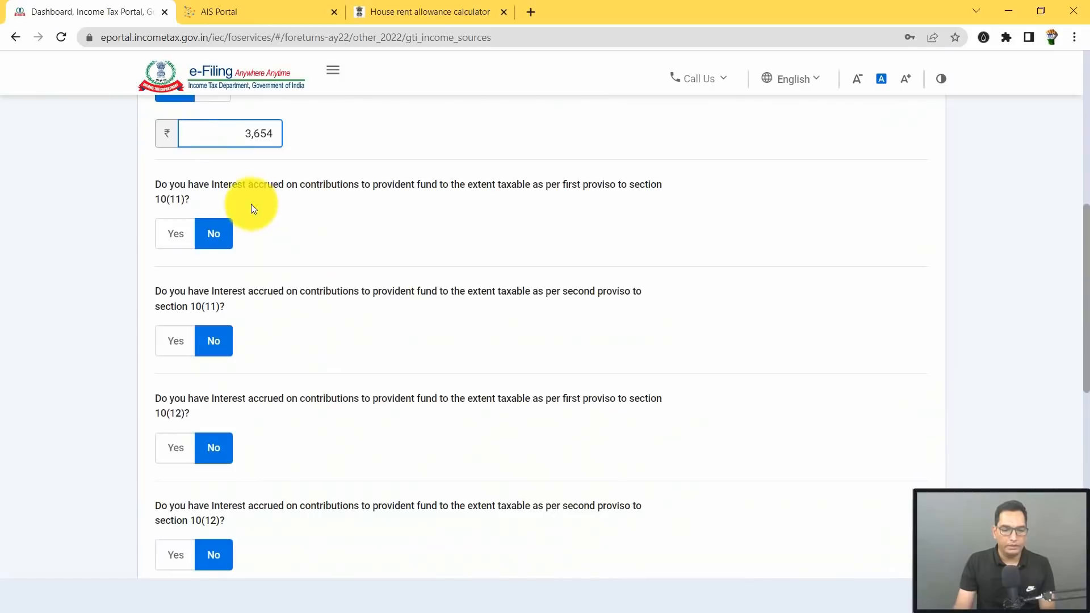
scroll(284, 206, down, 2)
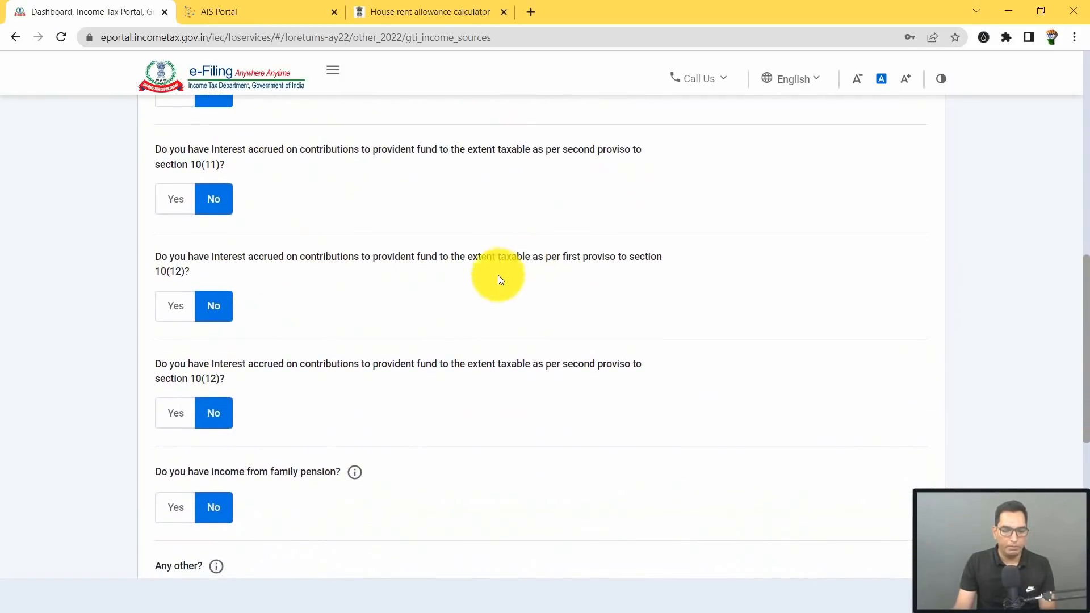
scroll(287, 295, down, 4)
click(891, 512)
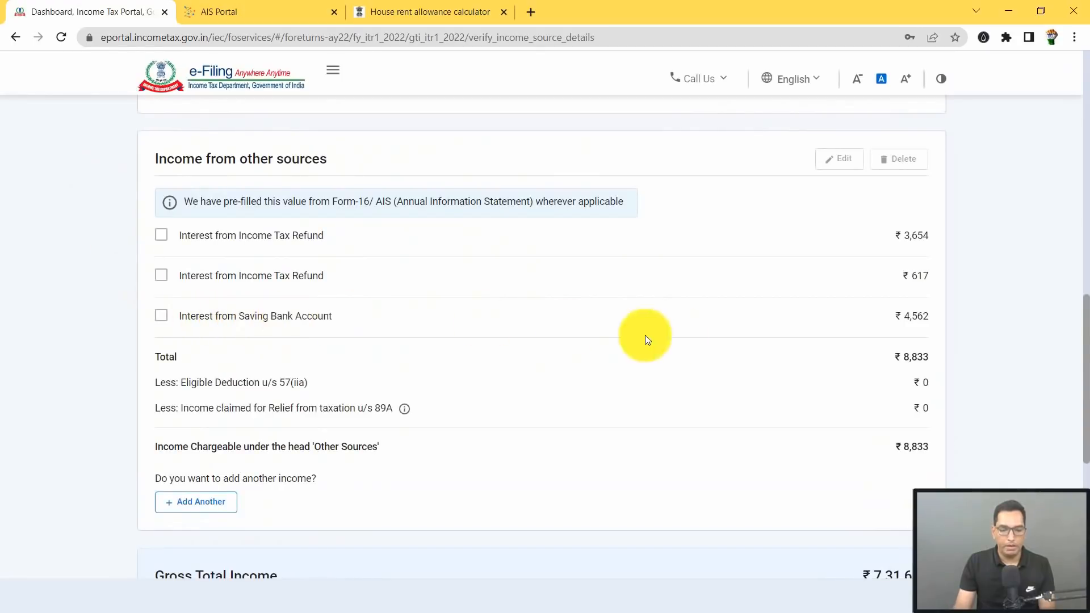
Step: Confirm the gross total income of ₹7,31,636 on the return summary
scroll(791, 262, down, 6)
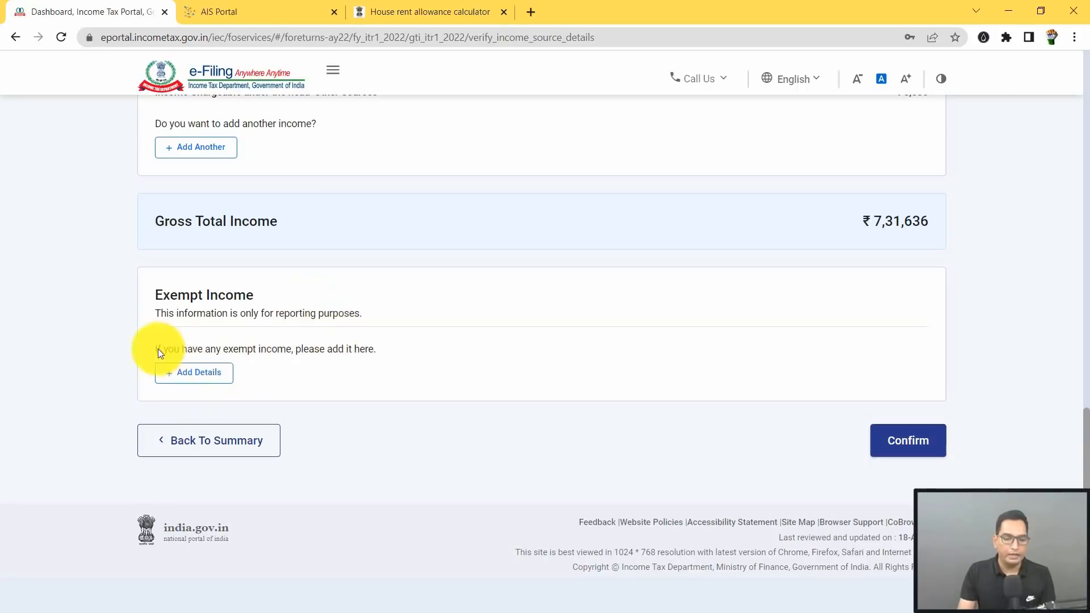
click(919, 448)
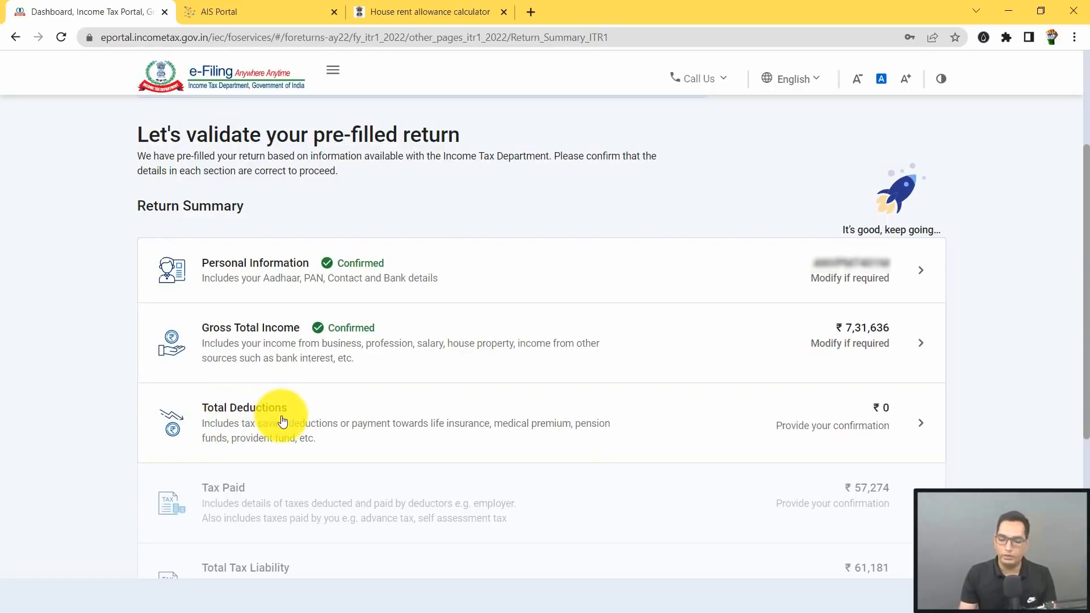
Step: In the deductions questionnaire, answer No for donations, scientific research/rural development and section 80GG
click(302, 423)
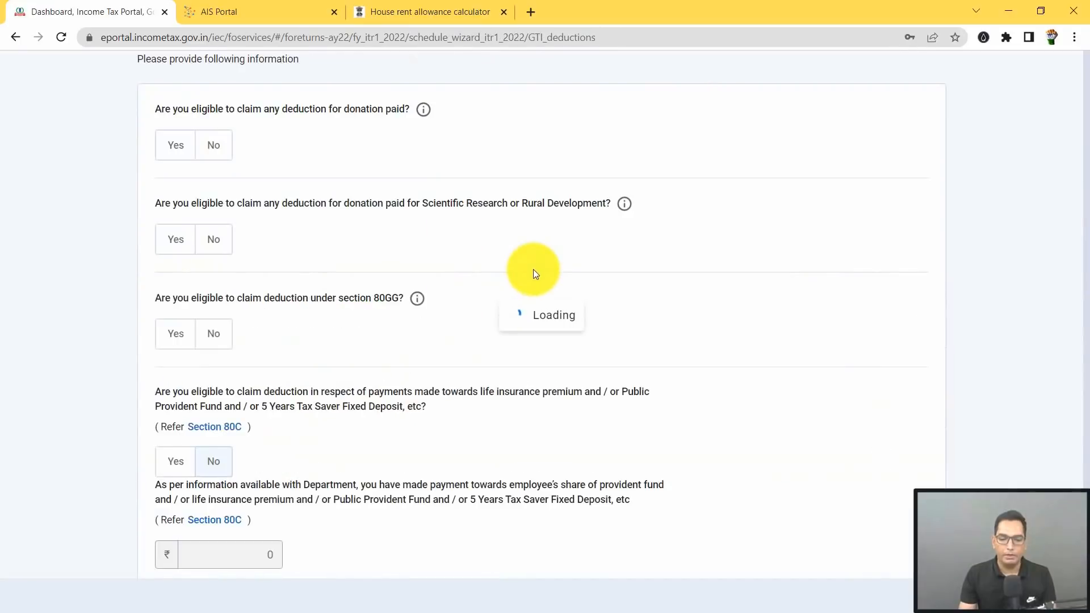
scroll(267, 204, down, 2)
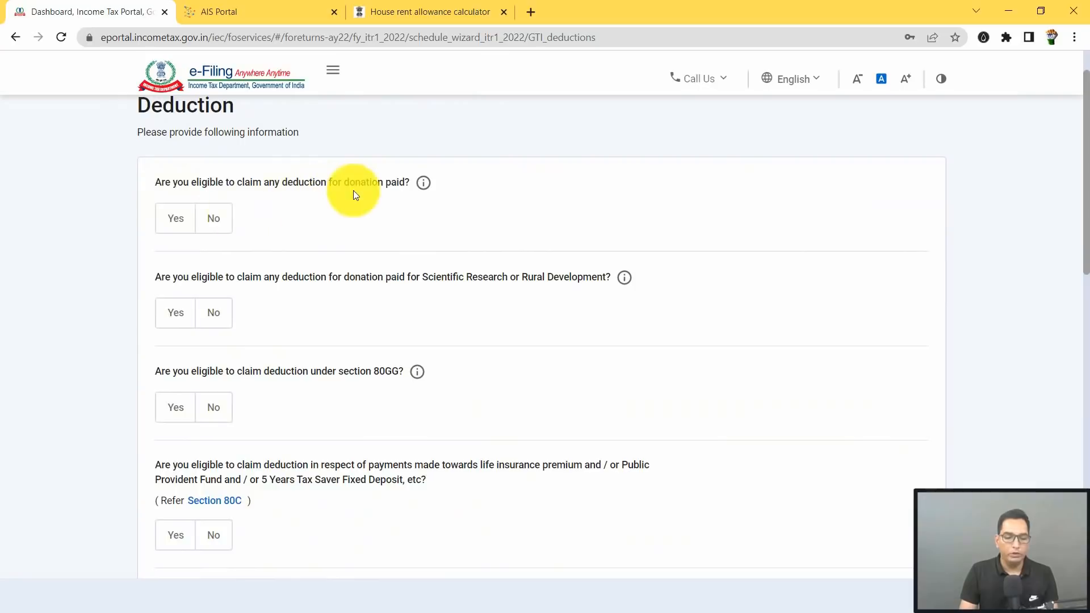
click(215, 221)
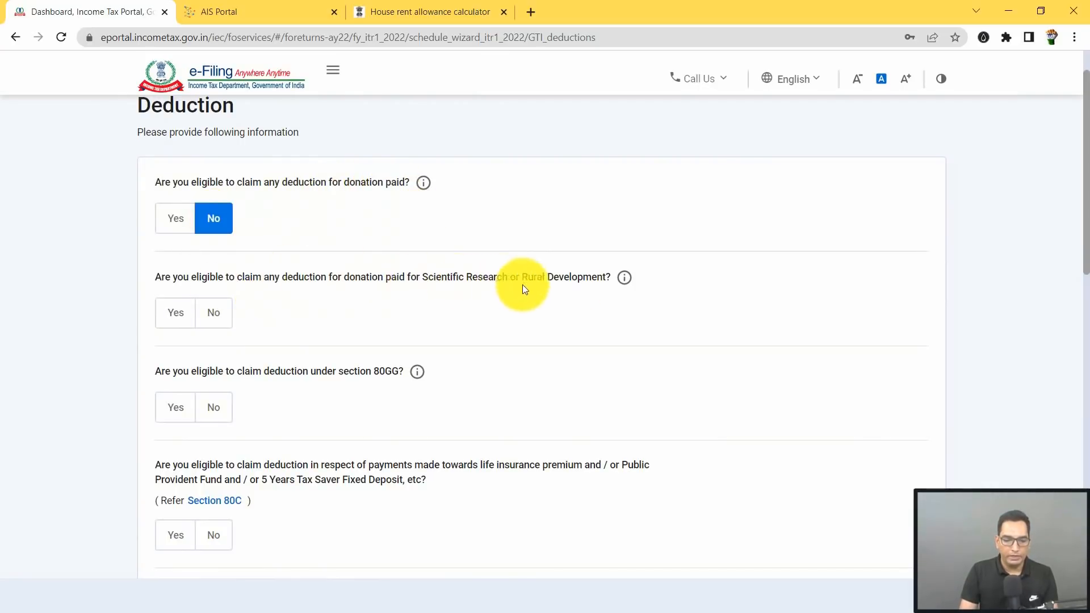
click(216, 314)
scroll(430, 288, down, 1)
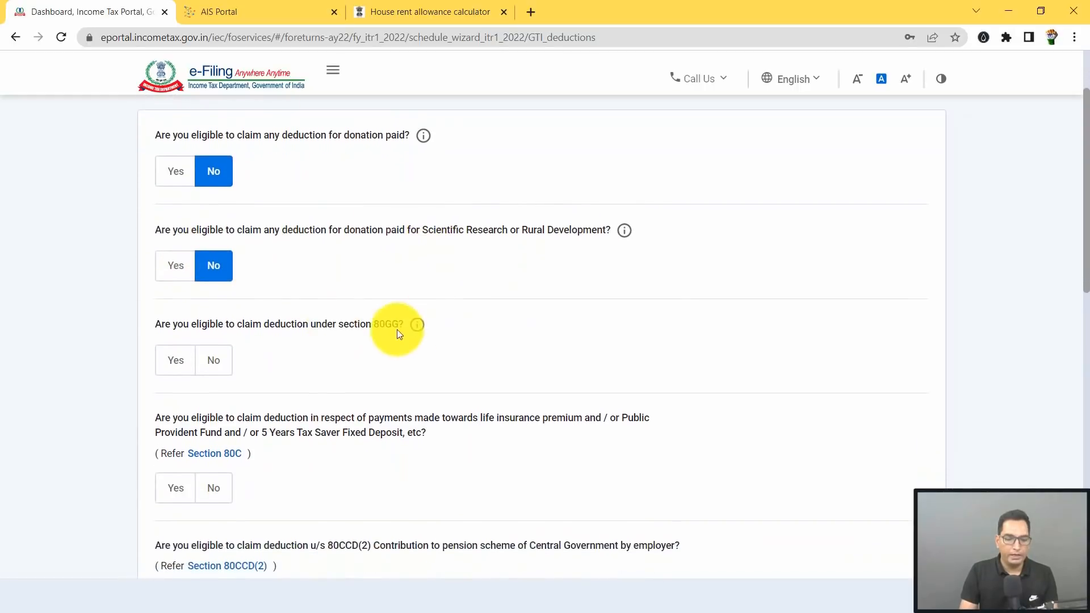
click(221, 364)
scroll(216, 341, down, 3)
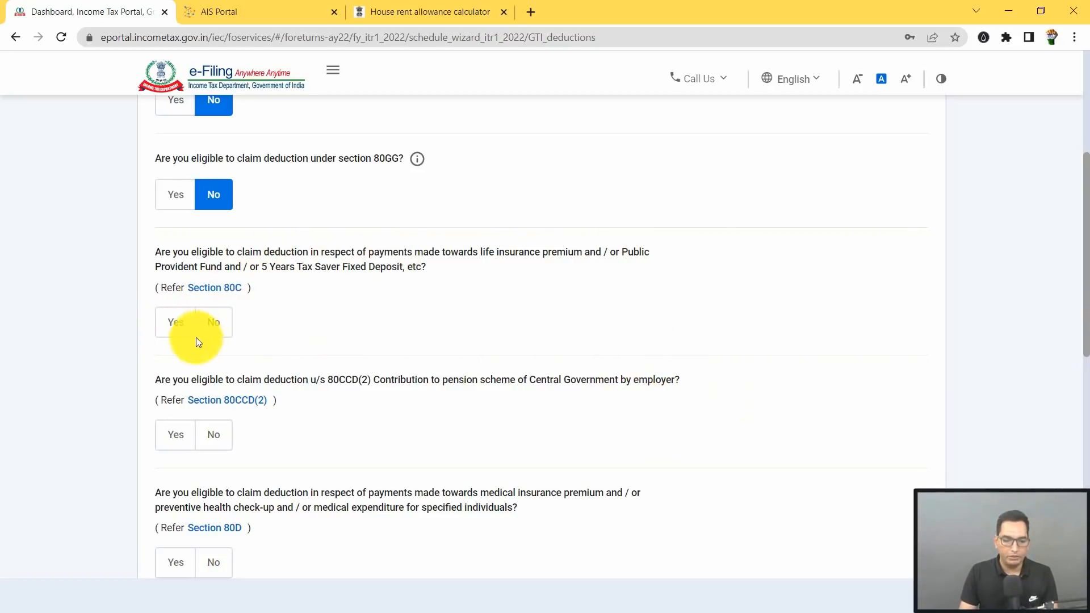
Step: In Form 16, locate gross total income 922803.00 and the Chapter VI-A section 80C row of 90235.00
click(590, 597)
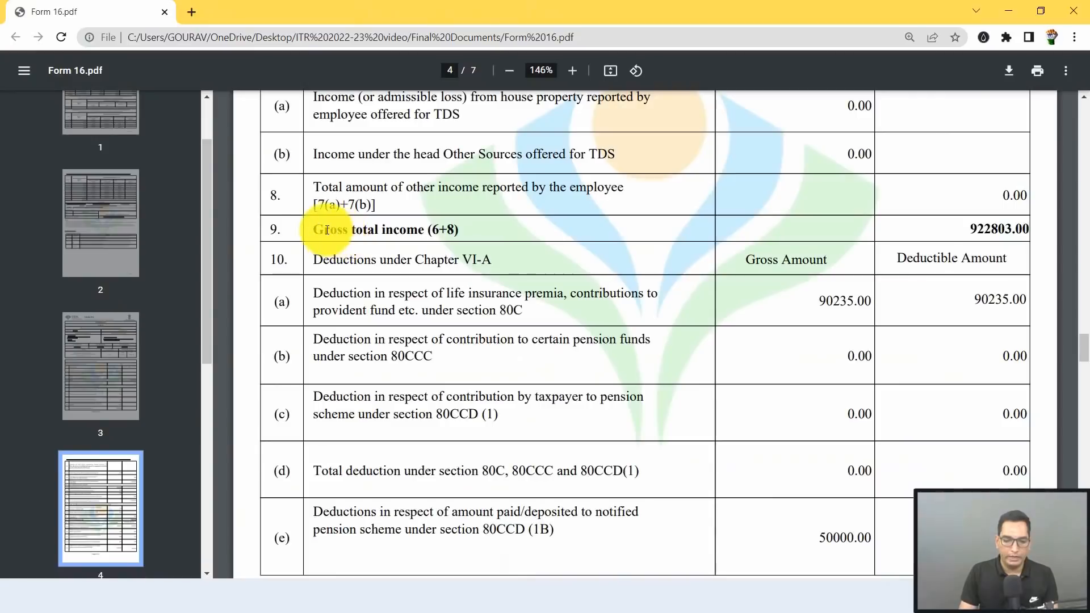
double_click(971, 227)
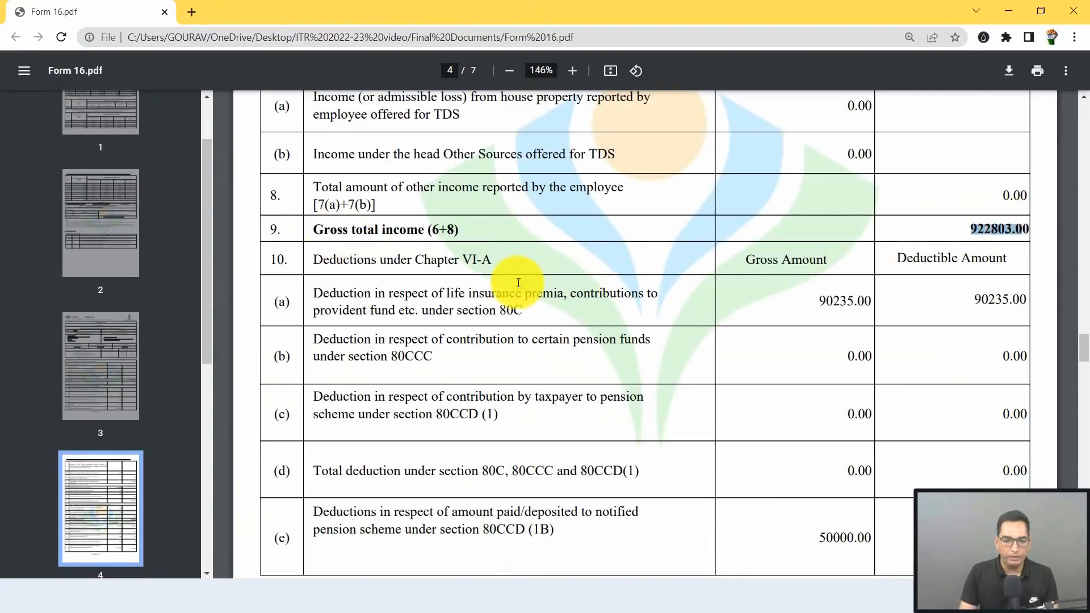
scroll(479, 260, down, 1)
drag(455, 236, 490, 236)
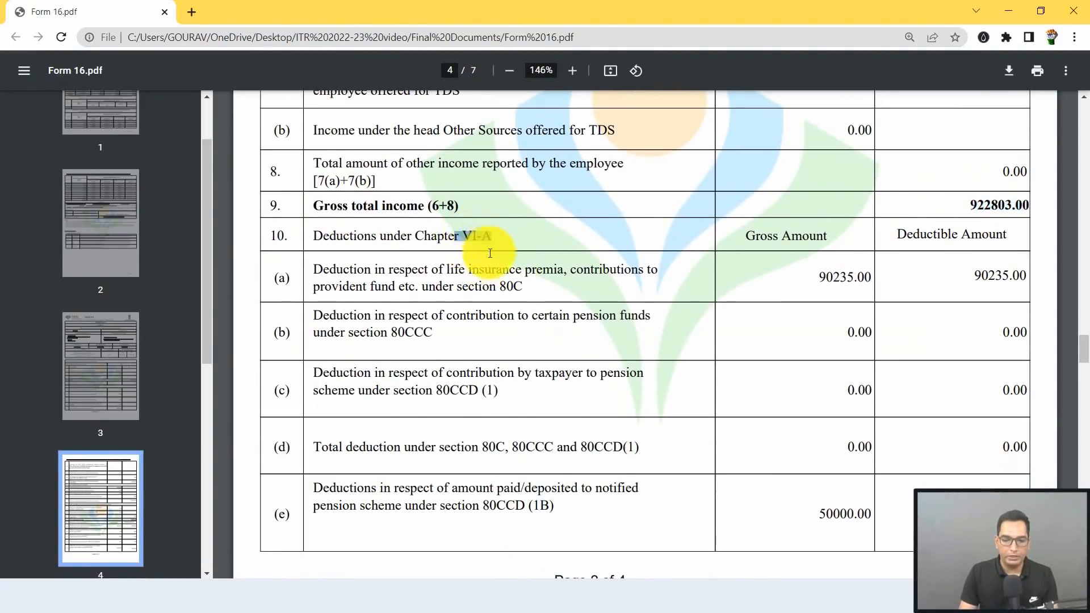
drag(501, 285, 524, 285)
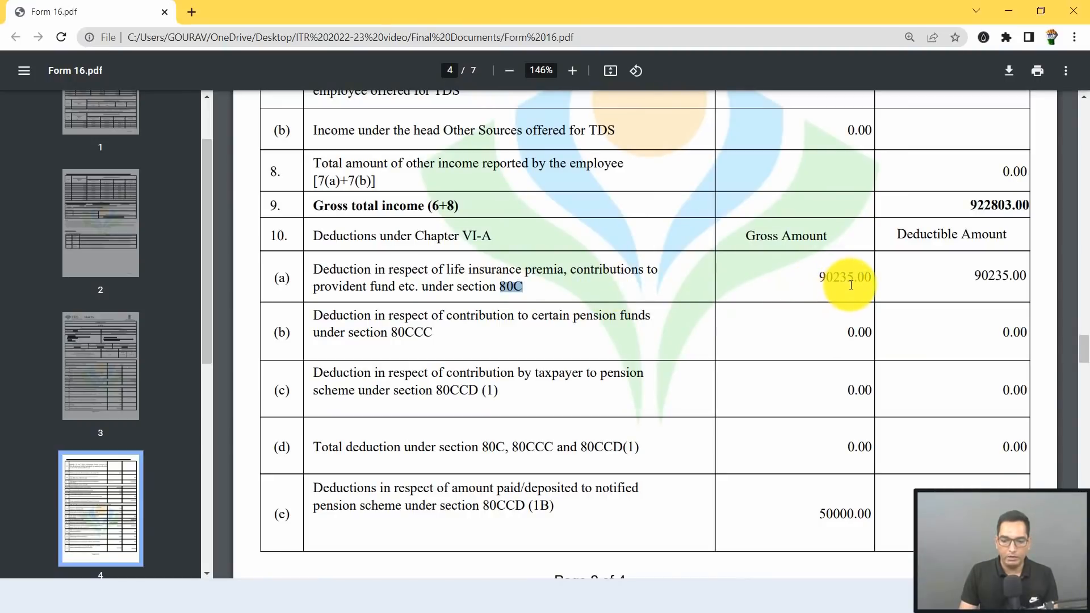
Step: Answer Yes to claiming the Section 80C deduction and place focus in its amount field
key(alt+Tab)
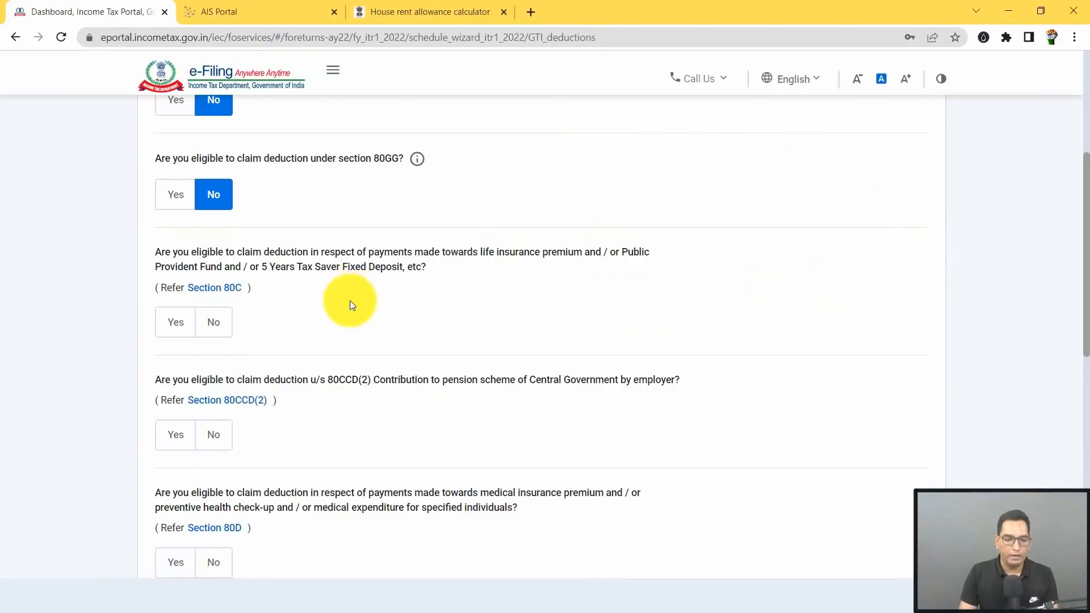
click(177, 323)
click(246, 391)
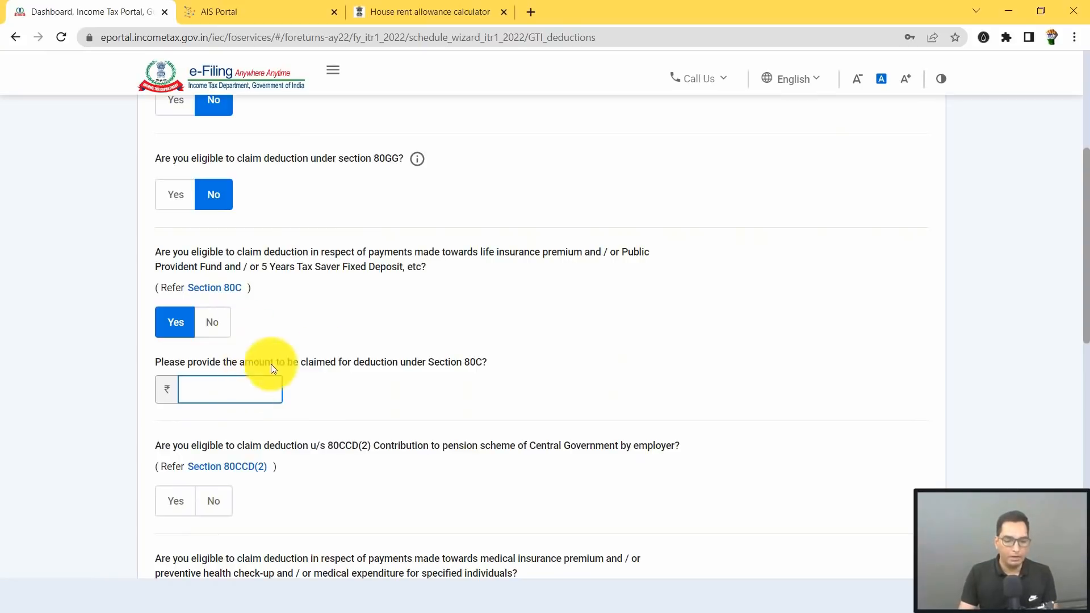
key(alt+Tab)
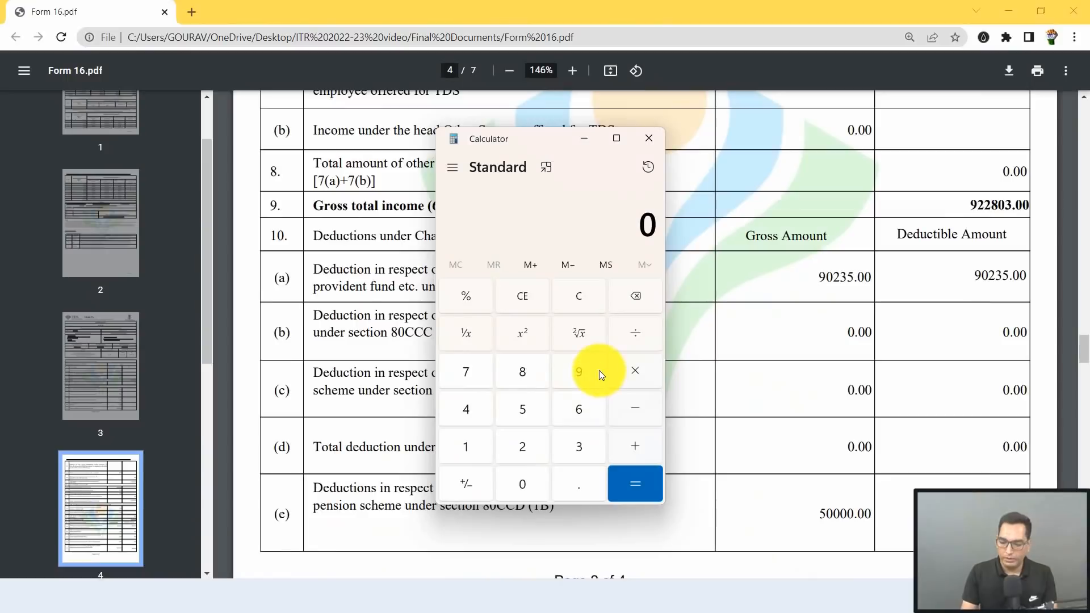
Step: Add 90,235 and the 78,586 principal in Calculator to get 1,68,821
text(90,235)
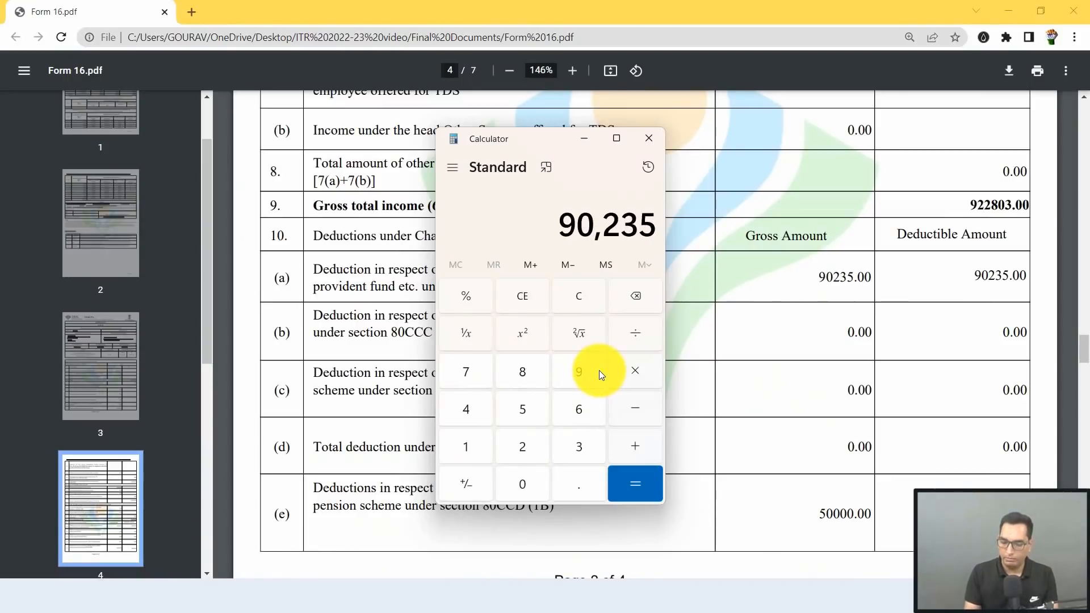
key(plus)
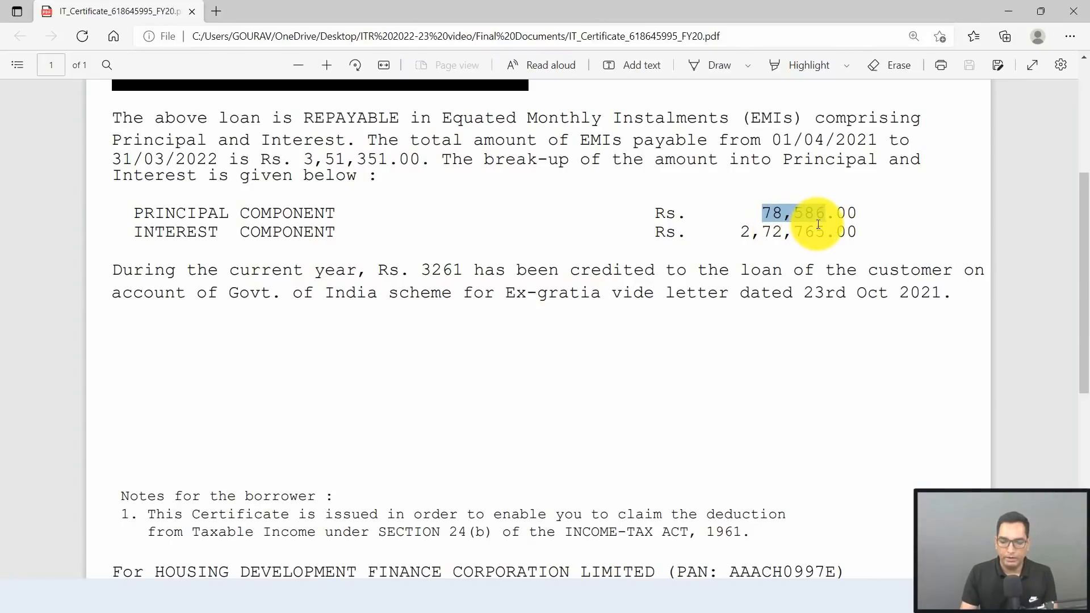
drag(818, 224, 824, 221)
key(alt+Tab)
text(78586)
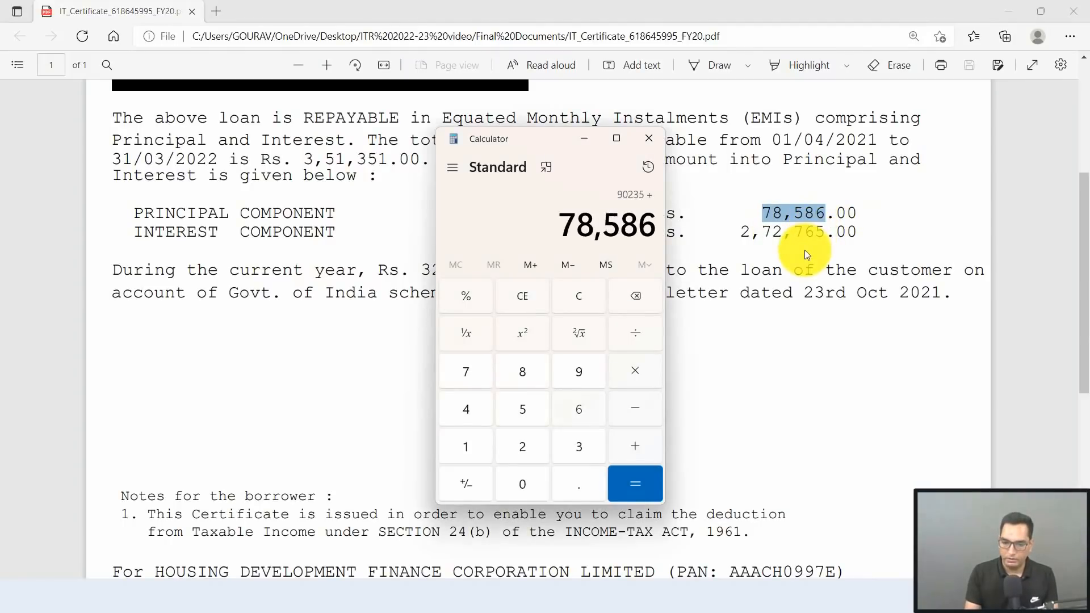
key(Return)
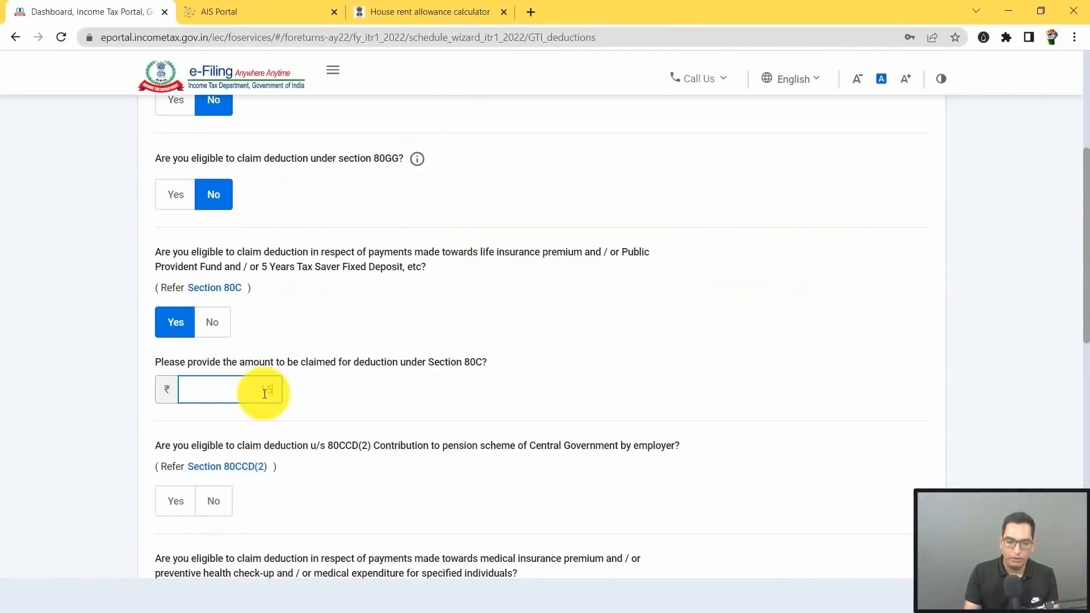
Step: Enter ₹1,50,000 for Section 80C, answer No for 80CCD(2) and Yes for 80D
text(150000)
scroll(244, 341, down, 3)
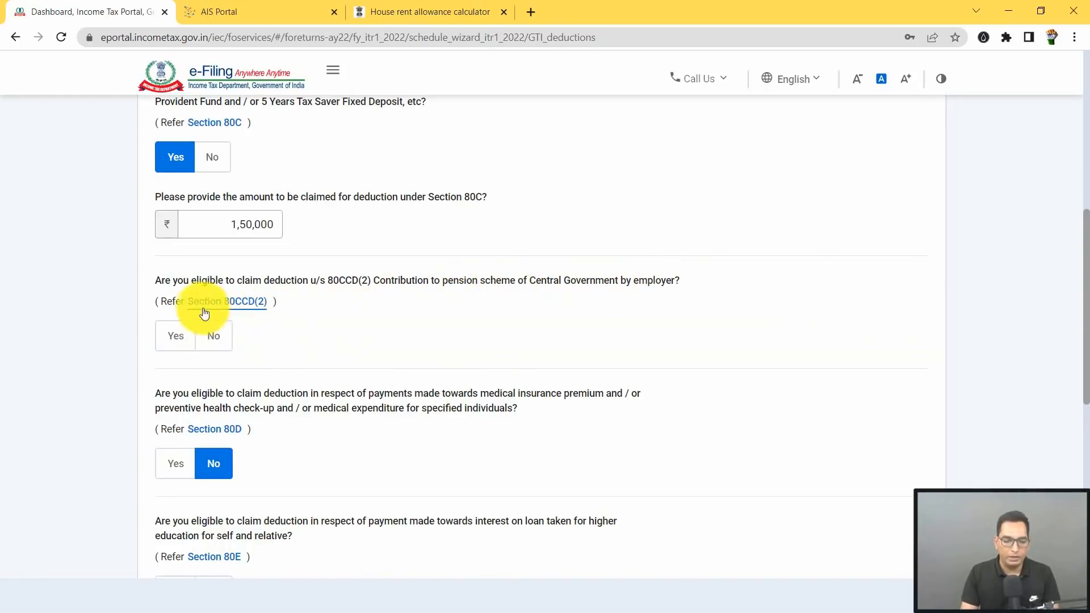
click(214, 335)
scroll(294, 360, down, 1)
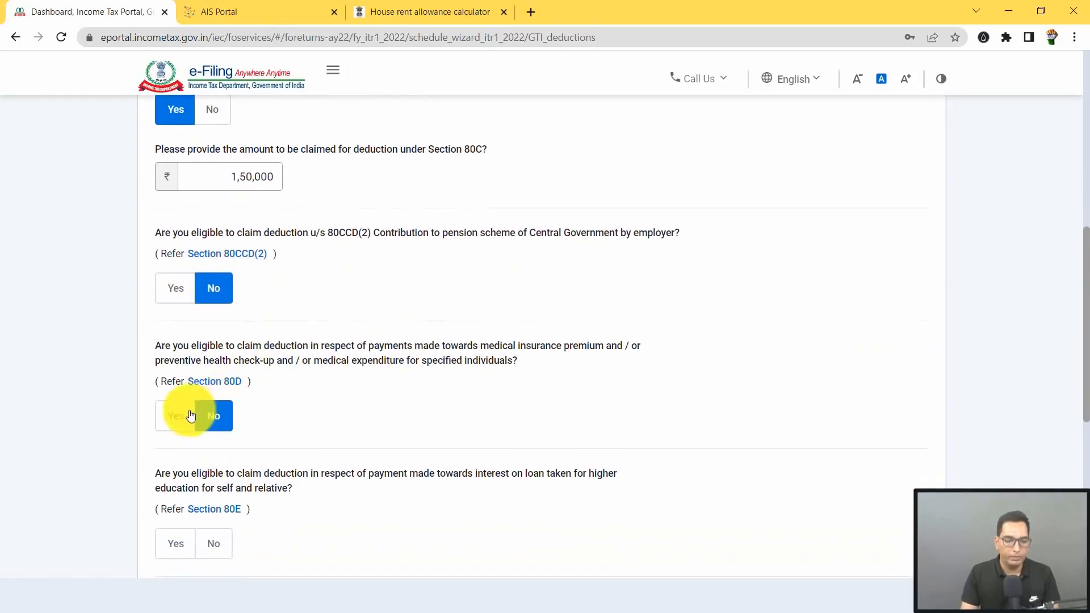
click(185, 416)
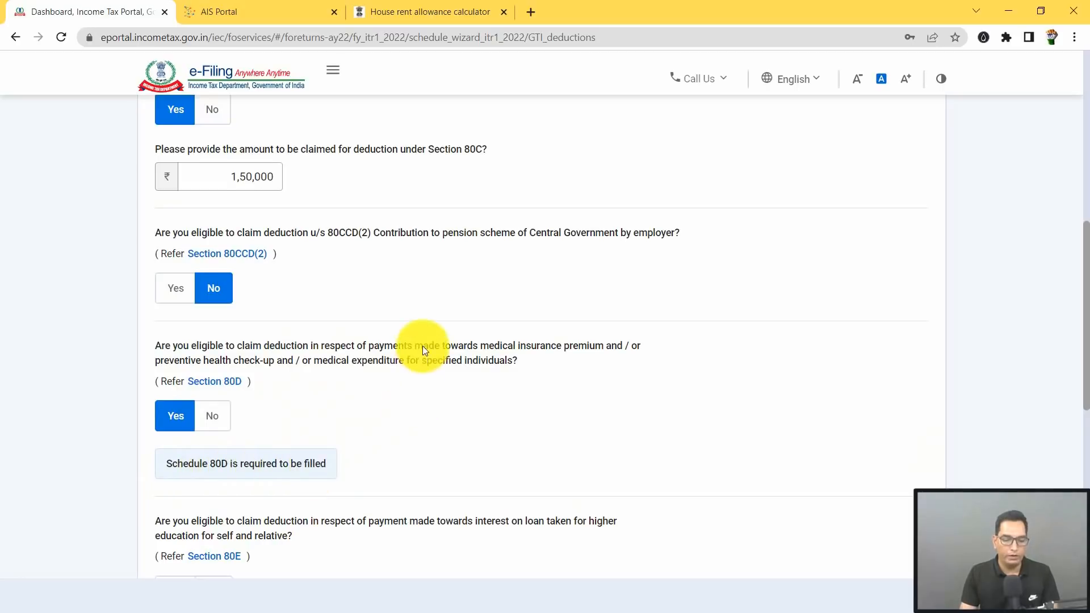
Step: Answer No for Section 80E education loan and Yes for 80TTA savings interest
scroll(289, 351, down, 1)
scroll(294, 347, down, 2)
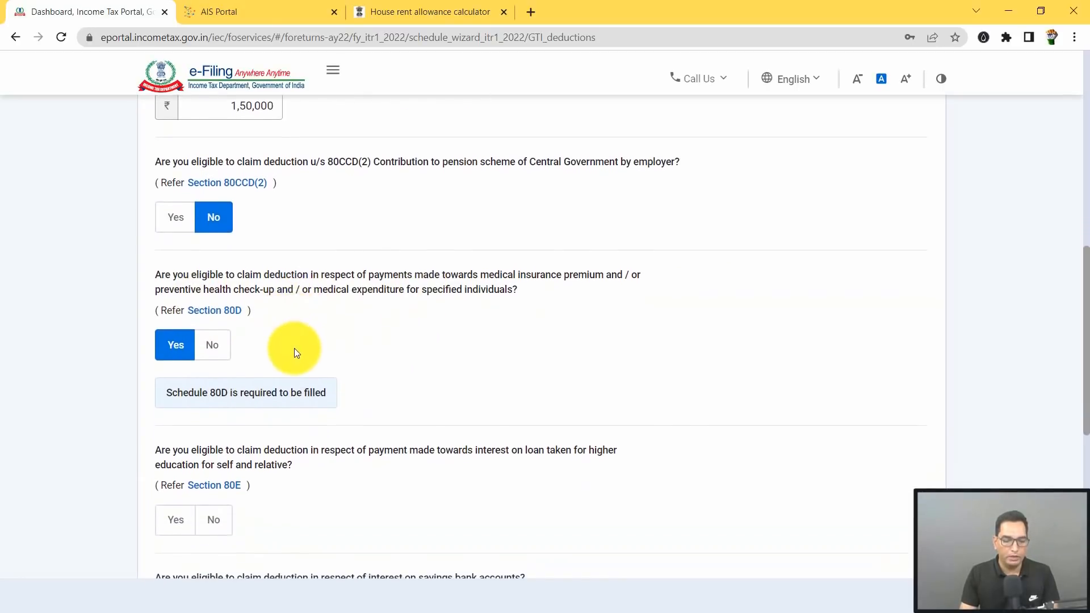
scroll(389, 268, down, 2)
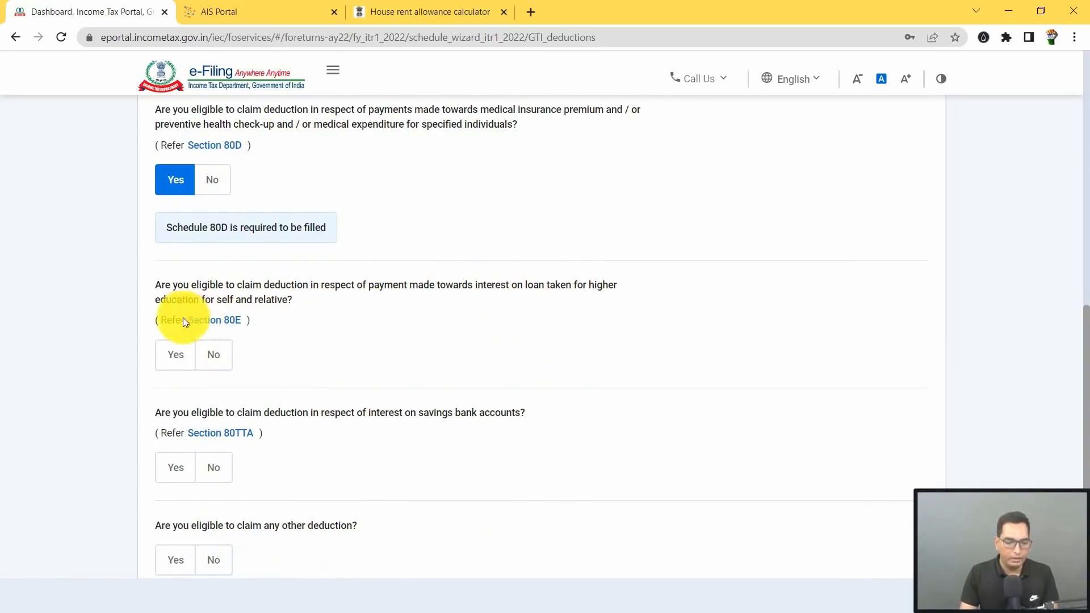
click(214, 359)
scroll(364, 298, down, 1)
scroll(356, 301, down, 2)
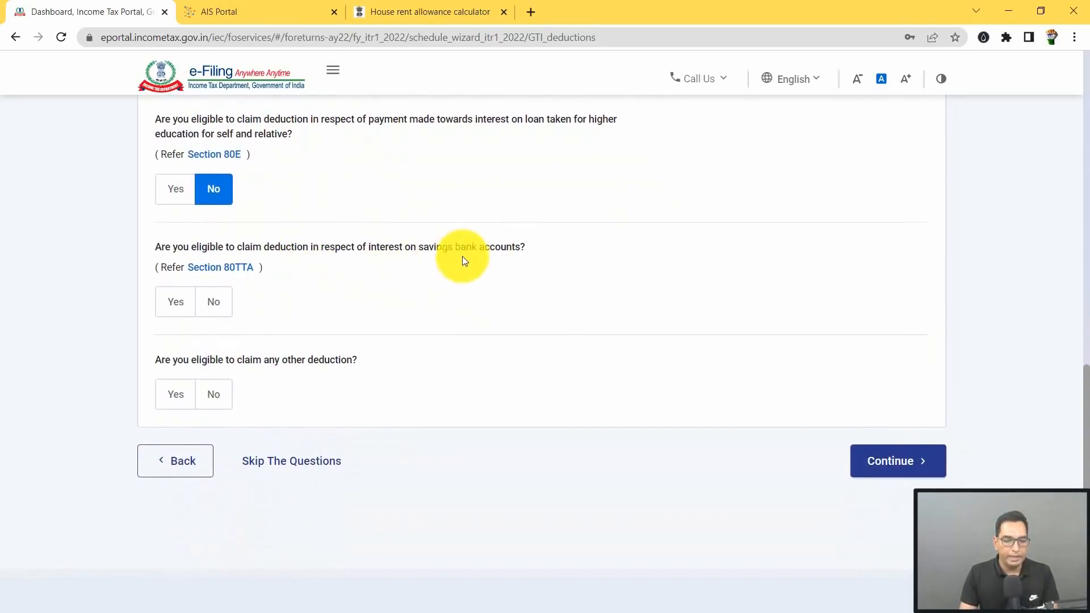
click(176, 300)
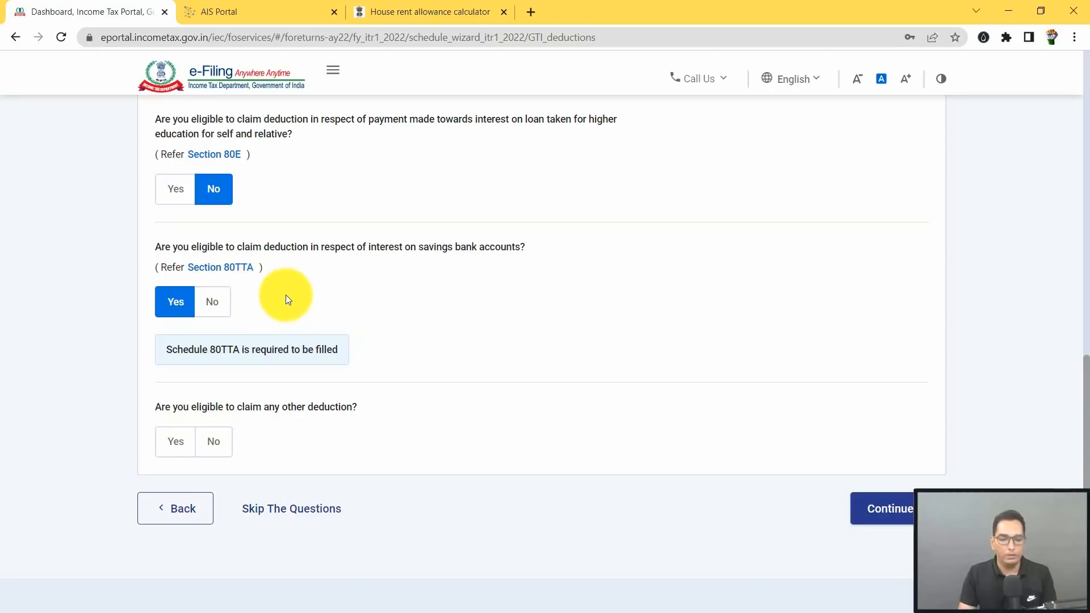
scroll(273, 392, down, 1)
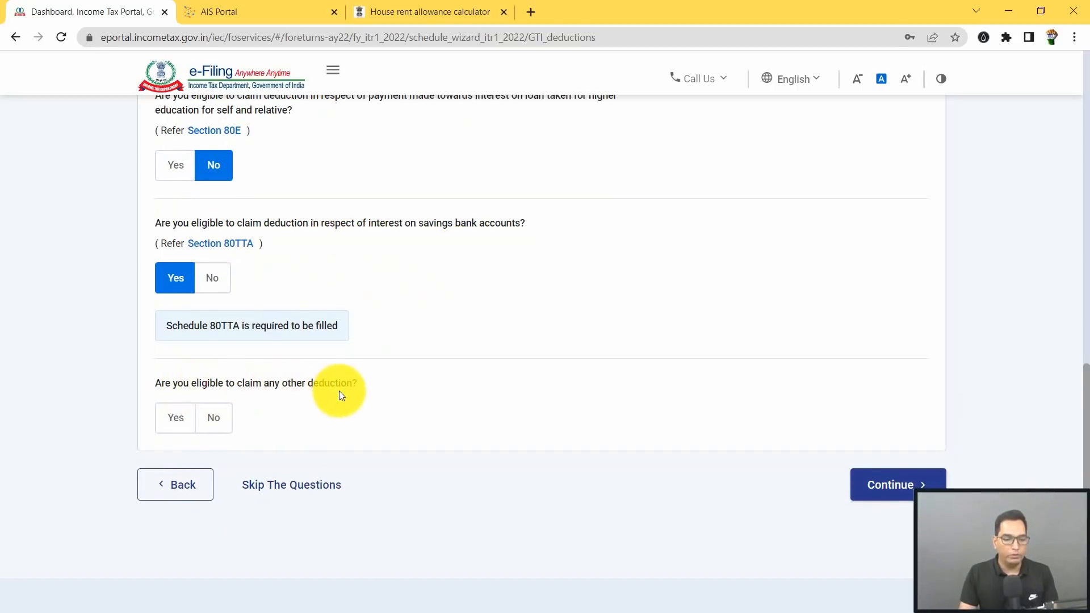
Step: Answer Yes to other deductions and enter ₹50,000 as the 80CCD(1B) exemption amount
click(172, 422)
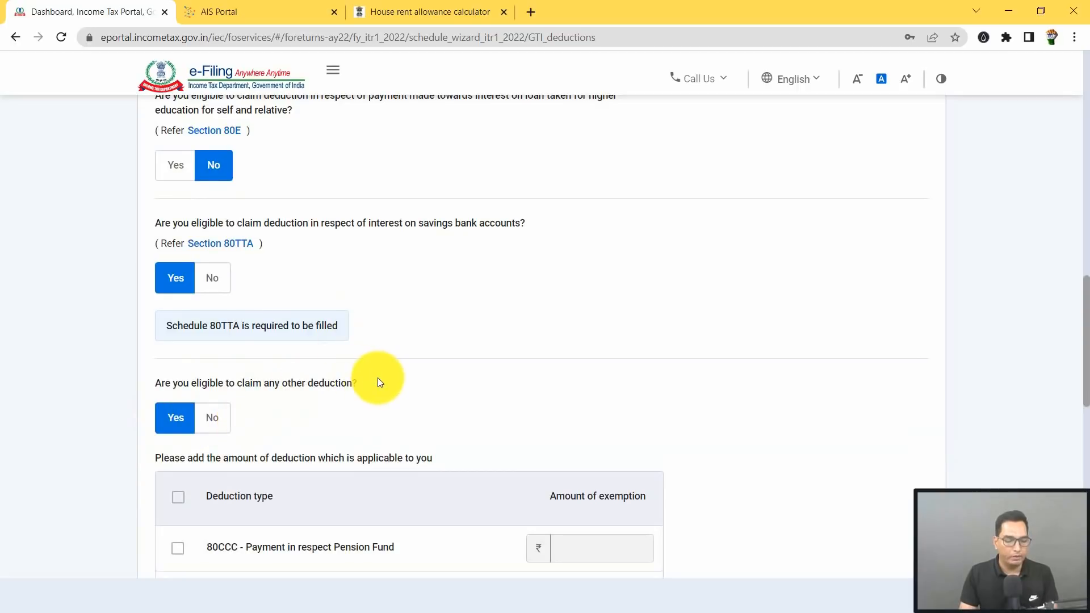
scroll(377, 377, down, 3)
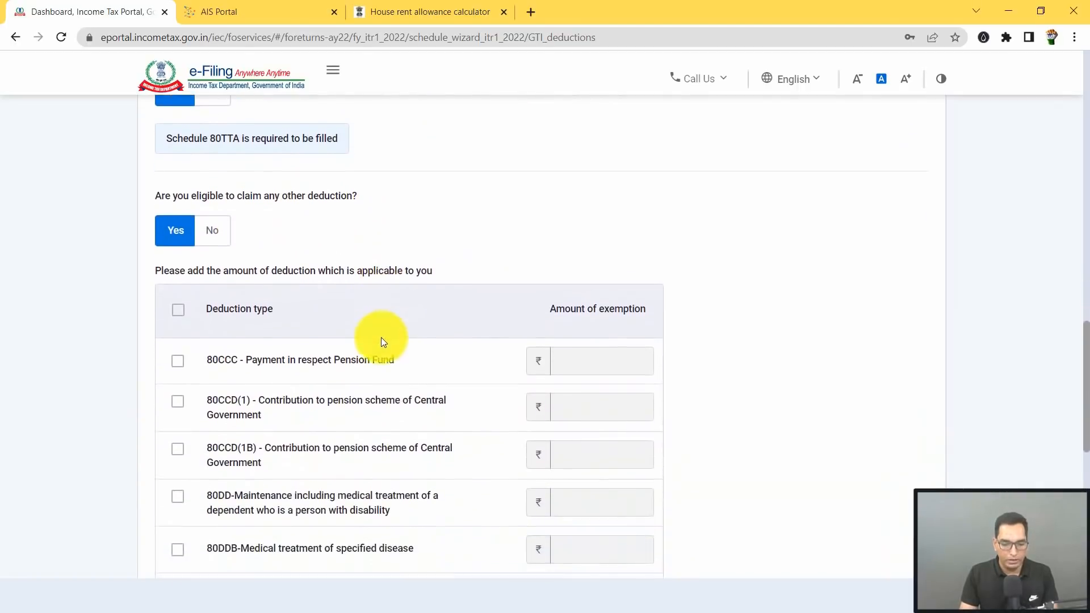
scroll(381, 339, down, 3)
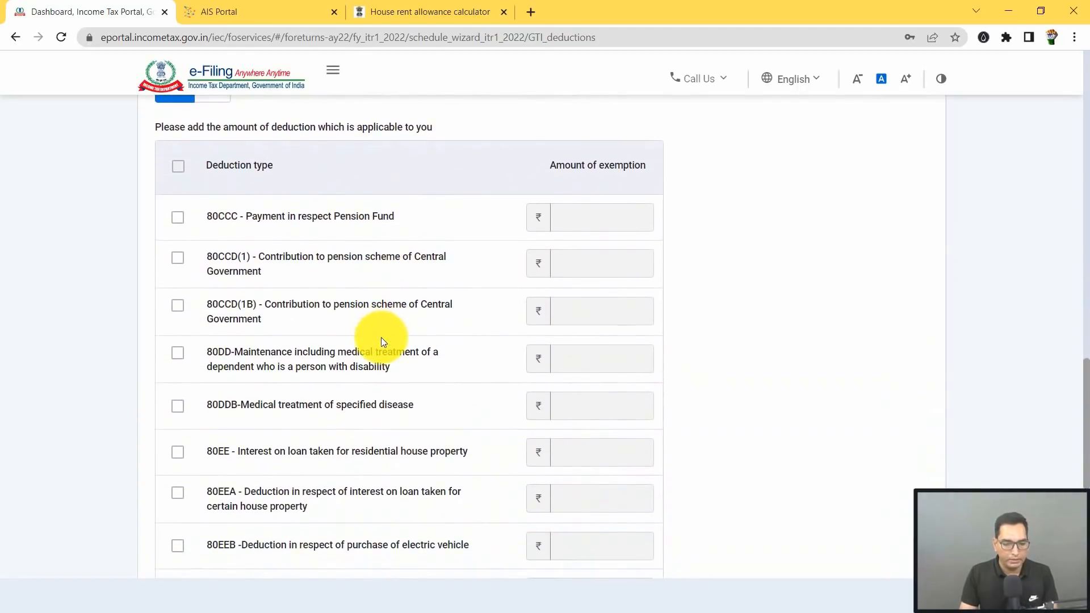
scroll(292, 270, down, 1)
click(177, 258)
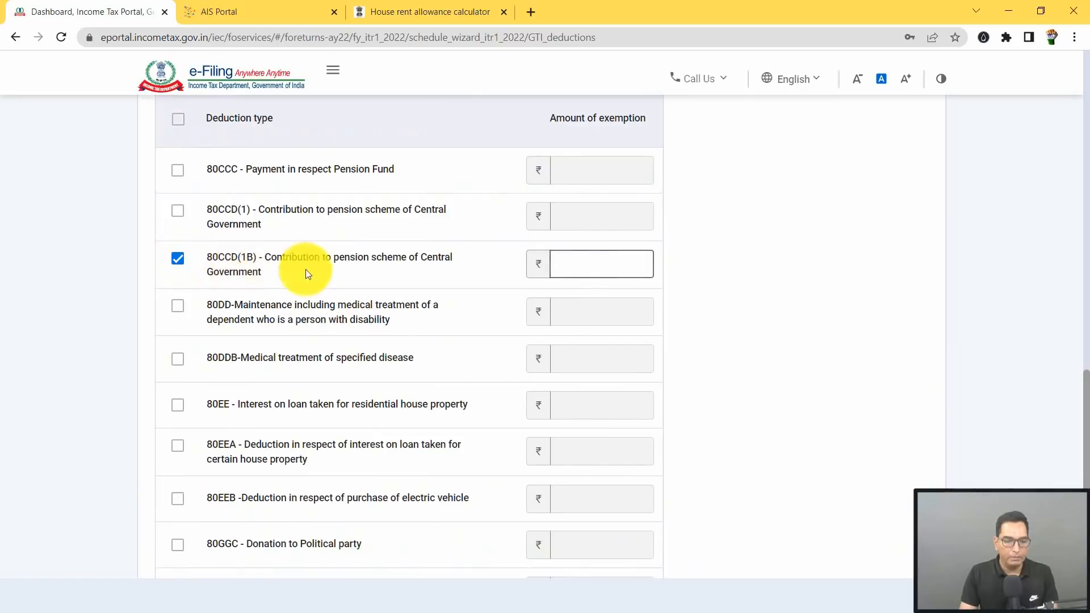
click(574, 269)
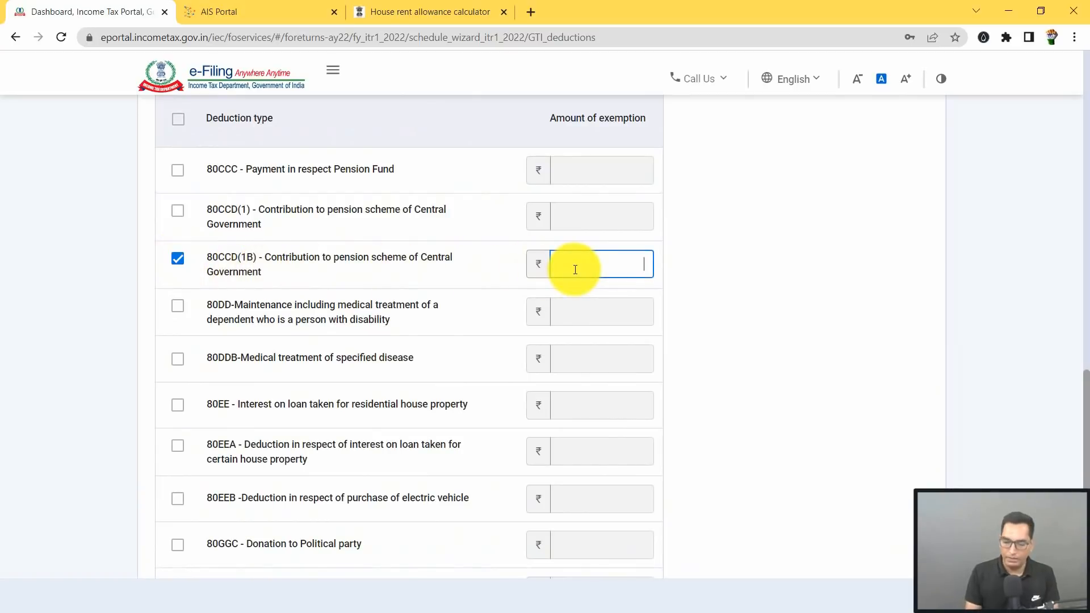
text(50,000)
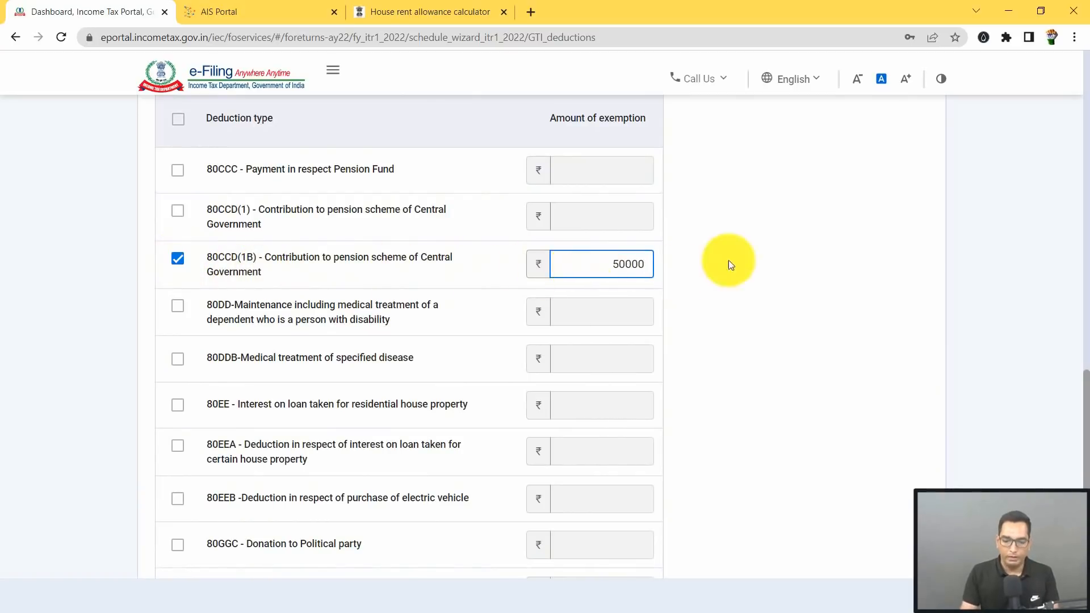
click(728, 261)
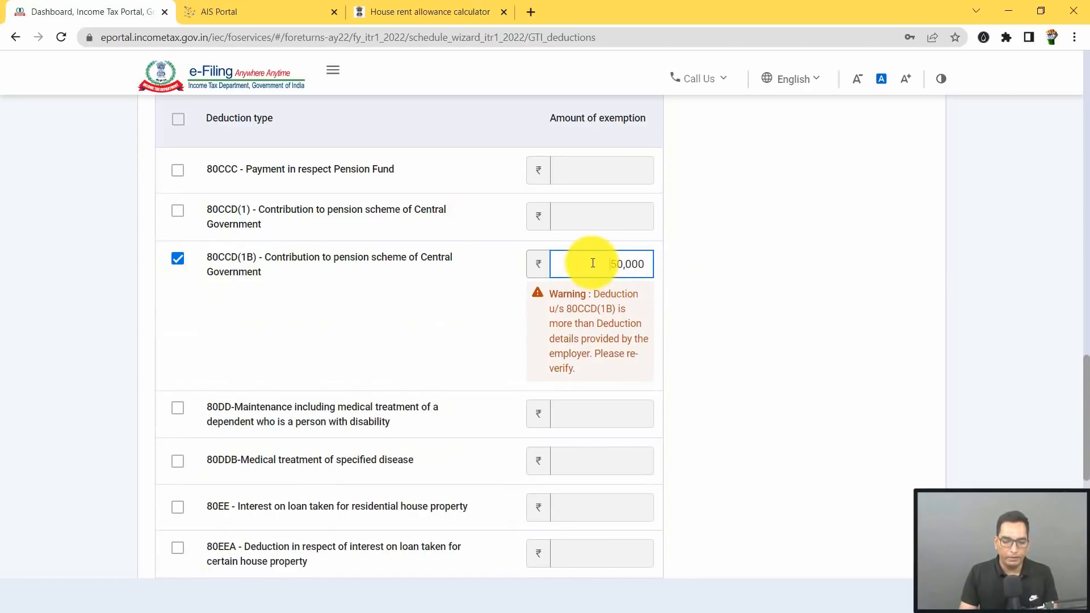
mouse_move(580, 578)
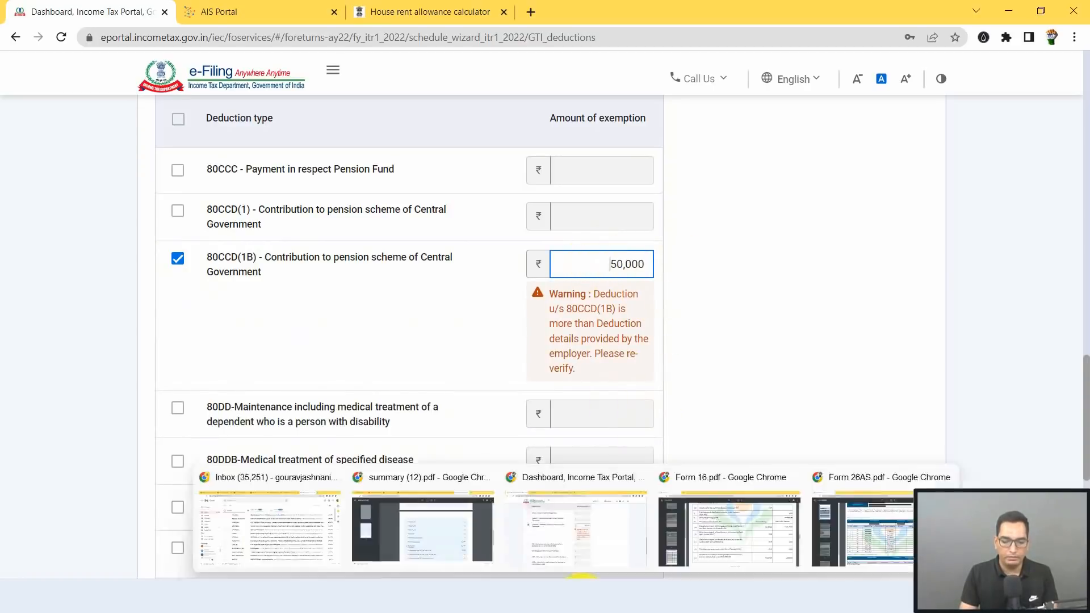
click(729, 531)
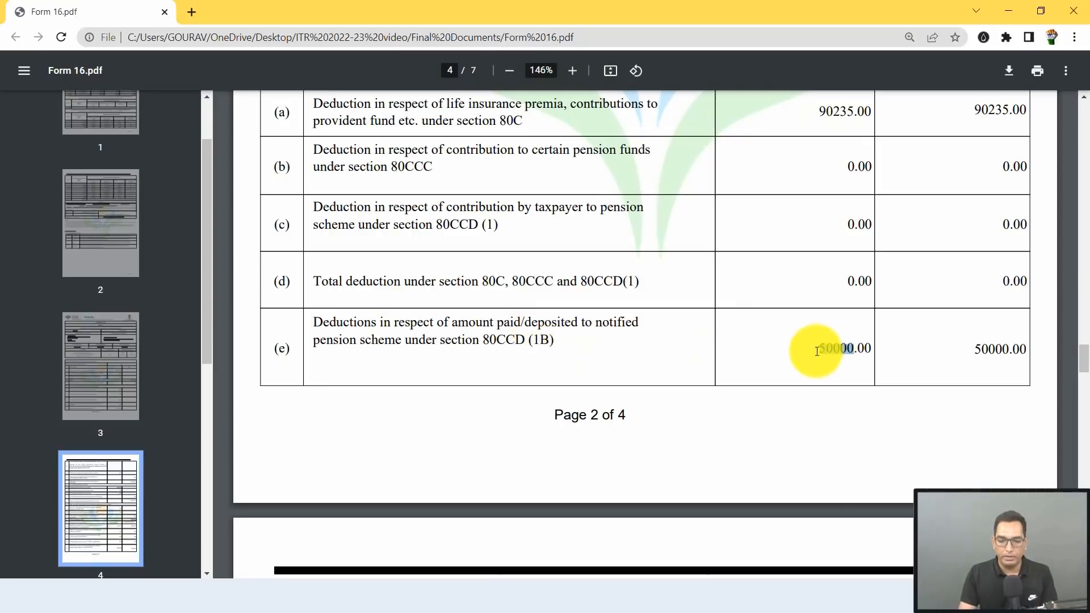
scroll(838, 355, down, 2)
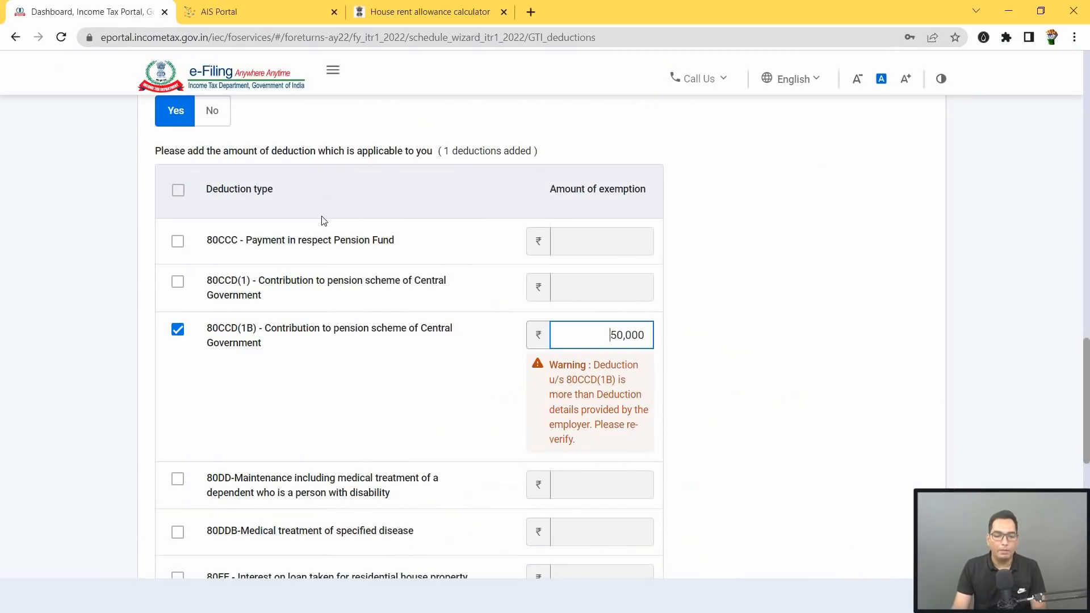
Step: Continue to the Verify your deductions summary and open the 80D deduction for editing
scroll(326, 243, down, 1)
scroll(326, 259, down, 3)
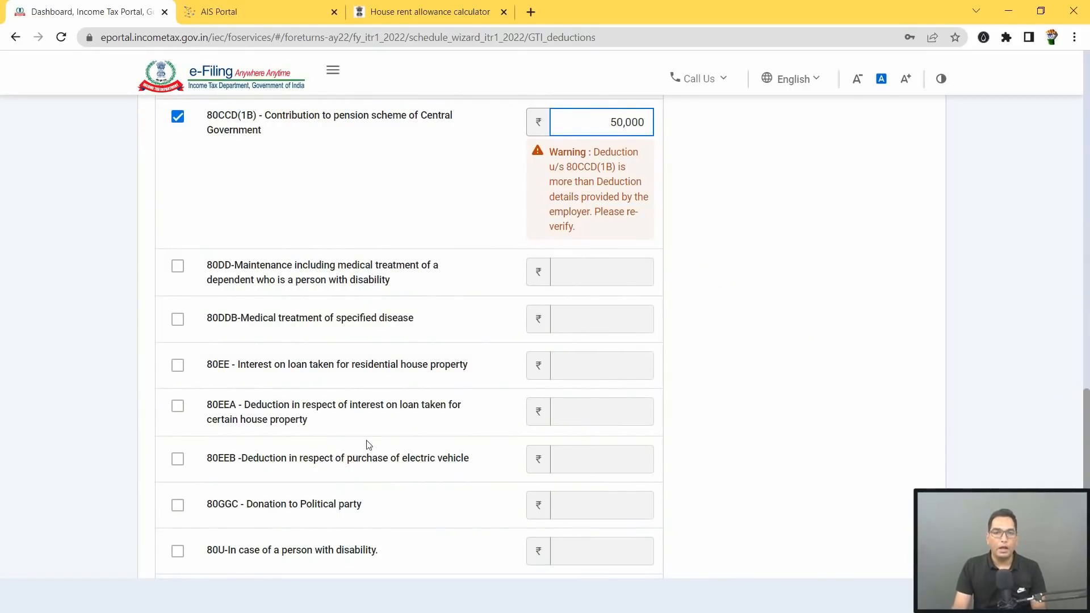
scroll(335, 454, down, 3)
click(888, 496)
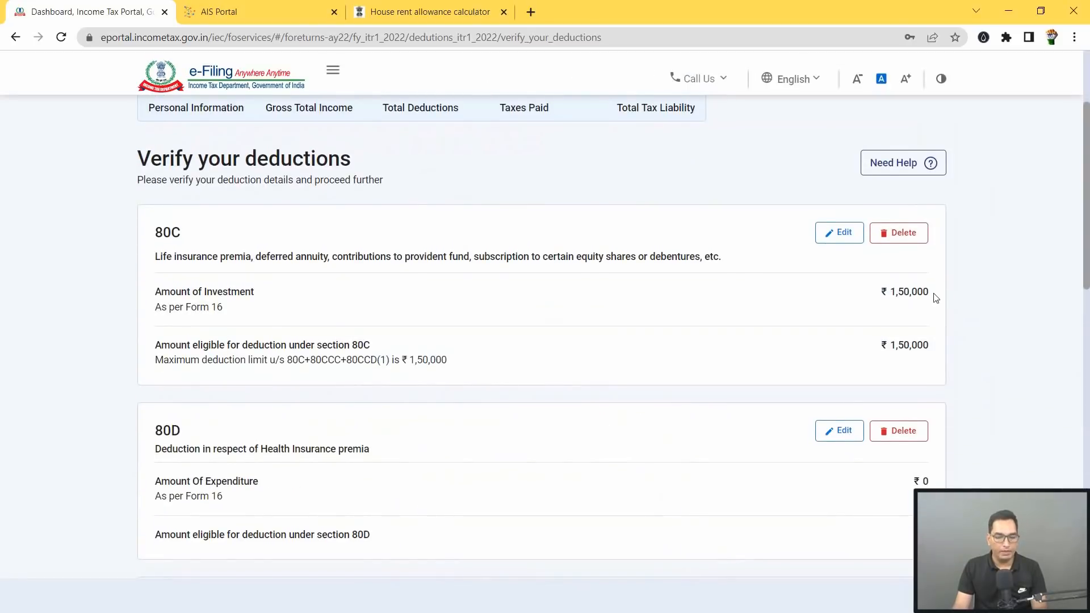
scroll(936, 298, down, 3)
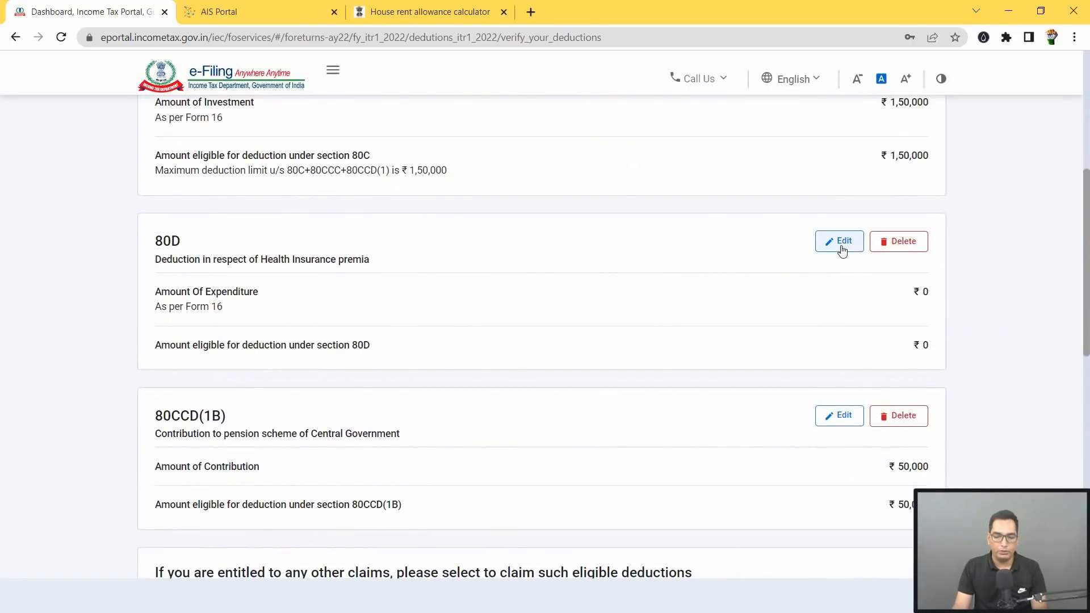
click(842, 252)
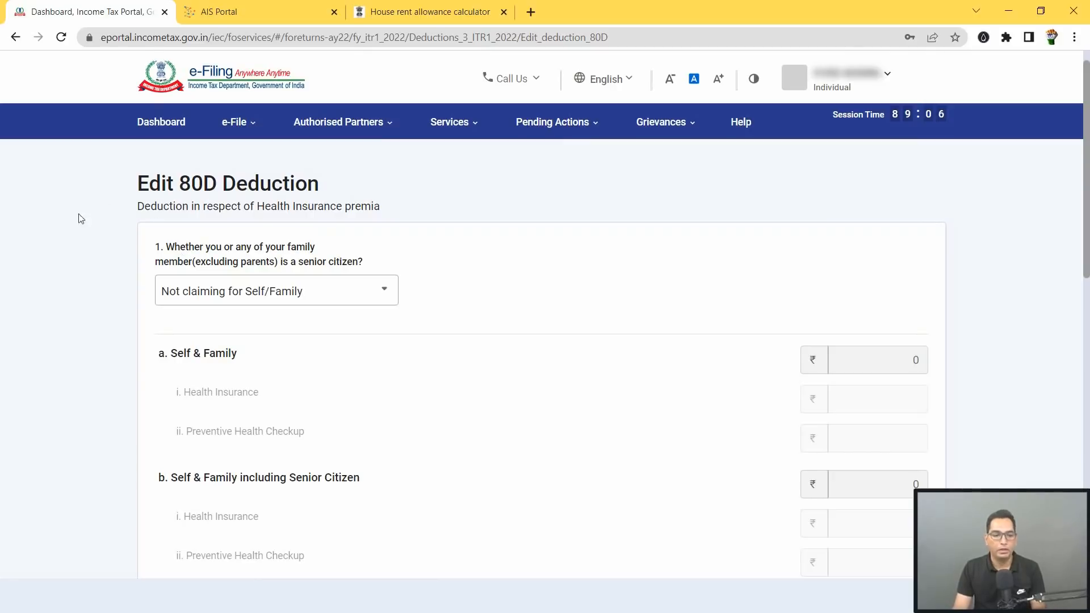
Step: Answer No for self/family senior citizen and enter ₹18,750 health insurance from Form 16
click(282, 296)
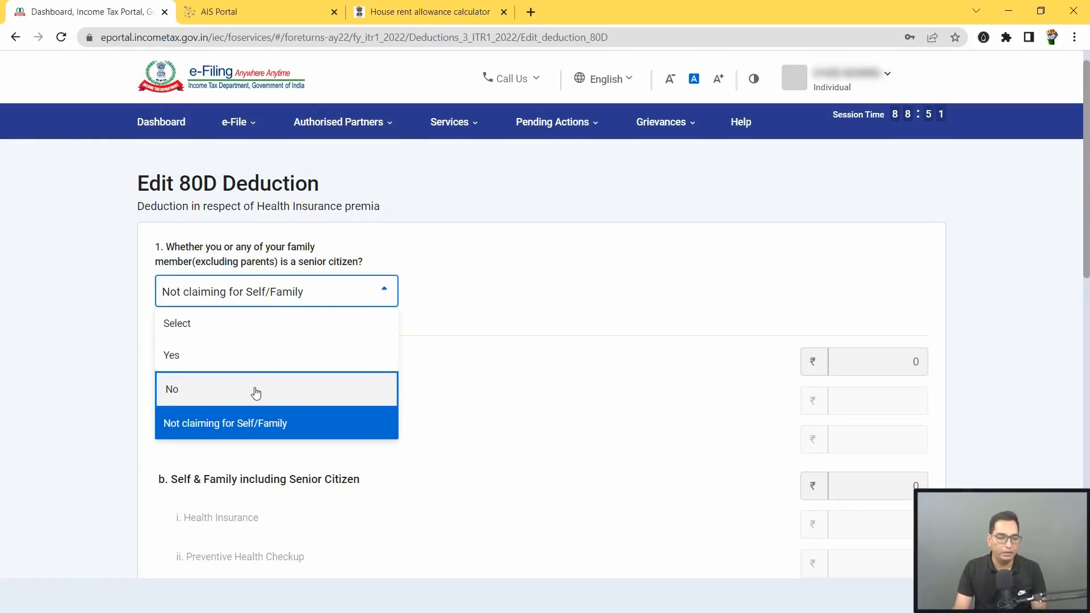
click(254, 390)
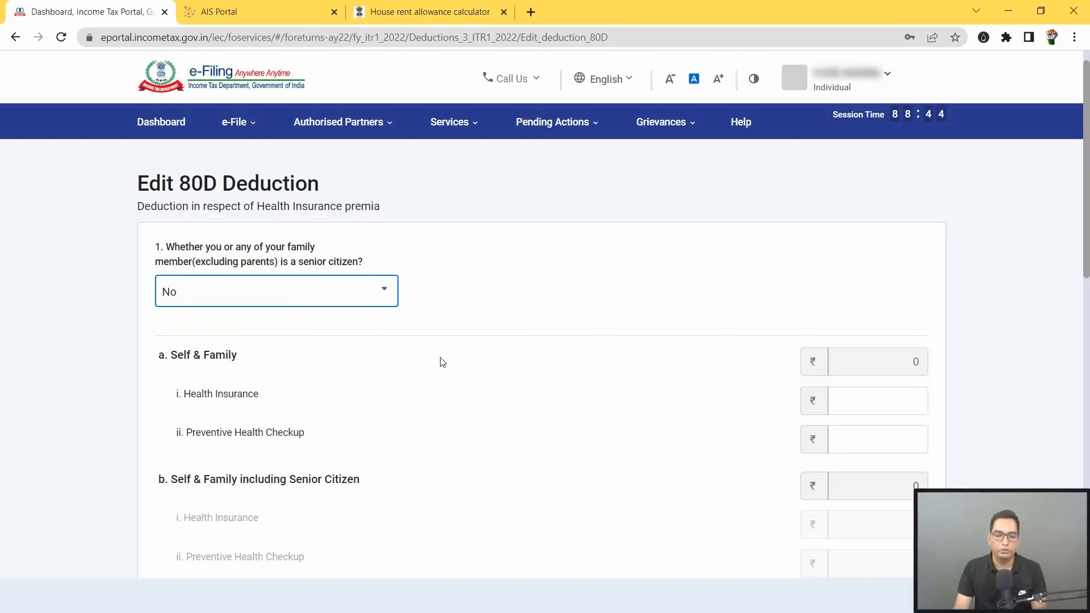
click(894, 401)
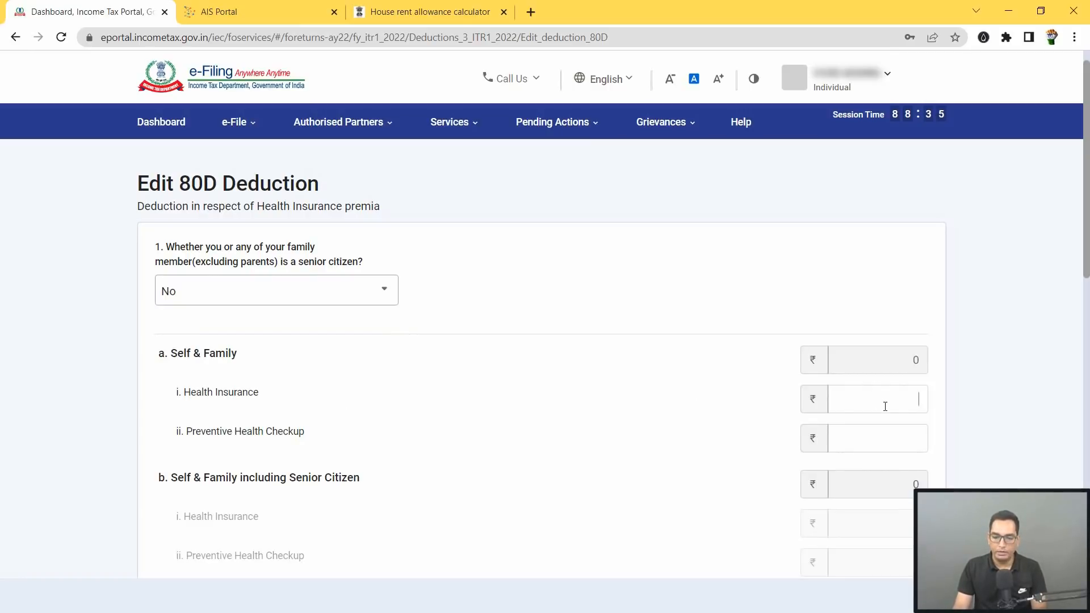
key(alt+Tab)
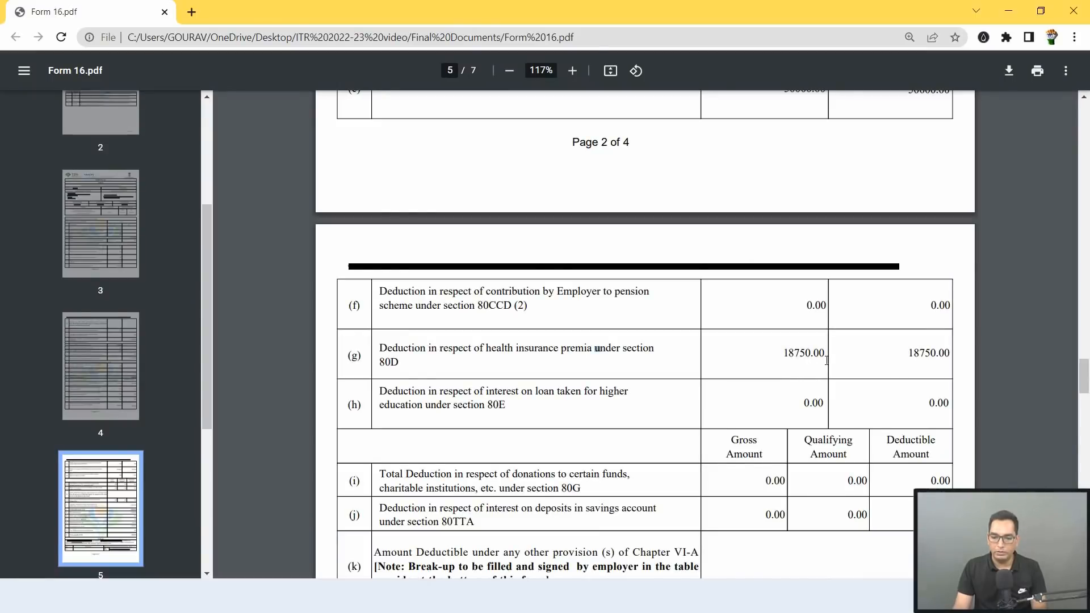
key(alt+Tab)
text(18)
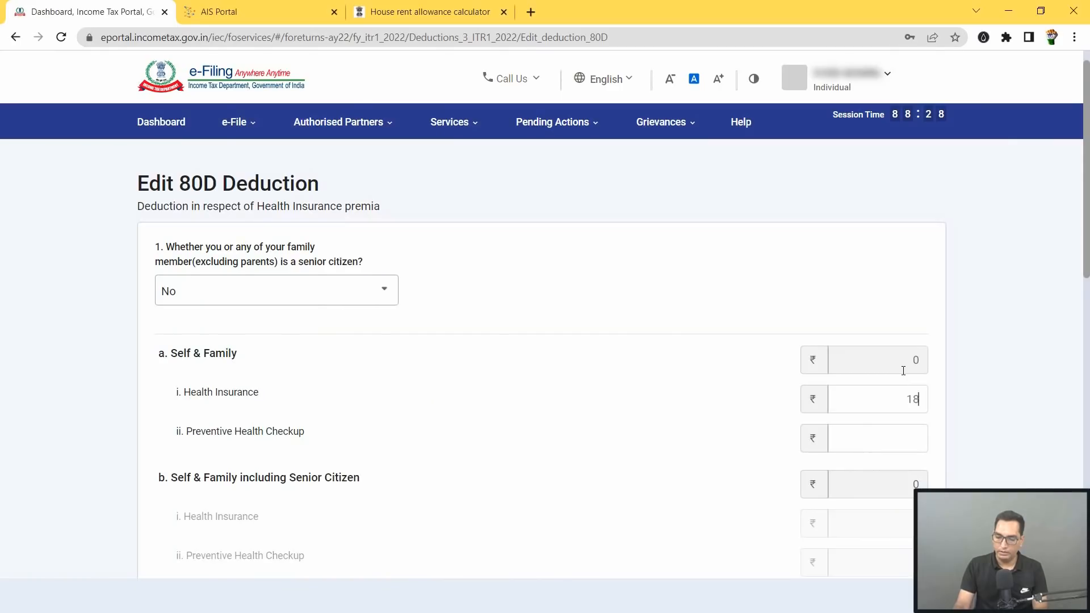
text(,750)
key(Tab)
Step: Leave parents' health insurance as Not claiming and save the 80D deduction
scroll(602, 397, down, 3)
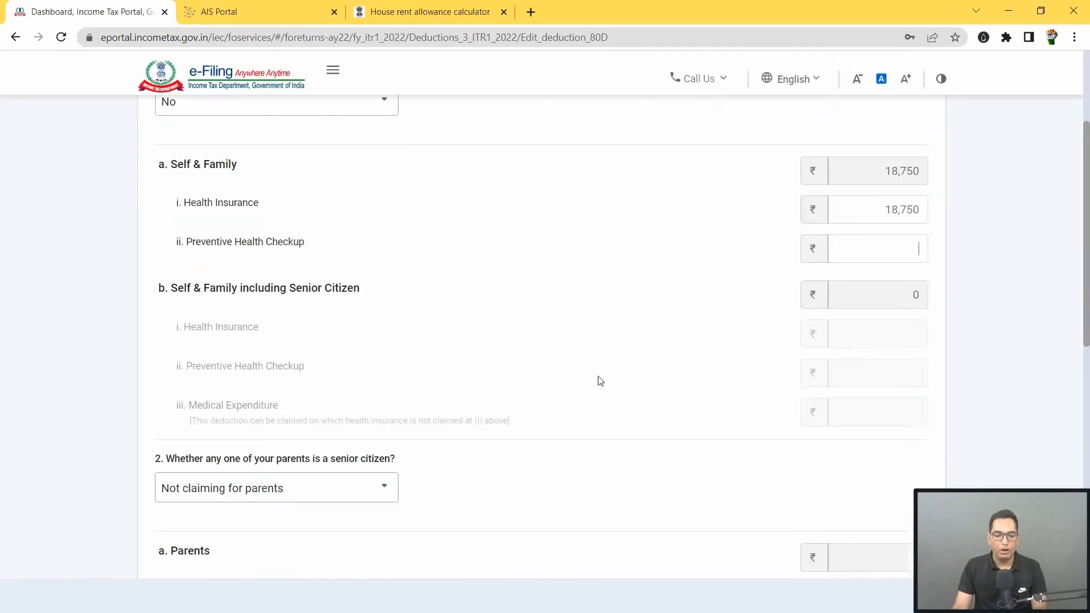
scroll(600, 381, down, 3)
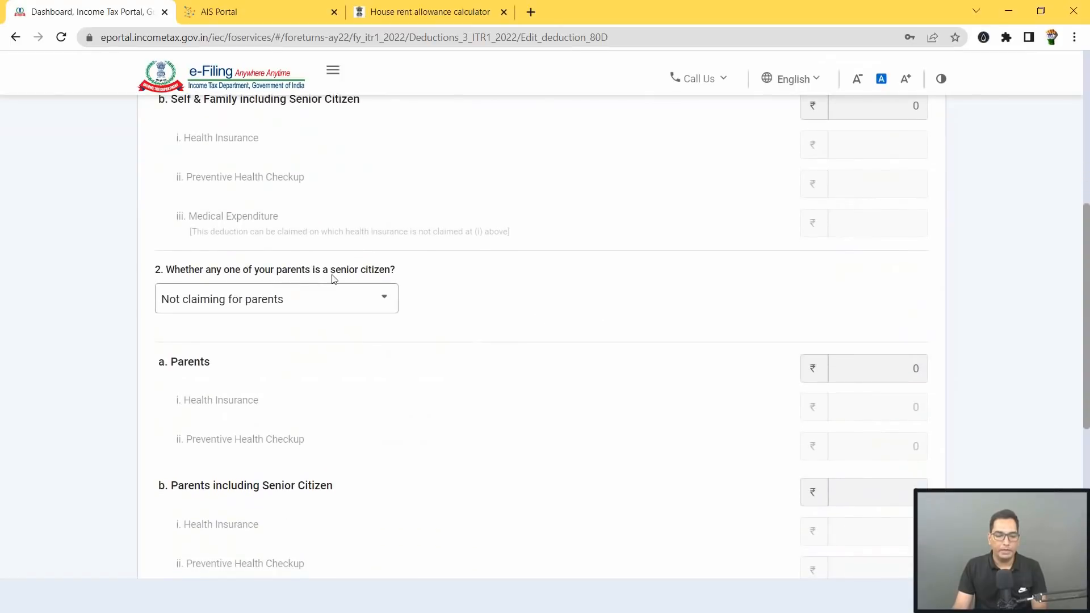
click(316, 307)
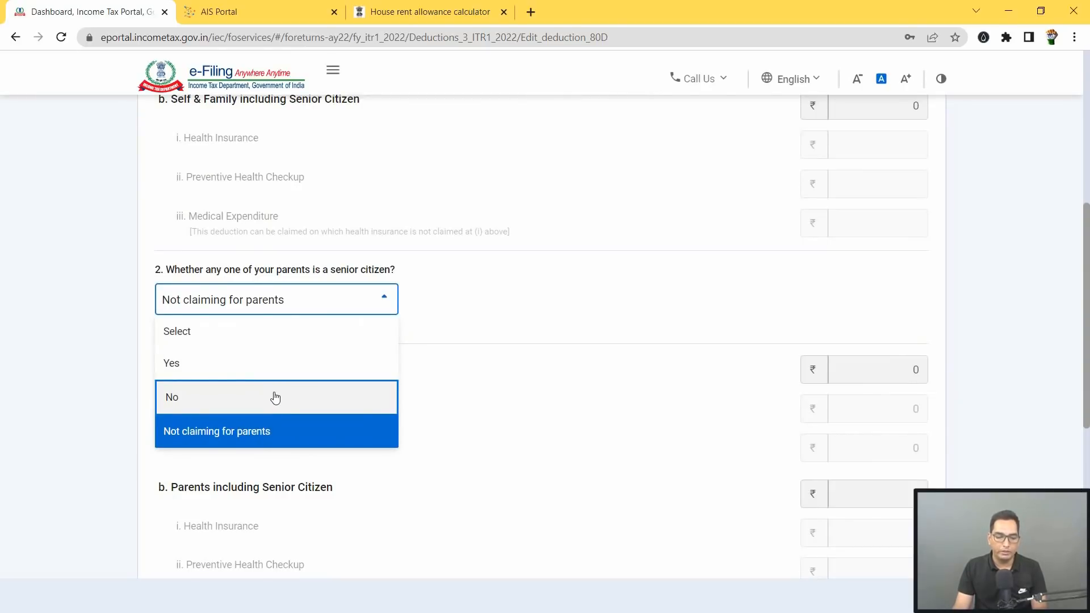
click(261, 429)
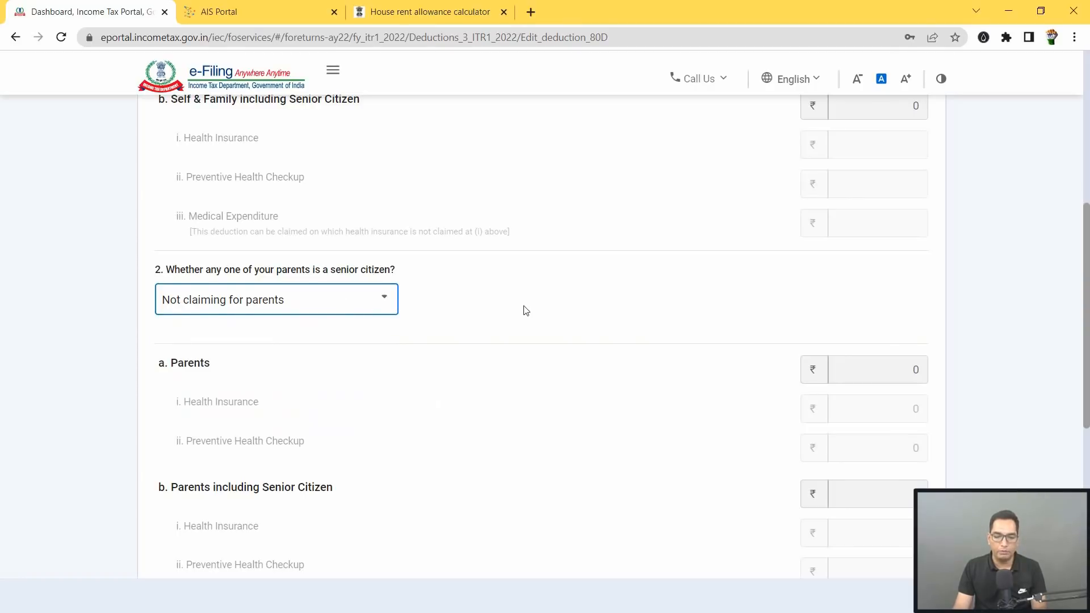
scroll(525, 311, down, 3)
scroll(530, 315, down, 1)
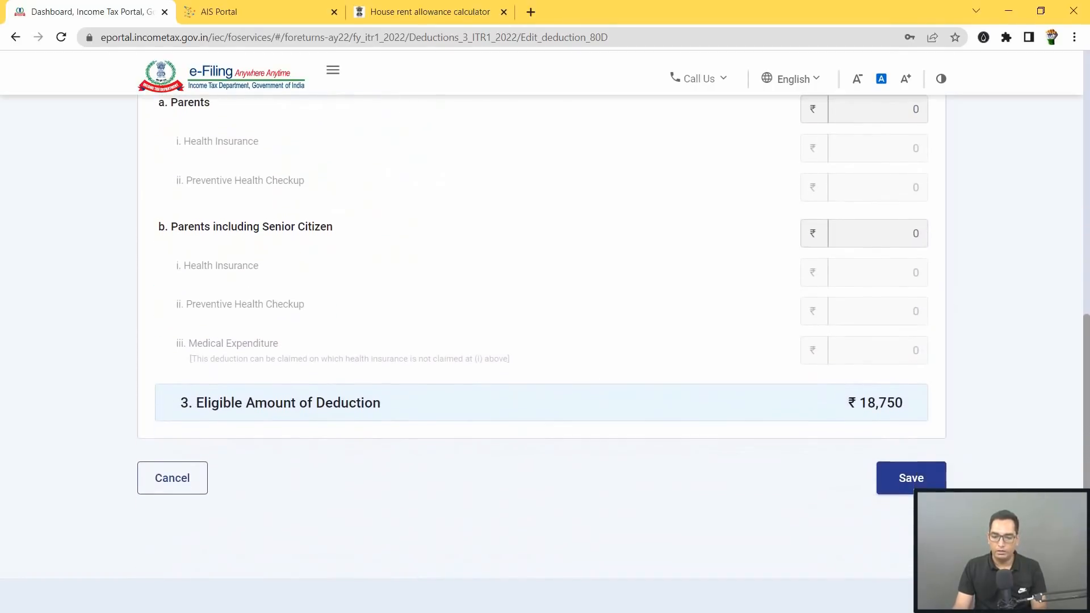
click(922, 486)
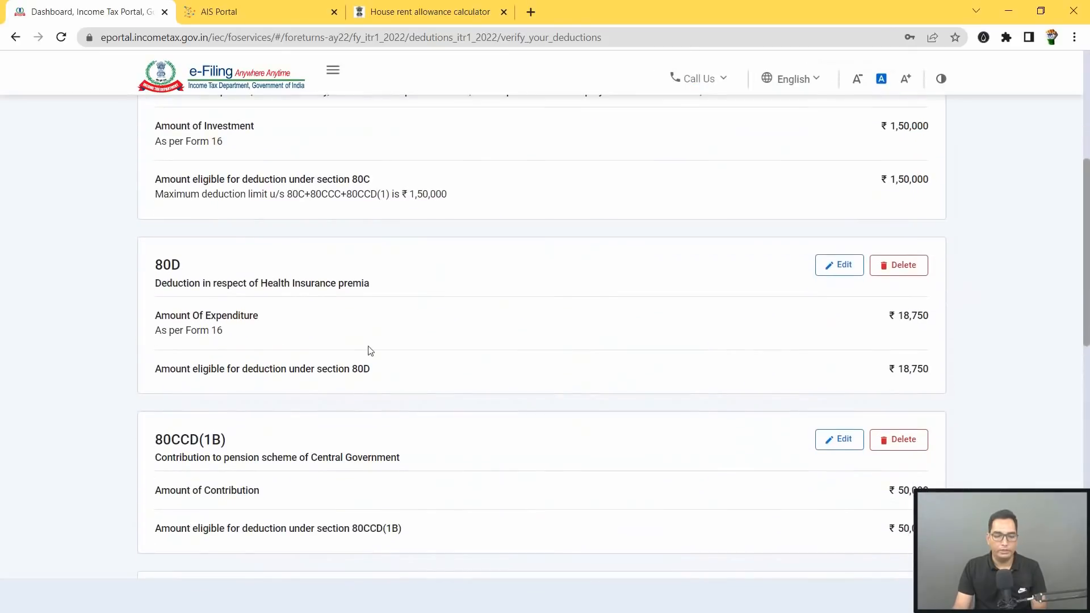
scroll(273, 363, down, 2)
scroll(239, 363, down, 3)
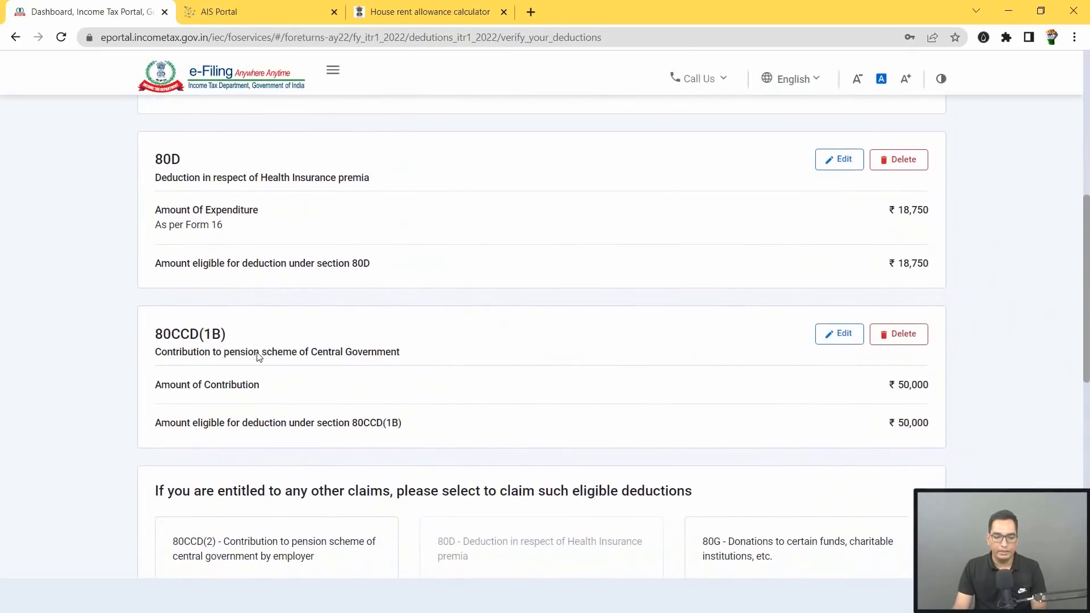
scroll(897, 348, down, 2)
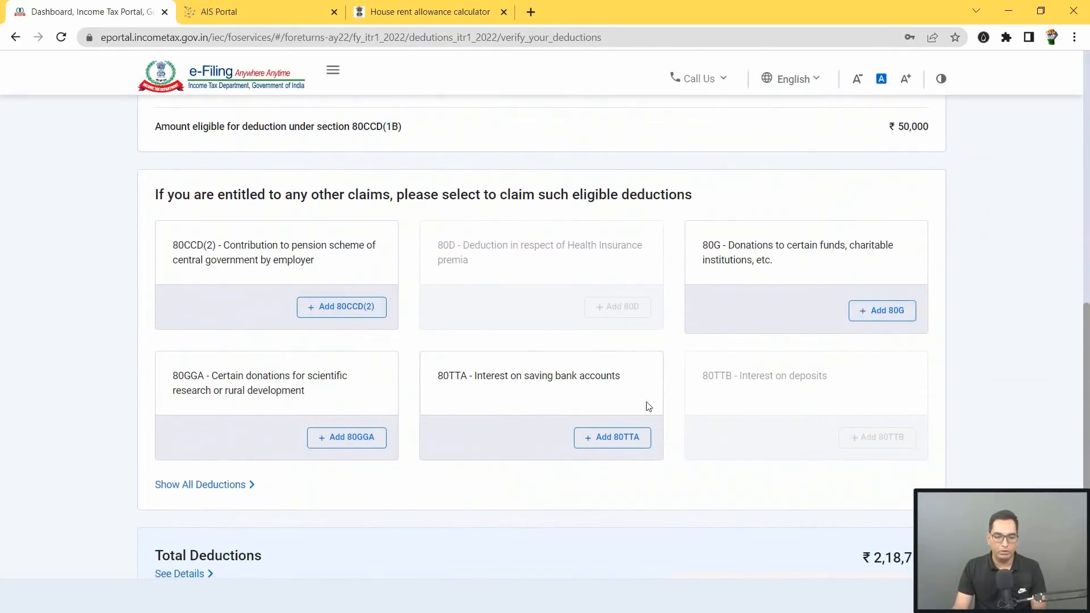
scroll(652, 343, down, 1)
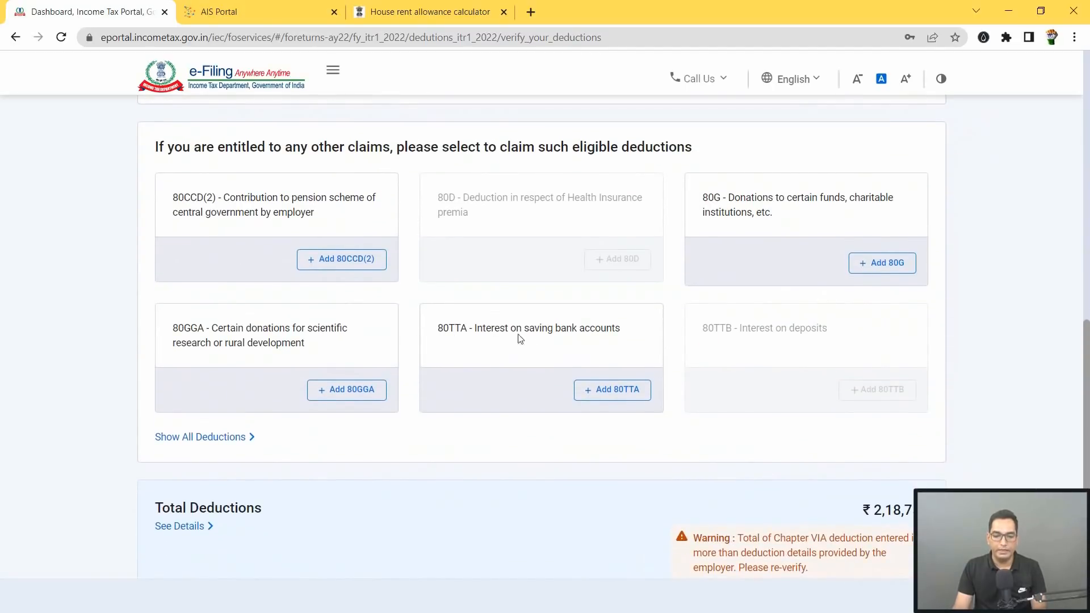
Step: Enter ₹4,562 savings bank interest in the Add 80TTA form and add it
click(617, 392)
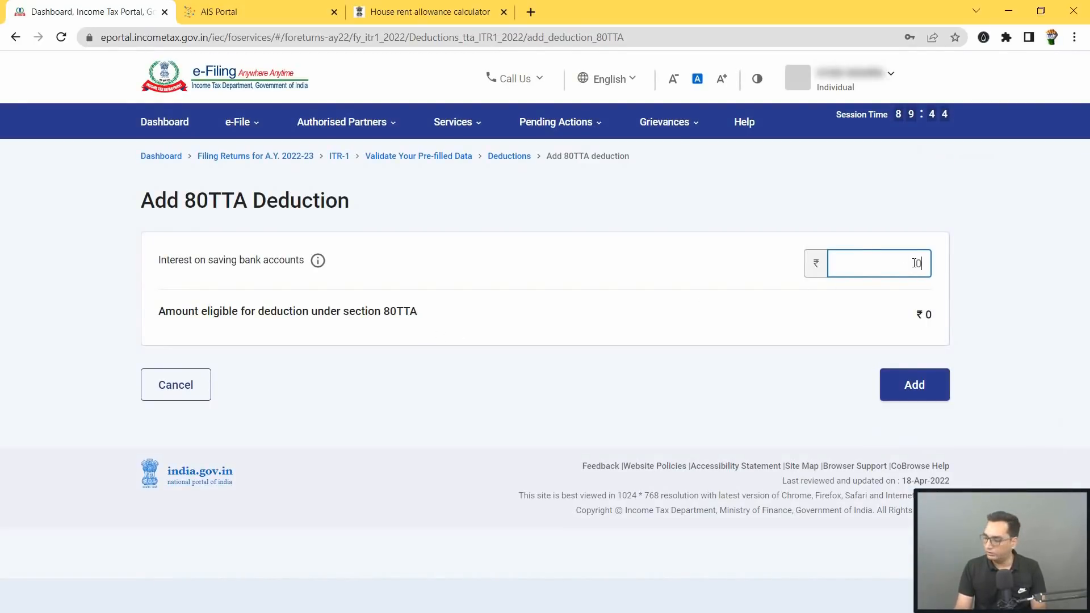
text(456)
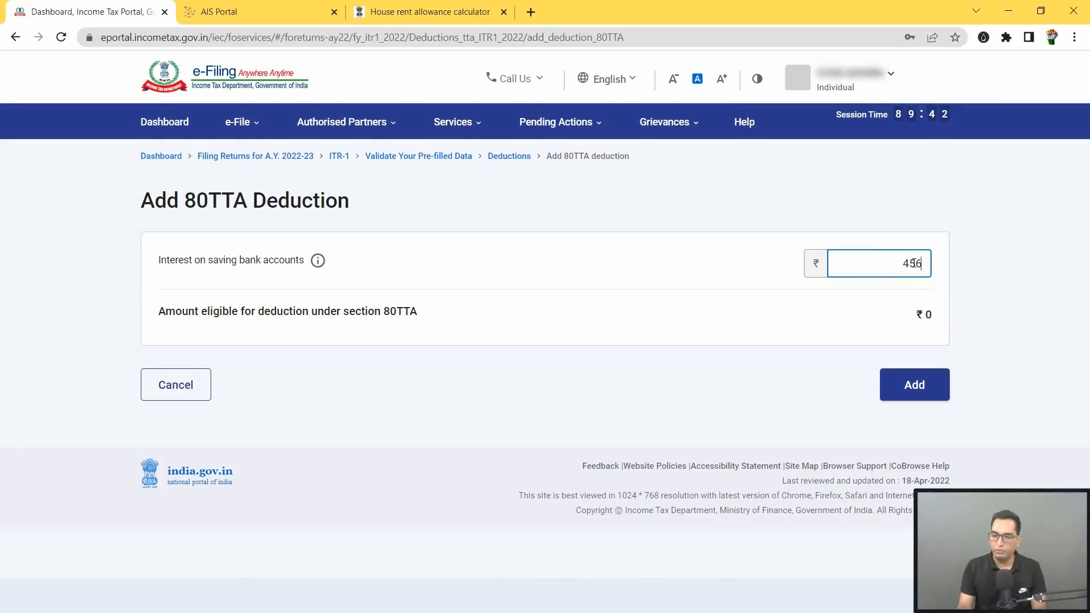
text(2)
click(973, 274)
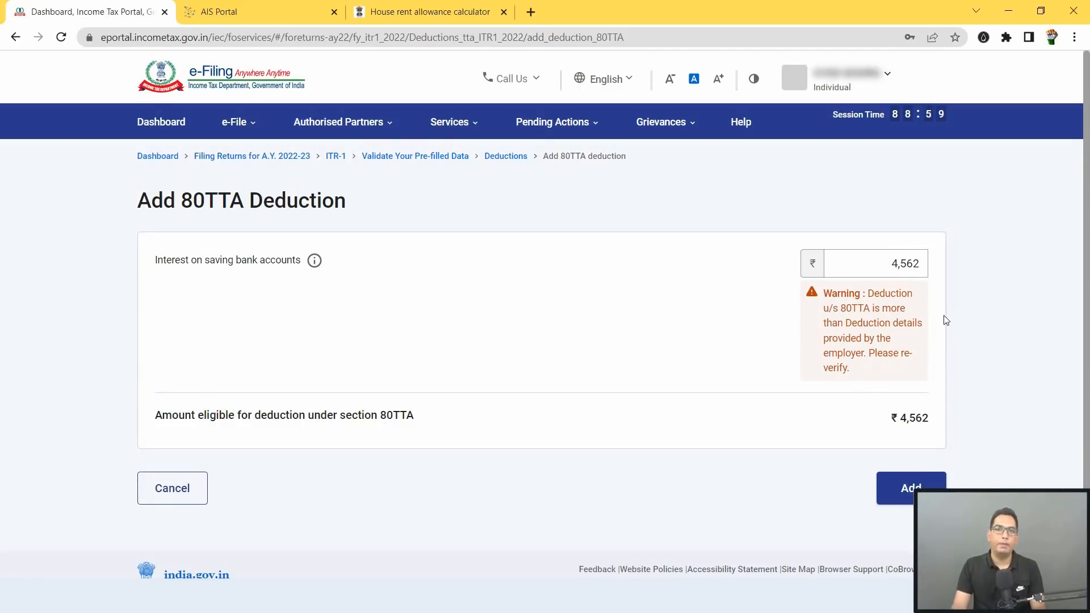
click(891, 268)
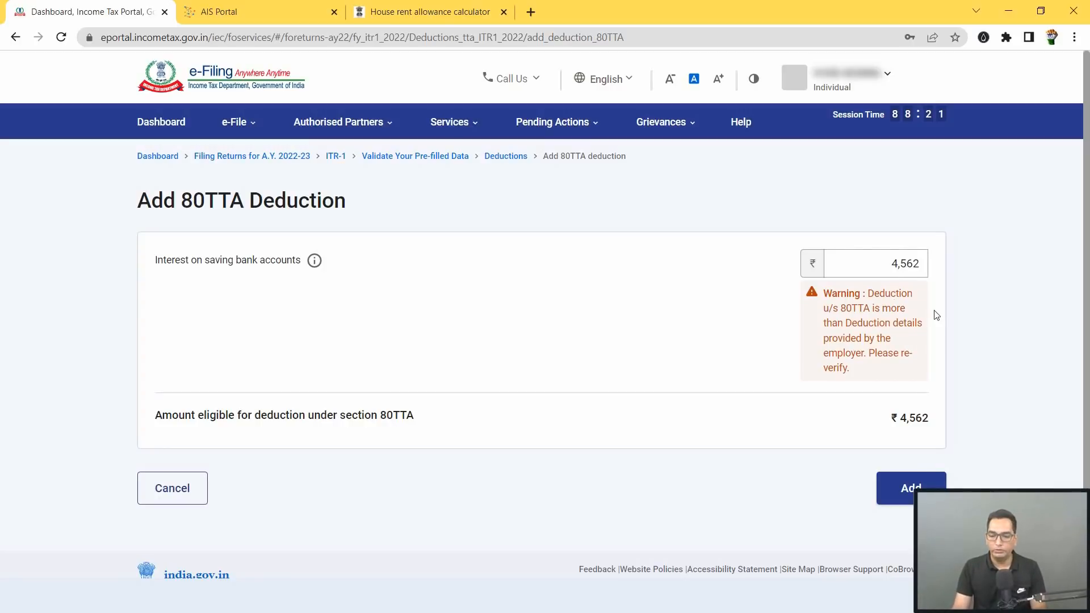
click(907, 482)
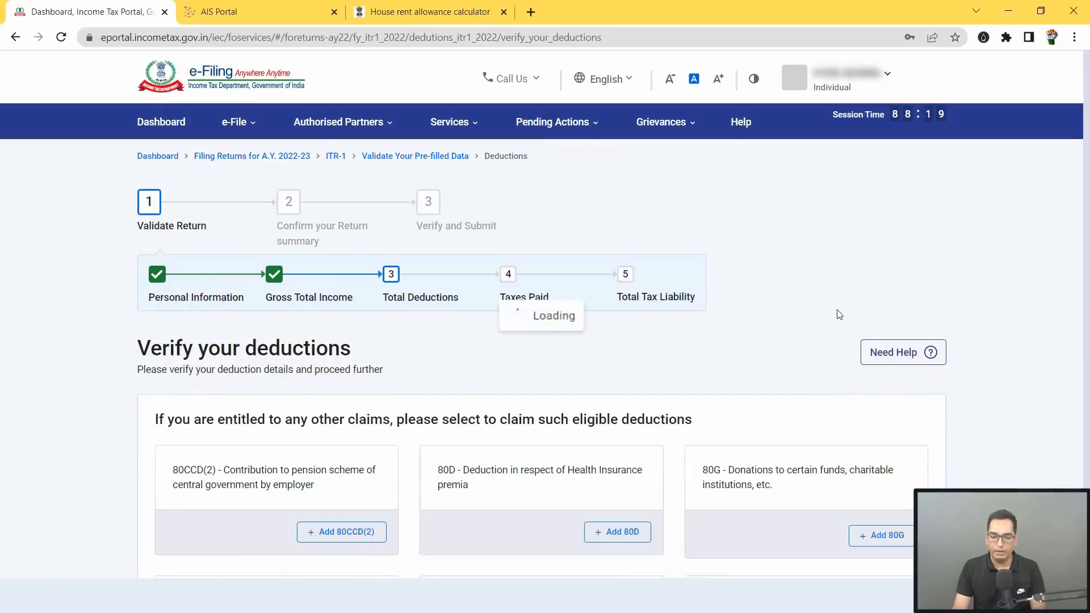
Step: Confirm the ₹2,23,312 deductions total at the bottom of the deductions page
scroll(806, 324, down, 4)
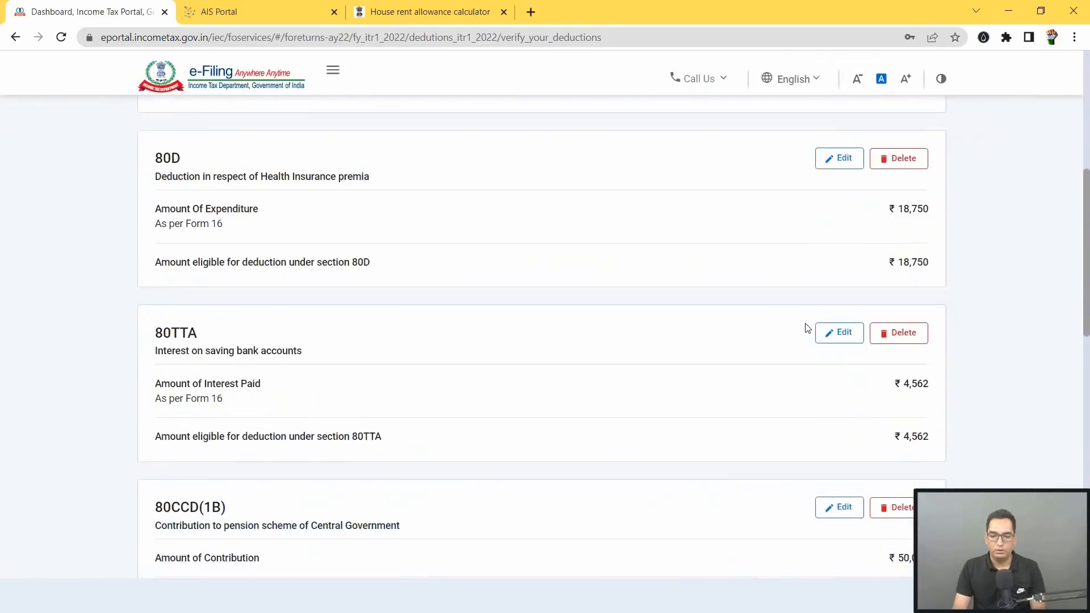
scroll(806, 327, down, 10)
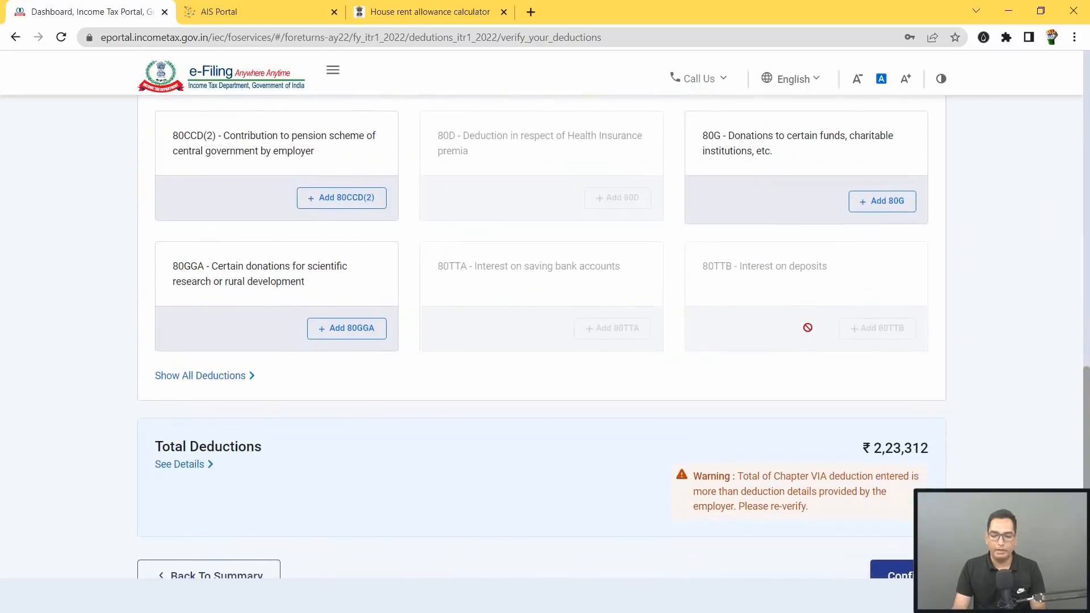
scroll(807, 327, down, 3)
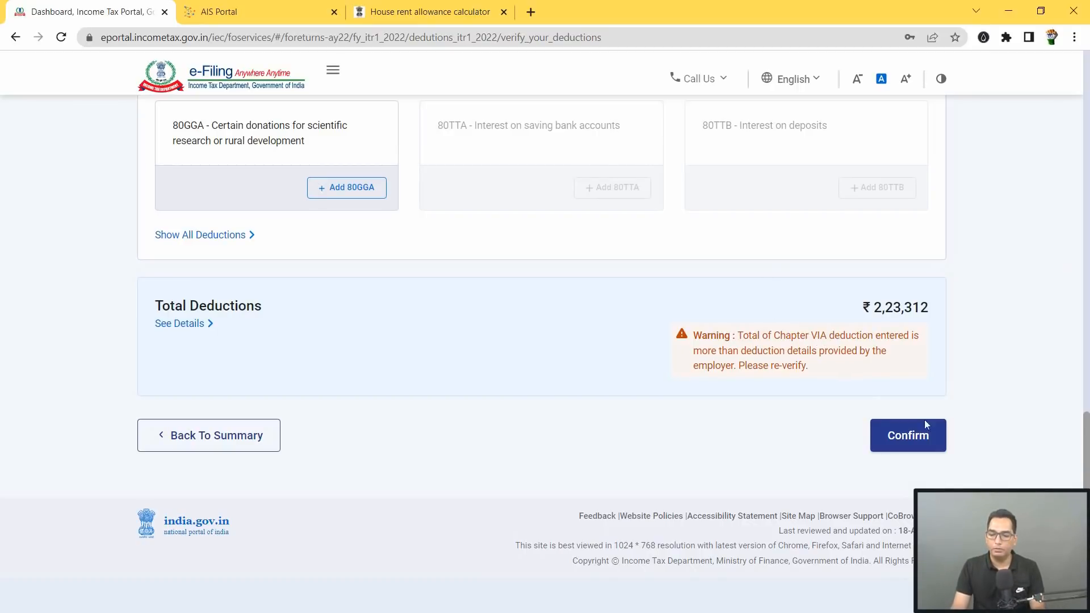
click(907, 435)
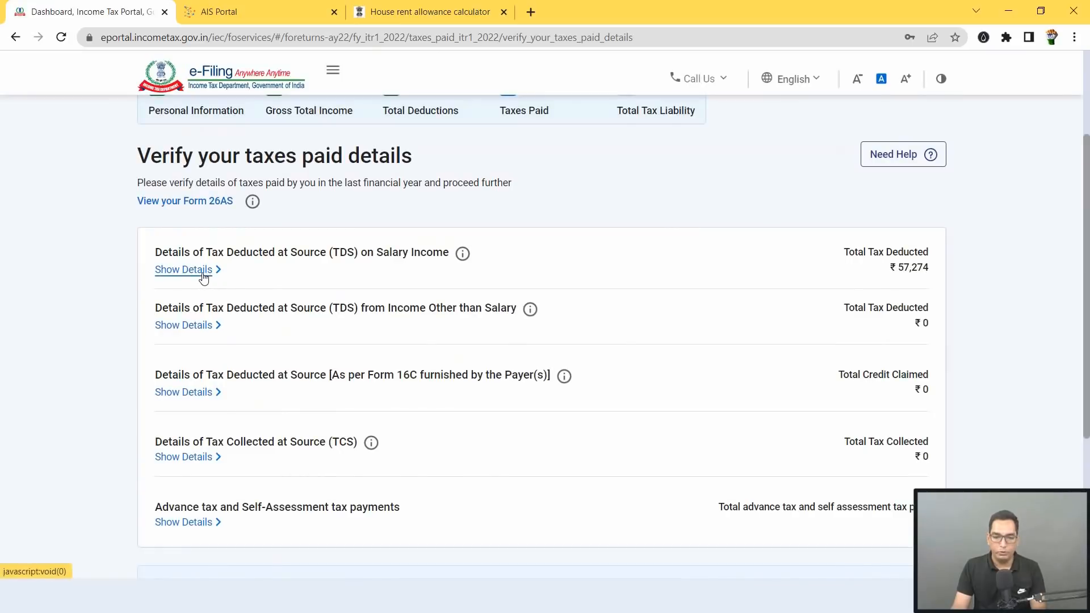
Step: Show the salary TDS details and select the single deductor row
click(204, 275)
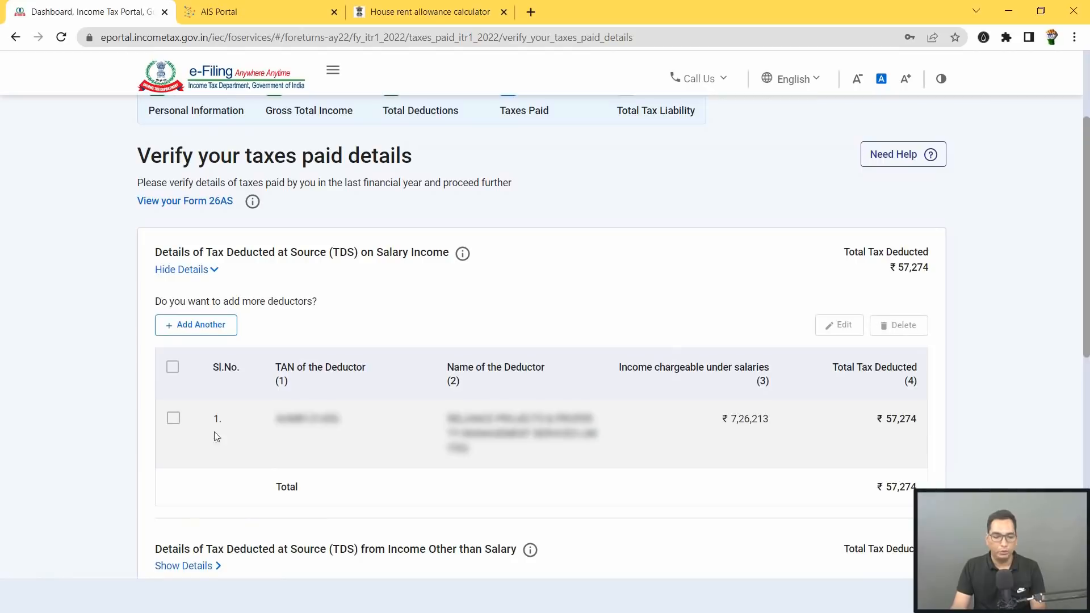
click(173, 420)
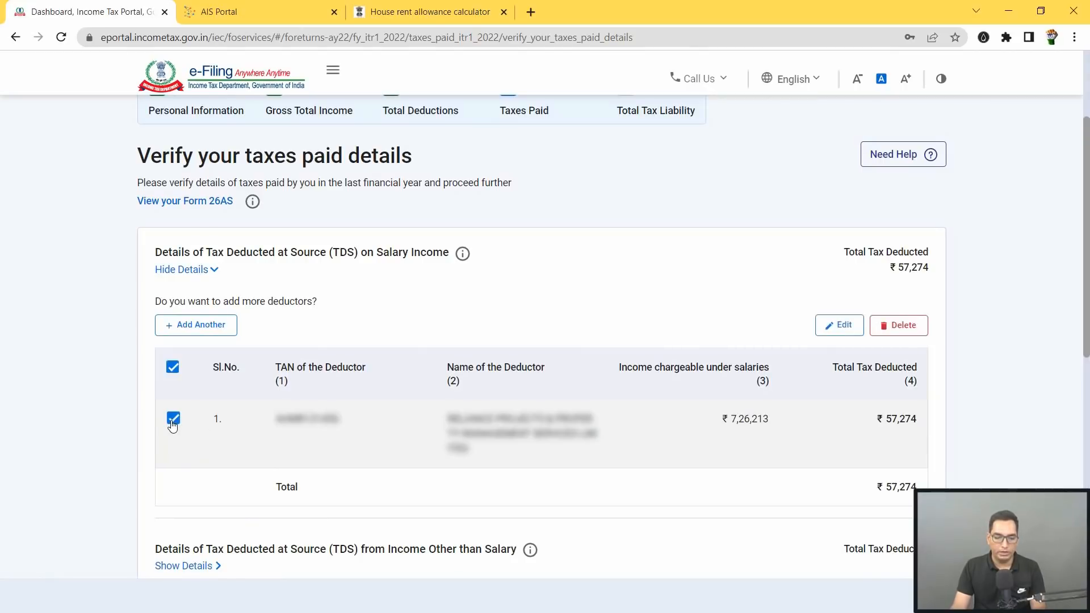
Step: Change the deductor entry to income 10,21,563 and tax deducted 67,895 per Form 26AS, then save
click(845, 327)
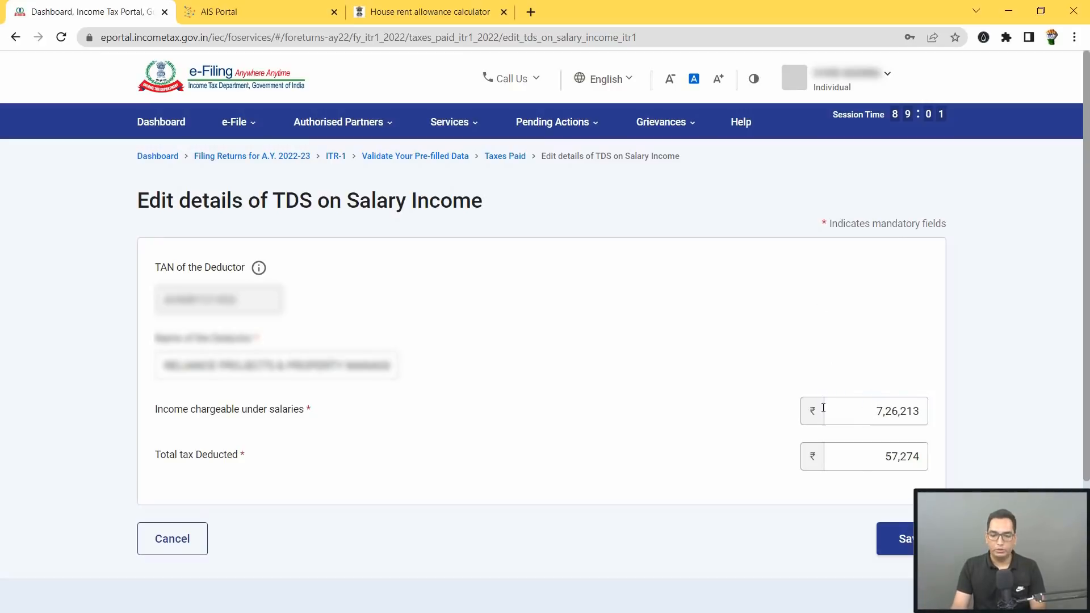
click(860, 457)
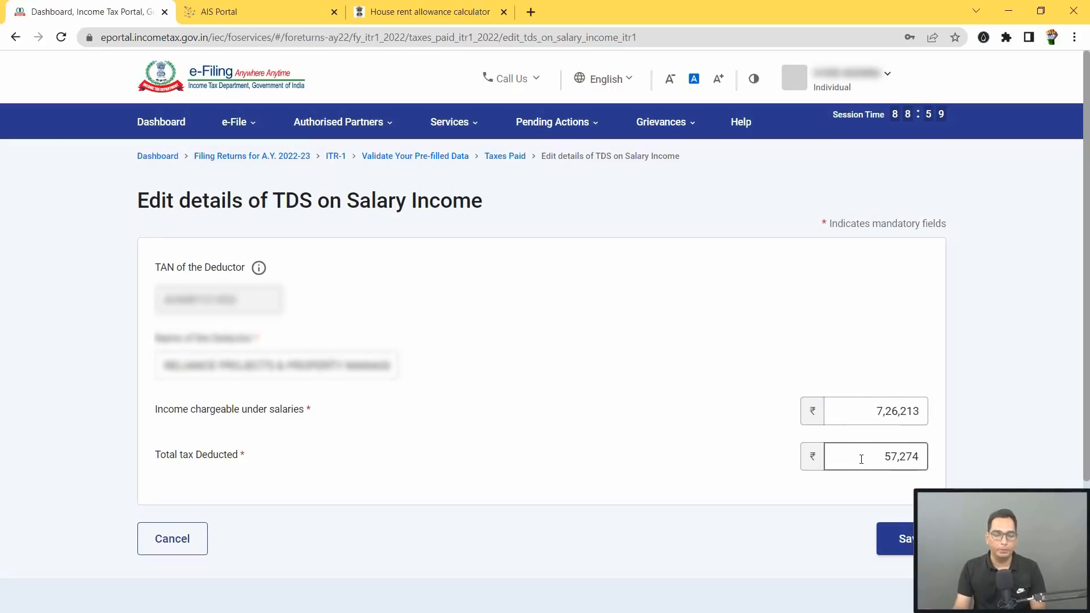
key(alt+Tab)
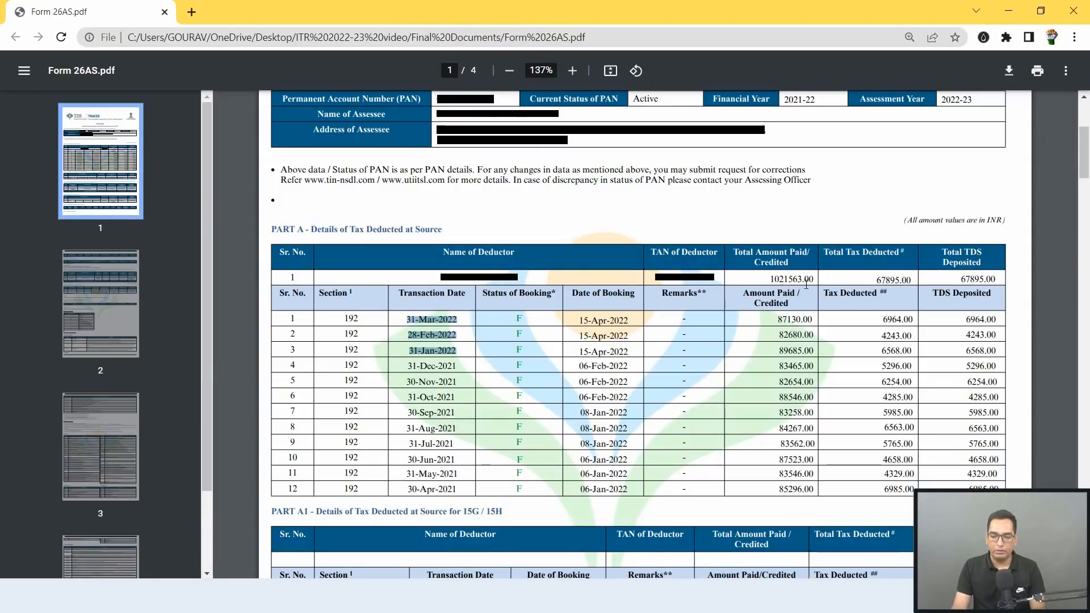
key(alt+Tab)
text(10)
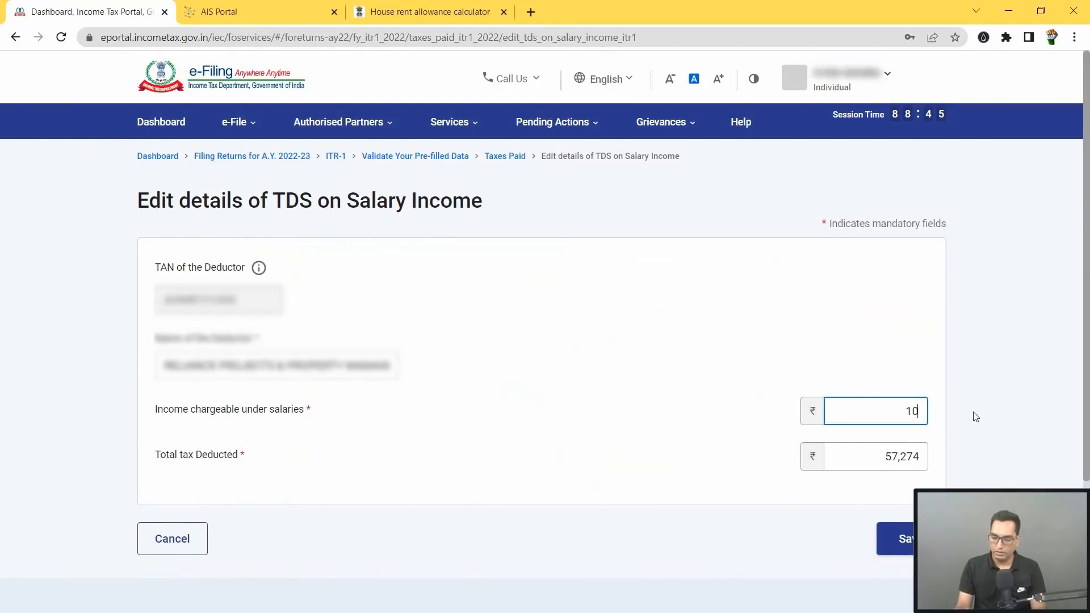
text(21563)
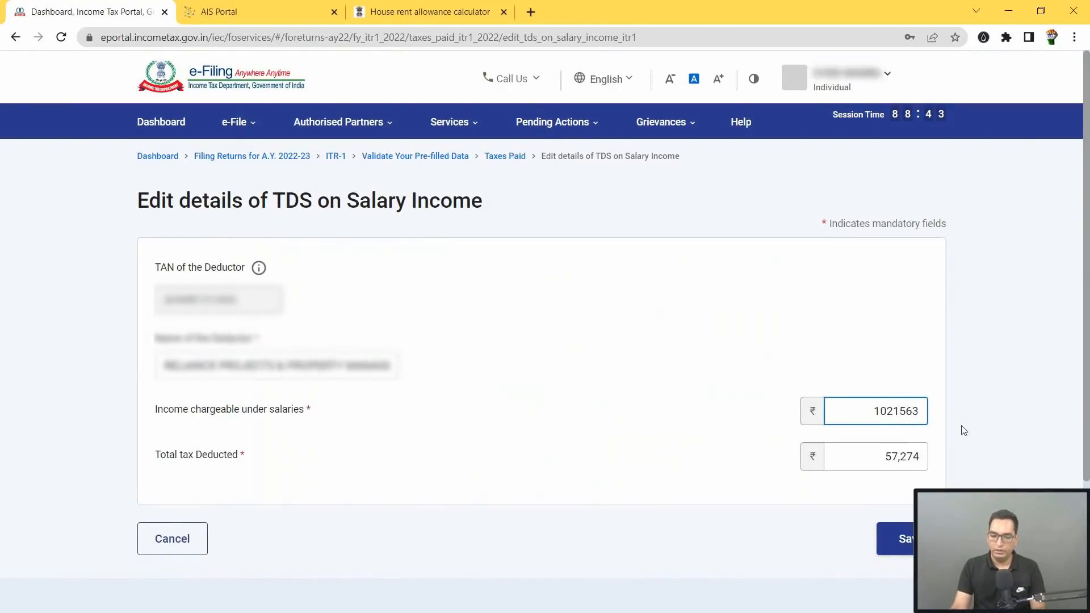
drag(885, 461, 934, 462)
key(alt+Tab)
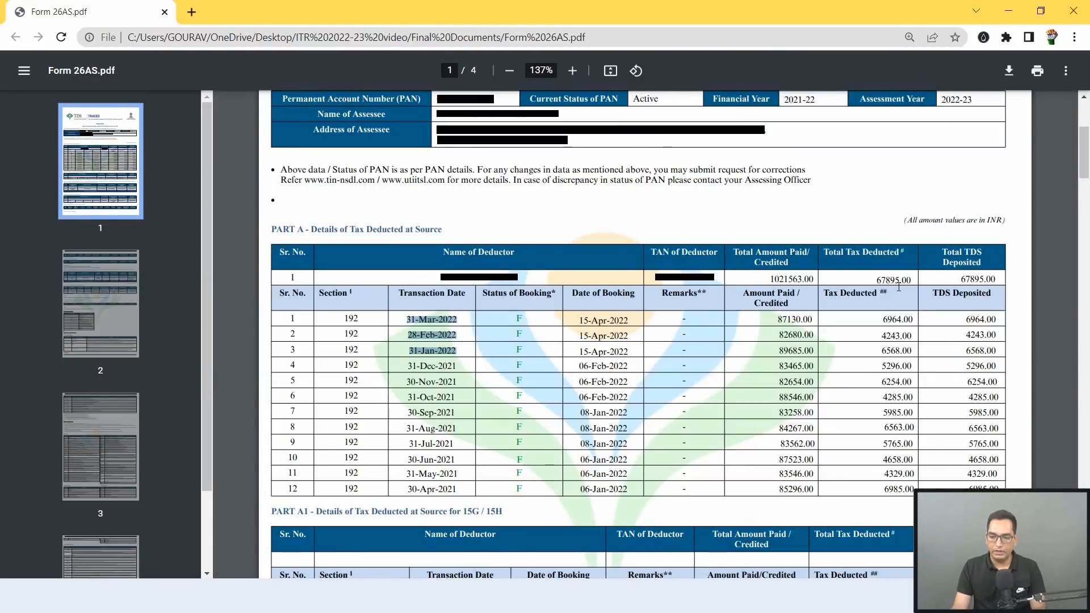
key(alt+Tab)
text(67895)
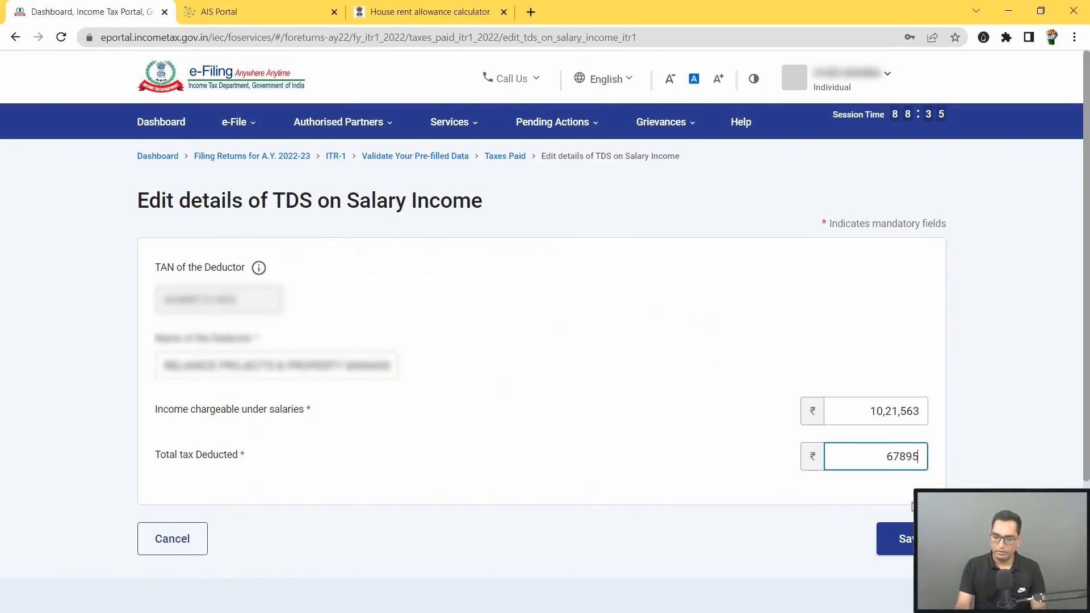
click(903, 536)
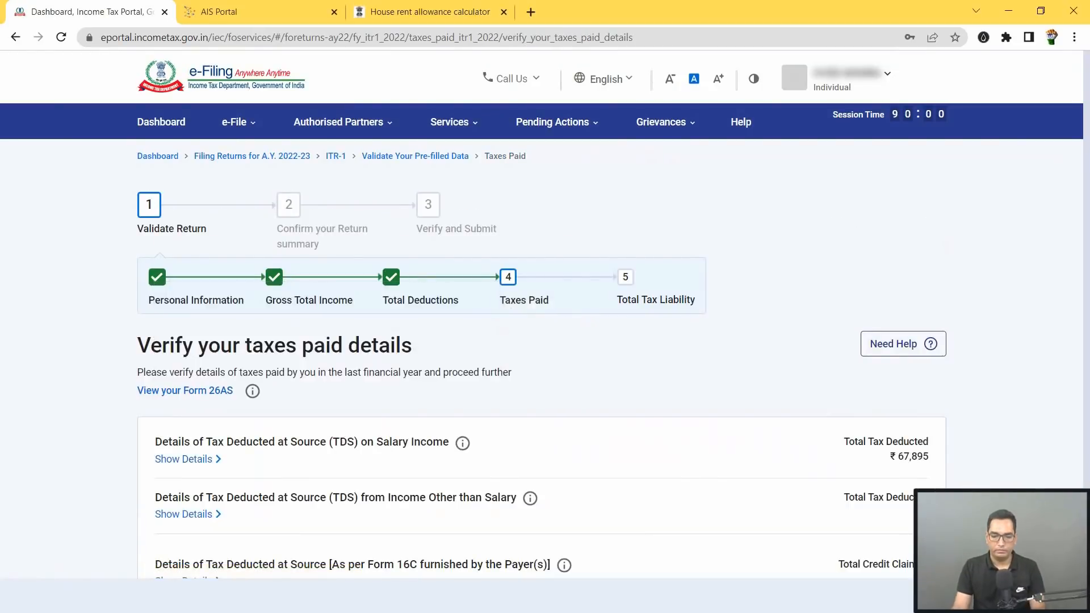
Step: Confirm the ₹67,895 taxes paid at the bottom of the Tax Paid page
scroll(290, 251, down, 3)
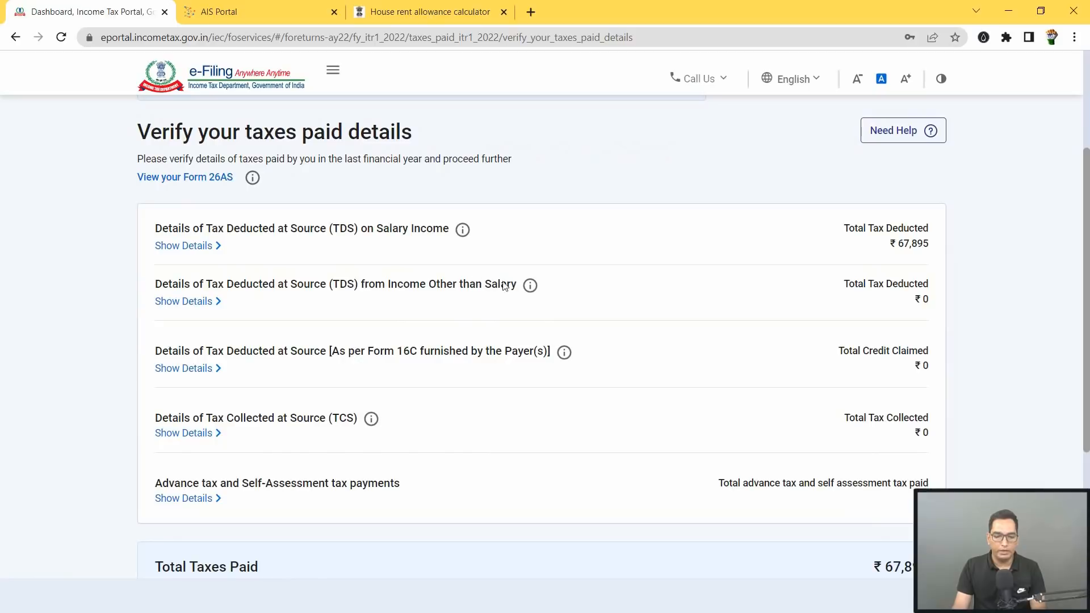
scroll(465, 253, down, 1)
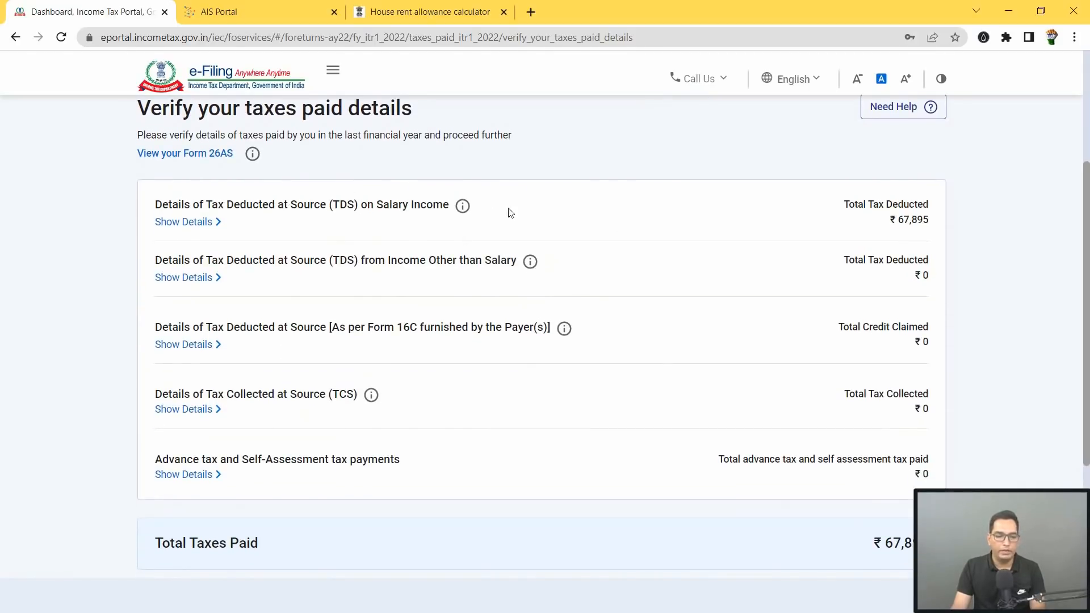
scroll(918, 227, down, 3)
click(927, 454)
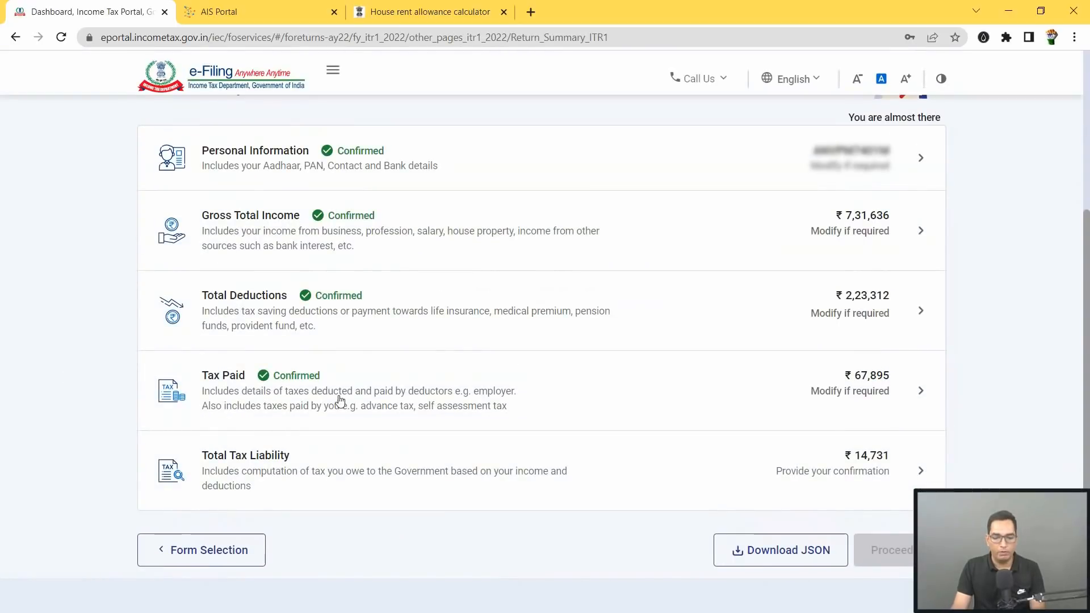
Step: Review the Total Tax Liability computation and confirm the ₹14,731 liability on the Return Summary
click(467, 471)
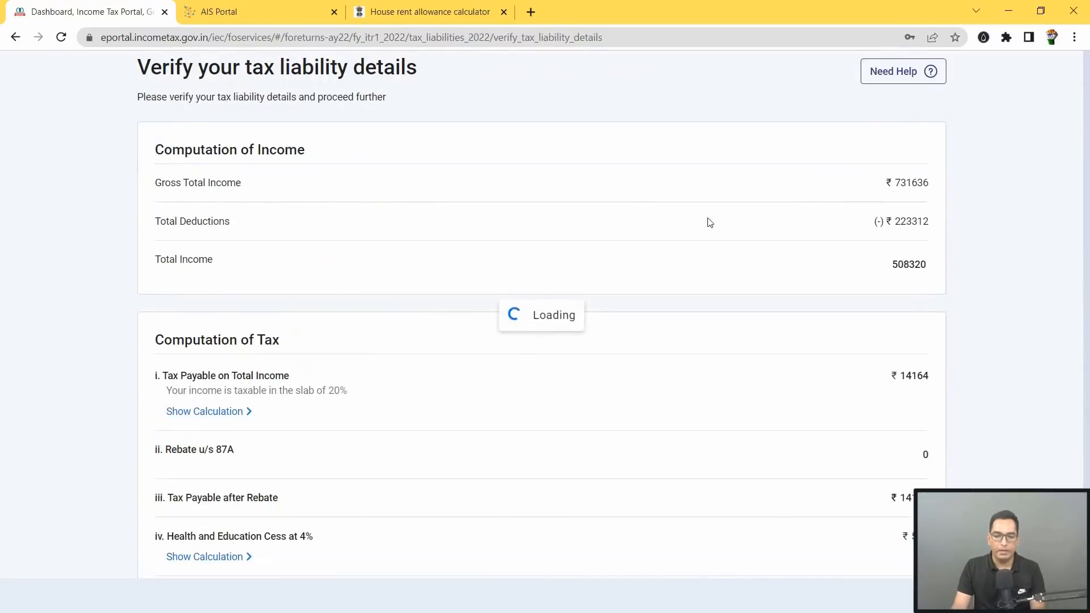
scroll(917, 182, up, 5)
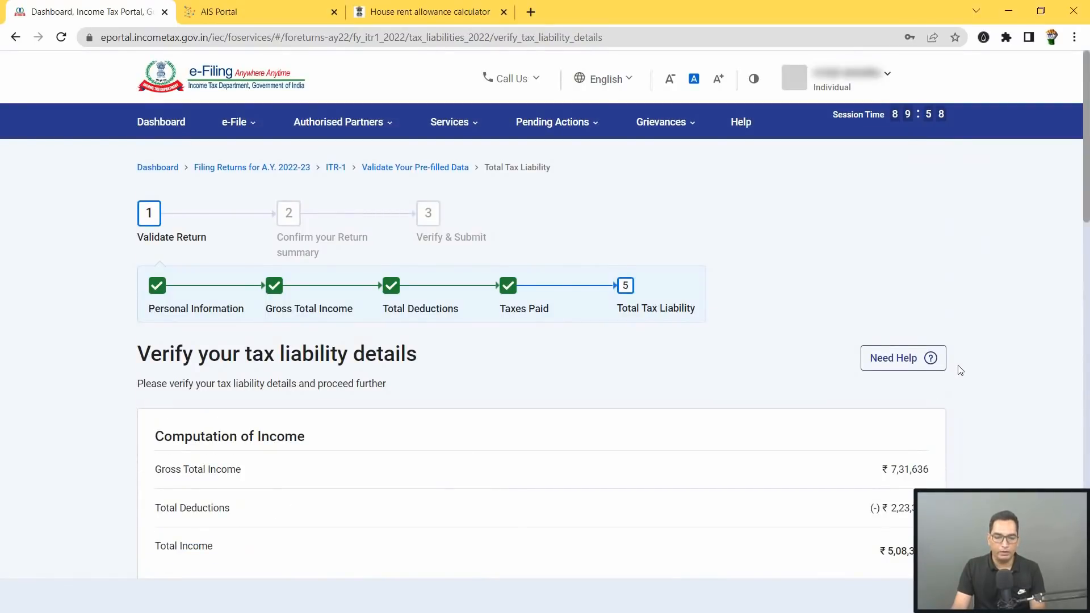
scroll(960, 370, down, 4)
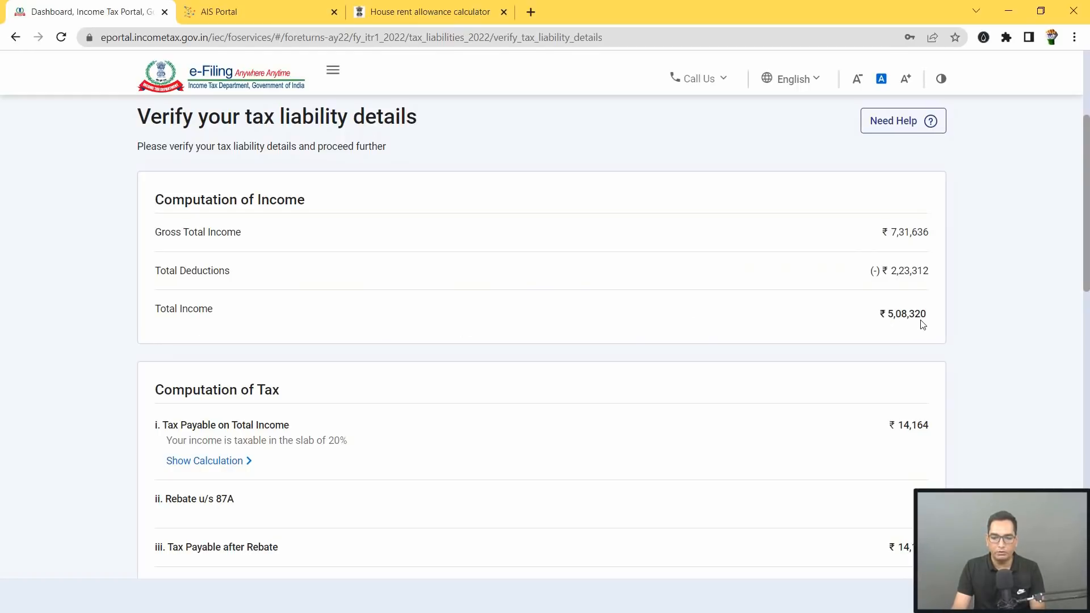
scroll(925, 323, down, 2)
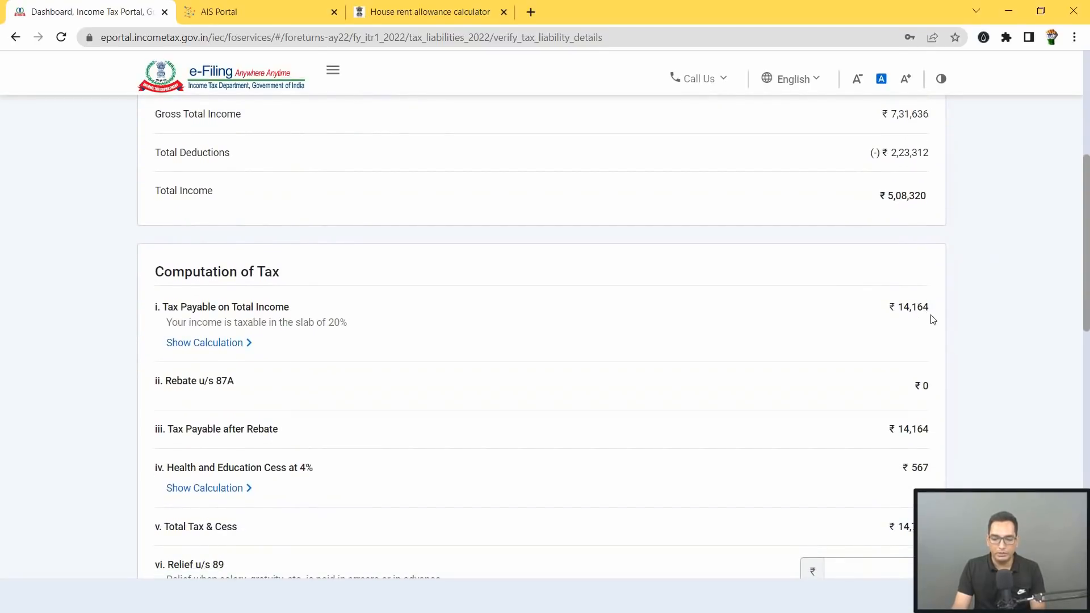
scroll(933, 319, down, 2)
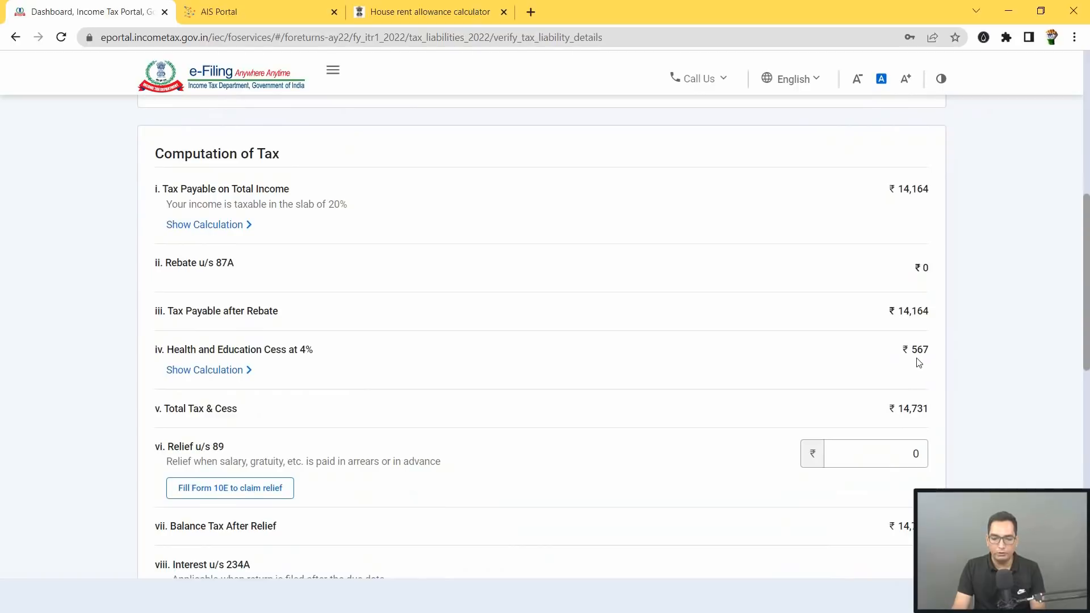
scroll(929, 359, down, 3)
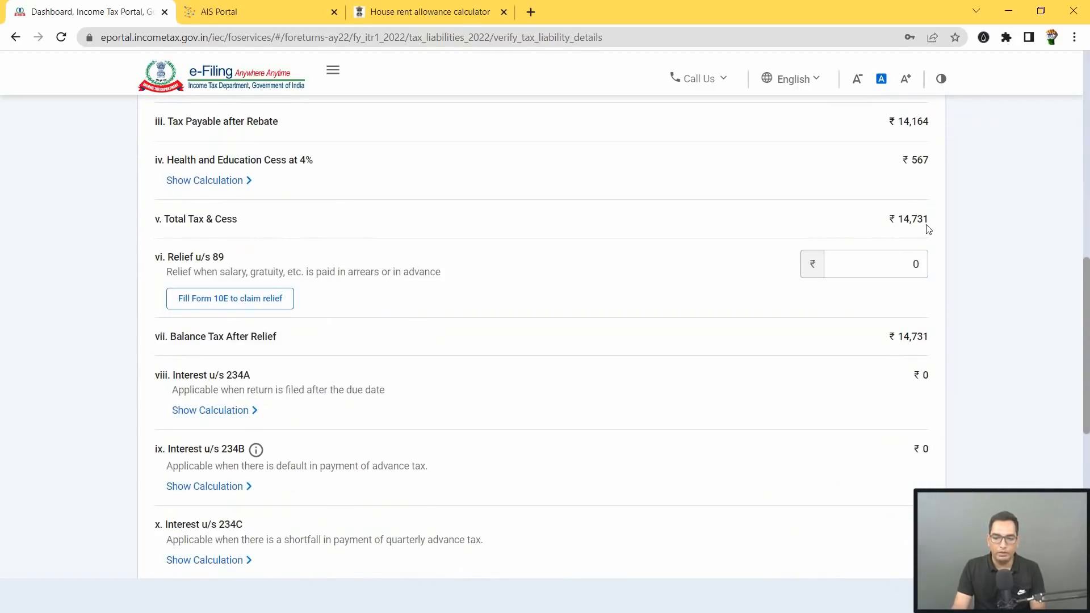
scroll(926, 250, down, 5)
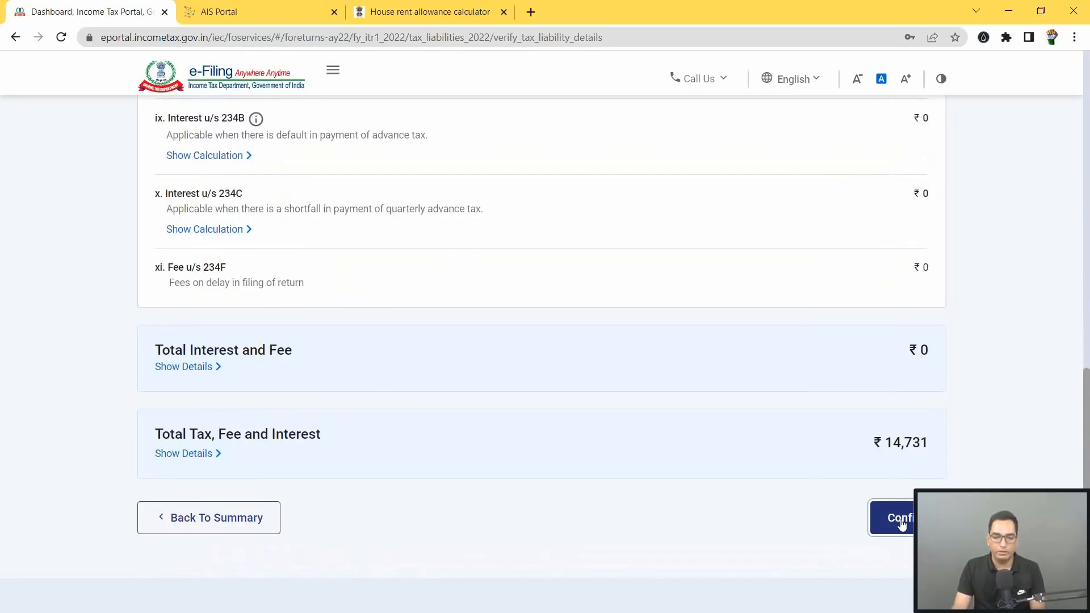
click(902, 517)
scroll(817, 318, down, 4)
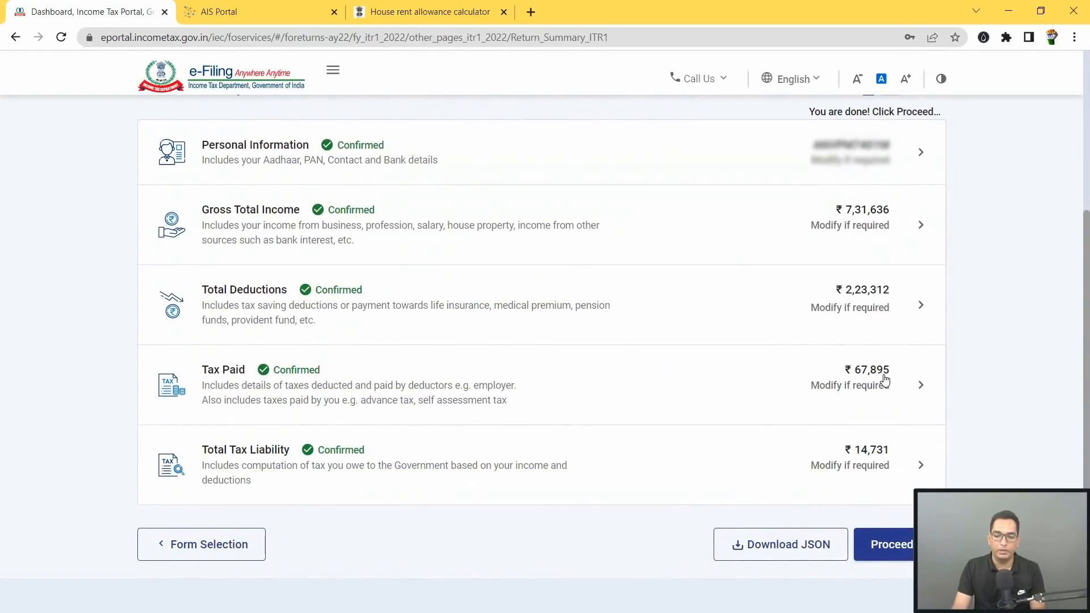
Step: Proceed from the fully confirmed Return Summary to the tax summary showing the ₹53,160 refund
scroll(885, 381, up, 1)
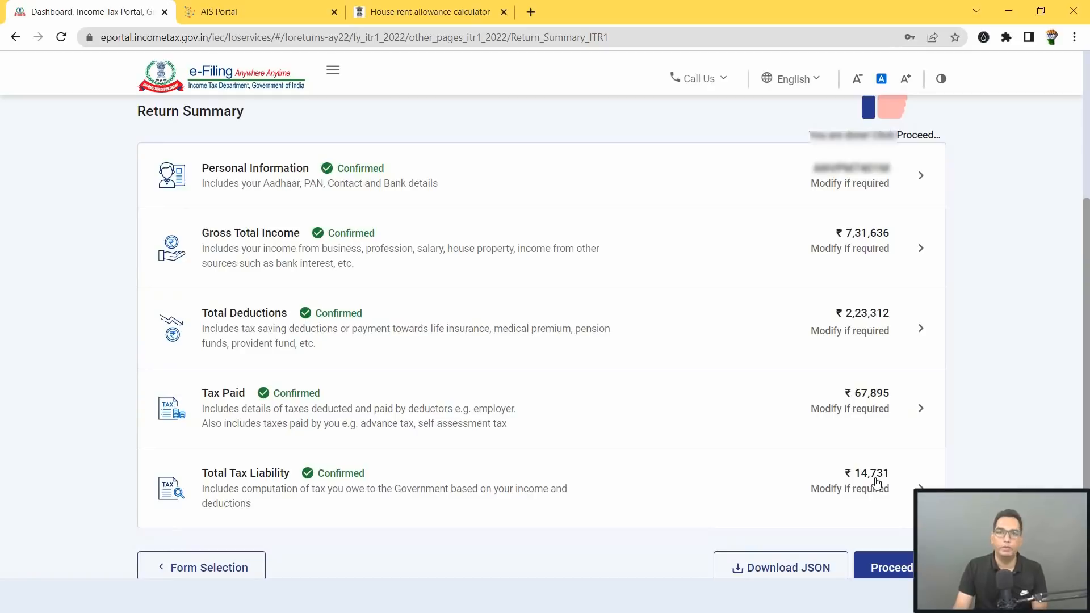
click(891, 567)
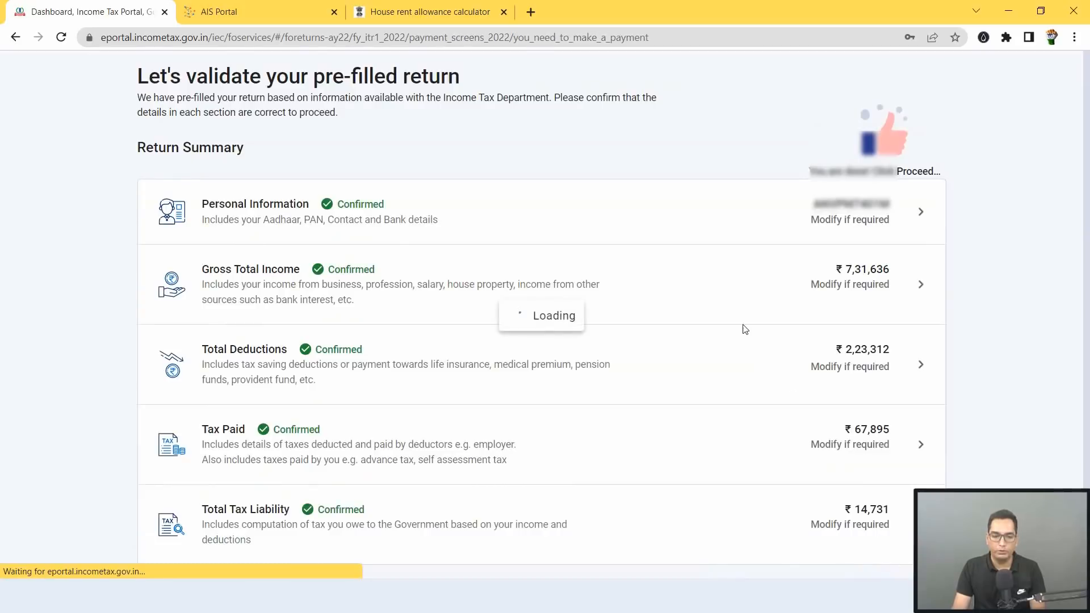
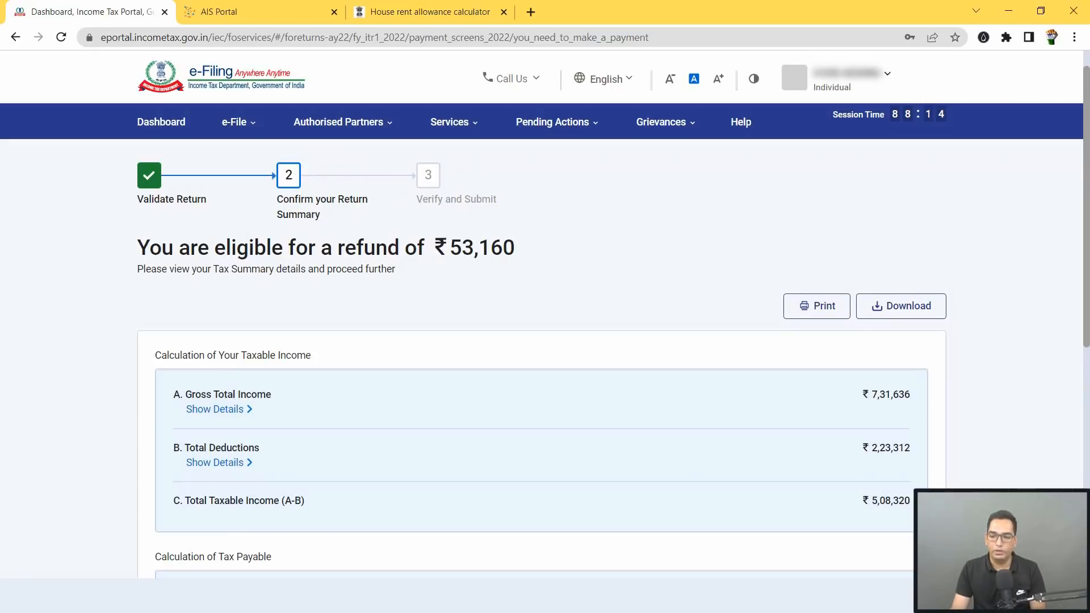
Step: Move past the ₹53,160 refund summary, tick the self-declaration, and proceed to the ITR-1 preview
scroll(545, 318, down, 7)
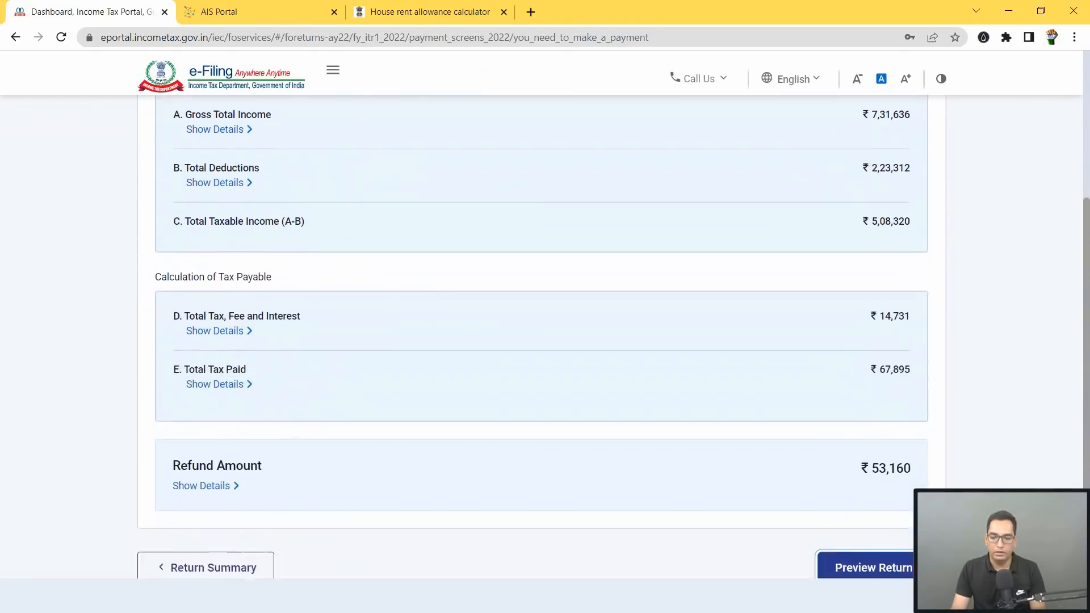
click(868, 478)
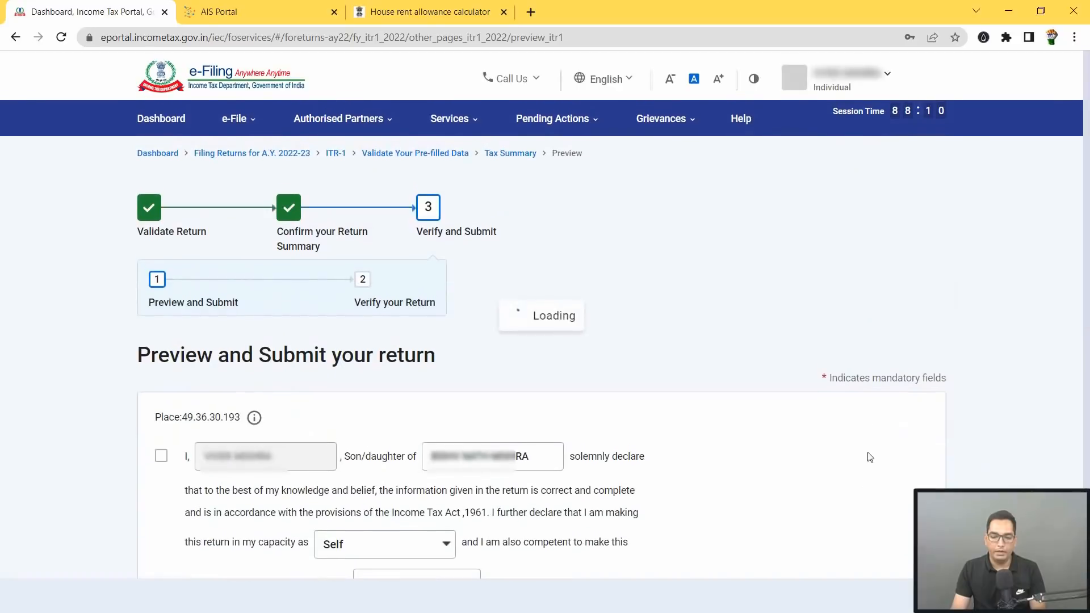
key(ctrl+minus)
scroll(245, 234, down, 5)
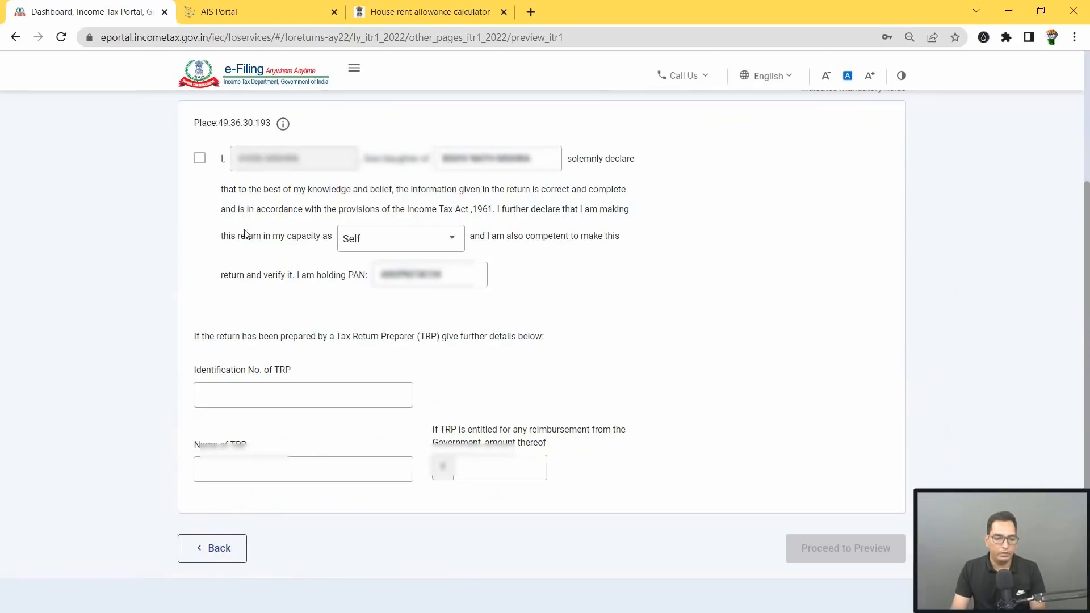
click(200, 160)
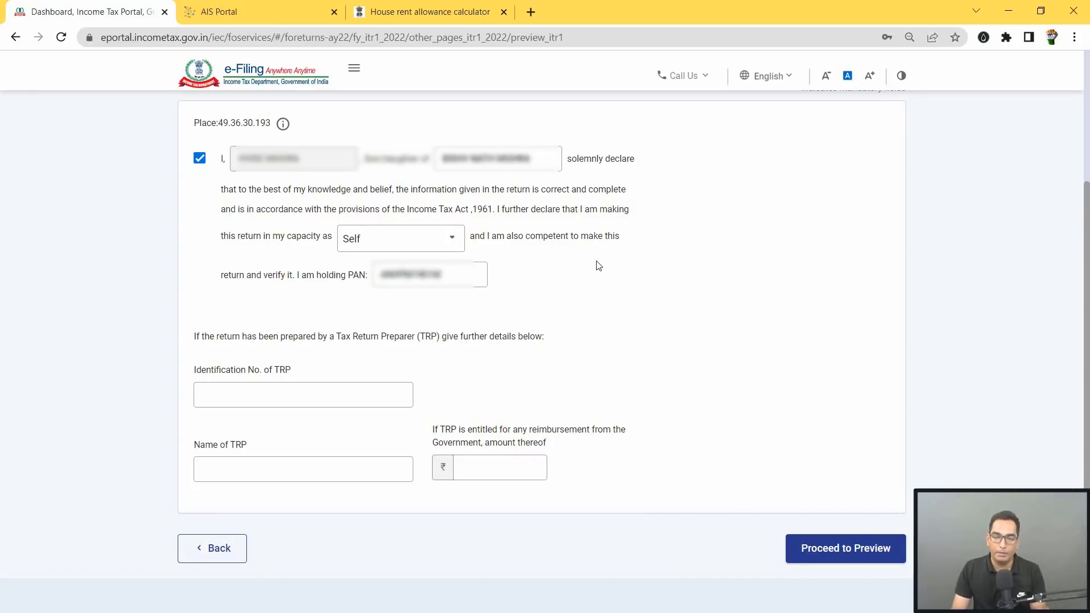
click(859, 559)
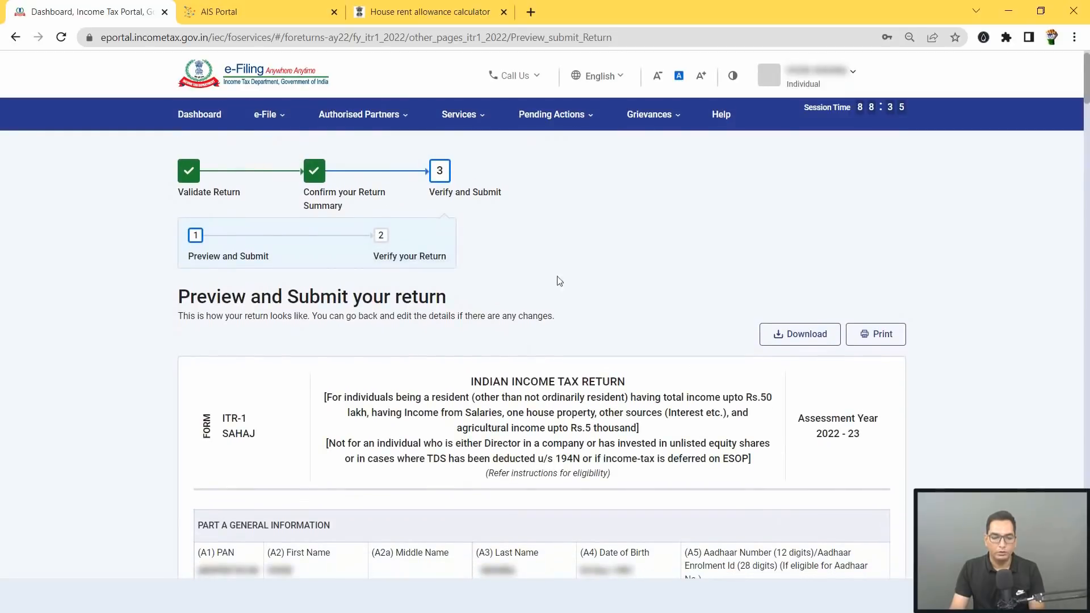
Step: Review the preview's Schedule 80D, 80G, 80GGA, Schedule-IT and TDS tables
scroll(660, 331, down, 3)
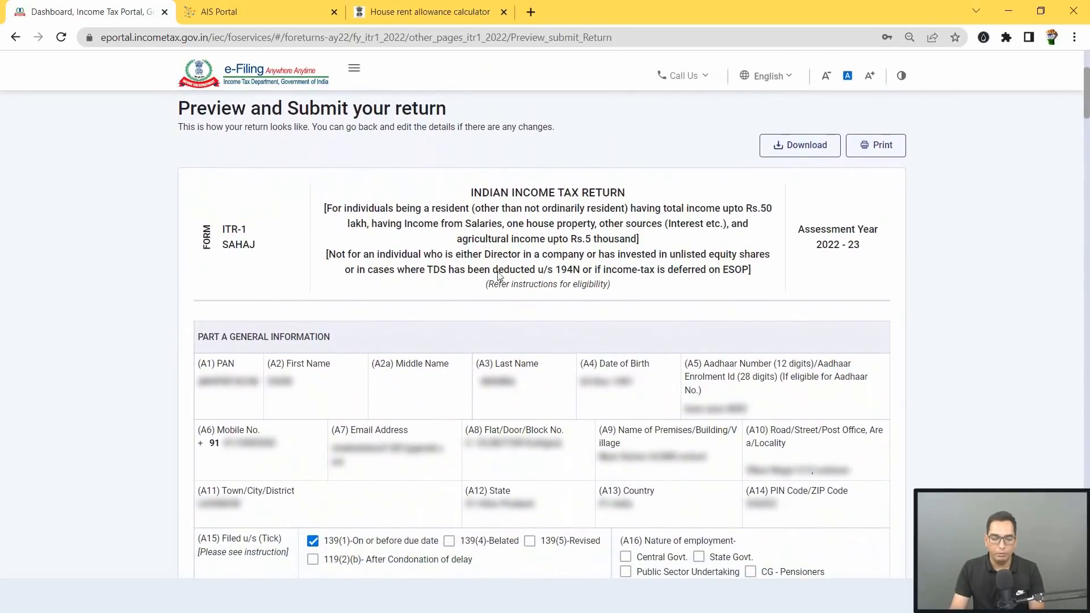
scroll(809, 250, down, 3)
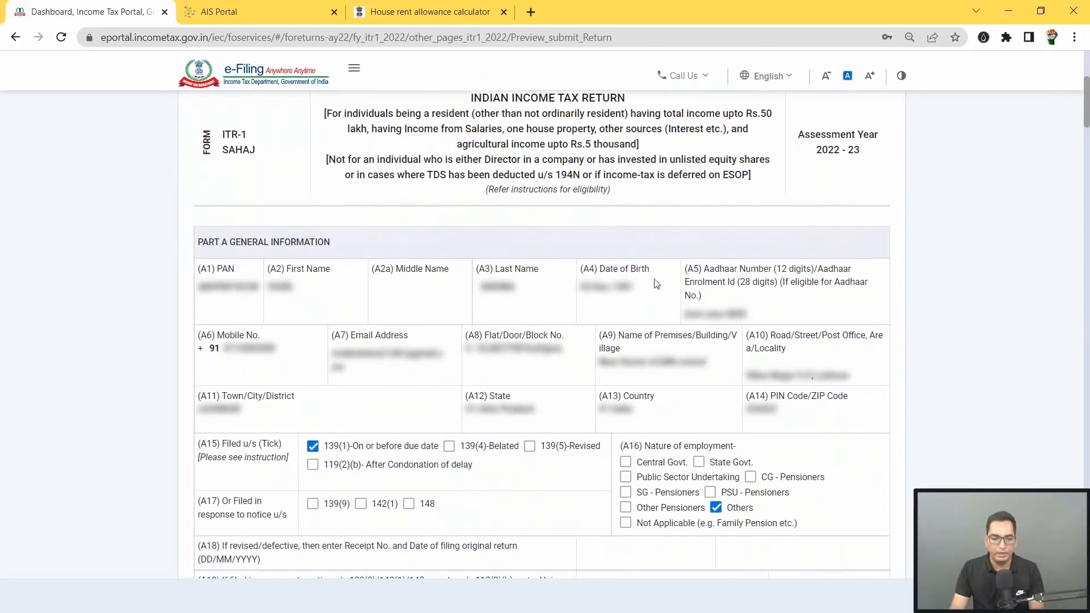
scroll(765, 304, down, 10)
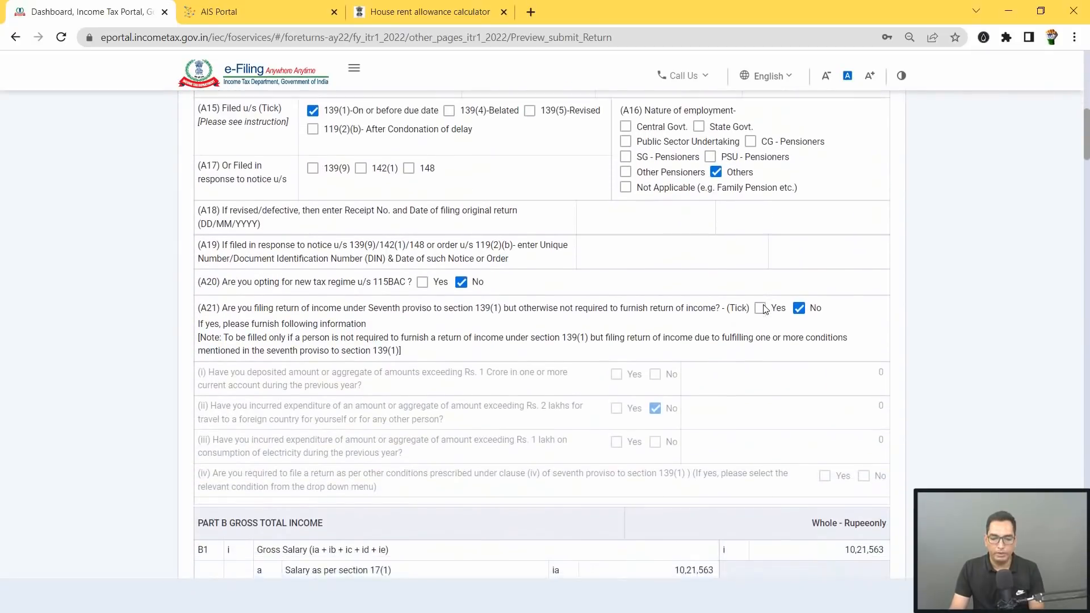
scroll(764, 308, down, 1)
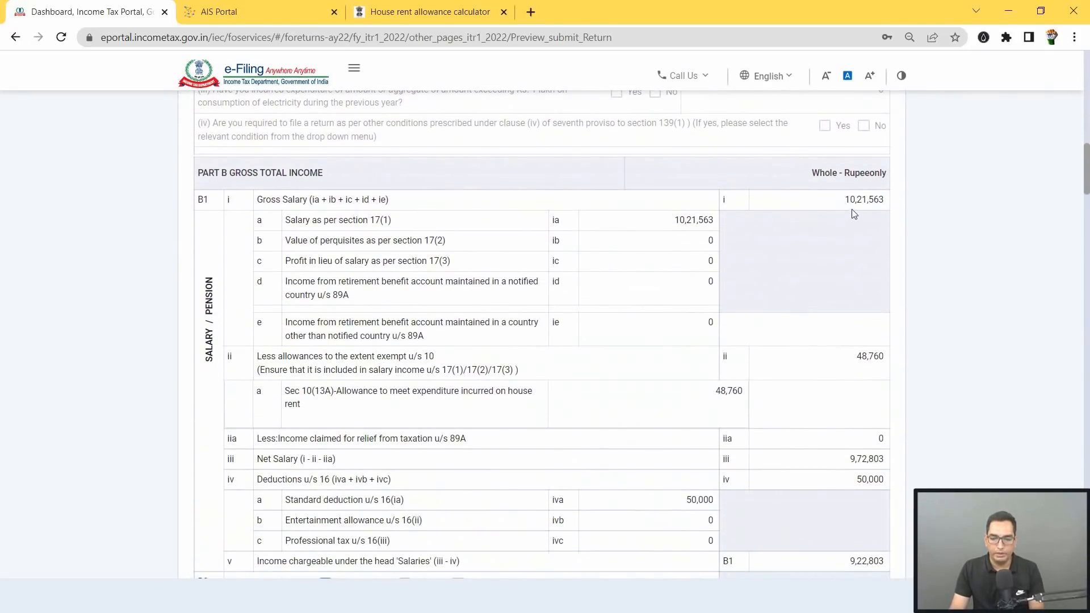
scroll(851, 262, down, 3)
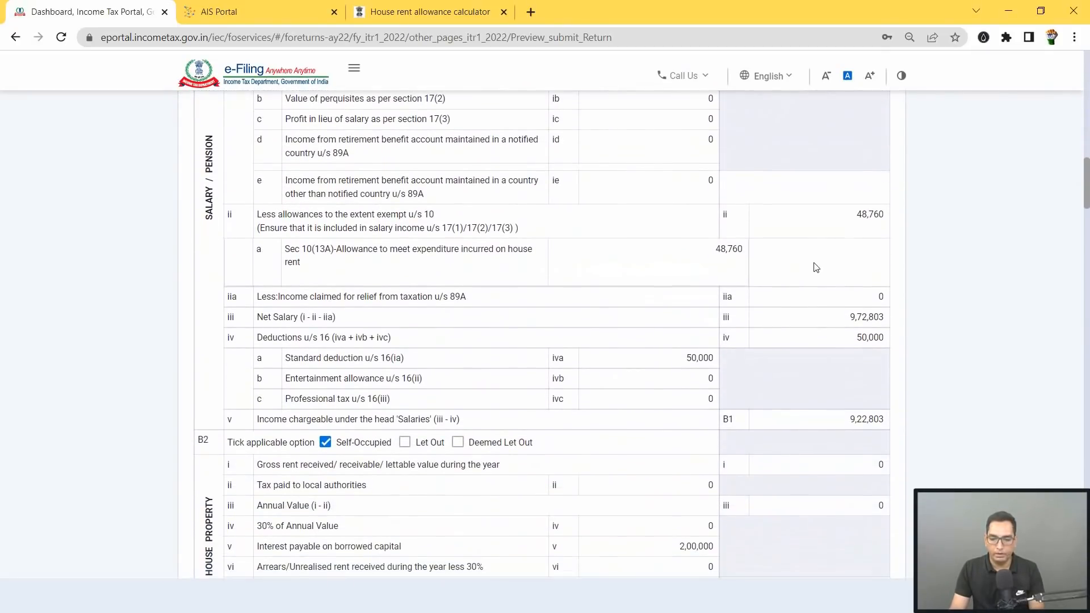
scroll(771, 282, down, 2)
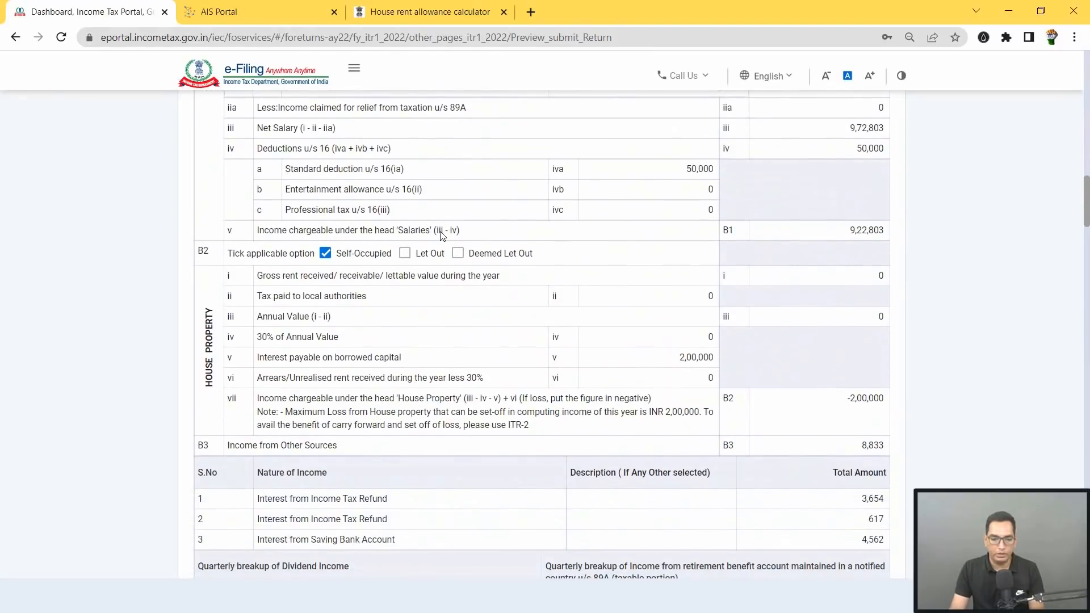
scroll(569, 283, down, 2)
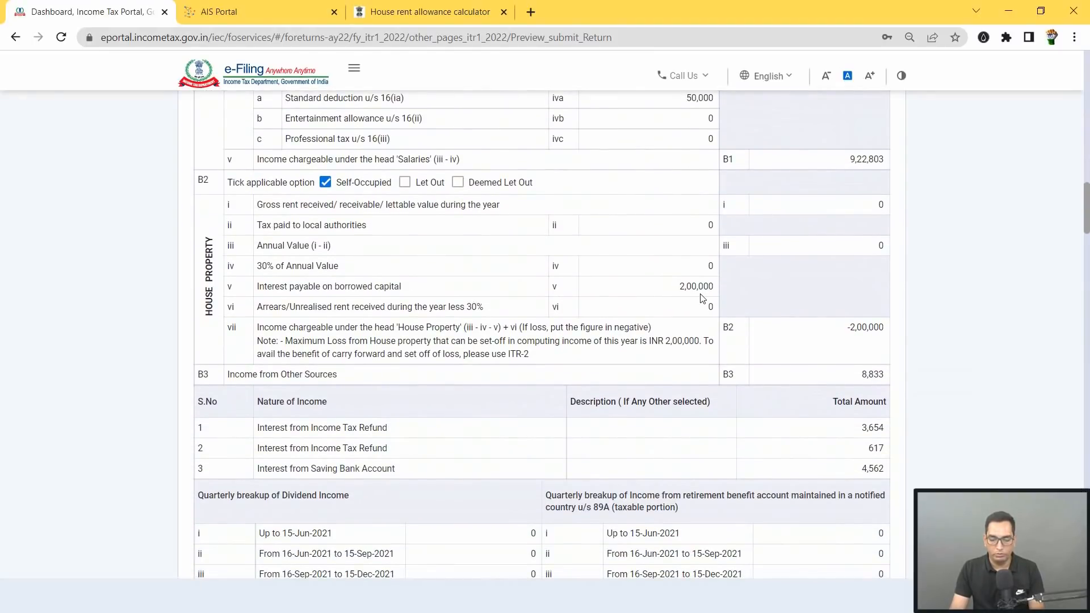
scroll(702, 298, down, 3)
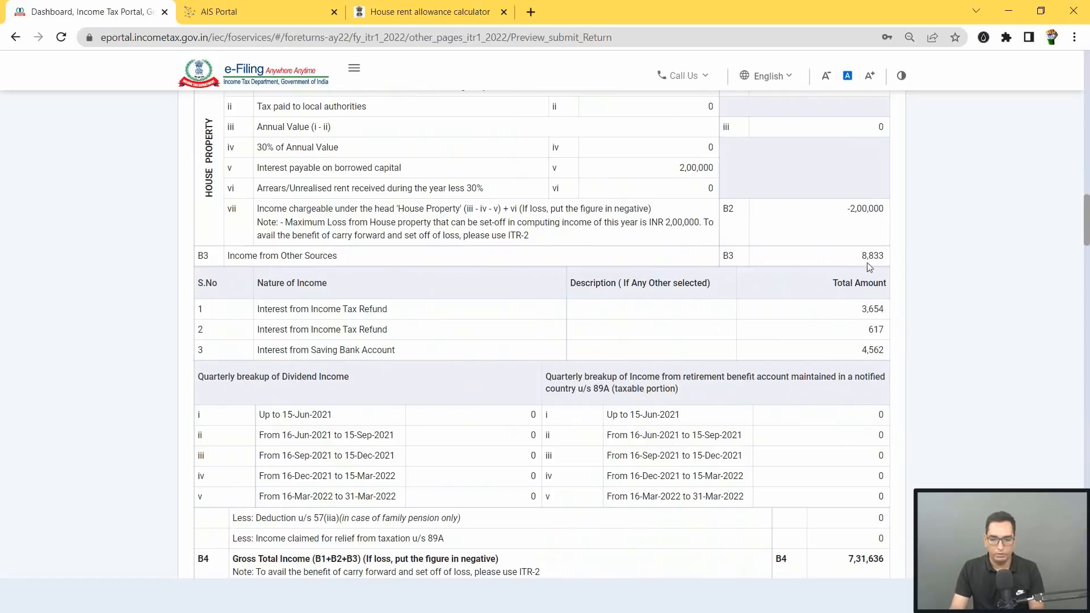
scroll(898, 263, down, 5)
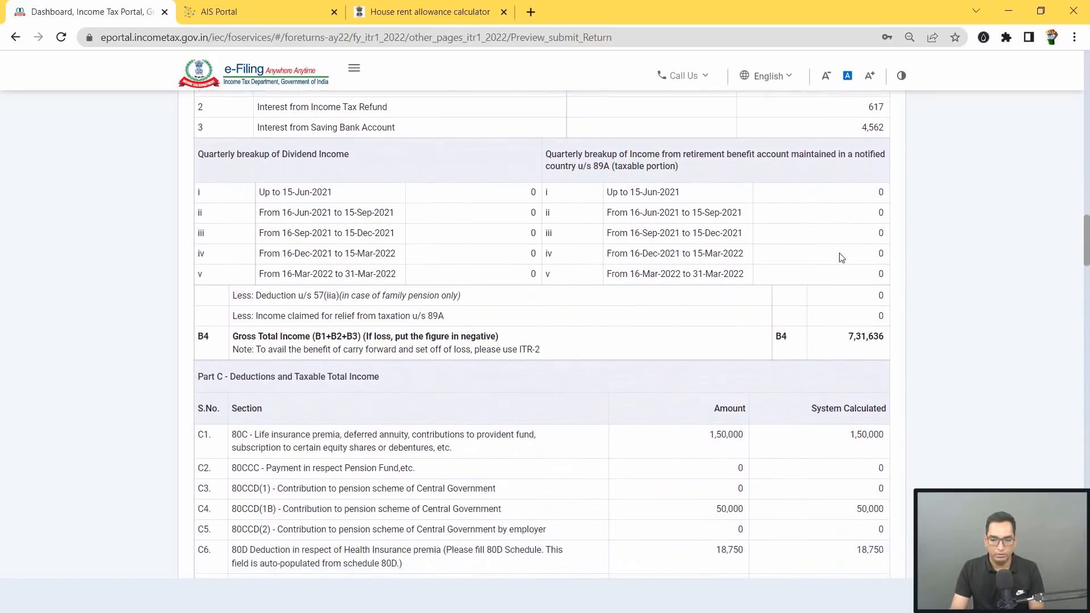
scroll(841, 258, down, 4)
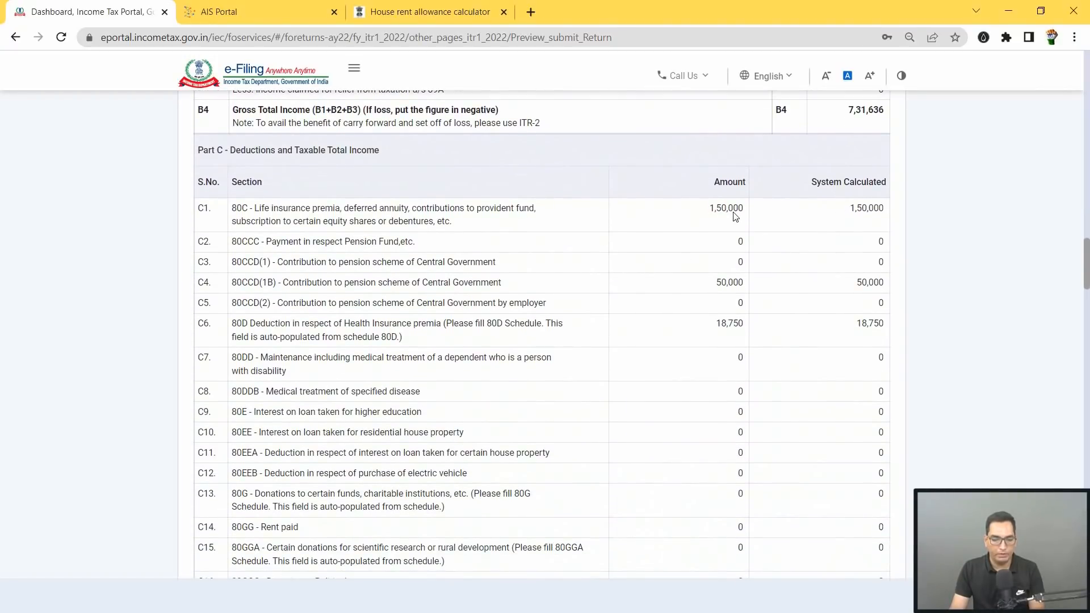
scroll(728, 248, down, 1)
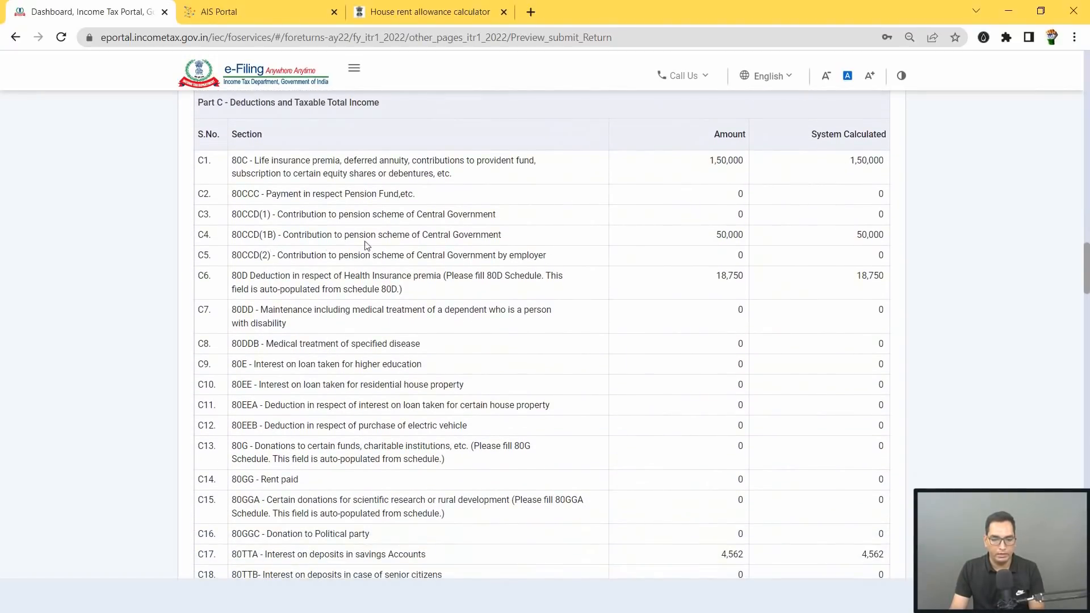
scroll(735, 245, down, 1)
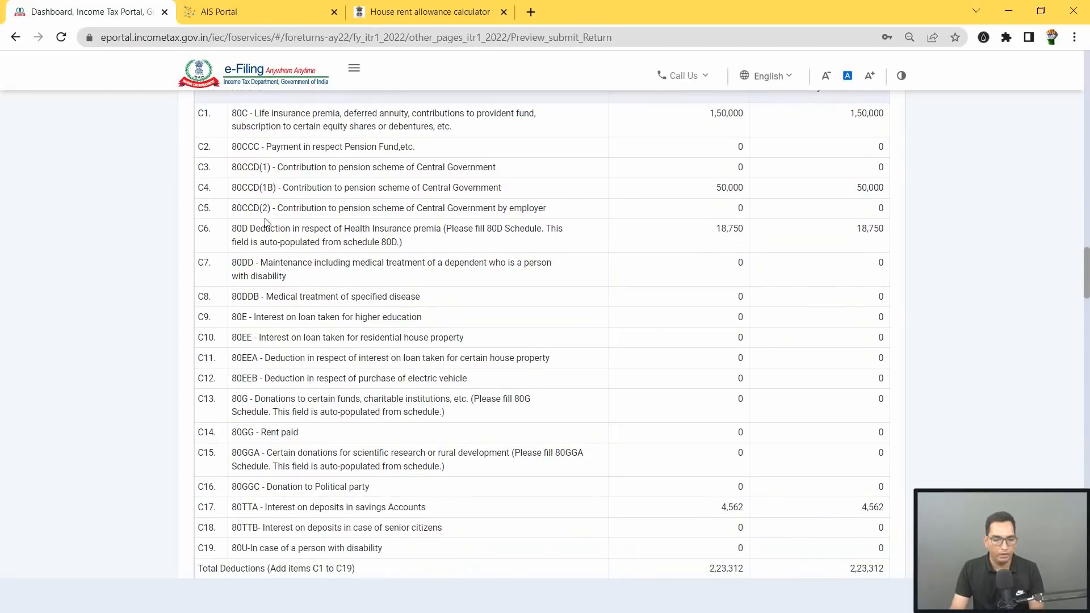
scroll(743, 235, down, 4)
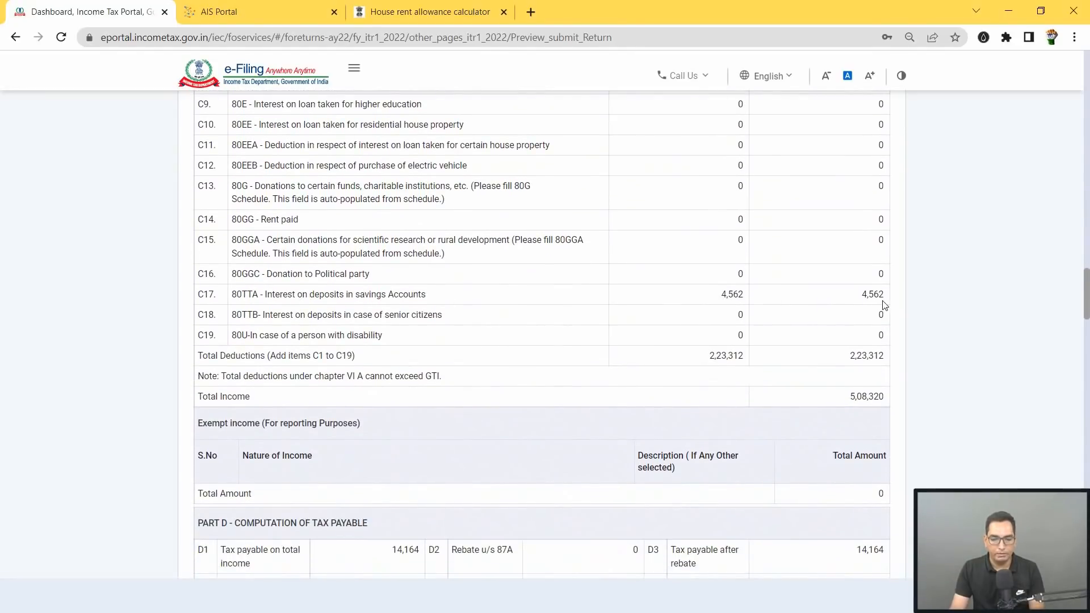
scroll(880, 304, down, 1)
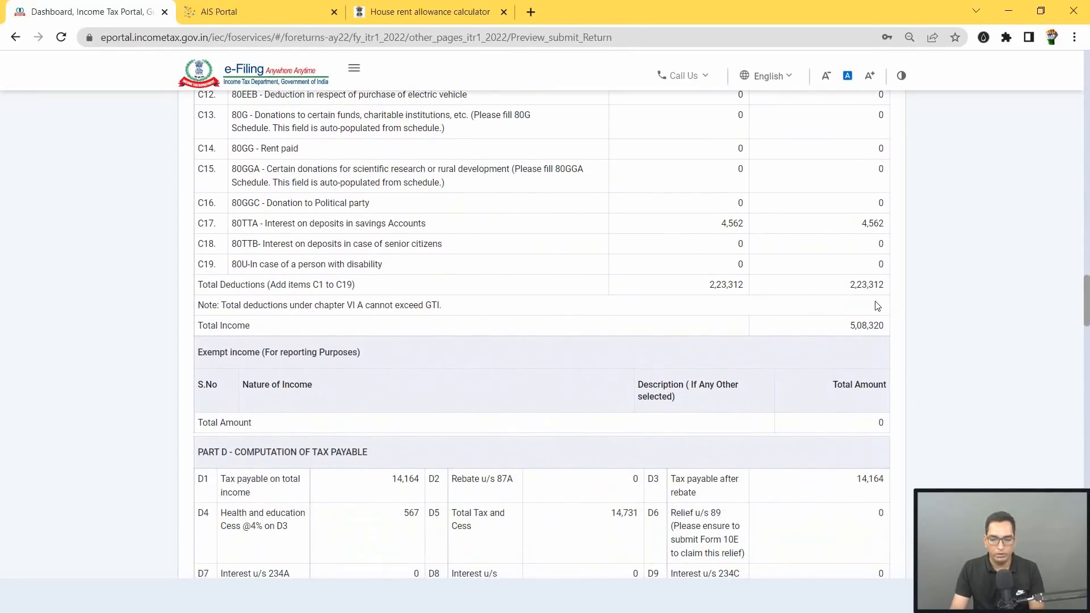
scroll(852, 308, down, 1)
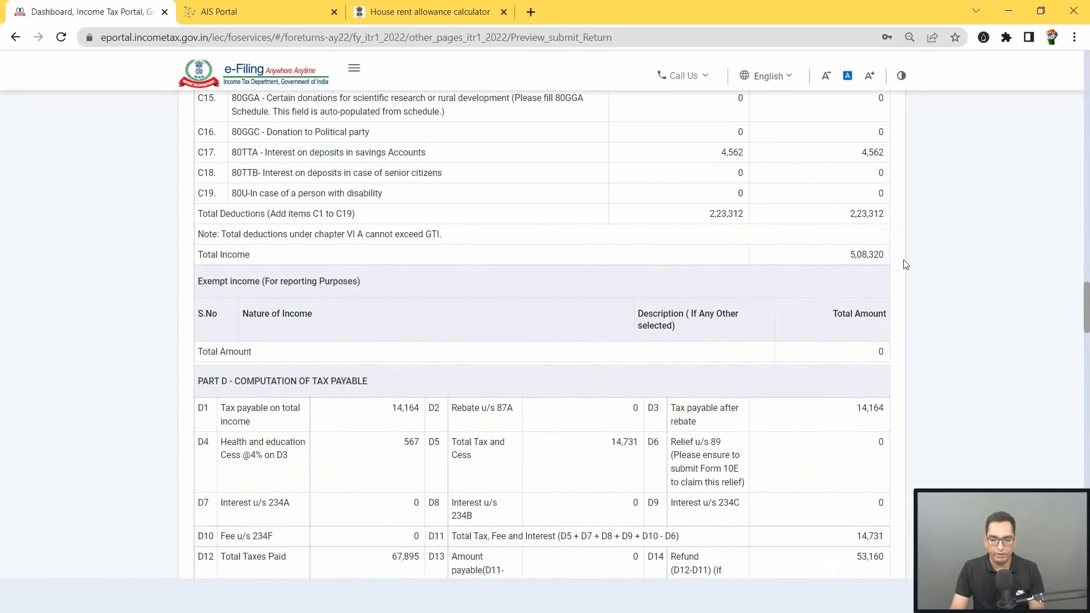
scroll(905, 264, down, 4)
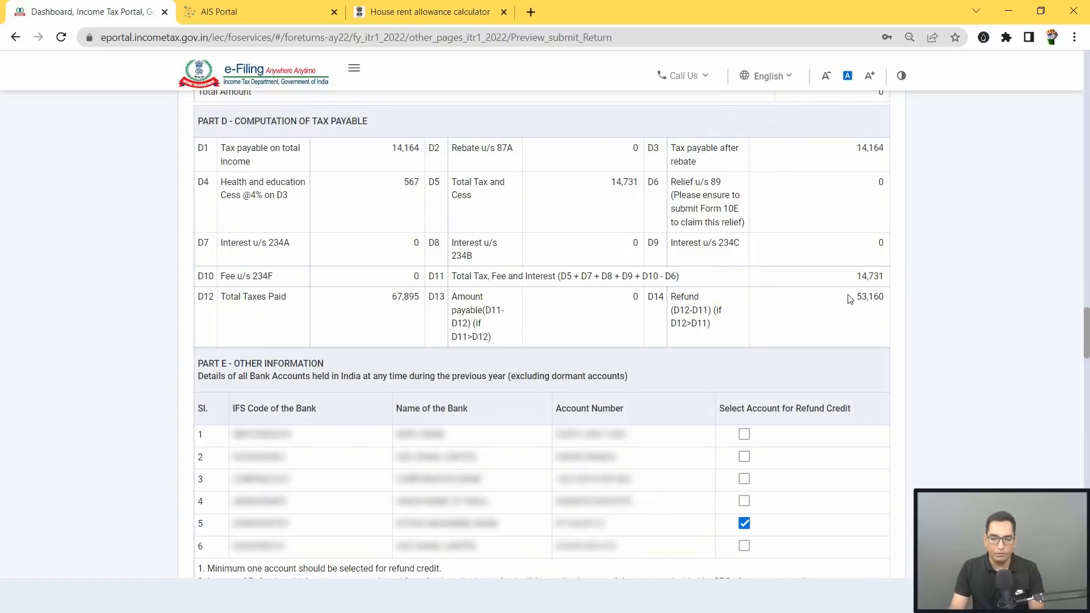
Step: Check the ₹53,160 refund in D14 and zero payable in D13, then review through Verification
drag(857, 298, 883, 300)
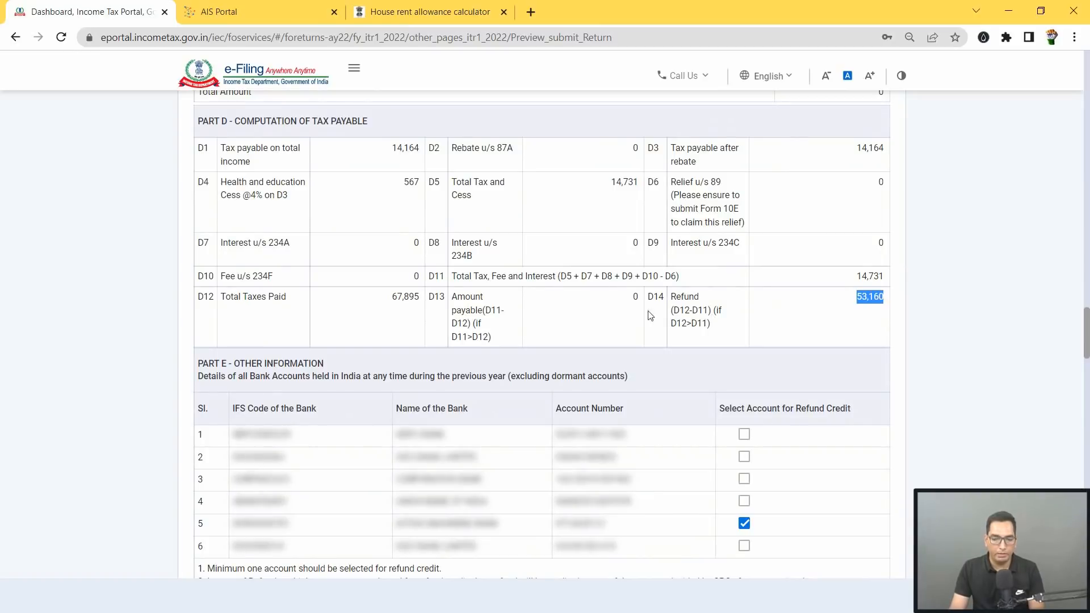
drag(630, 297, 648, 305)
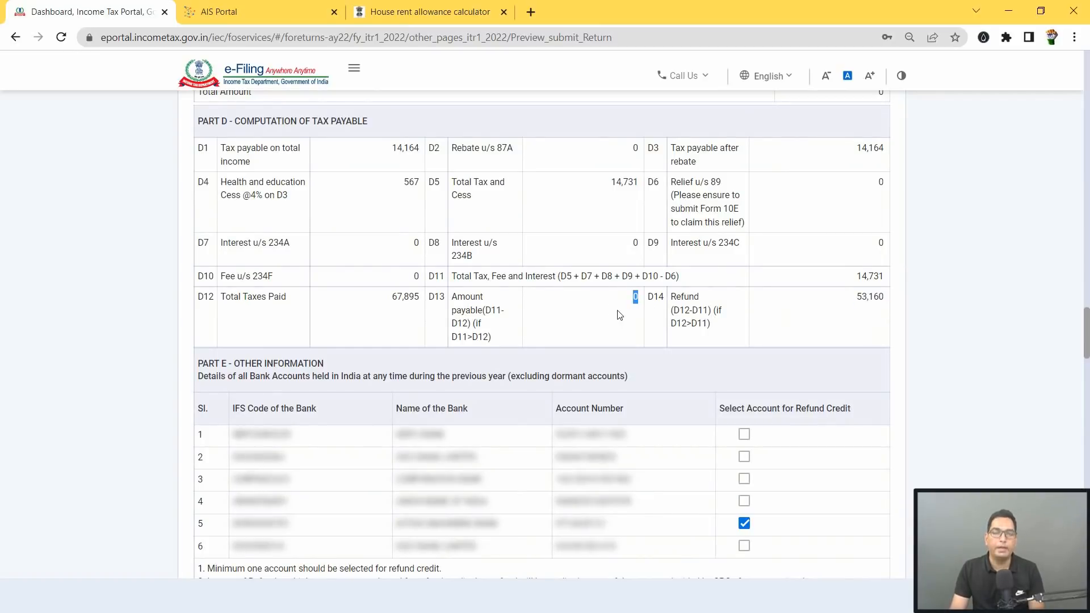
scroll(622, 315, down, 3)
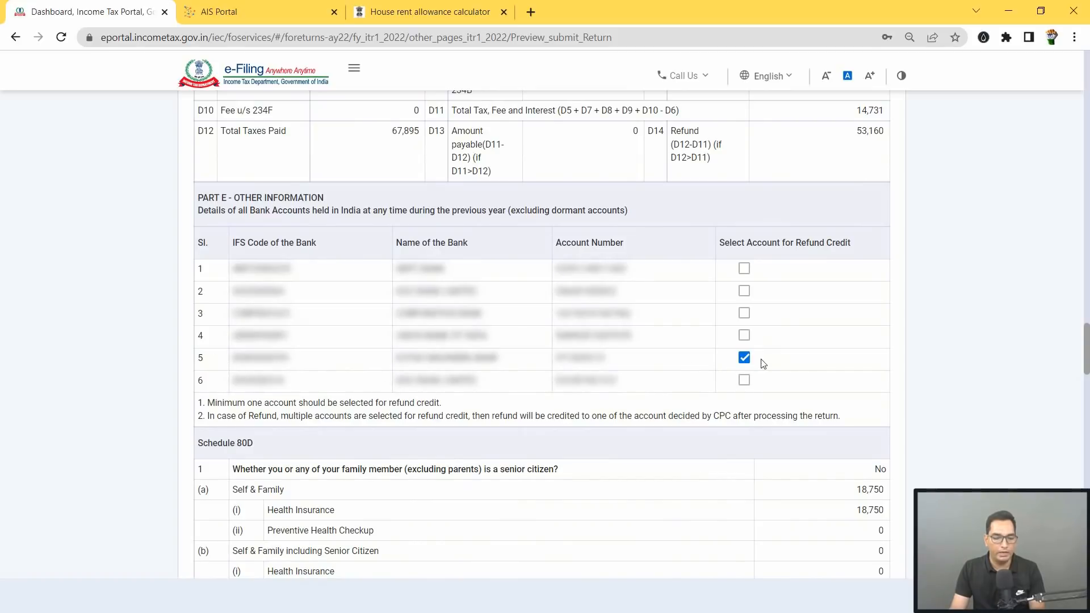
scroll(732, 362, down, 8)
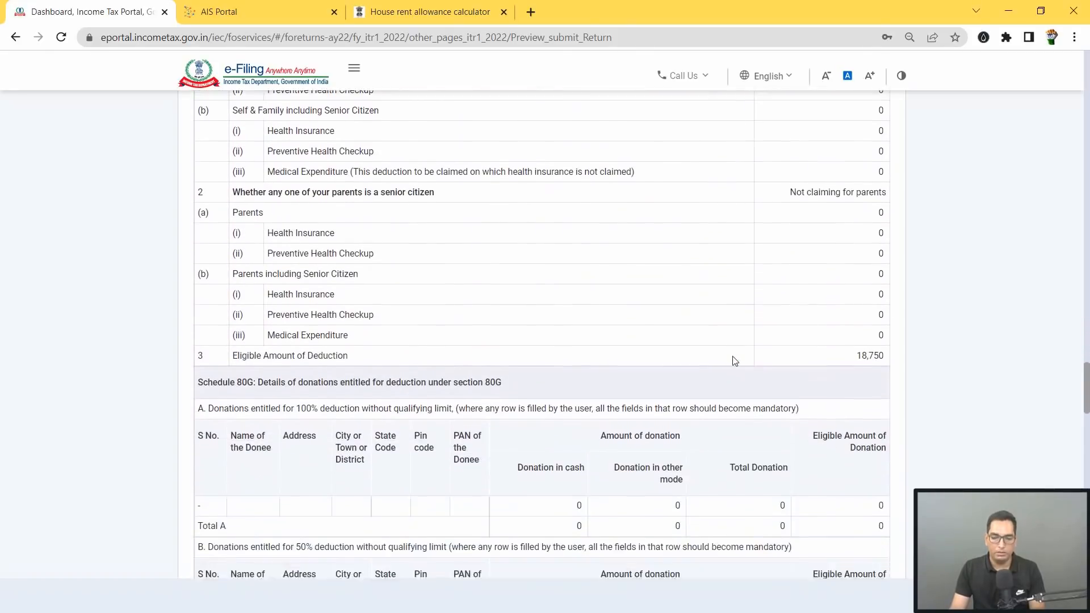
scroll(735, 361, down, 15)
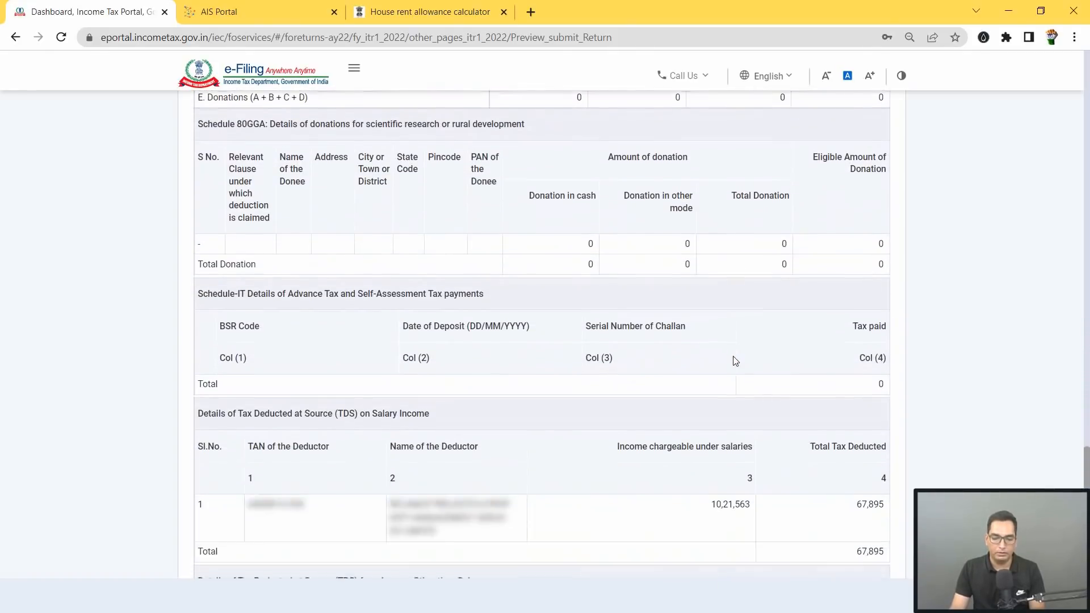
scroll(735, 361, down, 15)
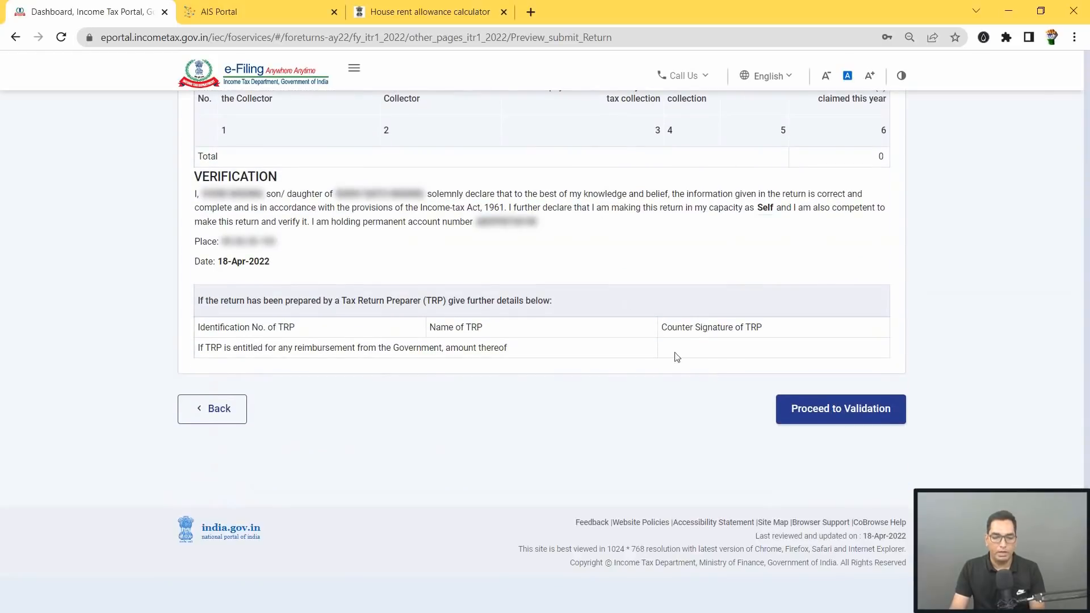
Step: Validate the return, which finds 4 errors, and open the duplicate refund-interest error
click(853, 412)
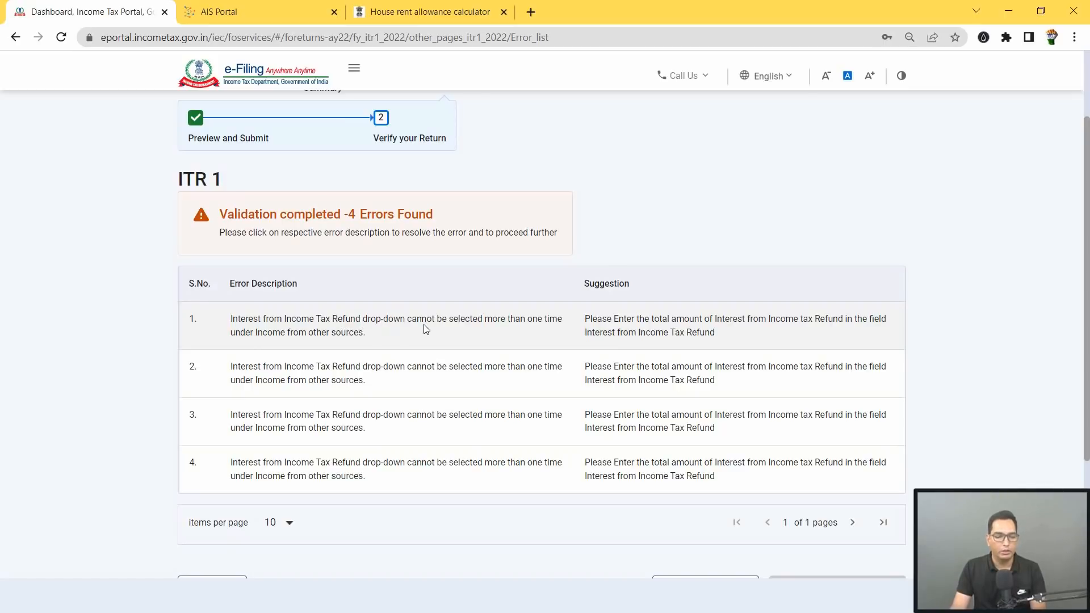
click(329, 333)
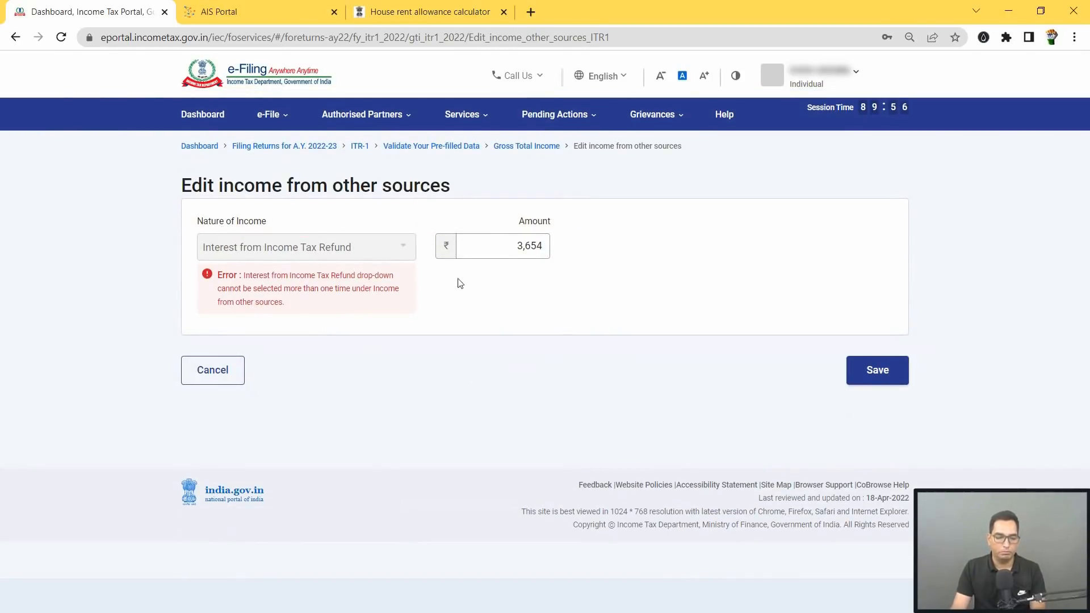
Step: Delete the duplicate ₹617 Interest from Income Tax Refund entry
click(228, 376)
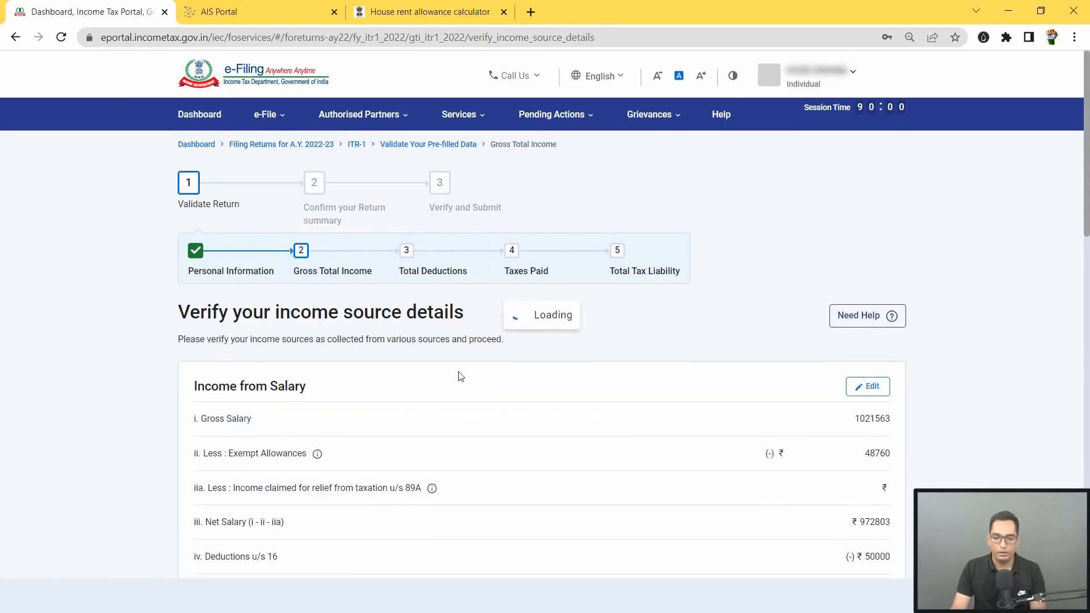
scroll(528, 414, down, 15)
scroll(533, 417, up, 2)
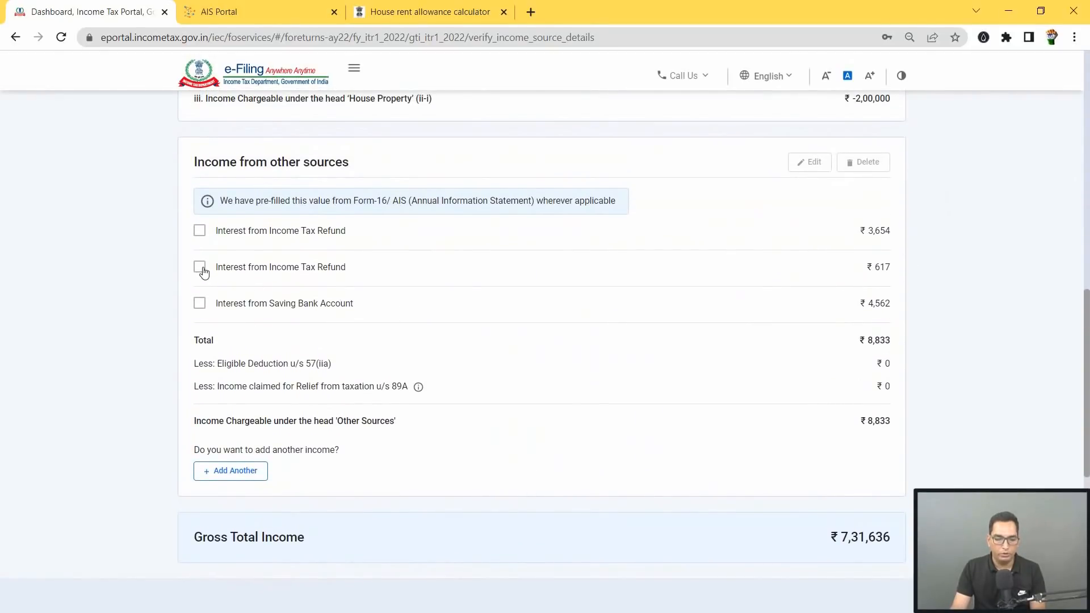
click(201, 268)
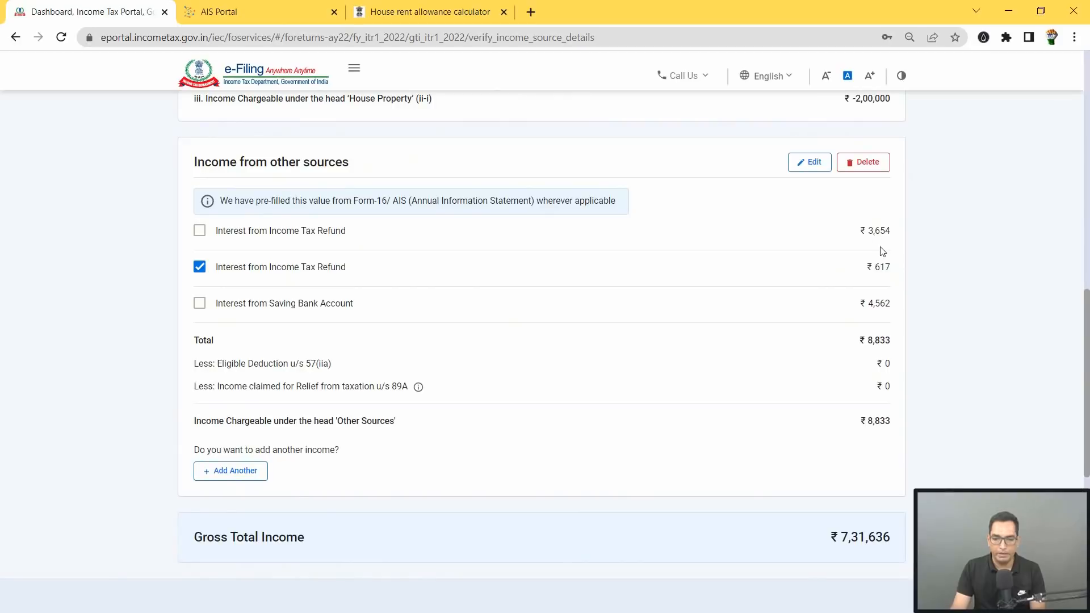
click(867, 164)
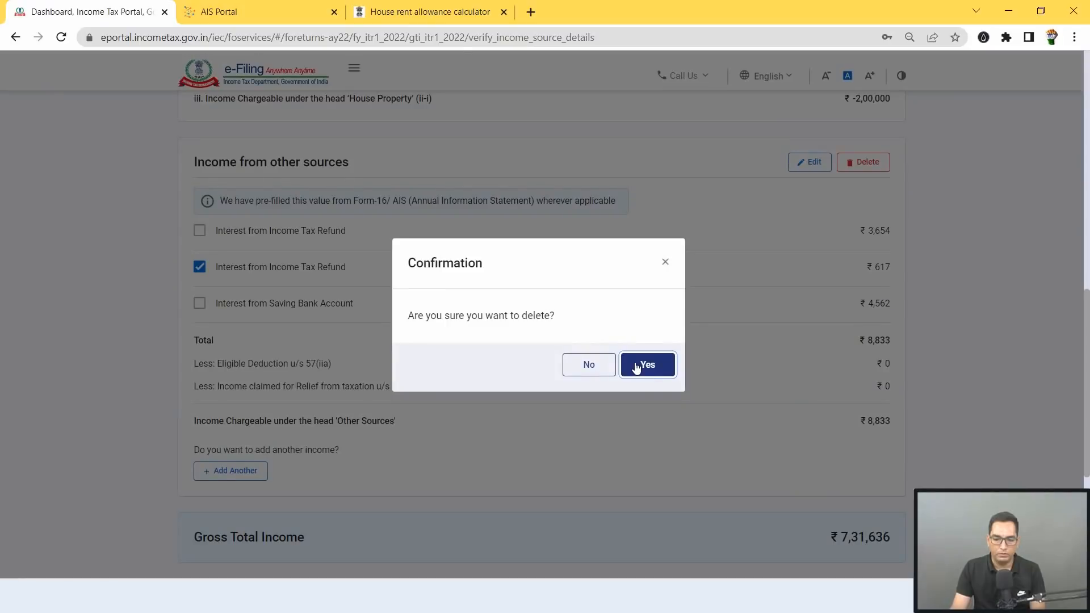
click(650, 365)
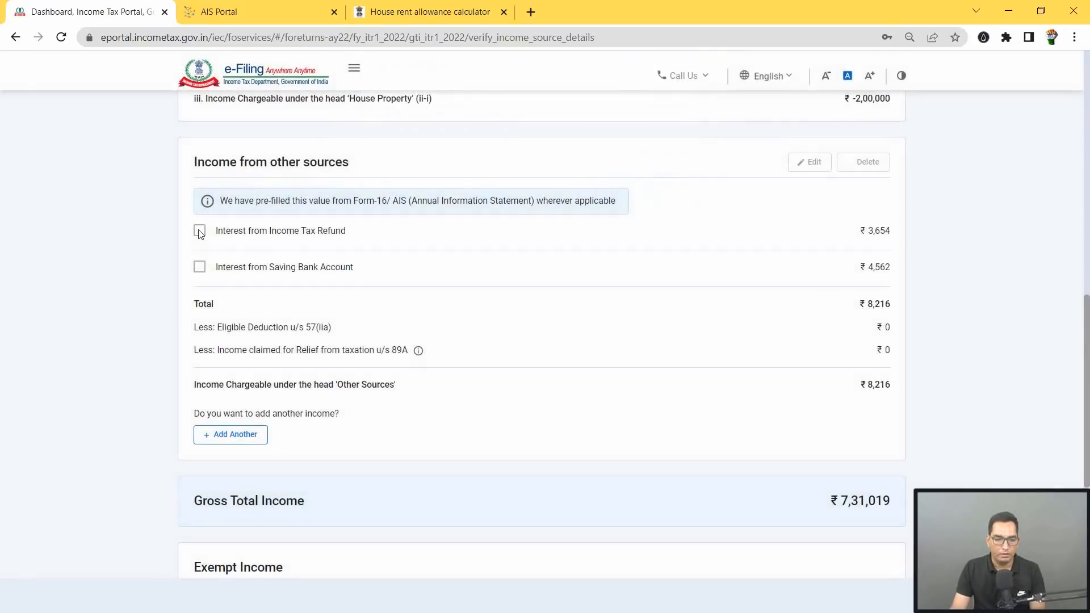
Step: Change the remaining refund-interest entry from ₹3,654 to ₹4,271 and save it
click(199, 230)
click(823, 166)
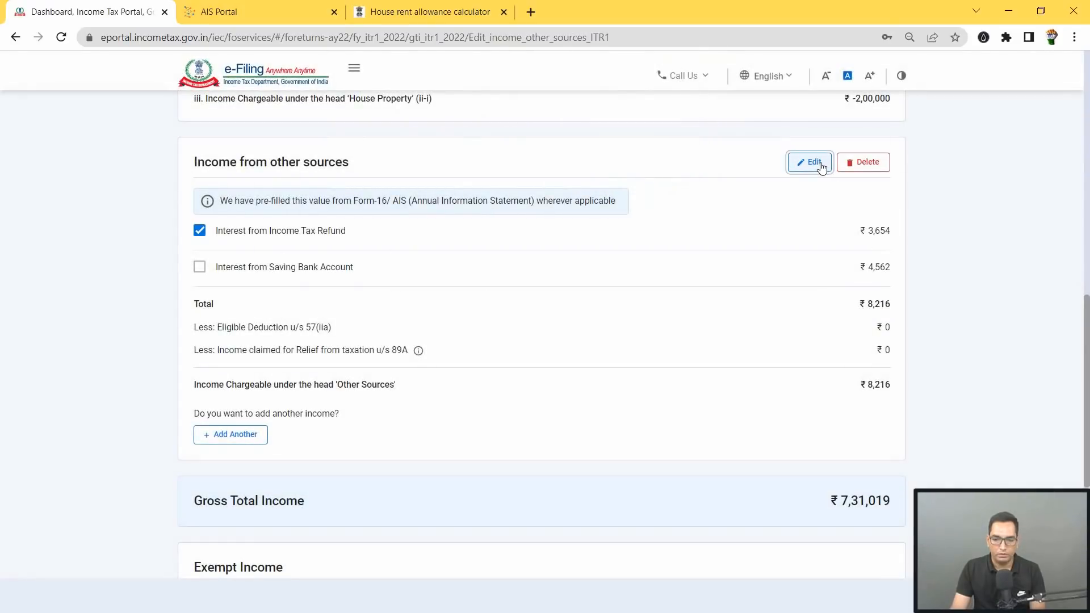
text(36)
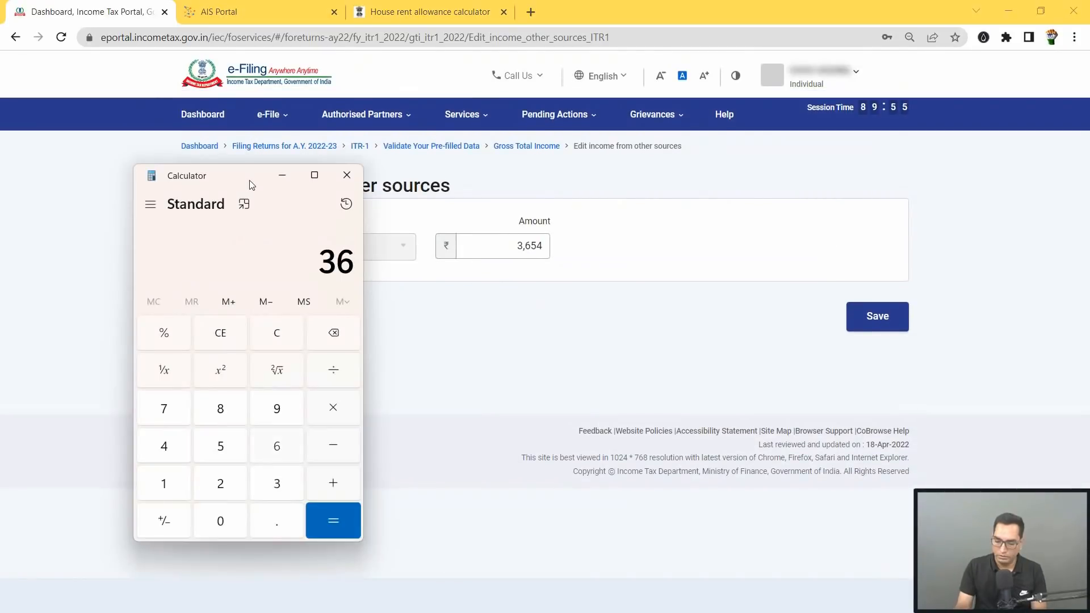
text(54)
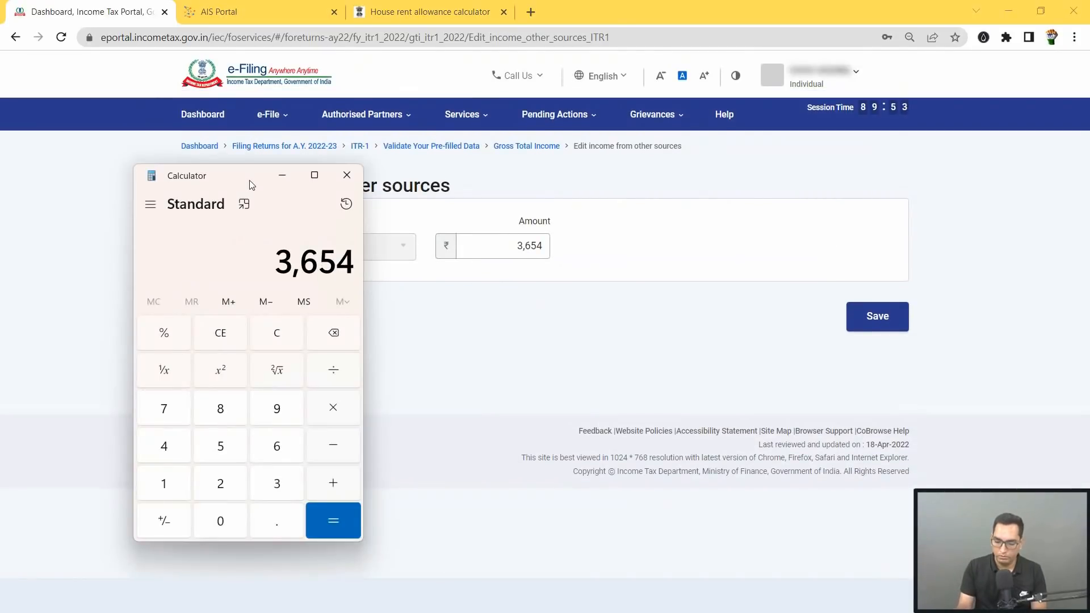
text( + 617)
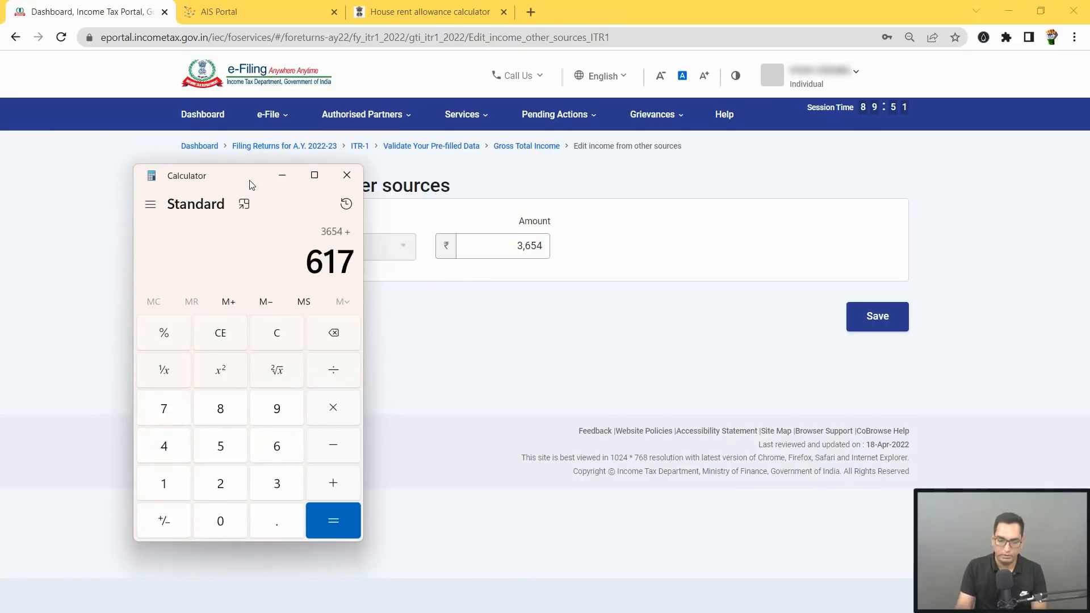
key(Return)
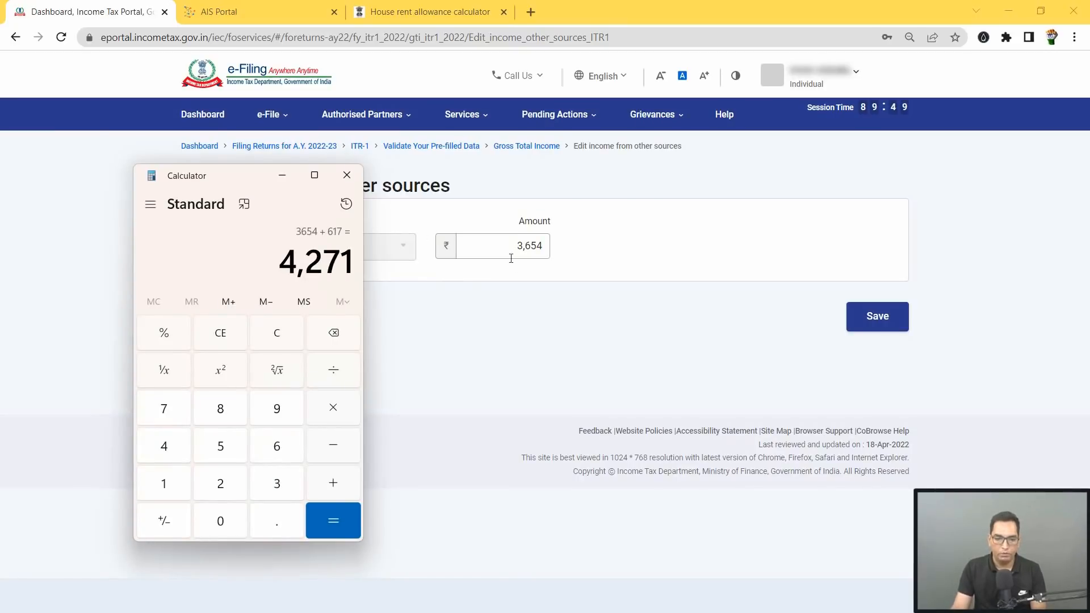
drag(511, 246, 561, 249)
text(4271)
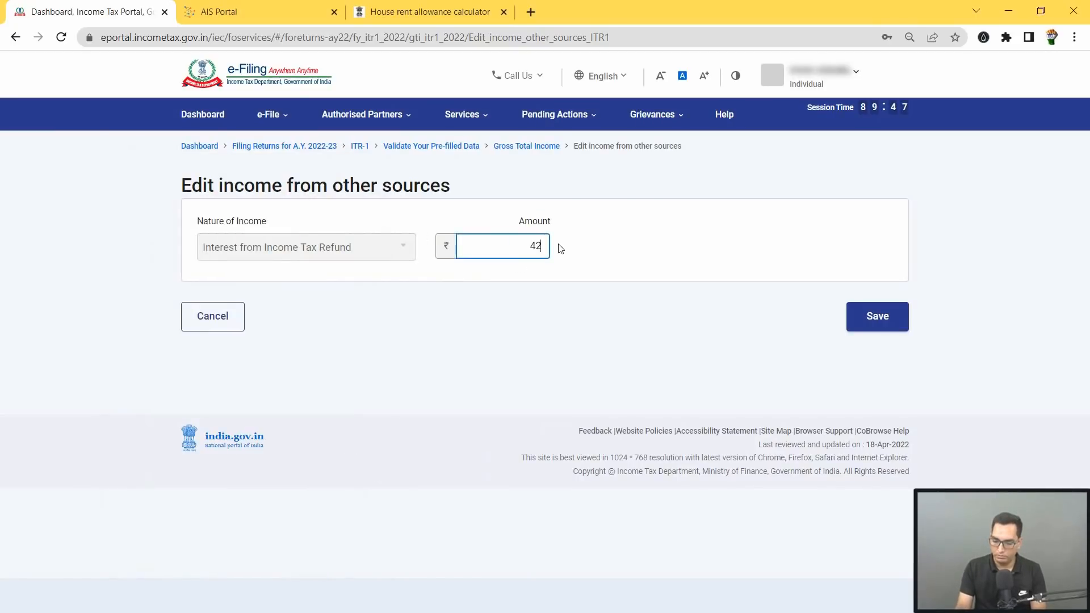
click(374, 280)
click(871, 316)
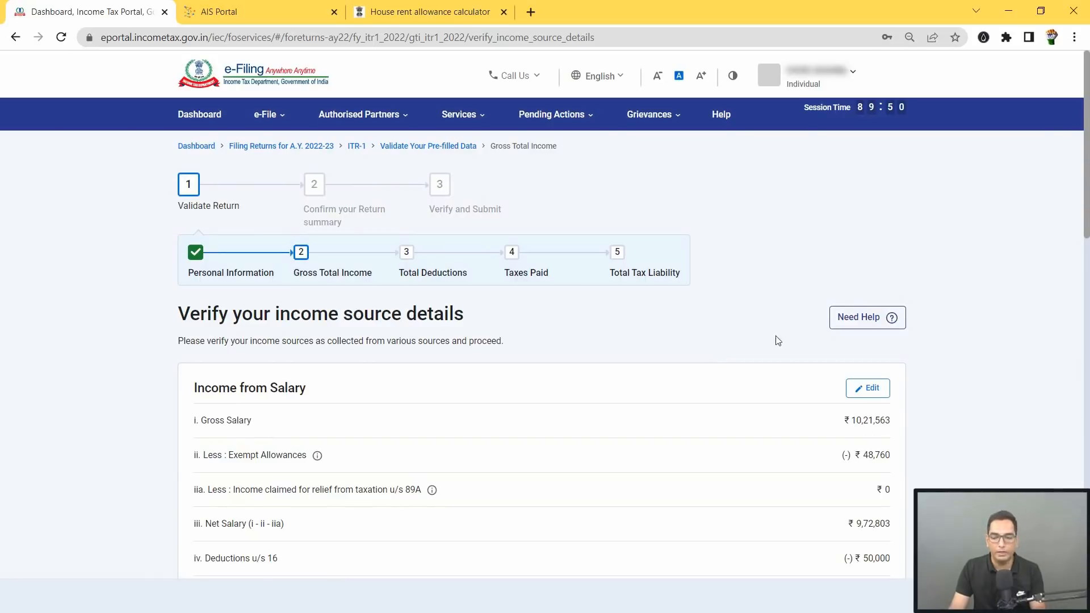
drag(1086, 149, 1076, 487)
Step: Confirm the corrected income, check the unchanged ₹53,160 refund, and return to the declaration page
click(870, 452)
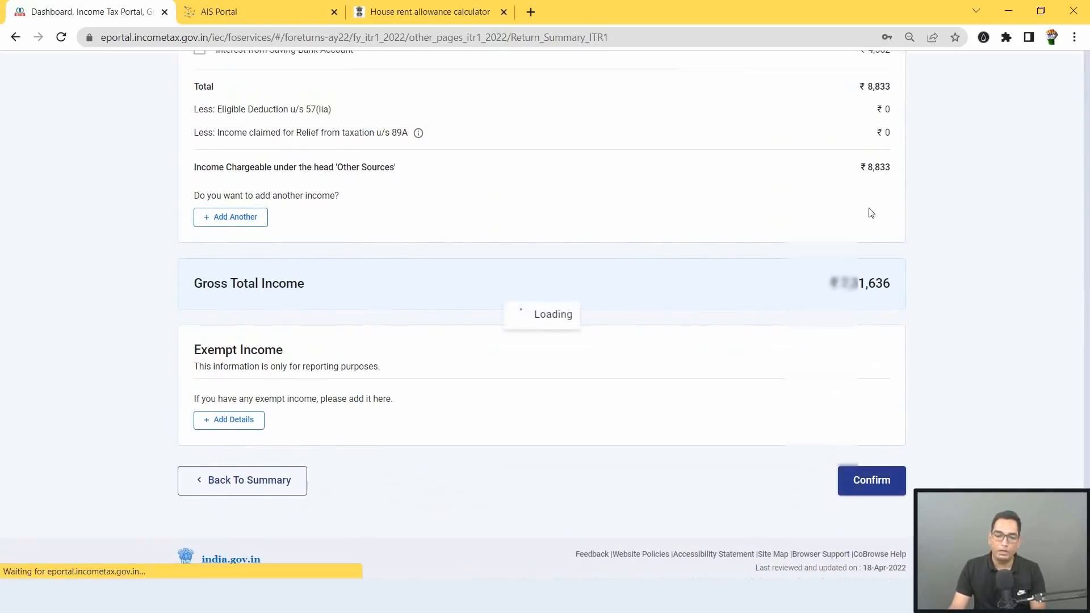
drag(1087, 128, 1086, 295)
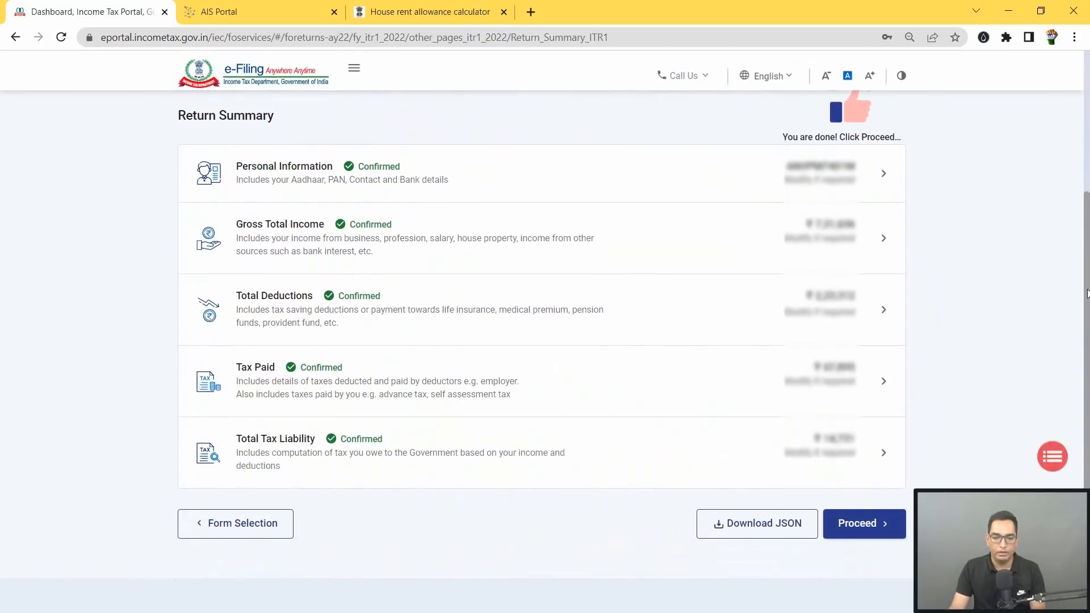
click(860, 524)
scroll(511, 241, down, 1)
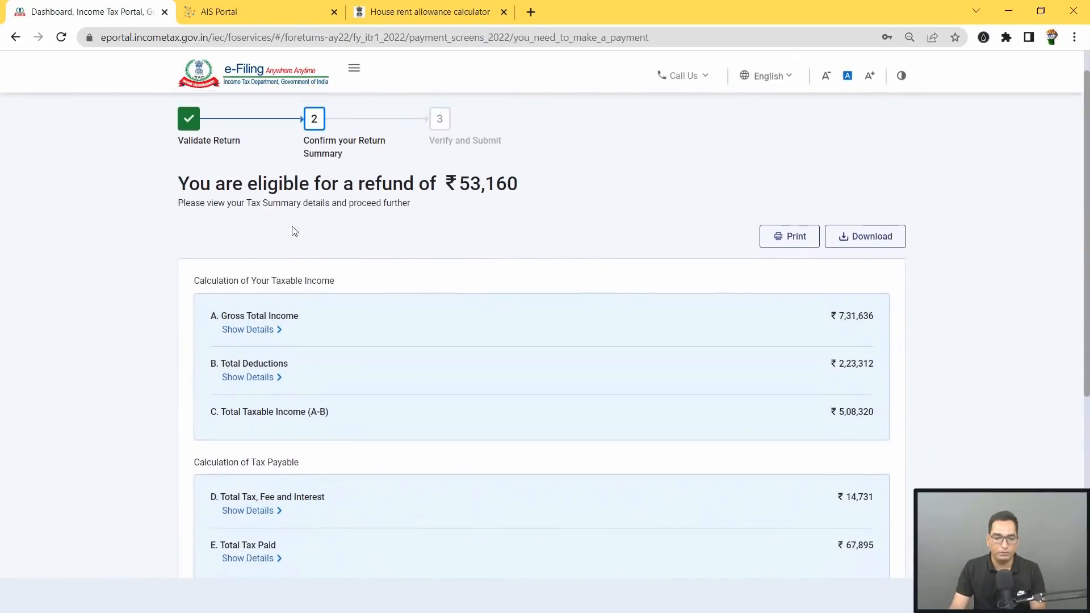
scroll(727, 404, down, 4)
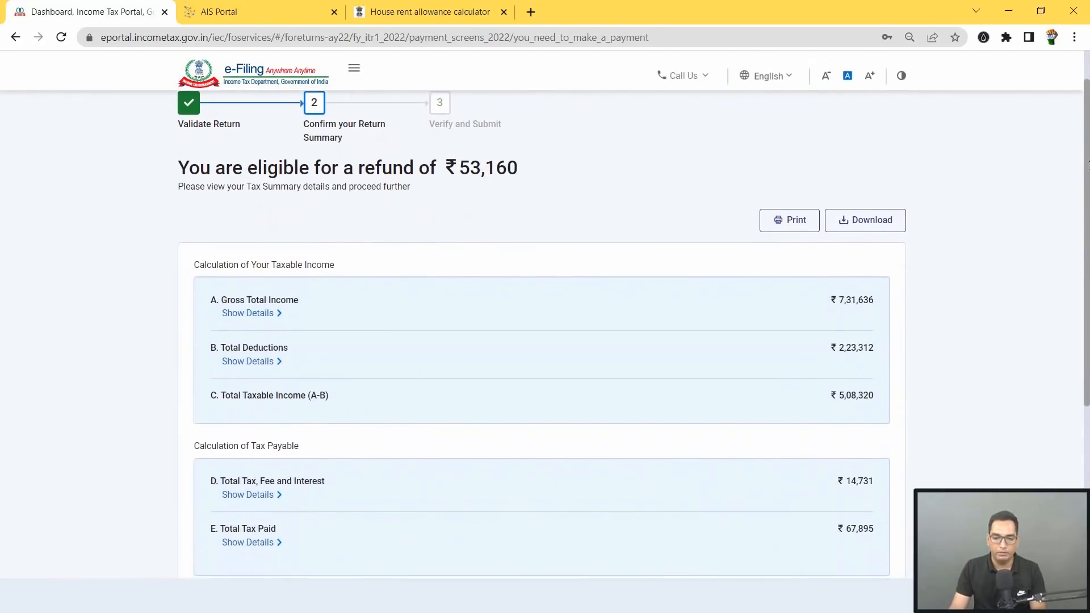
click(835, 457)
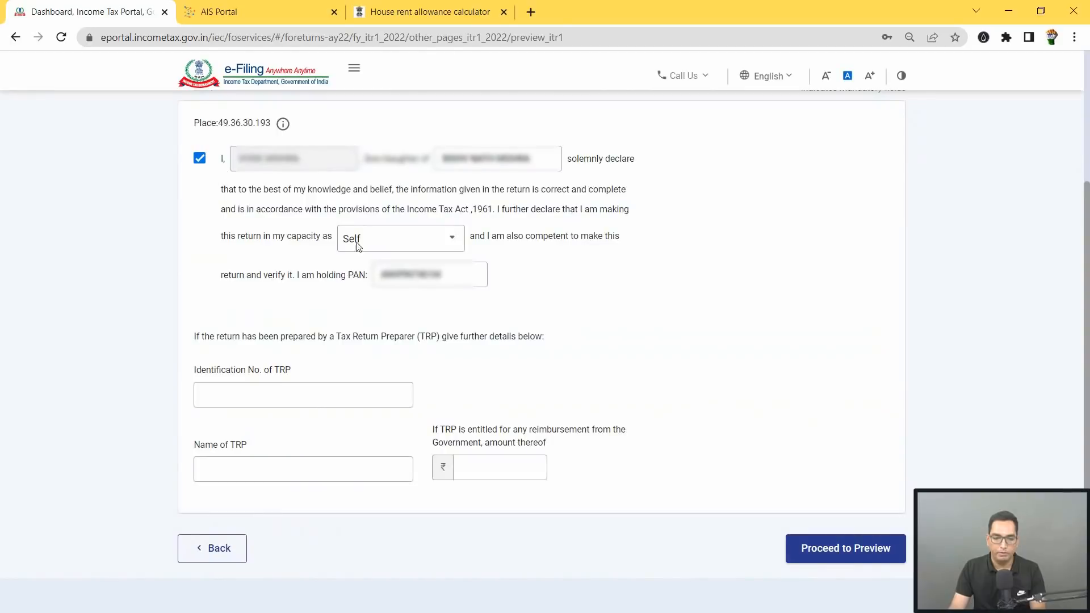
Step: Review the ITR-1 preview to the bottom and validate it, with no errors found
click(869, 553)
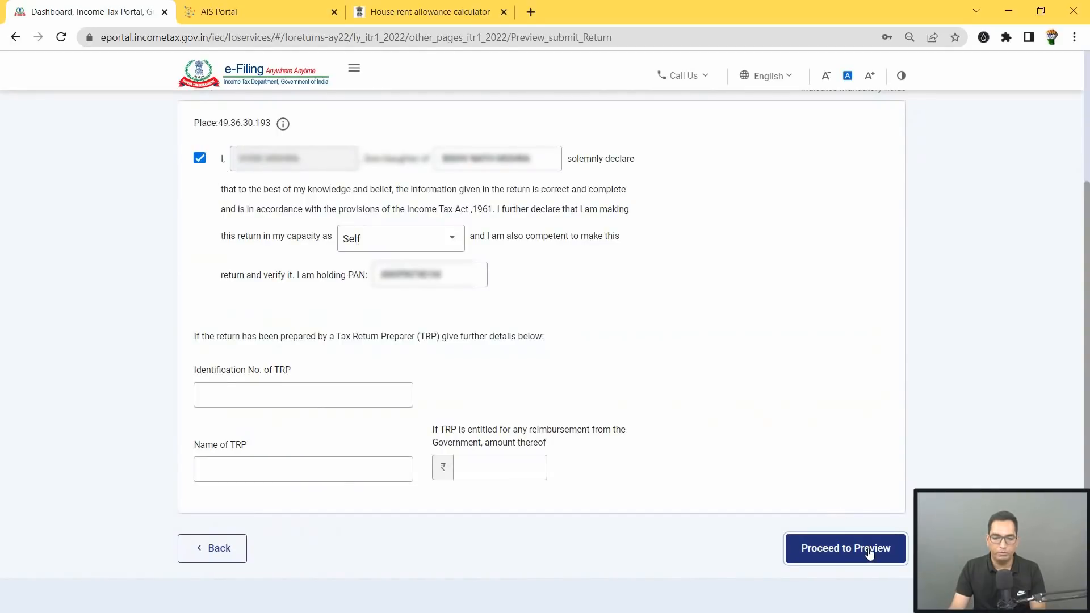
scroll(365, 236, down, 2)
scroll(469, 280, down, 15)
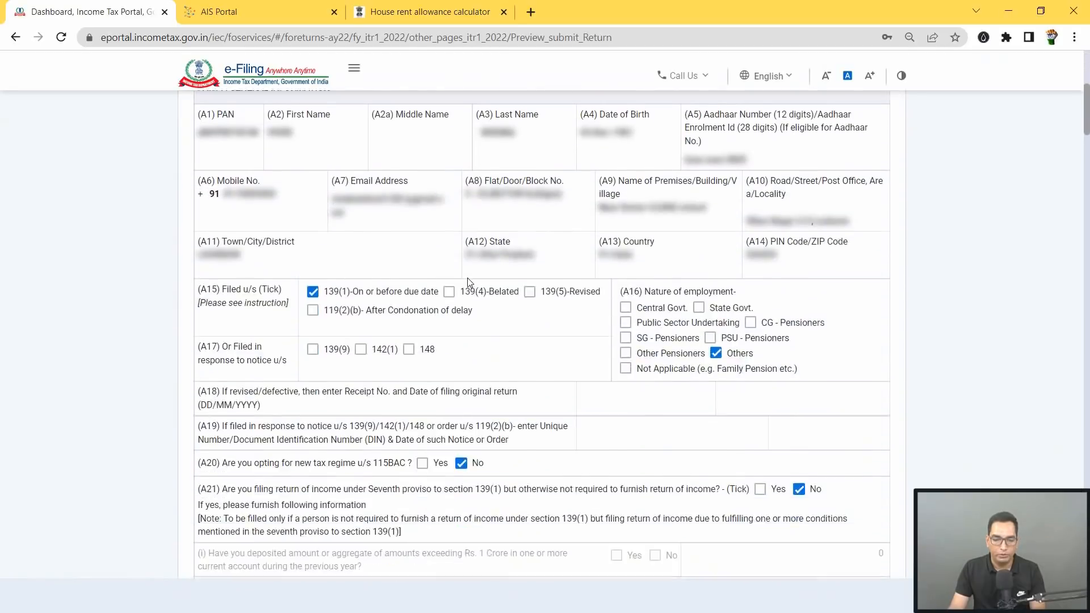
drag(1087, 187, 1085, 350)
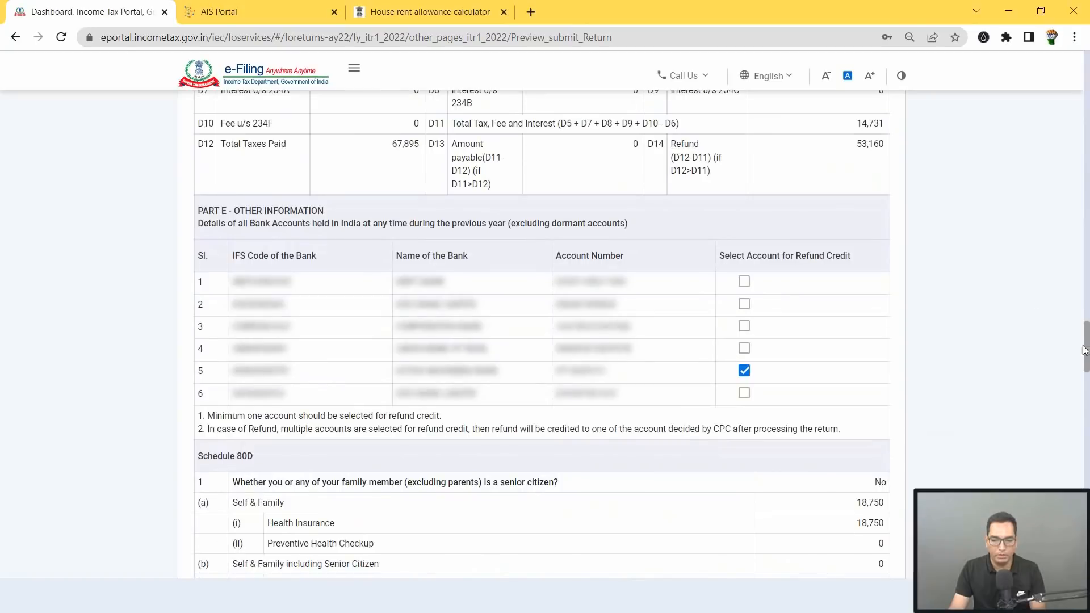
scroll(842, 244, down, 3)
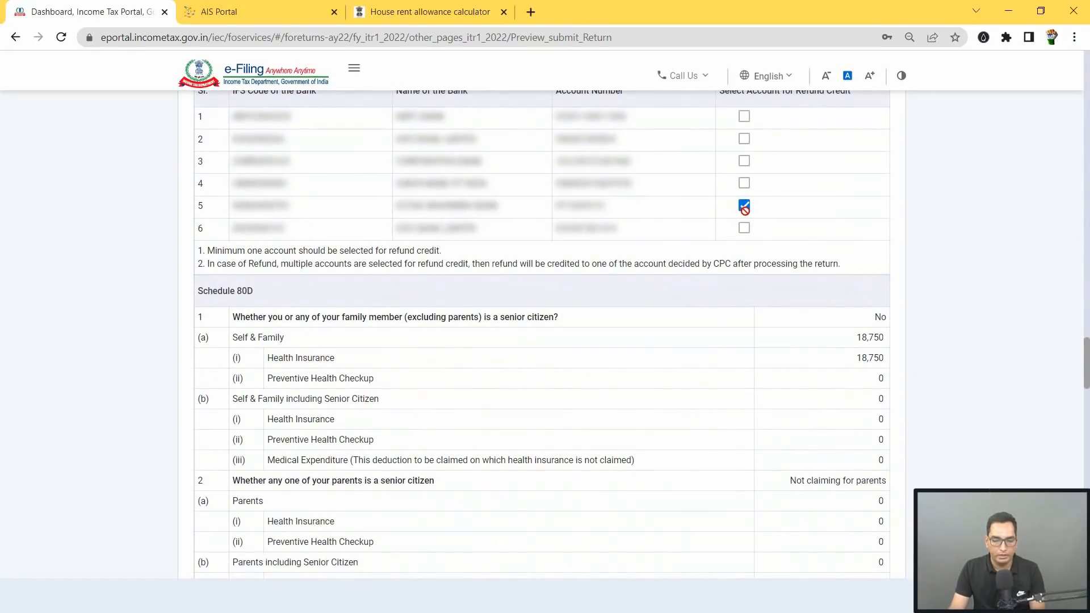
scroll(484, 229, down, 18)
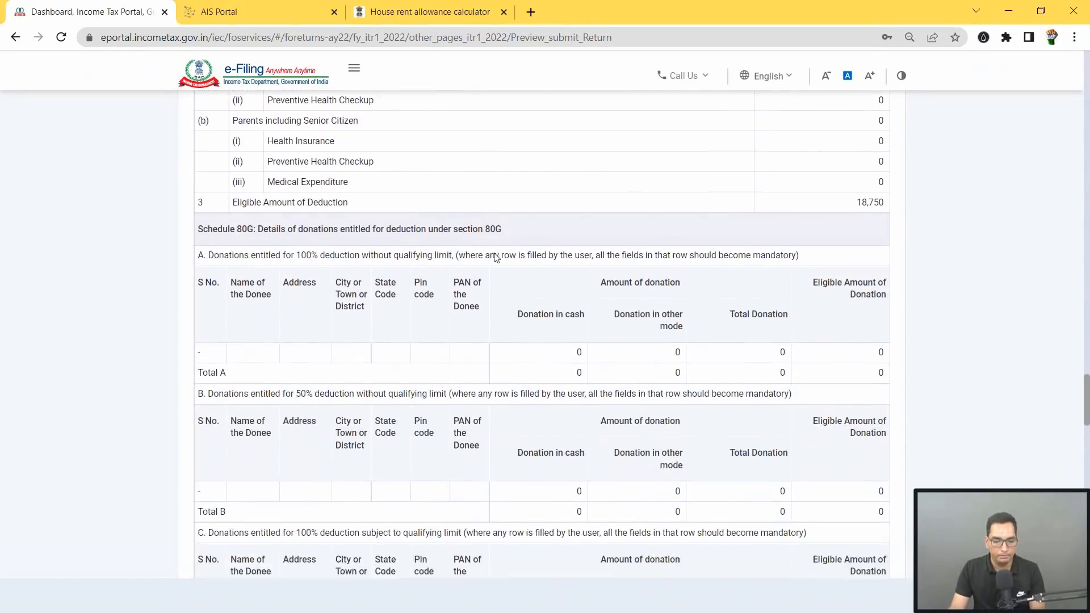
scroll(562, 316, down, 15)
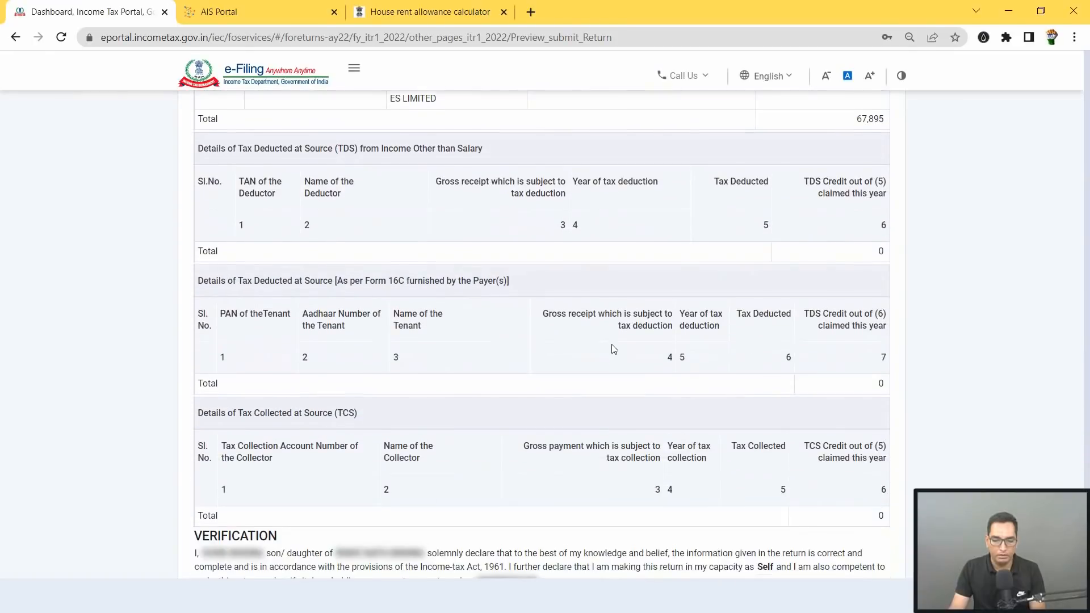
click(840, 408)
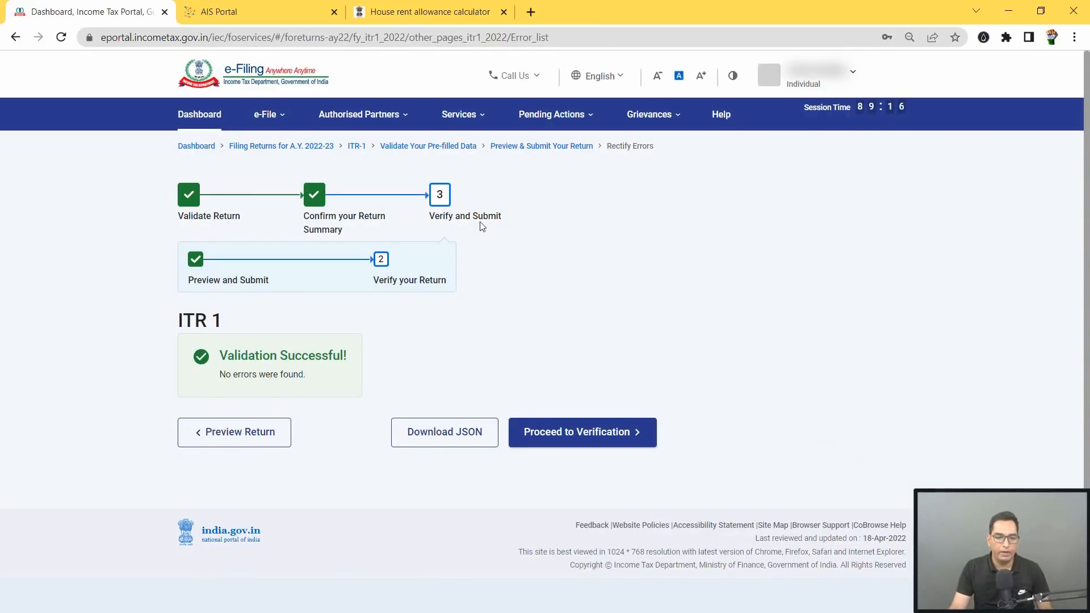
Step: Proceed to verification and choose Generate EVC through bank account instead of Aadhaar OTP
click(586, 441)
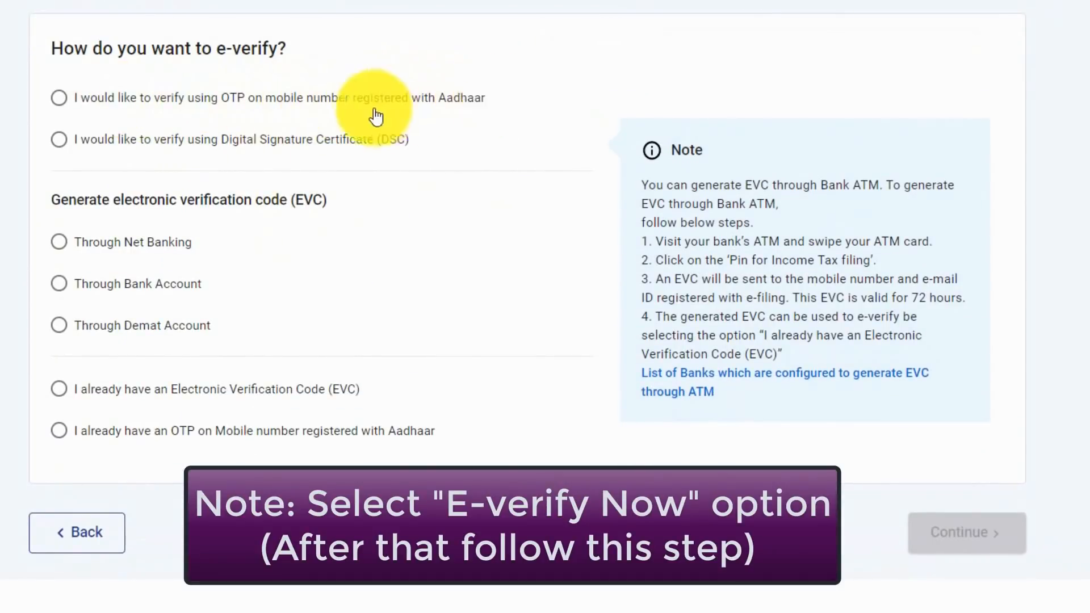
click(60, 102)
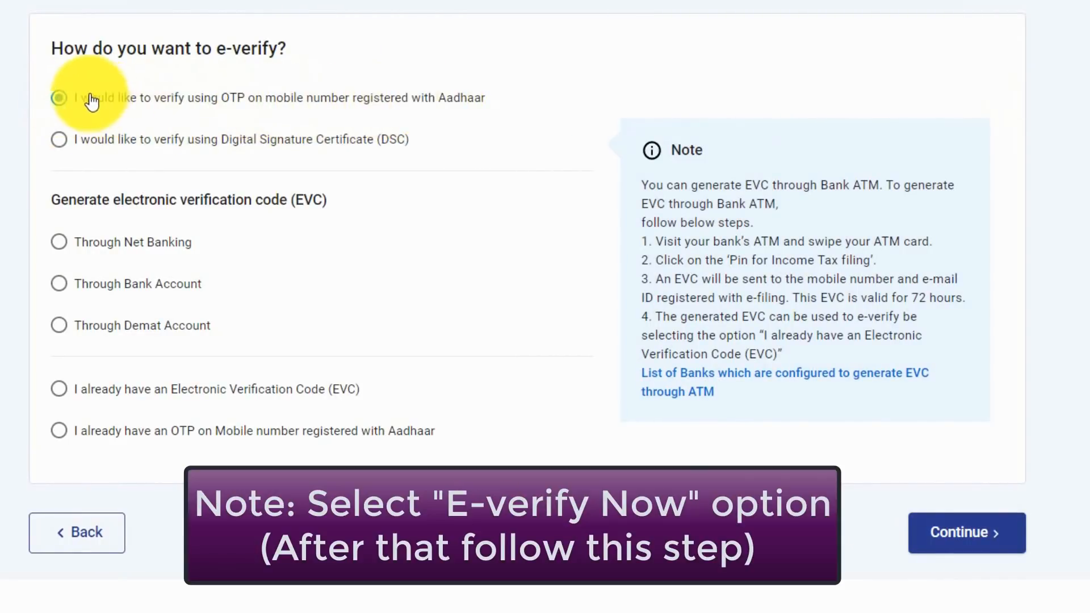
click(60, 284)
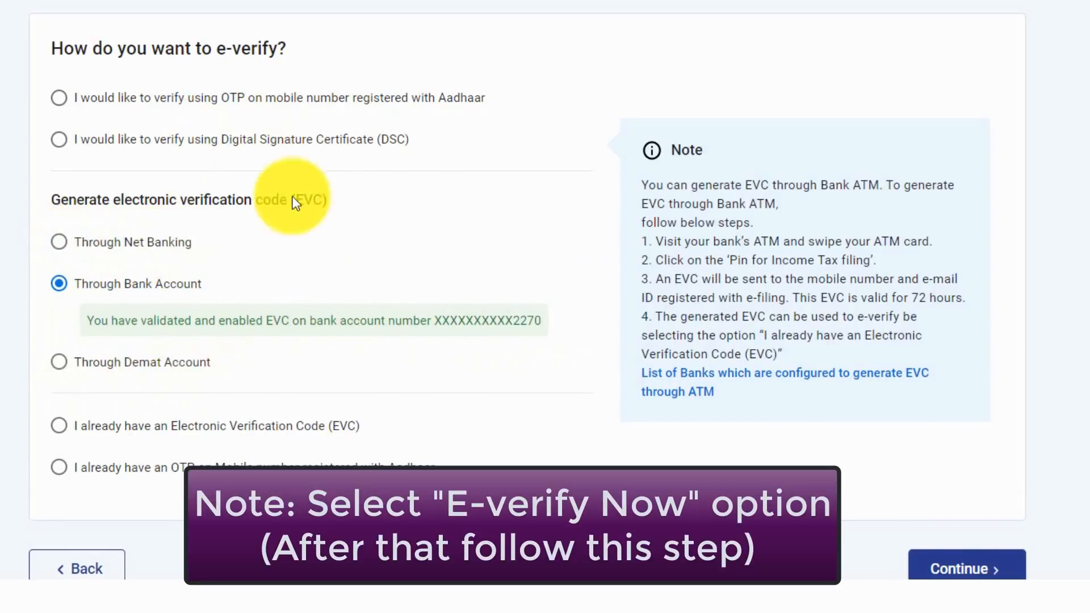
scroll(270, 316, down, 2)
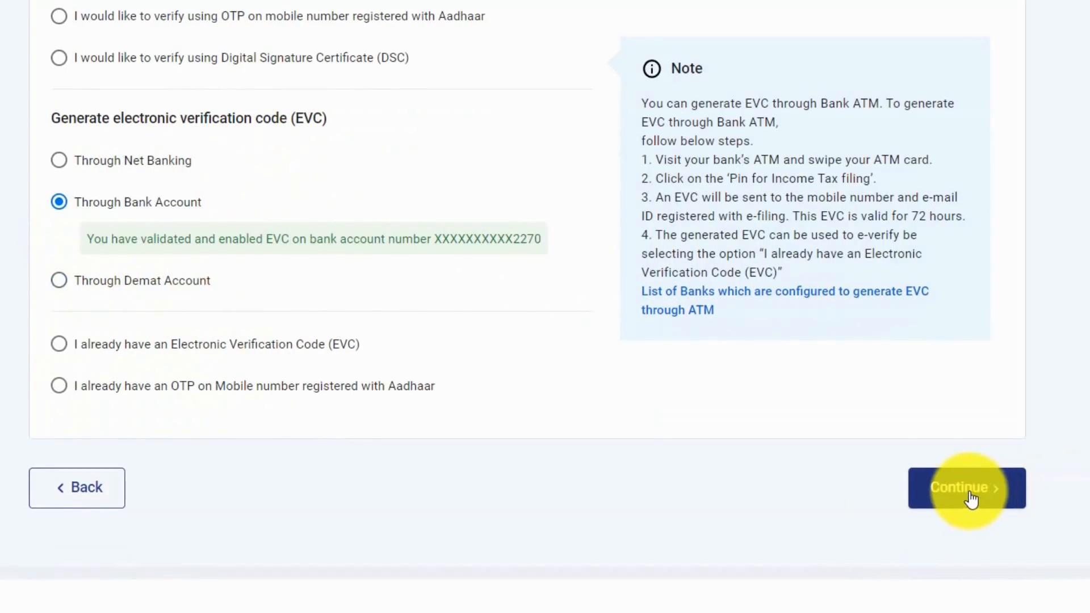
Step: Generate the bank-account EVC, paste the received code, and e-verify the return
click(971, 499)
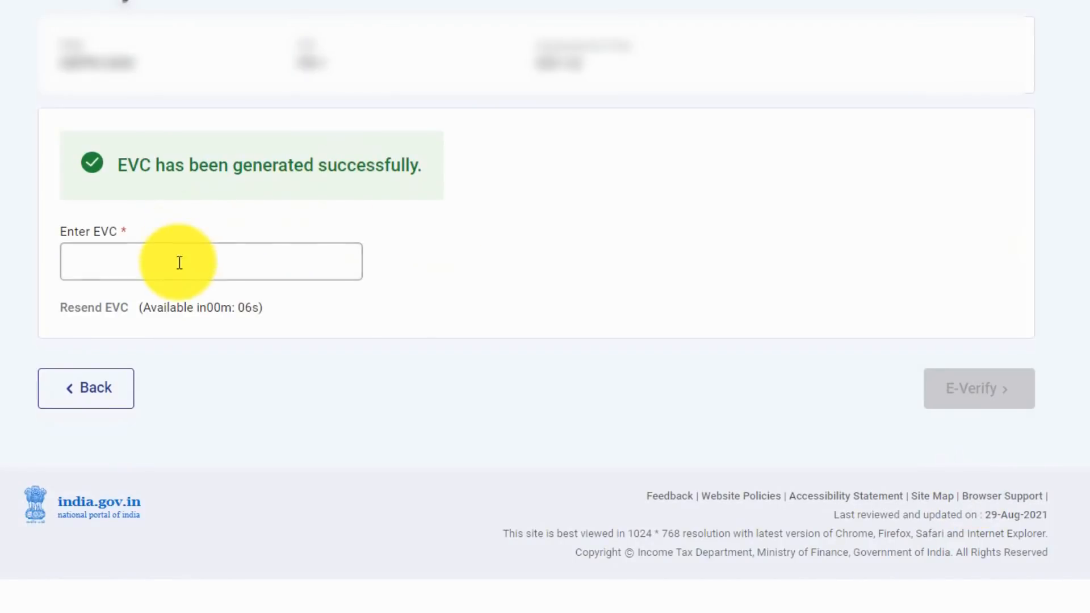
click(203, 268)
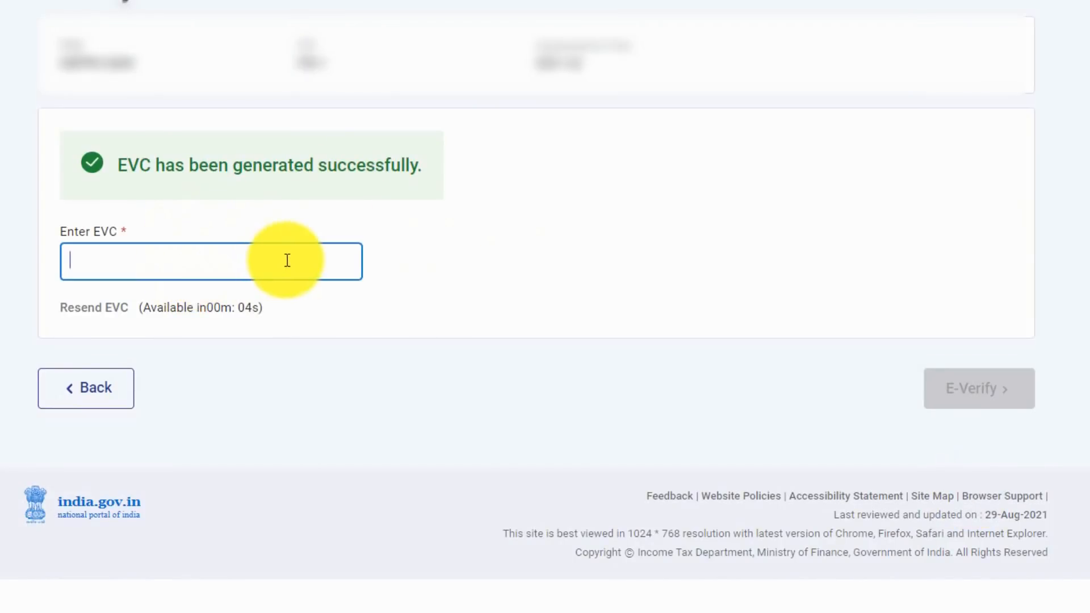
key(ctrl+v)
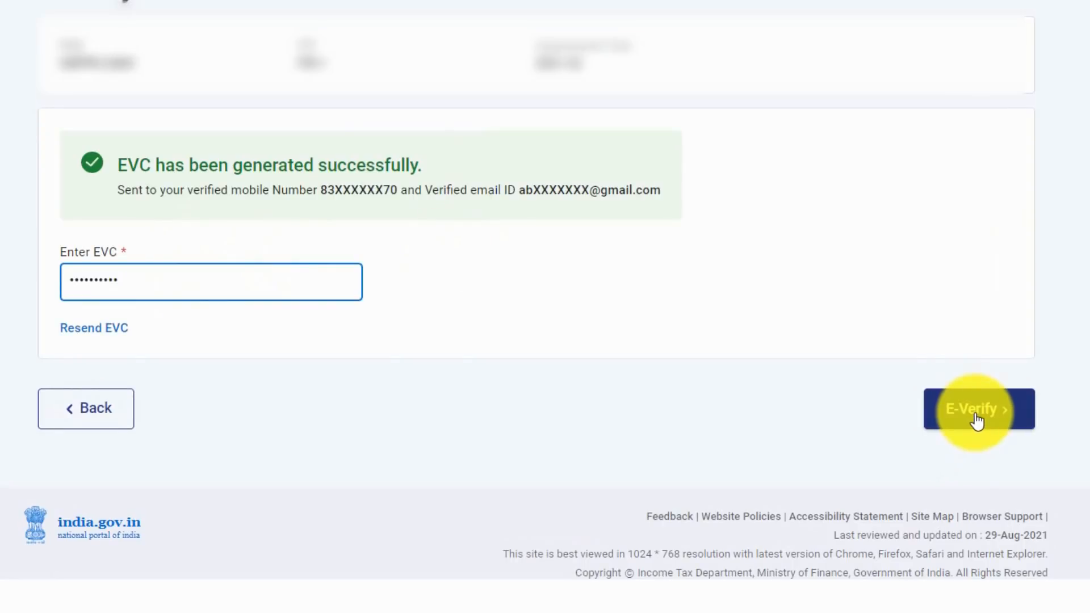
click(976, 420)
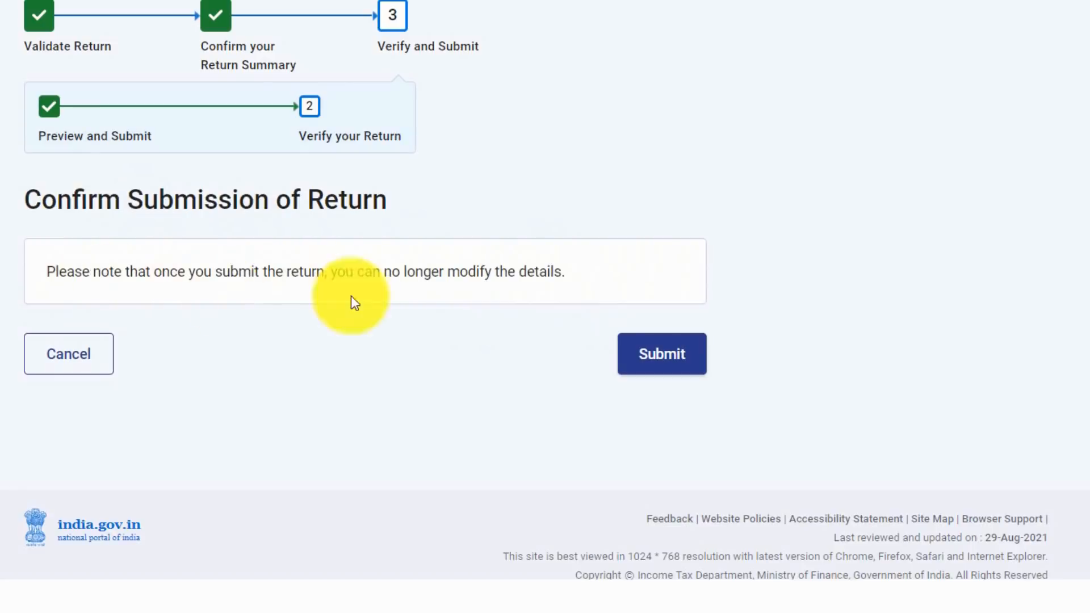
Step: Submit the e-verified return and download its 2022-23 acknowledgement as a PDF
click(672, 368)
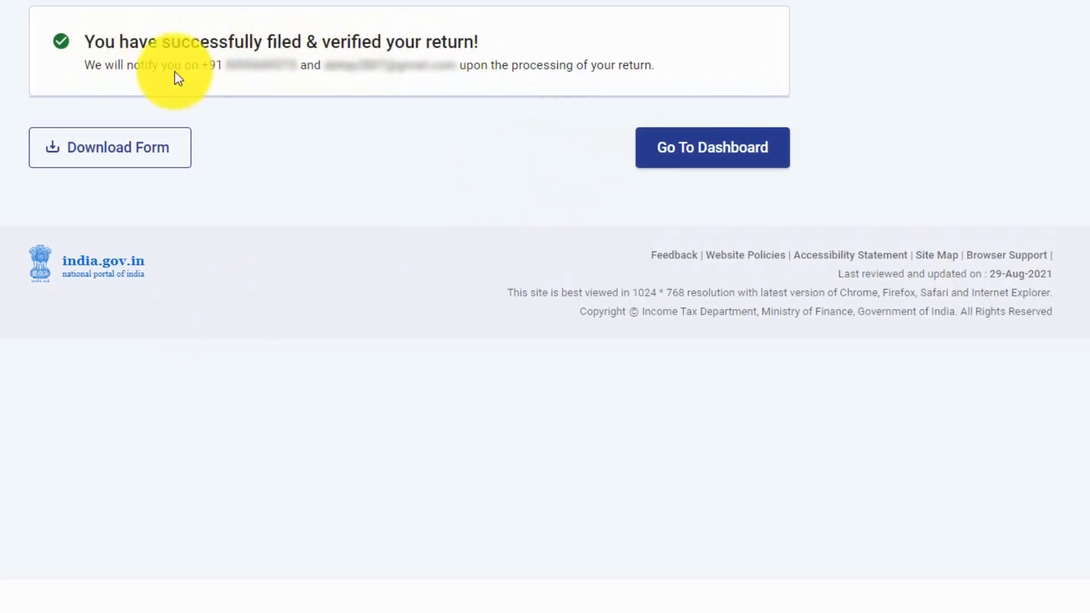
click(113, 149)
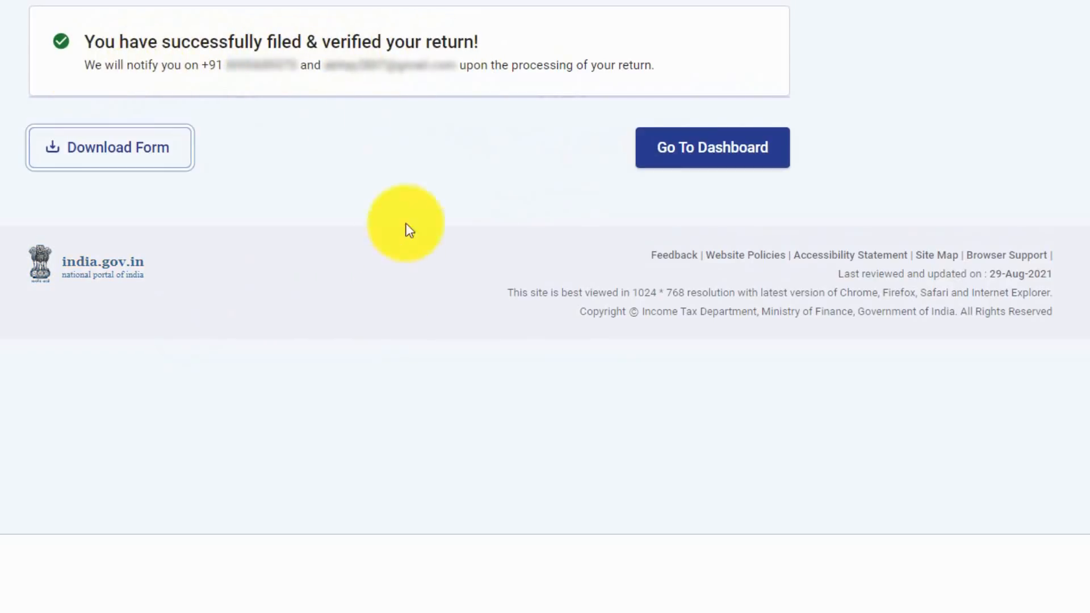
click(132, 153)
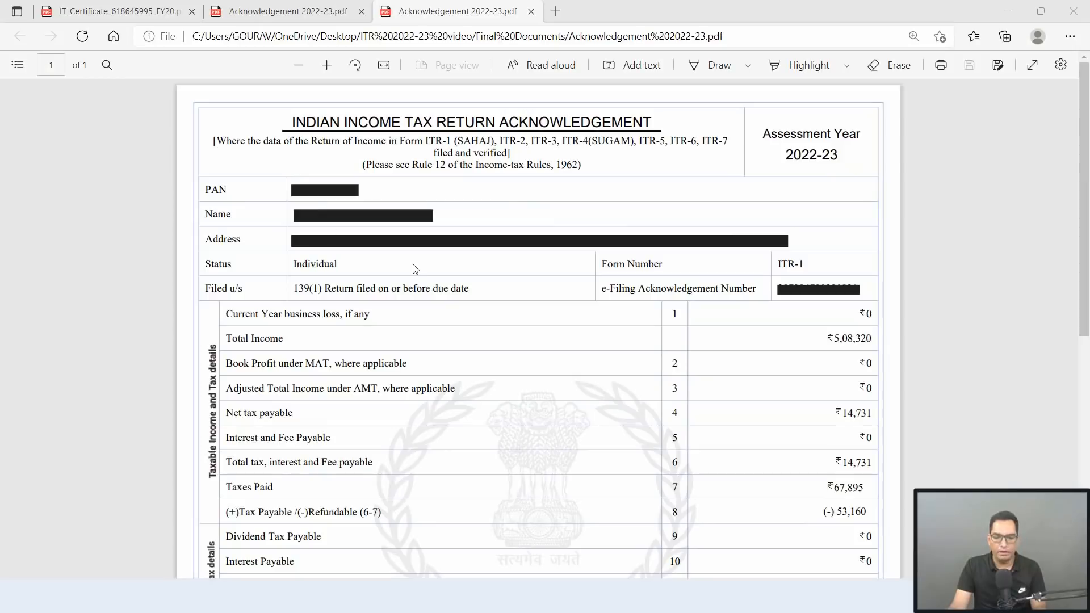
scroll(414, 268, down, 2)
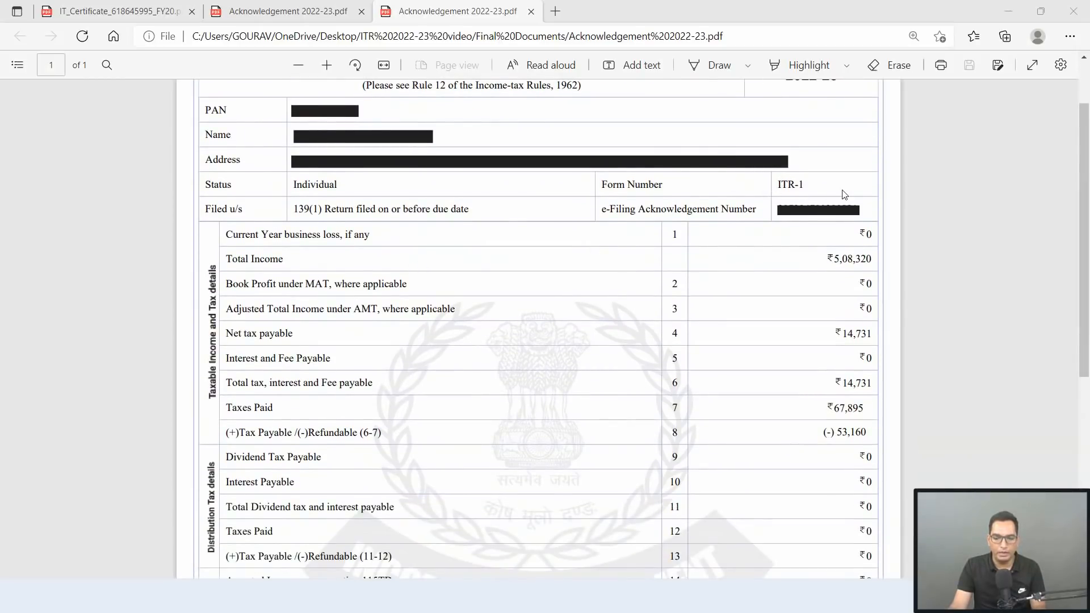
scroll(844, 195, down, 2)
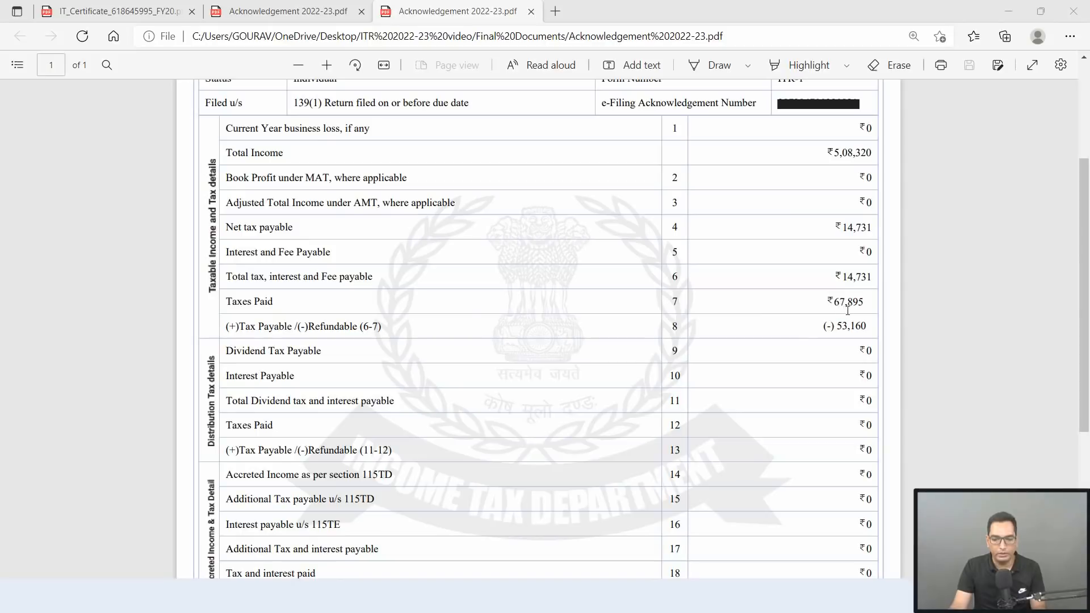
scroll(880, 280, down, 3)
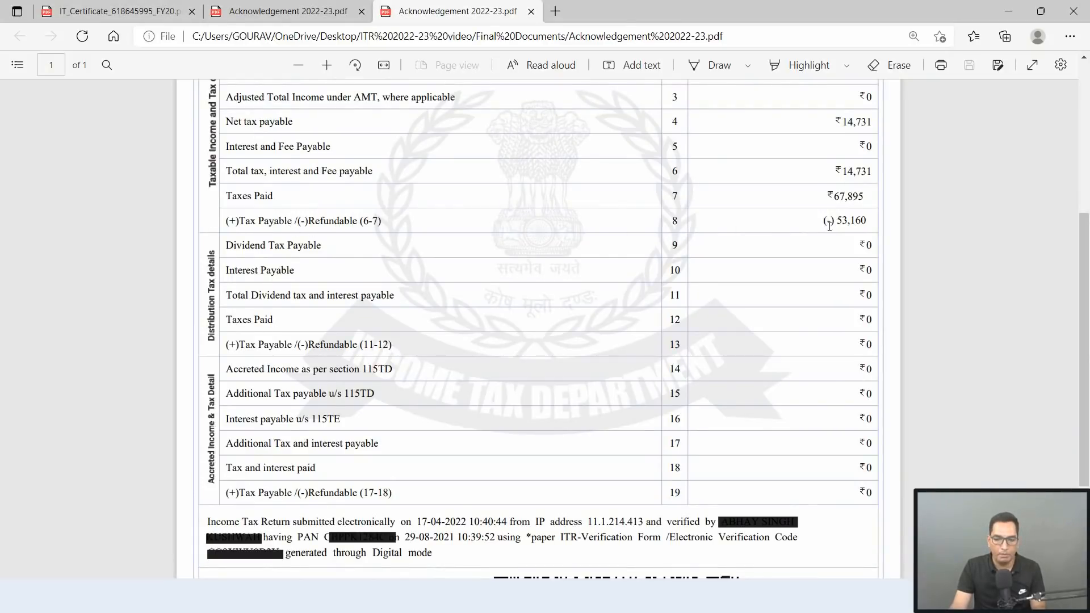
scroll(844, 241, down, 3)
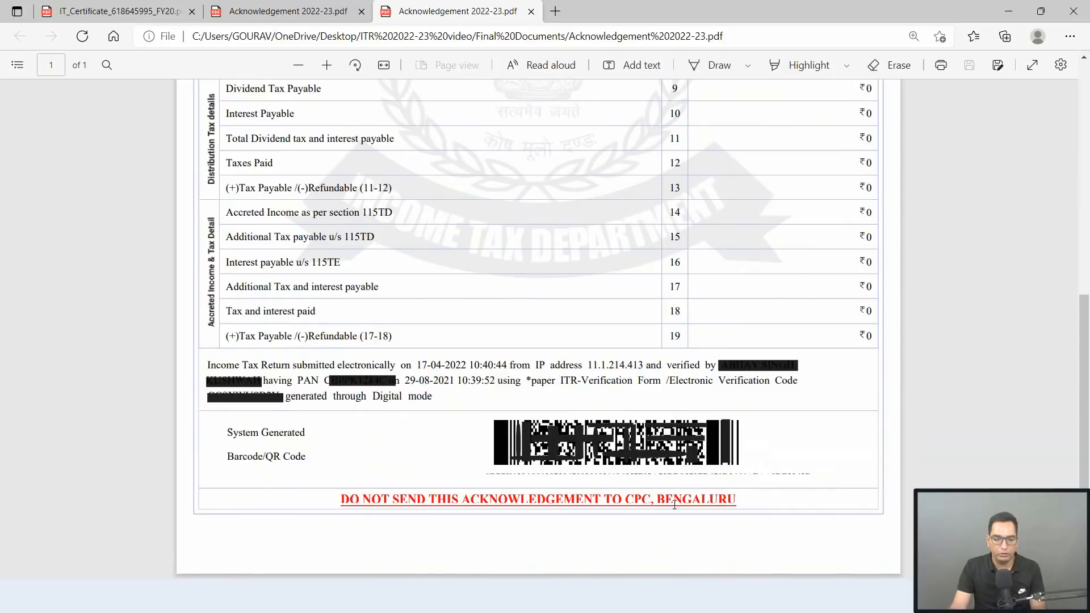
scroll(837, 372, up, 6)
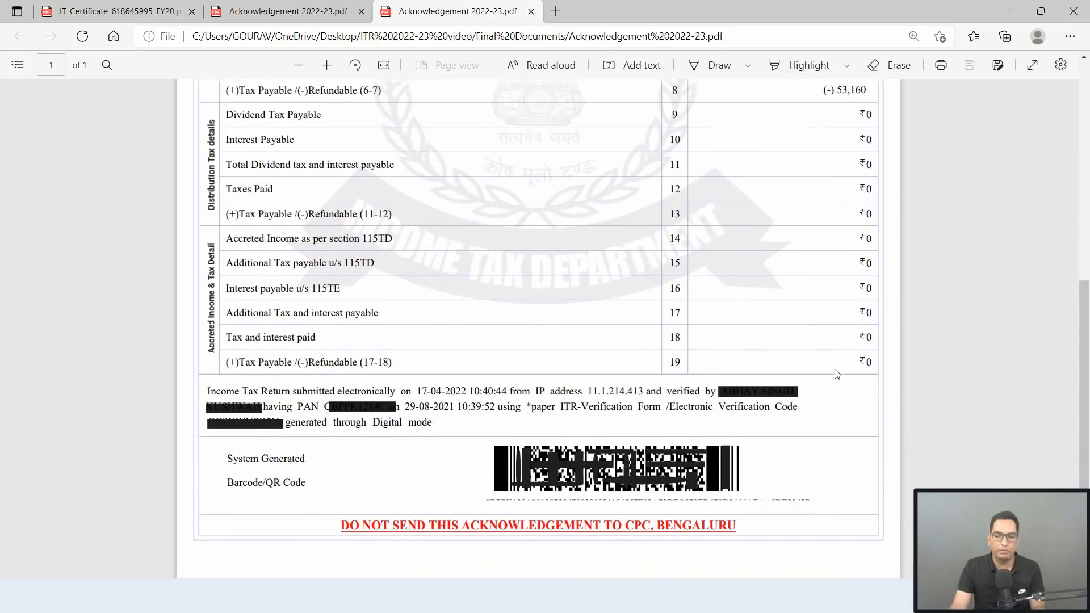
scroll(837, 373, up, 2)
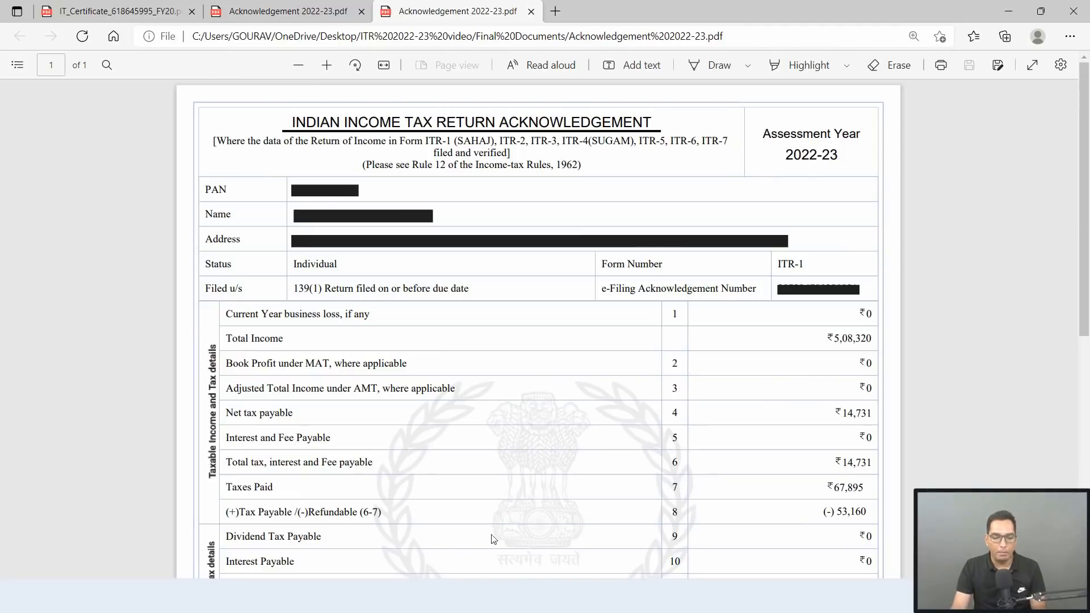
scroll(818, 508, down, 2)
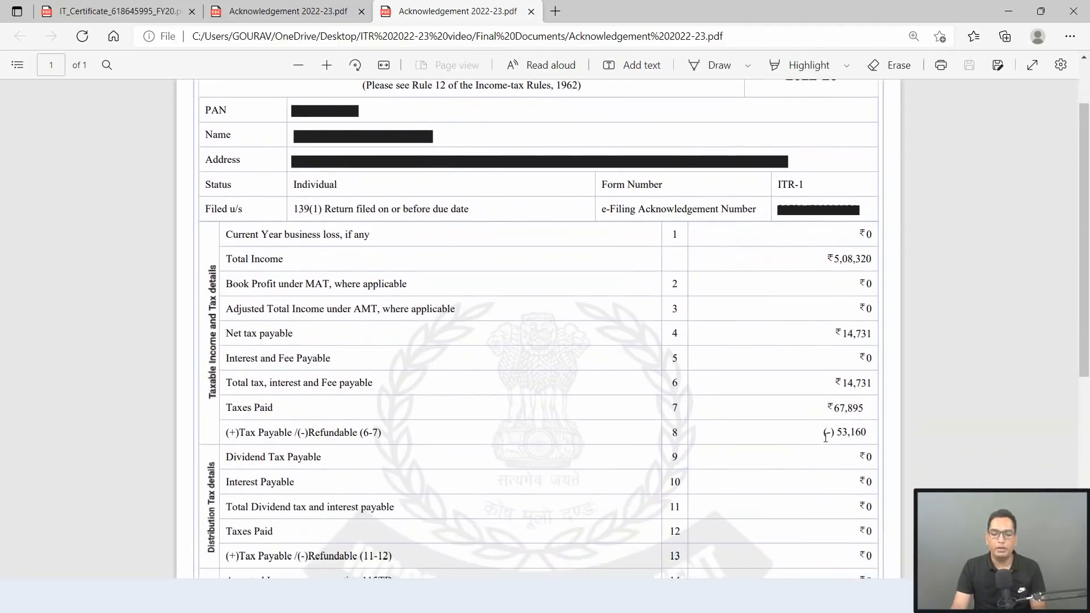
drag(822, 435, 874, 433)
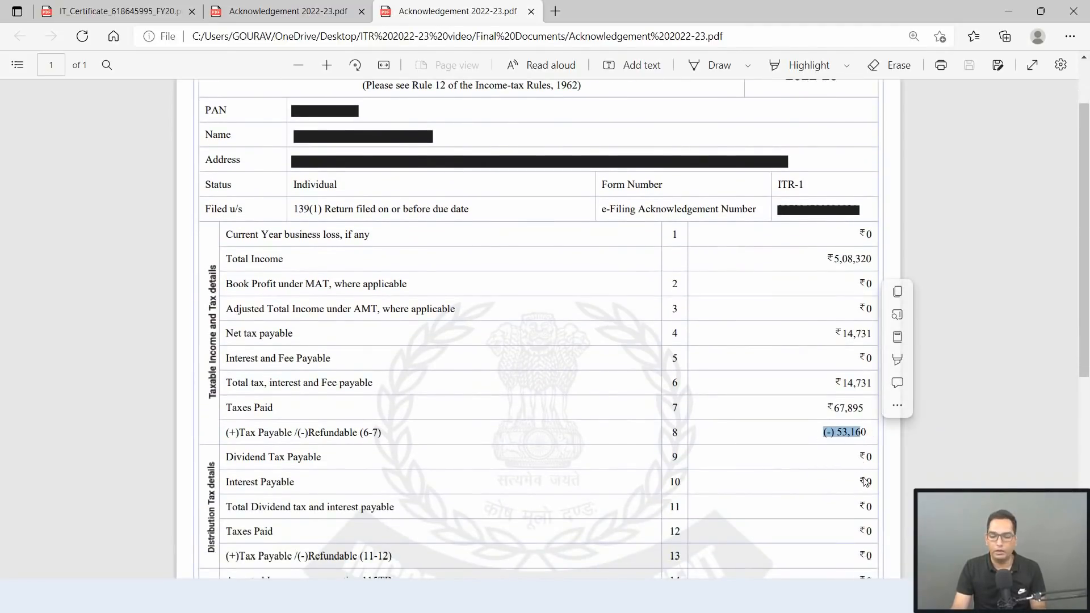
click(821, 456)
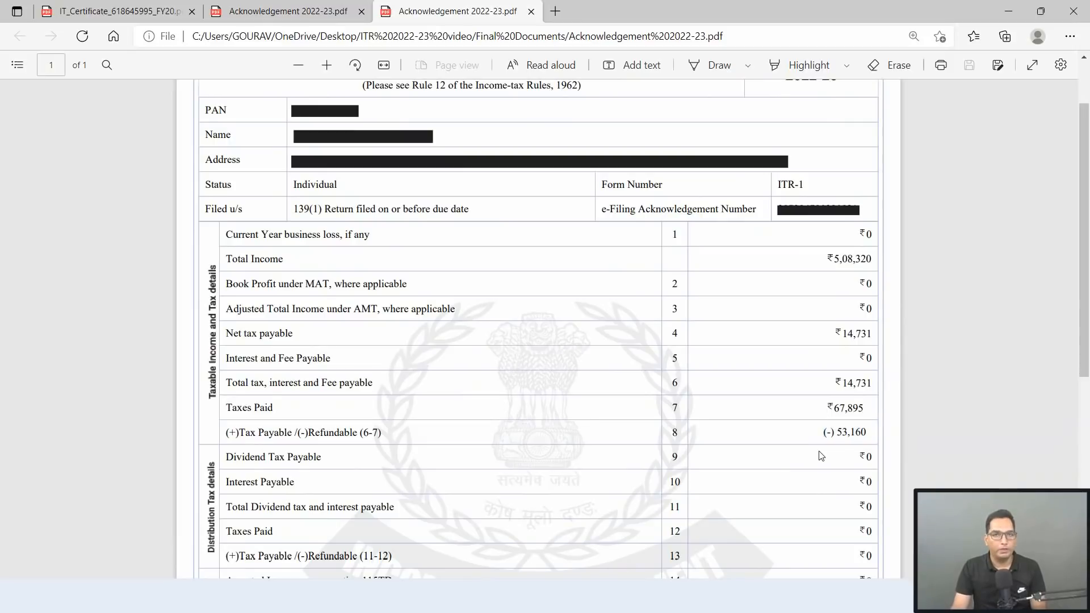